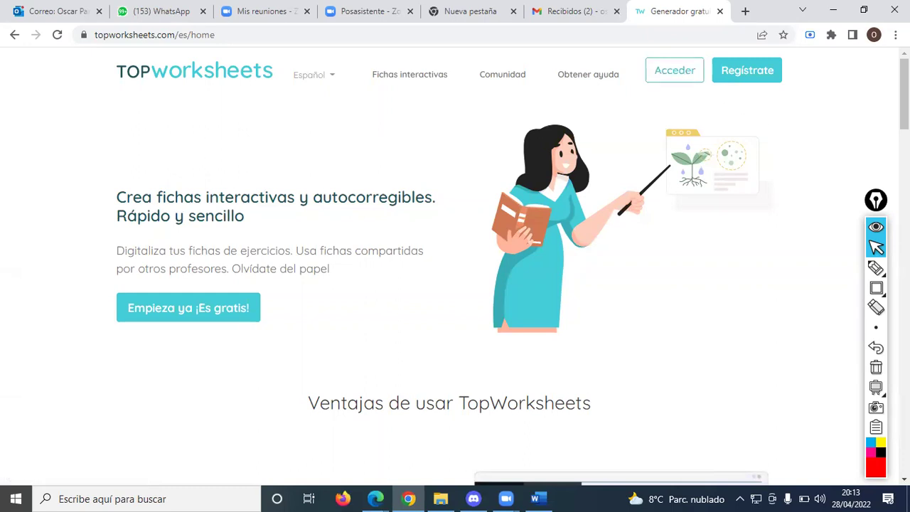
- Draw a red arrow toward Regístrate, then a thinner-pen arrow toward Acceder
{"action": "left_click", "coordinate": [876, 267]}
{"action": "mouse_move", "coordinate": [799, 204]}
{"action": "left_mouse_down"}
{"action": "mouse_move", "coordinate": [773, 89]}
{"action": "mouse_move", "coordinate": [791, 99]}
{"action": "left_mouse_up"}
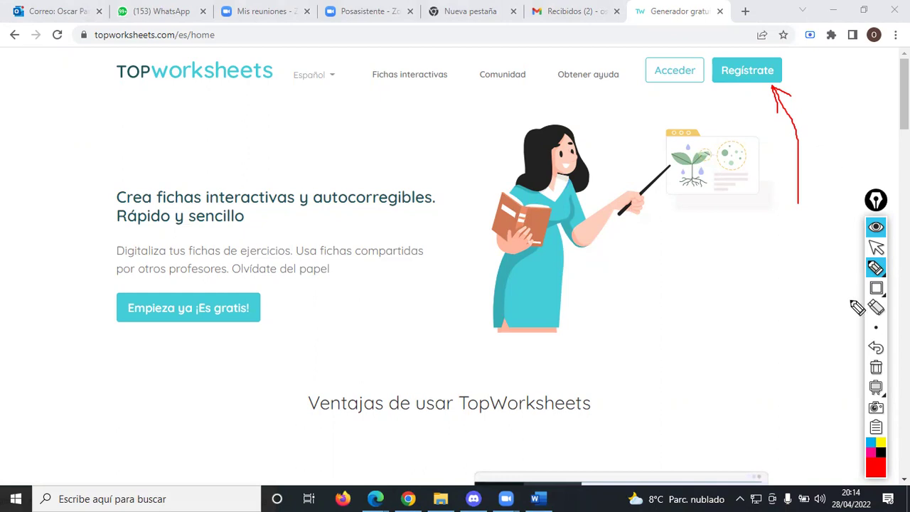
{"action": "left_click", "coordinate": [875, 328]}
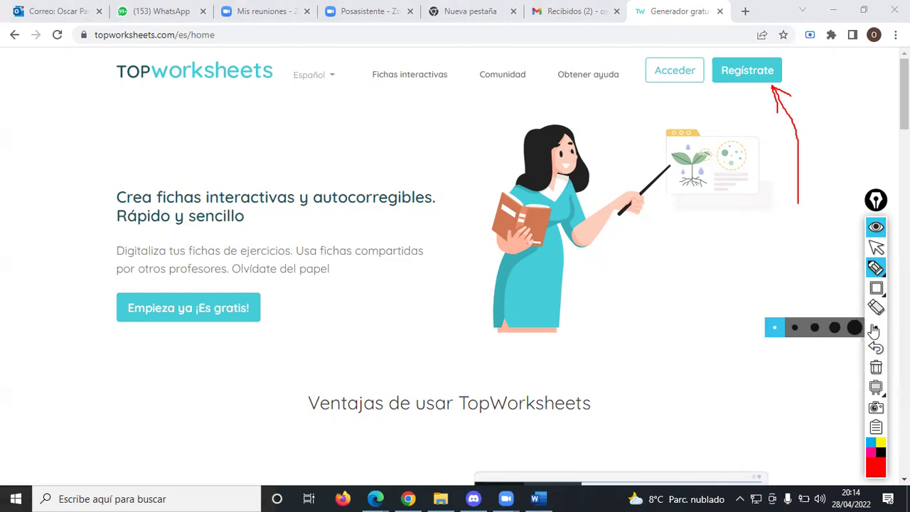
{"action": "left_click", "coordinate": [794, 327]}
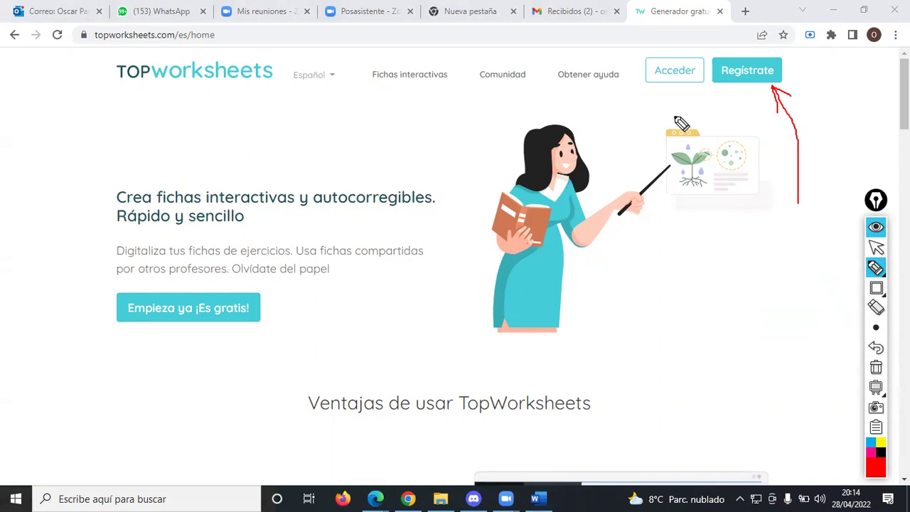
{"action": "mouse_move", "coordinate": [631, 135]}
{"action": "left_mouse_down"}
{"action": "mouse_move", "coordinate": [665, 85]}
{"action": "mouse_move", "coordinate": [674, 104]}
{"action": "left_mouse_up"}
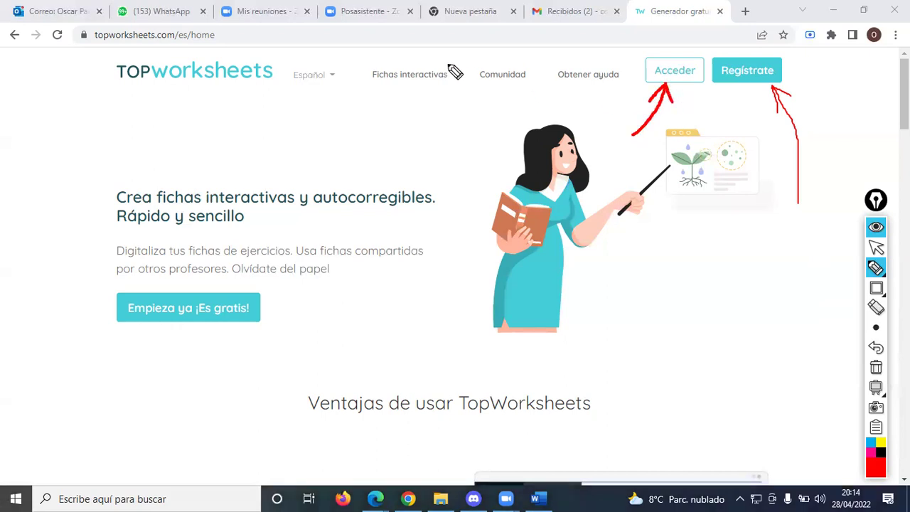
{"action": "key", "text": "ctrl+F1"}
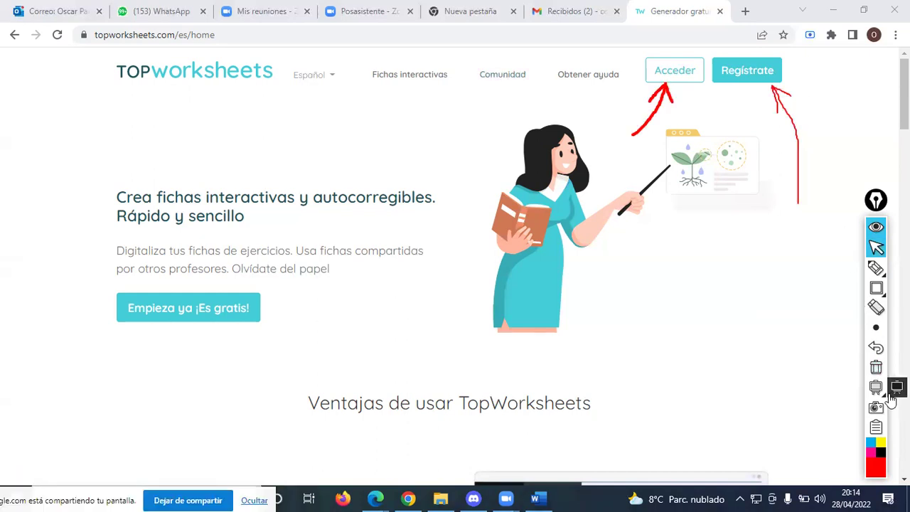
- Erase the Regístrate arrow and its leftover arrowhead, keeping only the log-in arrow
{"action": "left_click", "coordinate": [876, 307]}
{"action": "left_click_drag", "start_coordinate": [823, 203], "coordinate": [765, 172]}
{"action": "left_click_drag", "start_coordinate": [789, 103], "coordinate": [774, 100]}
{"action": "key", "text": "ctrl+F1"}
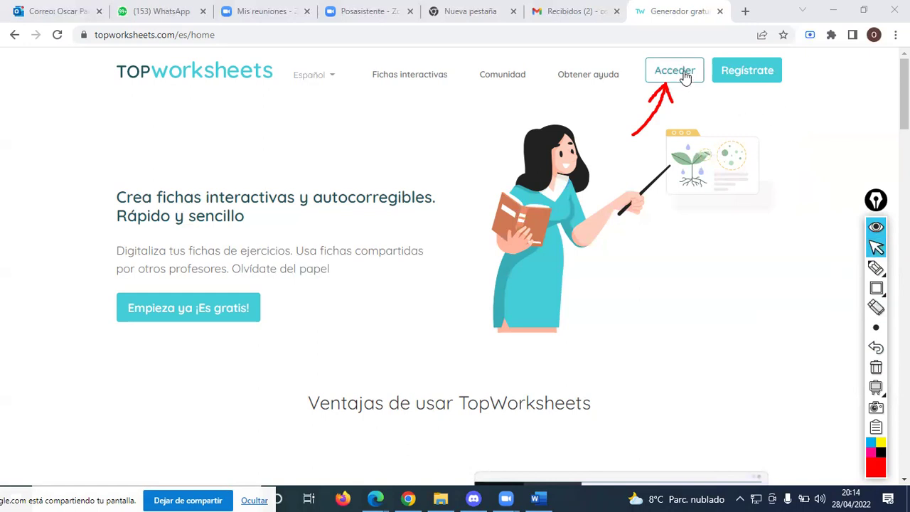
- Go to Acceder as a teacher, clear old drawings and arrow the Google sign-in option
{"action": "left_click", "coordinate": [685, 77]}
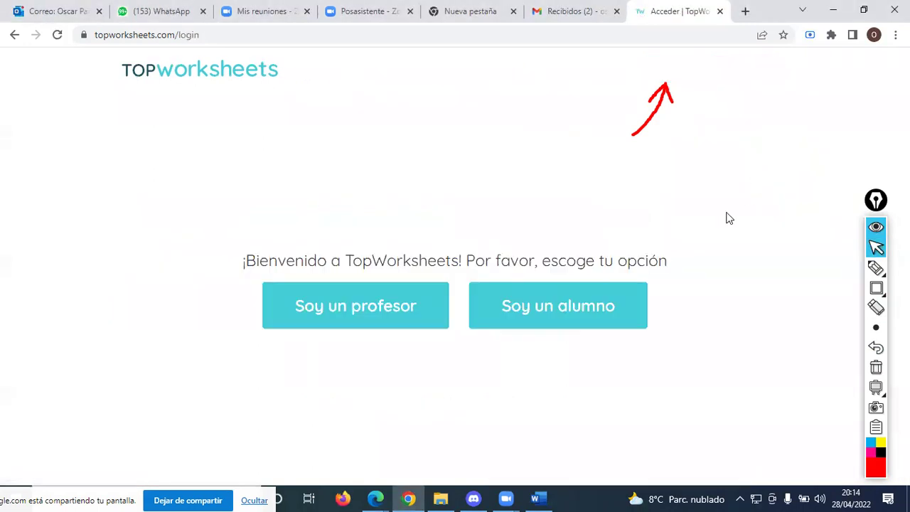
{"action": "left_click", "coordinate": [379, 313]}
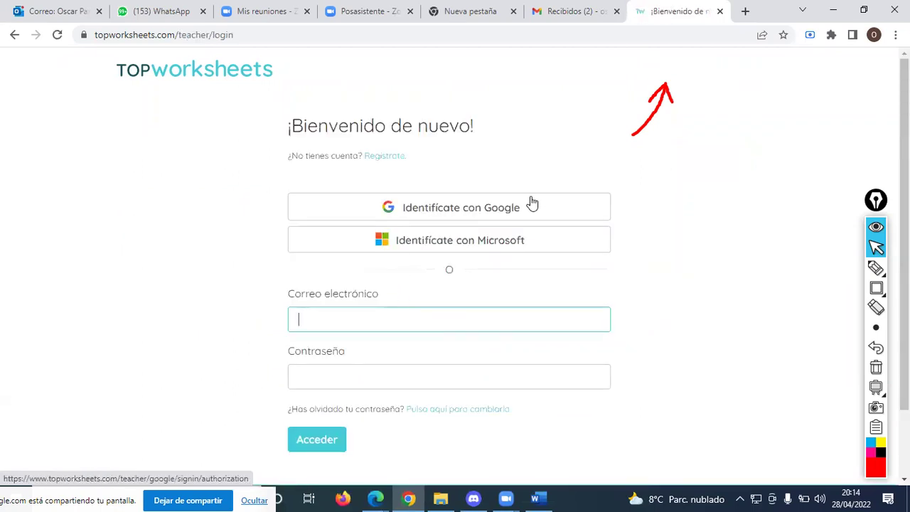
{"action": "left_click", "coordinate": [878, 366]}
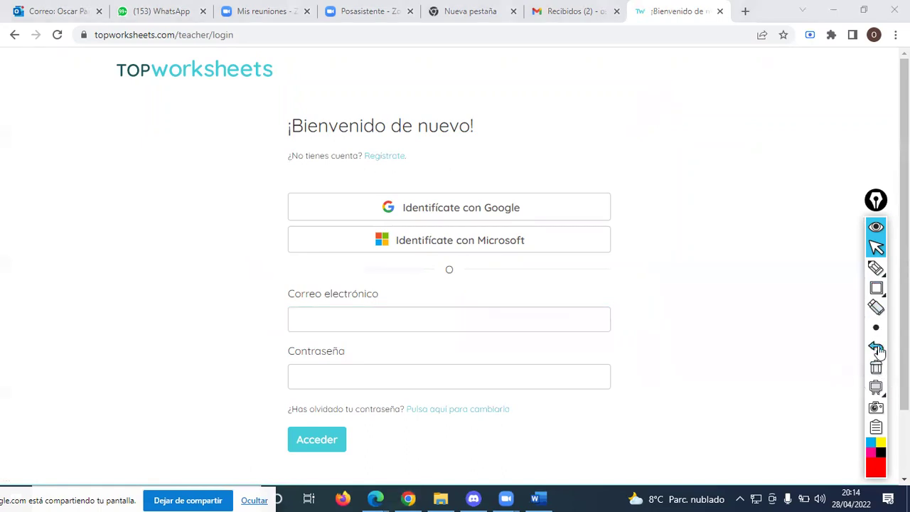
{"action": "left_click", "coordinate": [876, 267]}
{"action": "mouse_move", "coordinate": [597, 116]}
{"action": "left_mouse_down"}
{"action": "mouse_move", "coordinate": [596, 137]}
{"action": "mouse_move", "coordinate": [532, 204]}
{"action": "mouse_move", "coordinate": [544, 202]}
{"action": "mouse_move", "coordinate": [524, 206]}
{"action": "left_mouse_up"}
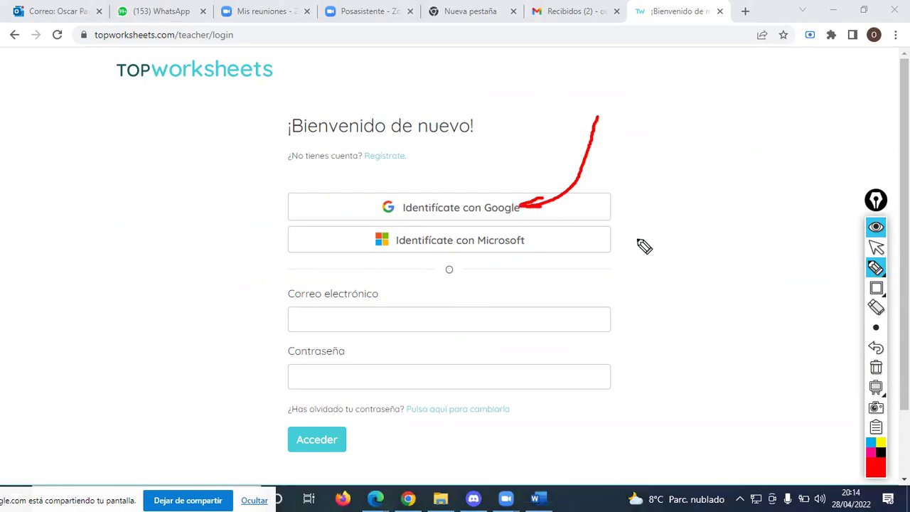
{"action": "key", "text": "ctrl+shift+1"}
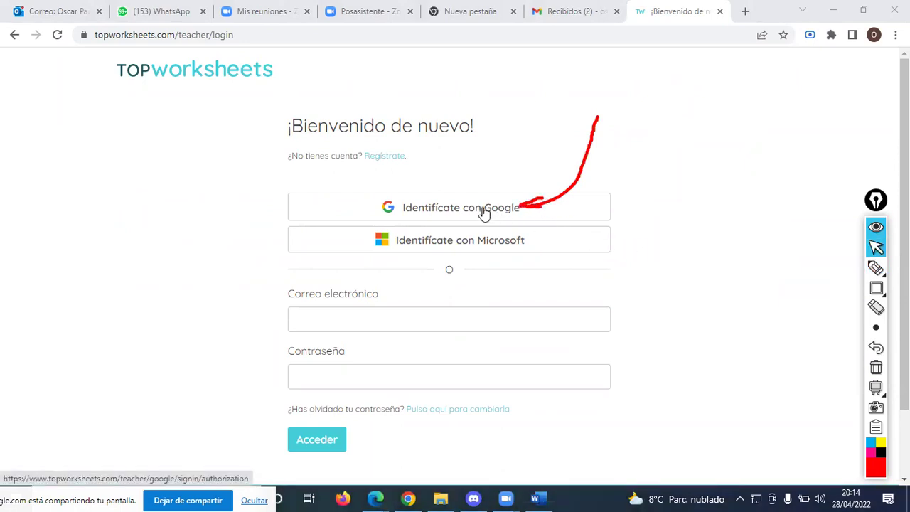
- Choose Identifícate con Google and pick the account from the chooser list
{"action": "left_click", "coordinate": [480, 213]}
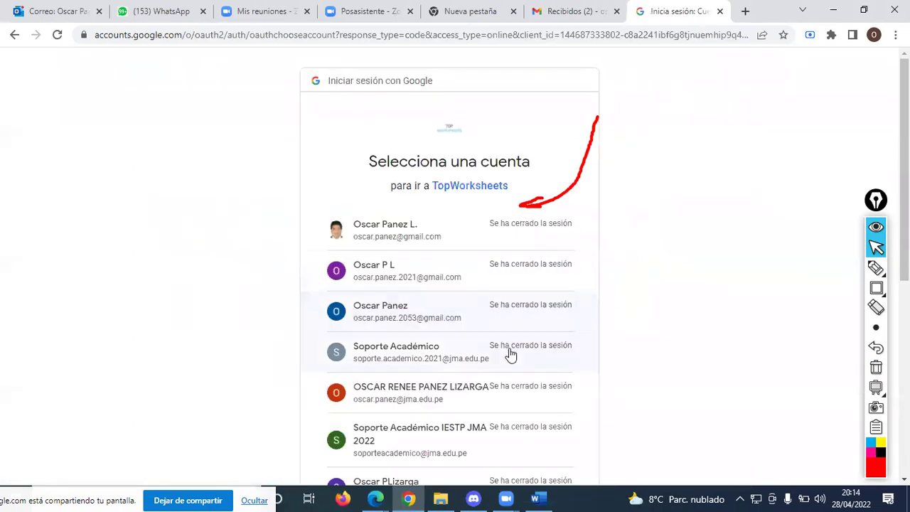
{"action": "scroll", "coordinate": [512, 352], "scroll_direction": "down", "scroll_amount": 2}
{"action": "scroll", "coordinate": [516, 349], "scroll_direction": "down", "scroll_amount": 3}
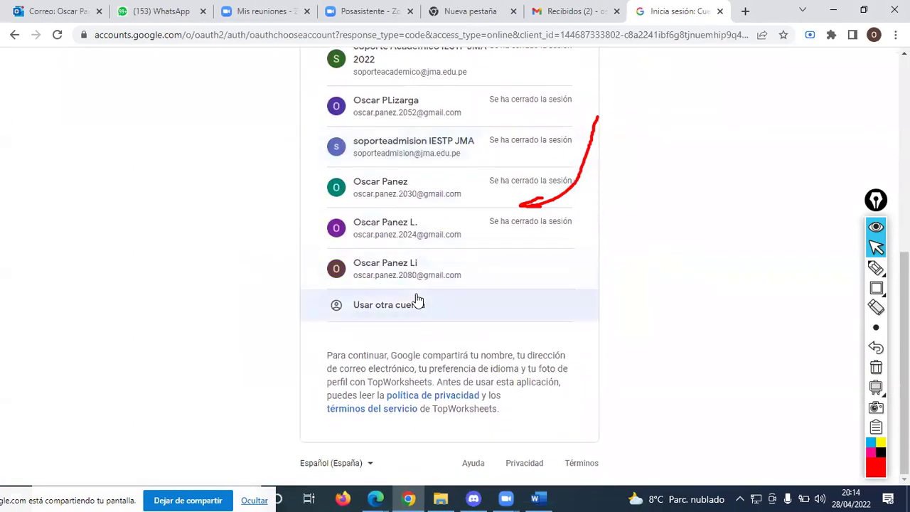
{"action": "left_click", "coordinate": [419, 274]}
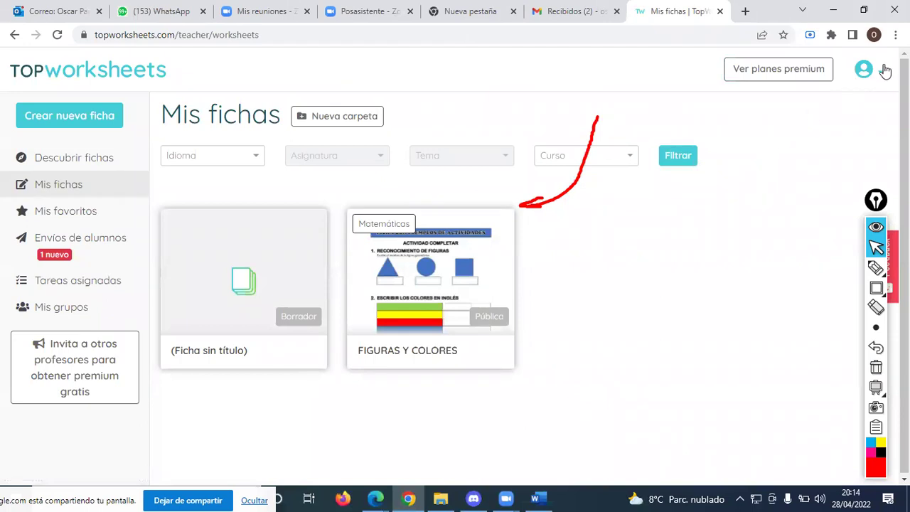
- Glance at the Gmail inbox, return to the worksheets page and clear the drawn arrow
{"action": "left_click", "coordinate": [577, 16]}
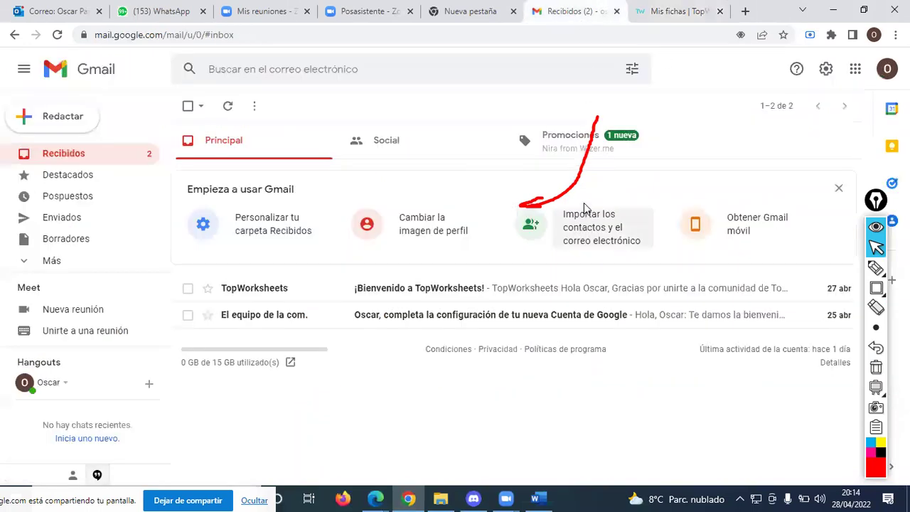
{"action": "left_click", "coordinate": [650, 20]}
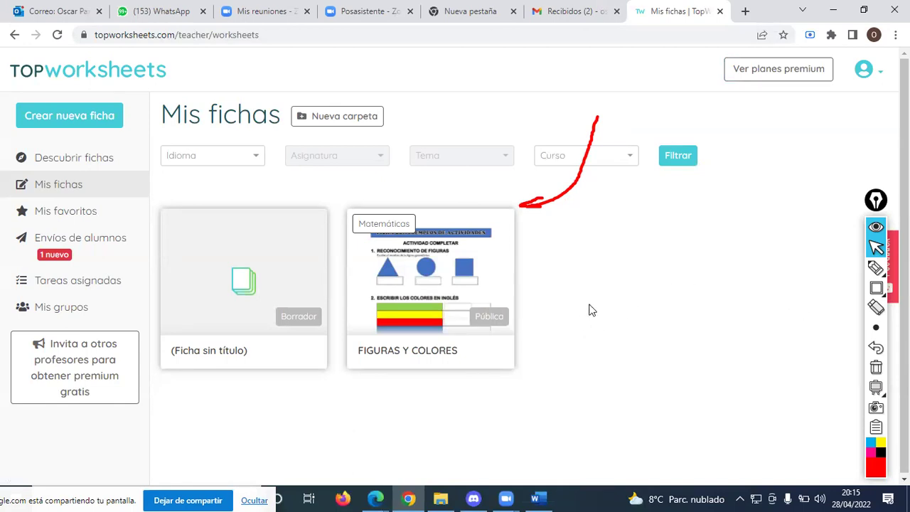
{"action": "left_click", "coordinate": [876, 367]}
{"action": "left_click", "coordinate": [650, 307]}
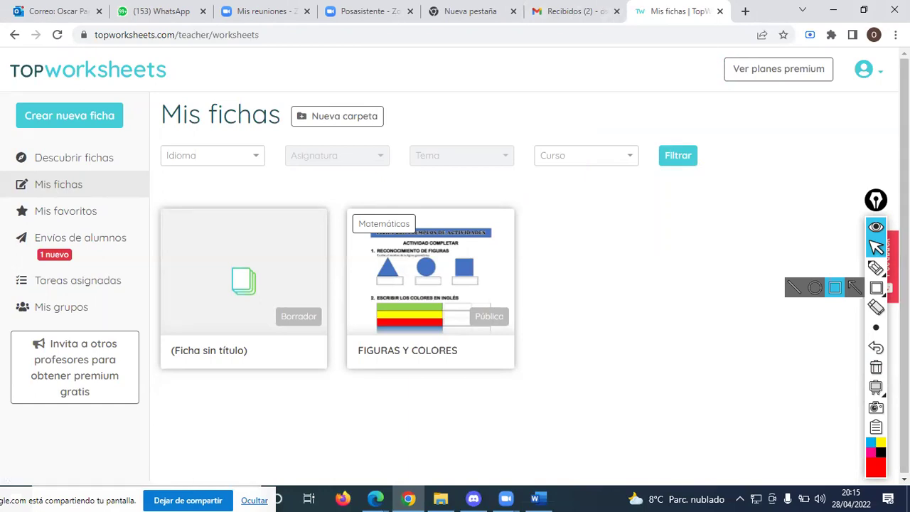
- Arrow Mis fichas, circle FIGURAS Y COLORES with an arrow, then open the untitled draft
{"action": "left_click", "coordinate": [879, 270]}
{"action": "left_click_drag", "start_coordinate": [176, 174], "coordinate": [106, 187]}
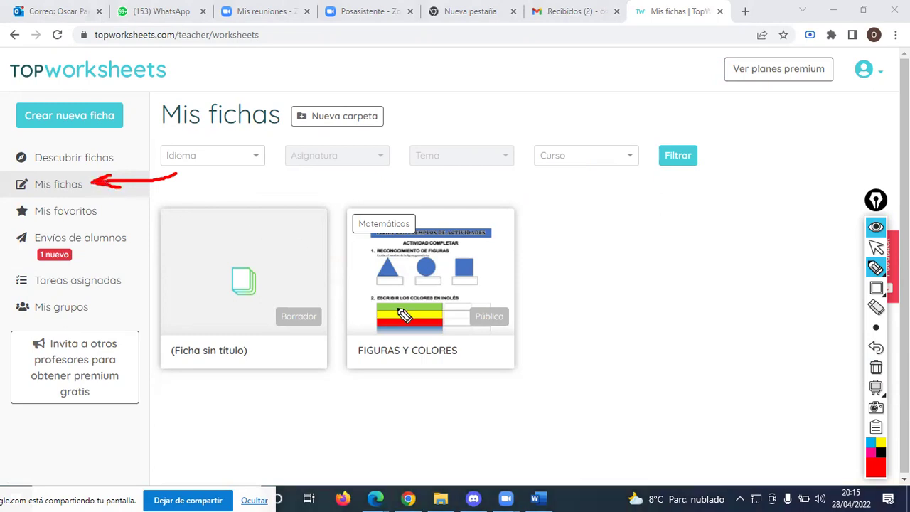
{"action": "mouse_move", "coordinate": [515, 214]}
{"action": "left_mouse_down"}
{"action": "mouse_move", "coordinate": [349, 242]}
{"action": "mouse_move", "coordinate": [362, 391]}
{"action": "mouse_move", "coordinate": [552, 315]}
{"action": "mouse_move", "coordinate": [530, 234]}
{"action": "left_mouse_up"}
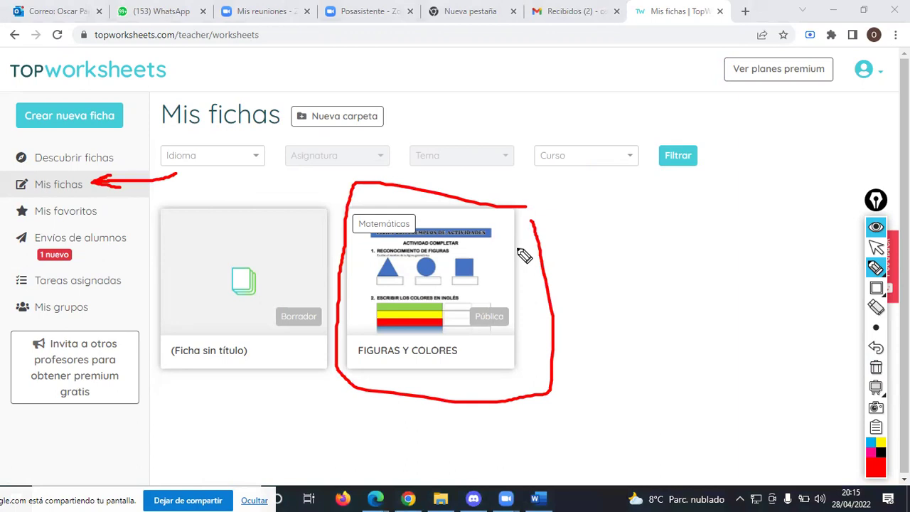
{"action": "mouse_move", "coordinate": [546, 82]}
{"action": "left_mouse_down"}
{"action": "mouse_move", "coordinate": [507, 183]}
{"action": "mouse_move", "coordinate": [539, 188]}
{"action": "left_mouse_up"}
{"action": "key", "text": "ctrl+shift+1"}
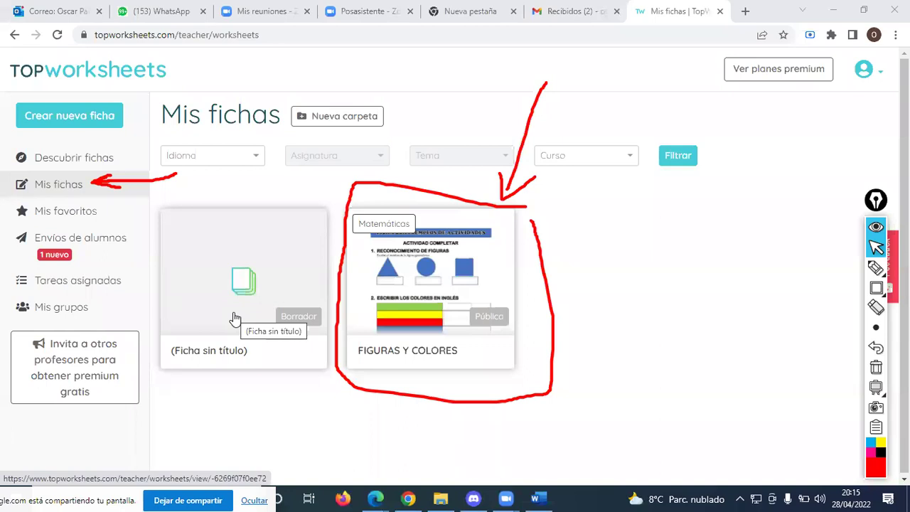
{"action": "left_click", "coordinate": [235, 317]}
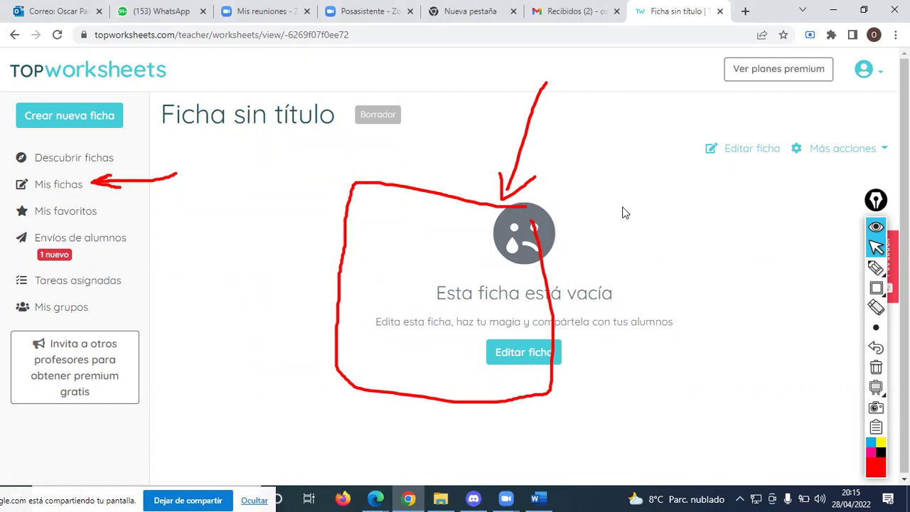
- Go back to Mis fichas and wipe all Epic Pen drawings with the trash icon
{"action": "left_click", "coordinate": [62, 186]}
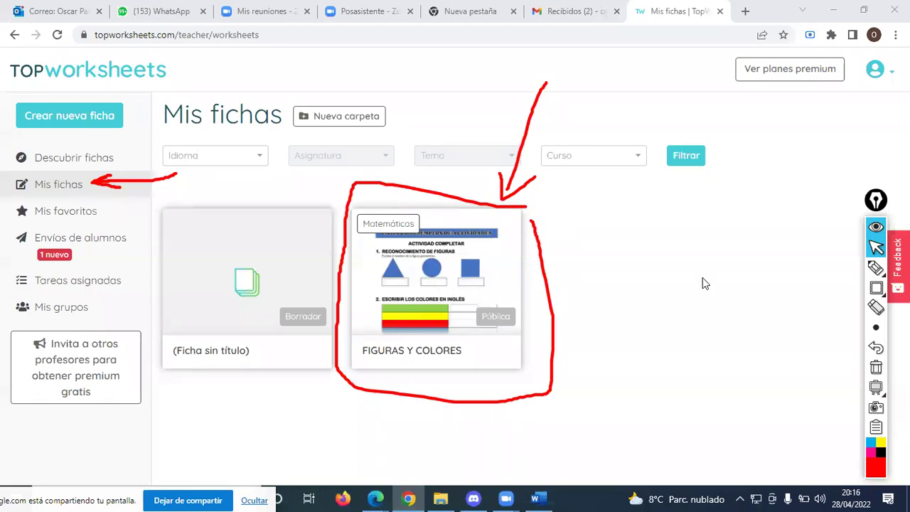
{"action": "left_click", "coordinate": [875, 367]}
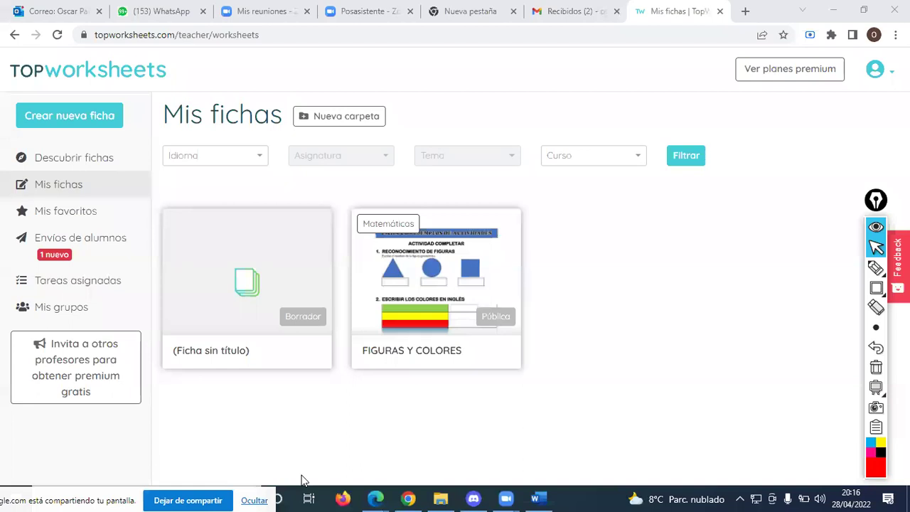
{"action": "mouse_move", "coordinate": [375, 498]}
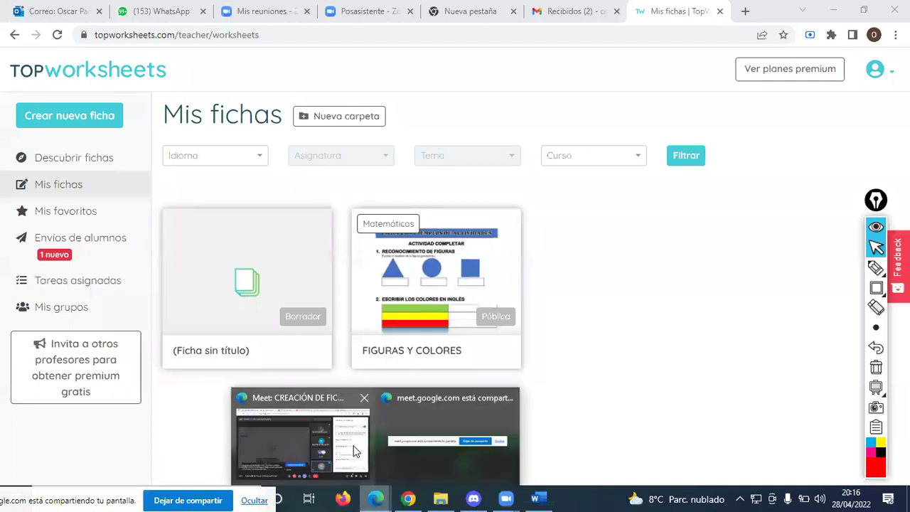
{"action": "left_click", "coordinate": [349, 438]}
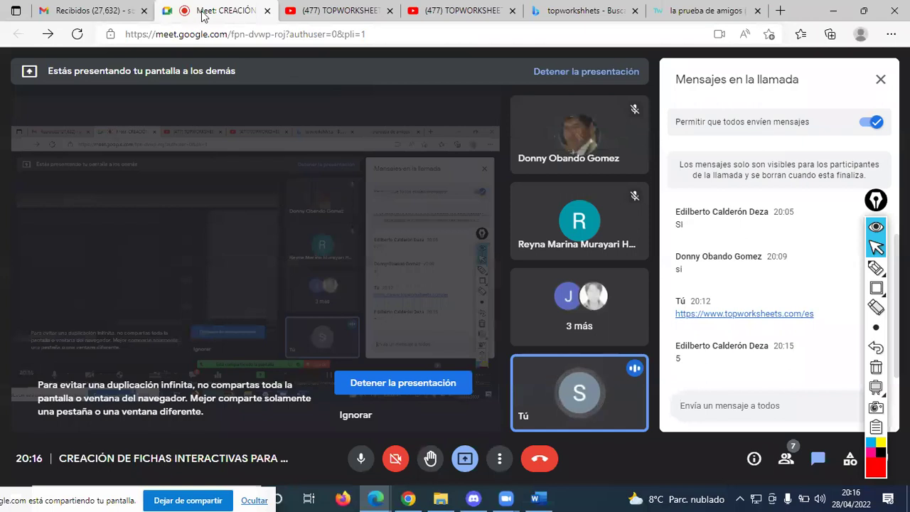
{"action": "right_click", "coordinate": [202, 16]}
{"action": "left_click", "coordinate": [281, 156]}
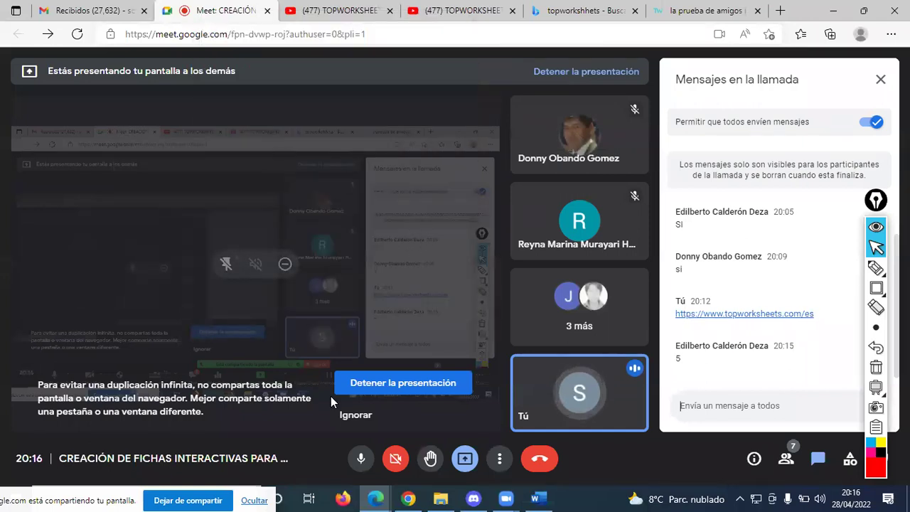
{"action": "key", "text": "alt+Tab"}
{"action": "key", "text": "alt+Tab"}
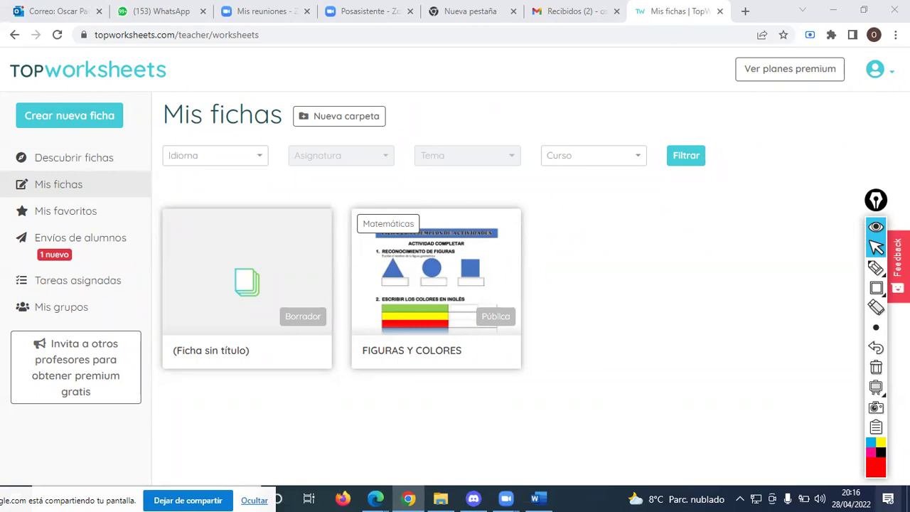
- Draw a red arrow at Mis fichas and outline FIGURAS Y COLORES, then open the account menu
{"action": "left_click", "coordinate": [875, 268]}
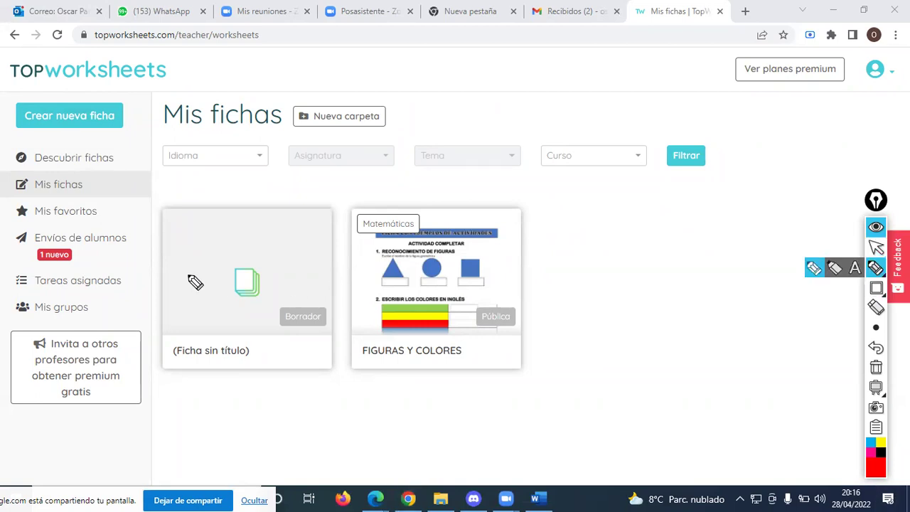
{"action": "mouse_move", "coordinate": [140, 155]}
{"action": "left_mouse_down"}
{"action": "mouse_move", "coordinate": [119, 183]}
{"action": "mouse_move", "coordinate": [100, 191]}
{"action": "mouse_move", "coordinate": [117, 190]}
{"action": "left_mouse_up"}
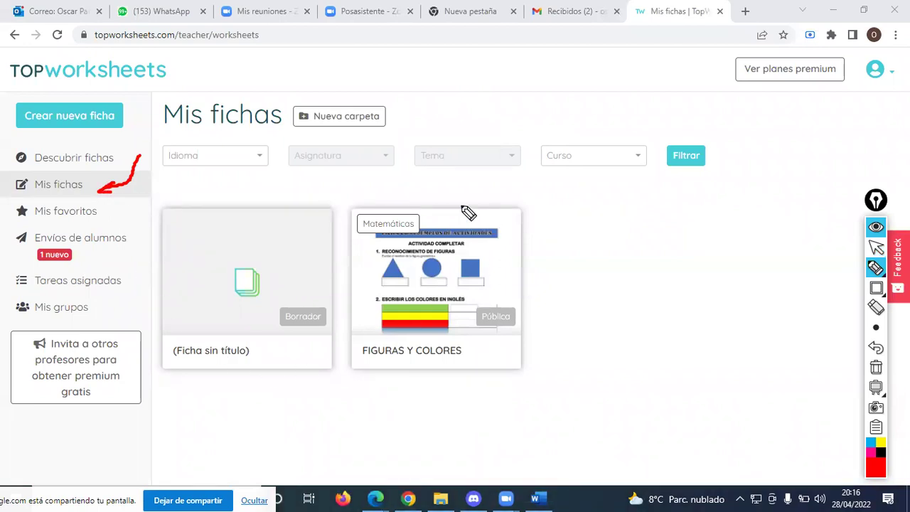
{"action": "mouse_move", "coordinate": [335, 195]}
{"action": "left_mouse_down"}
{"action": "mouse_move", "coordinate": [558, 226]}
{"action": "mouse_move", "coordinate": [558, 359]}
{"action": "mouse_move", "coordinate": [513, 382]}
{"action": "mouse_move", "coordinate": [331, 378]}
{"action": "mouse_move", "coordinate": [342, 192]}
{"action": "left_mouse_up"}
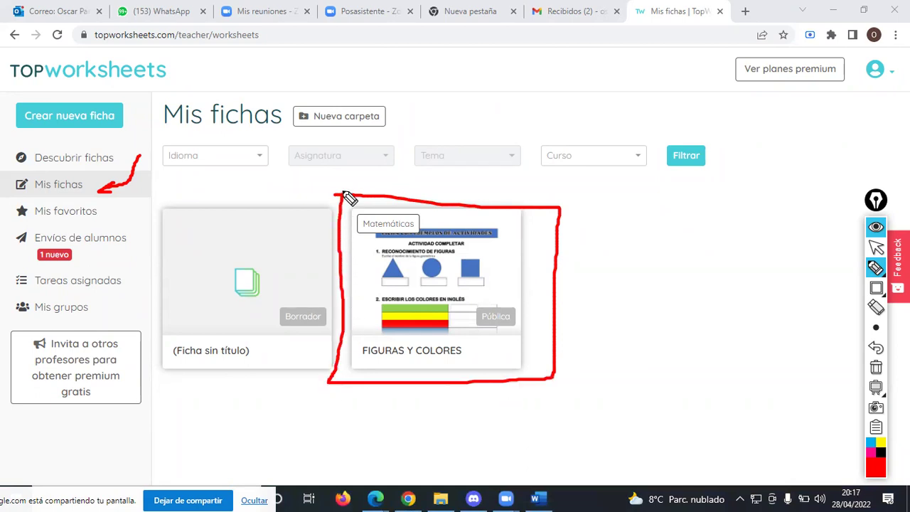
{"action": "key", "text": "ctrl+shift+1"}
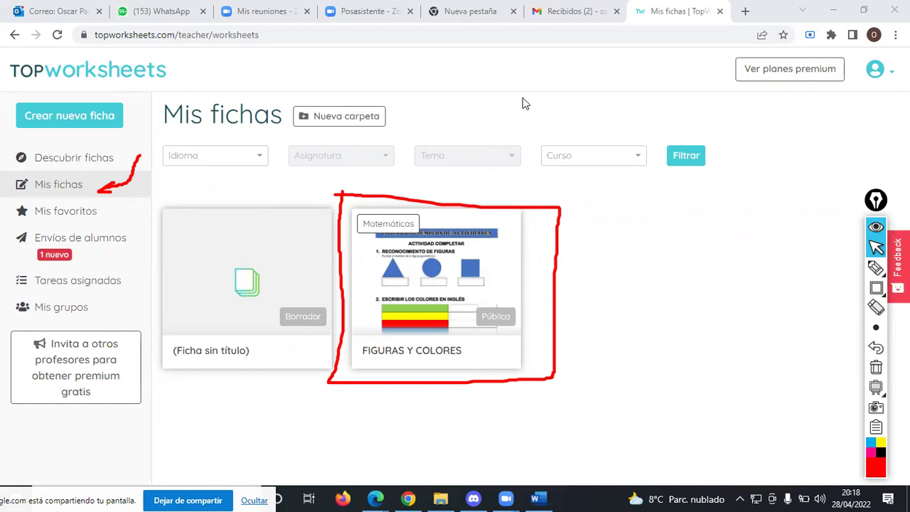
{"action": "left_click", "coordinate": [876, 77]}
- Sign out of TopWorksheets and all Google accounts, closing the Gmail and empty tabs
{"action": "left_click", "coordinate": [724, 305]}
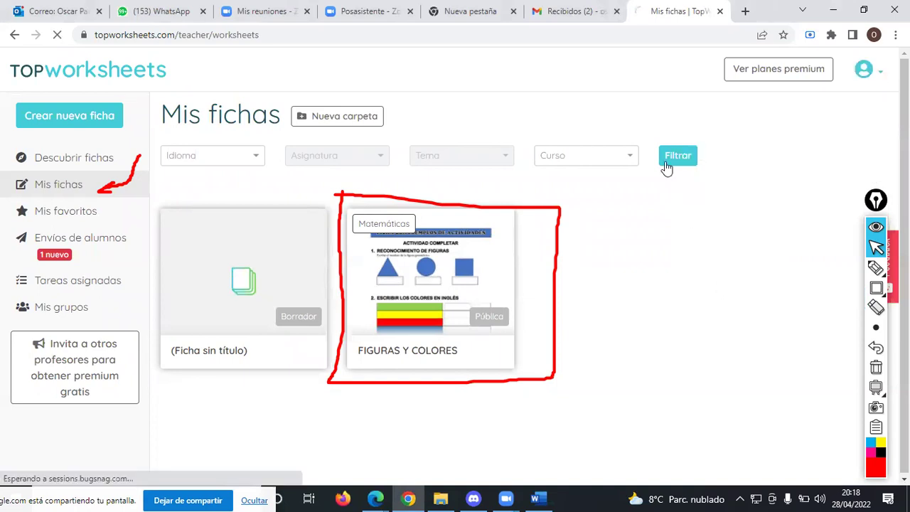
{"action": "left_click", "coordinate": [593, 12]}
{"action": "left_click", "coordinate": [887, 69]}
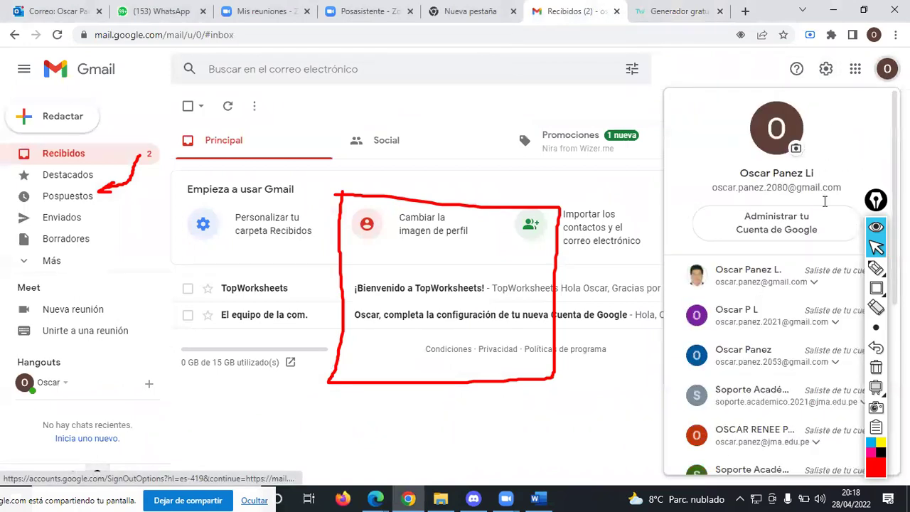
{"action": "scroll", "coordinate": [769, 377], "scroll_direction": "down", "scroll_amount": 5}
{"action": "left_click", "coordinate": [765, 425]}
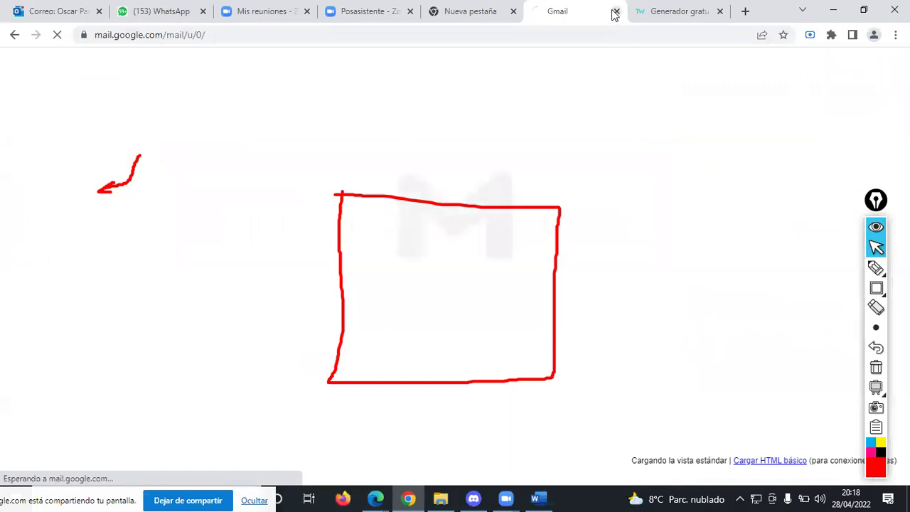
{"action": "left_click", "coordinate": [616, 13]}
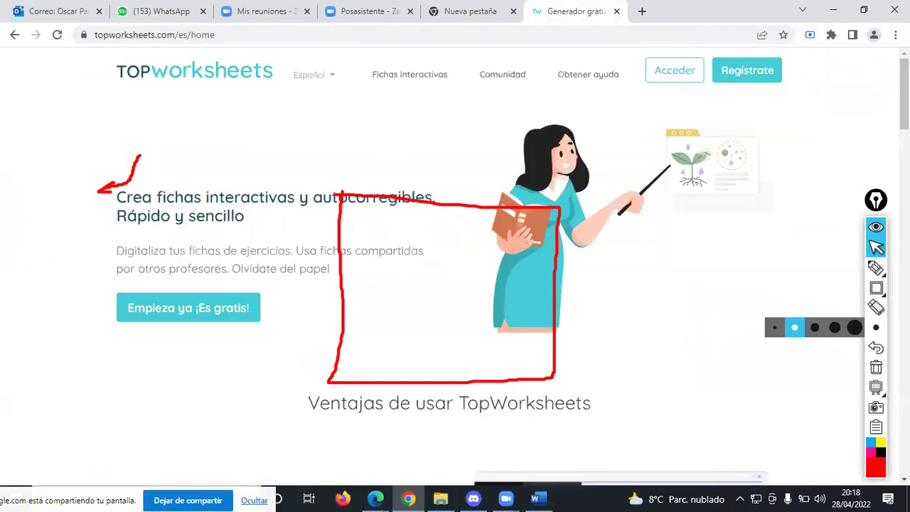
{"action": "left_click", "coordinate": [878, 368]}
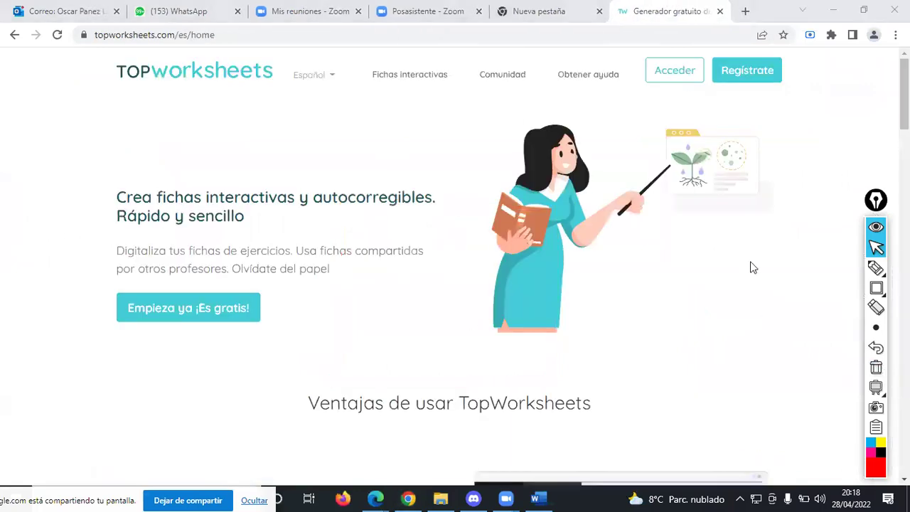
{"action": "left_click", "coordinate": [598, 12]}
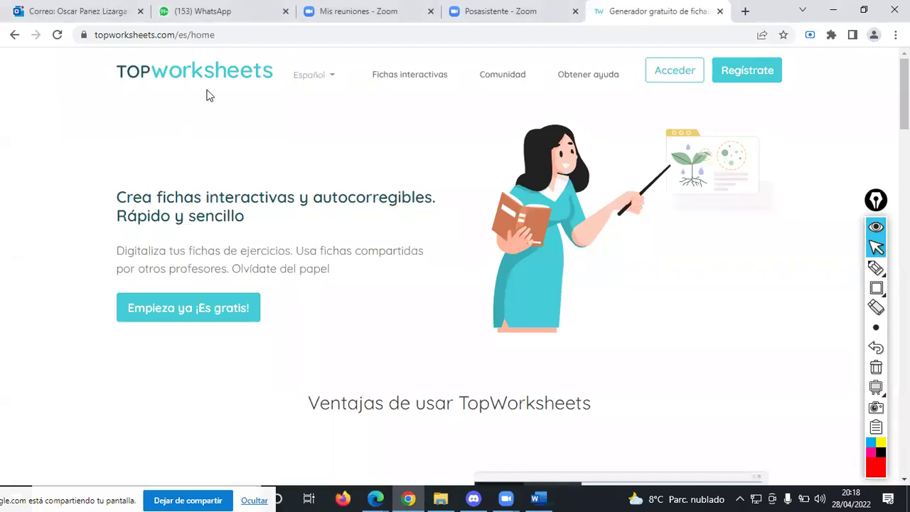
- Underline the TopWorksheets logo in red and draw arrows at the sign-up and sign-in options
{"action": "left_click", "coordinate": [875, 267]}
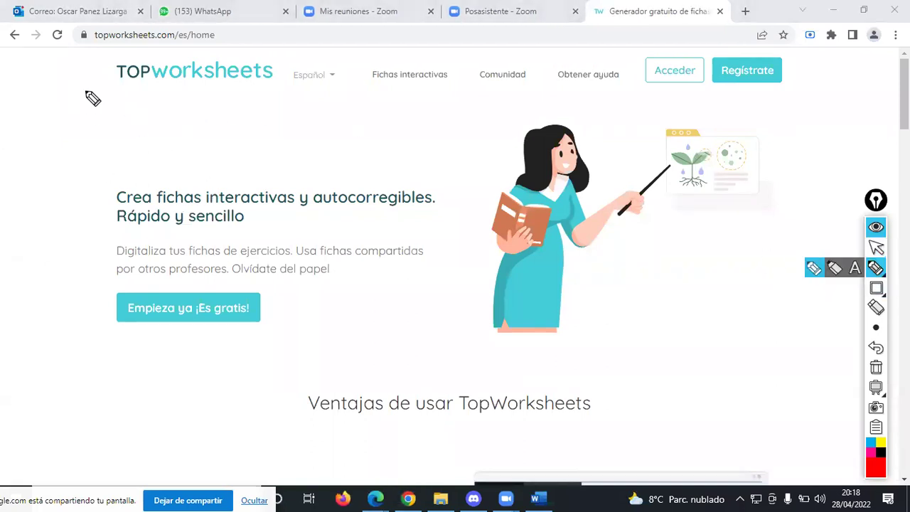
{"action": "left_click_drag", "start_coordinate": [108, 86], "coordinate": [261, 91]}
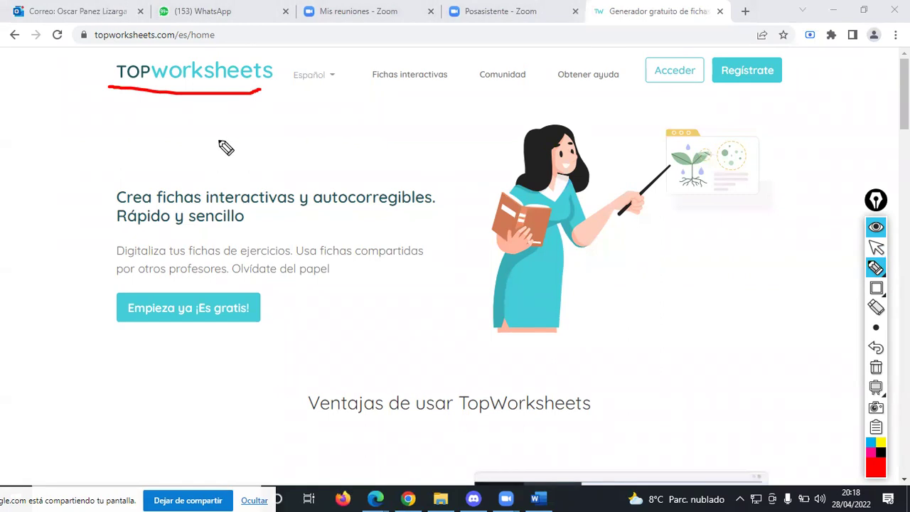
{"action": "key", "text": "ctrl+F1"}
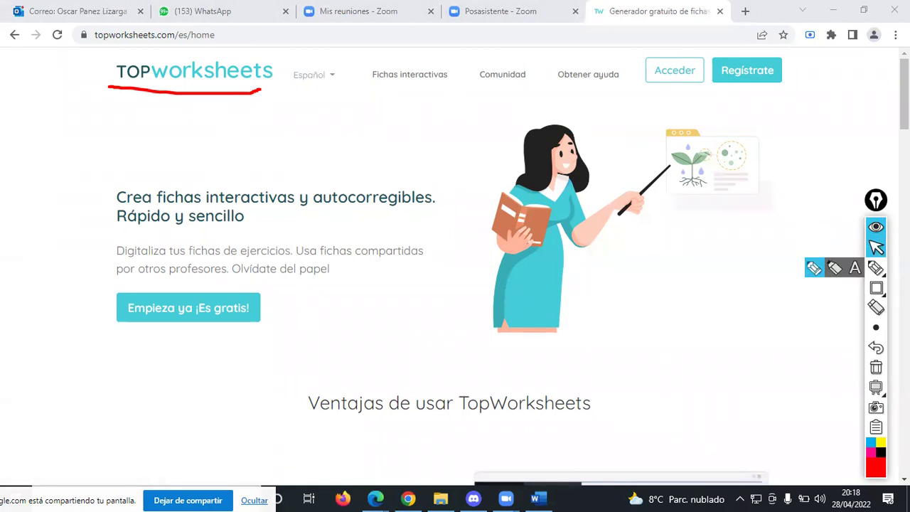
{"action": "left_click", "coordinate": [876, 267]}
{"action": "mouse_move", "coordinate": [783, 153]}
{"action": "left_mouse_down"}
{"action": "mouse_move", "coordinate": [775, 93]}
{"action": "mouse_move", "coordinate": [784, 100]}
{"action": "left_mouse_up"}
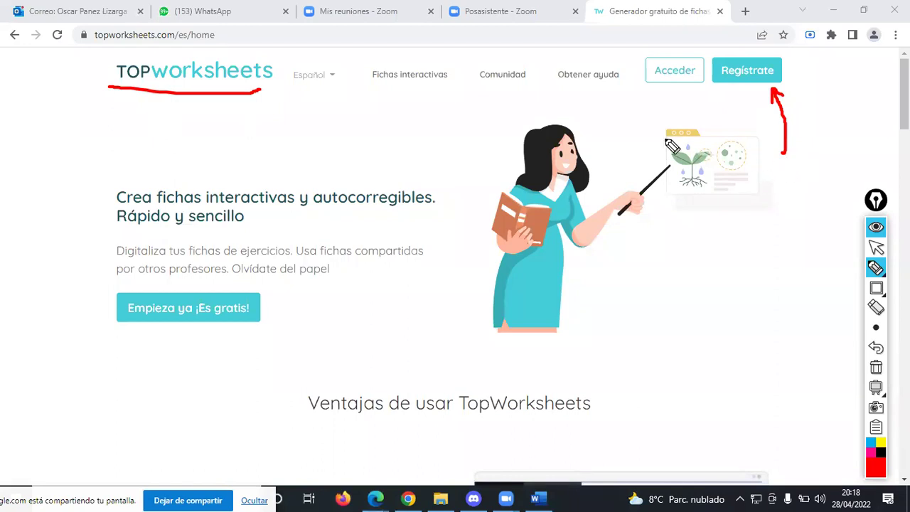
{"action": "mouse_move", "coordinate": [626, 130]}
{"action": "left_mouse_down"}
{"action": "mouse_move", "coordinate": [683, 75]}
{"action": "mouse_move", "coordinate": [689, 81]}
{"action": "left_mouse_up"}
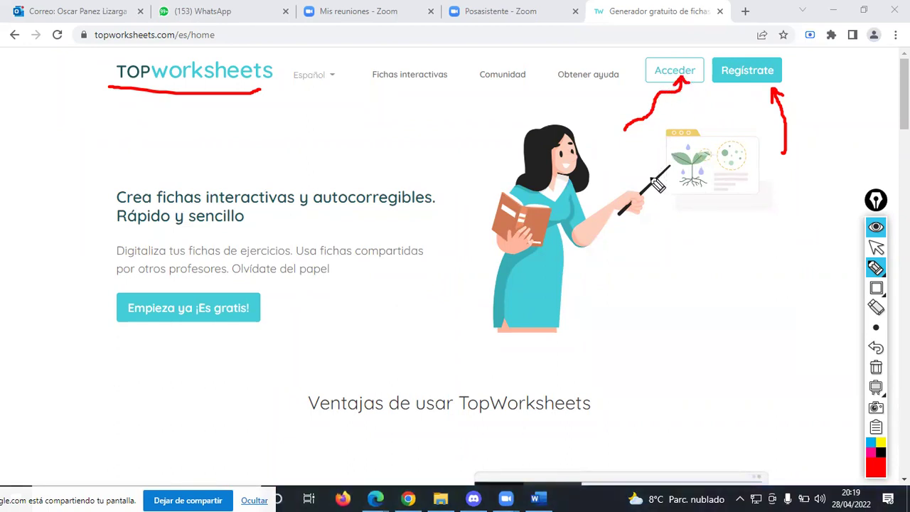
- Erase the sign-up arrow, circle the sign-in option in red, and copy the site URL
{"action": "mouse_move", "coordinate": [880, 270]}
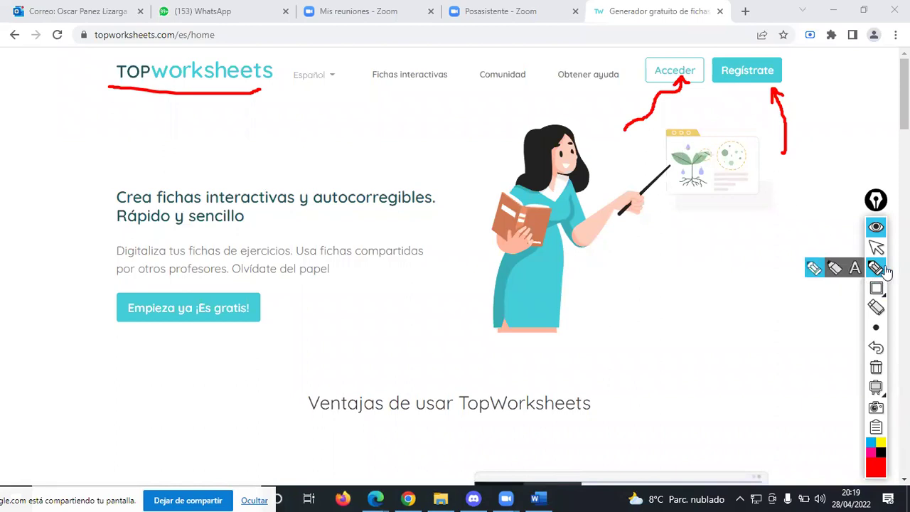
{"action": "left_click", "coordinate": [876, 307]}
{"action": "left_click", "coordinate": [785, 155]}
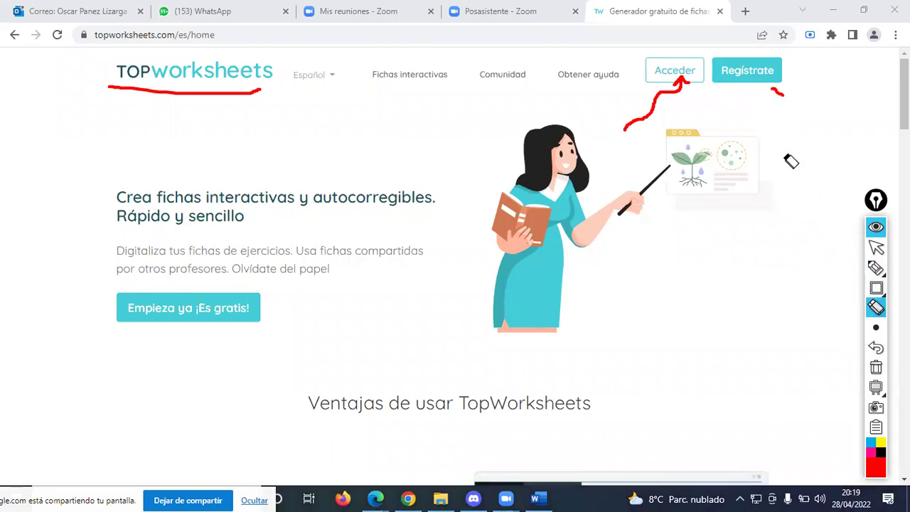
{"action": "left_click", "coordinate": [777, 93]}
{"action": "left_click", "coordinate": [875, 269]}
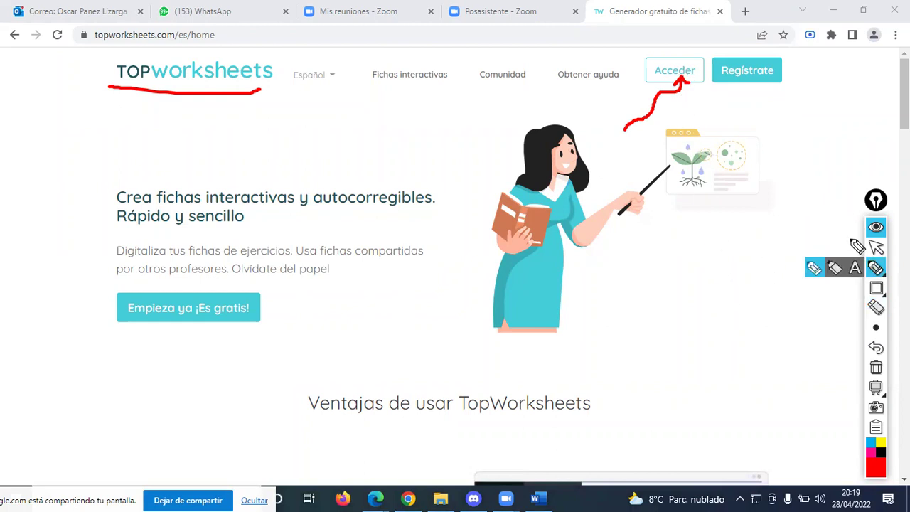
{"action": "mouse_move", "coordinate": [673, 57]}
{"action": "left_mouse_down"}
{"action": "mouse_move", "coordinate": [642, 71]}
{"action": "mouse_move", "coordinate": [650, 83]}
{"action": "mouse_move", "coordinate": [686, 55]}
{"action": "mouse_move", "coordinate": [701, 60]}
{"action": "mouse_move", "coordinate": [705, 80]}
{"action": "left_mouse_up"}
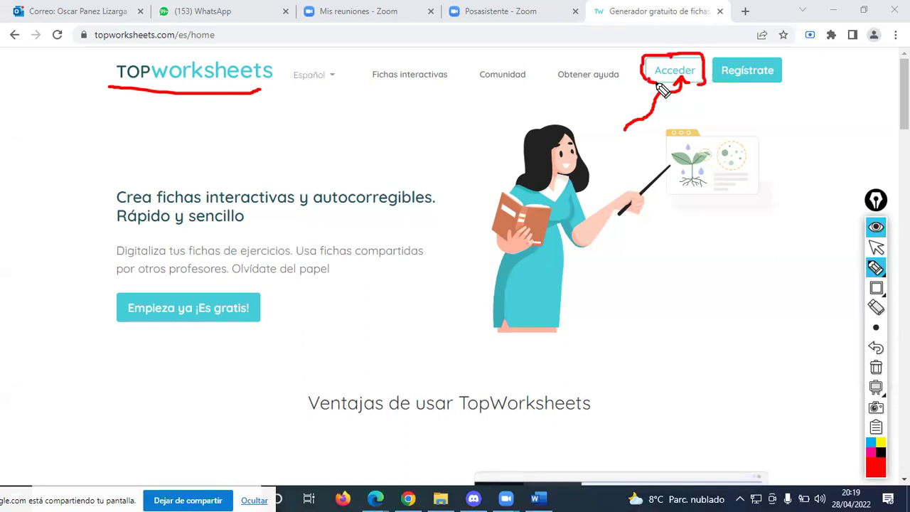
{"action": "key", "text": "ctrl+shift+1"}
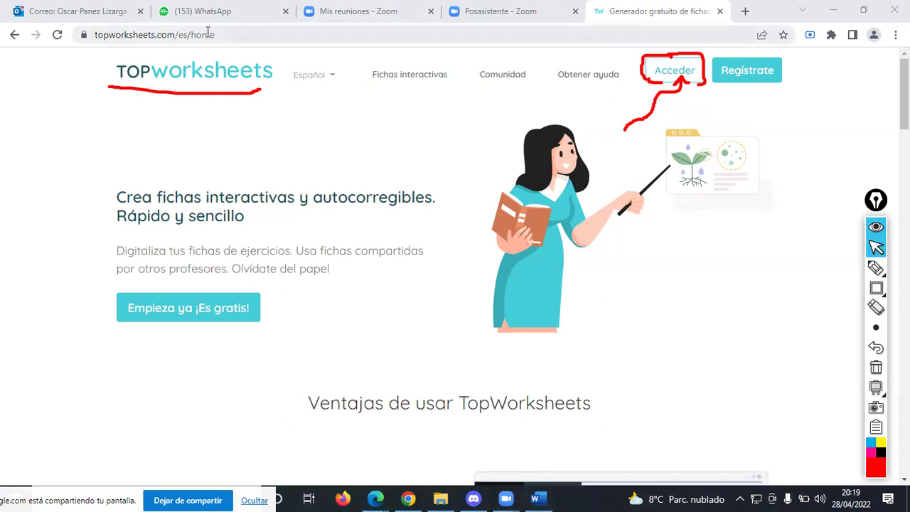
{"action": "left_click", "coordinate": [261, 34]}
{"action": "key", "text": "ctrl+c"}
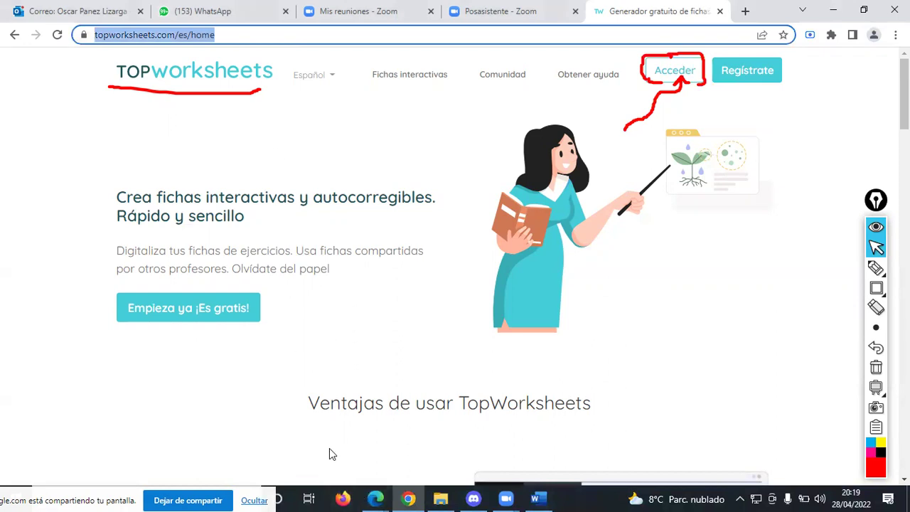
{"action": "left_click", "coordinate": [405, 321]}
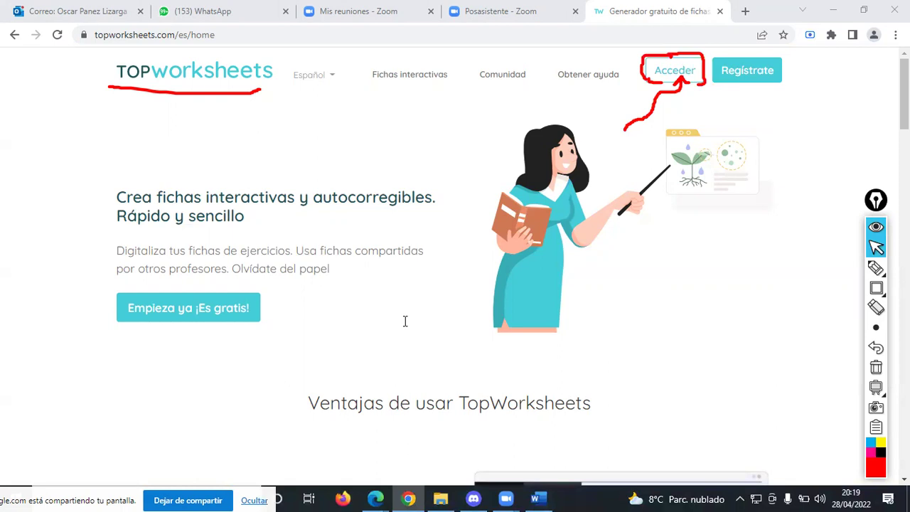
{"action": "mouse_move", "coordinate": [376, 498]}
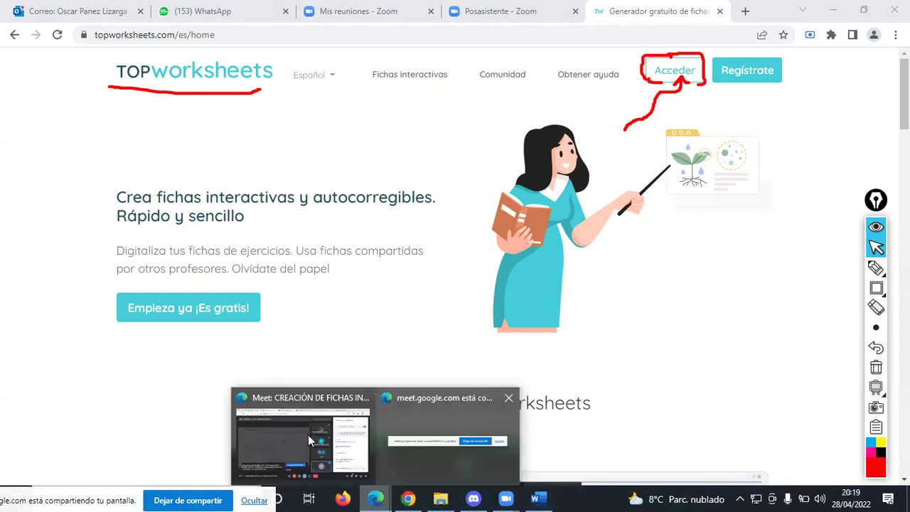
{"action": "left_click", "coordinate": [306, 433]}
{"action": "left_click", "coordinate": [708, 405]}
{"action": "key", "text": "ctrl+v"}
{"action": "key", "text": "Return"}
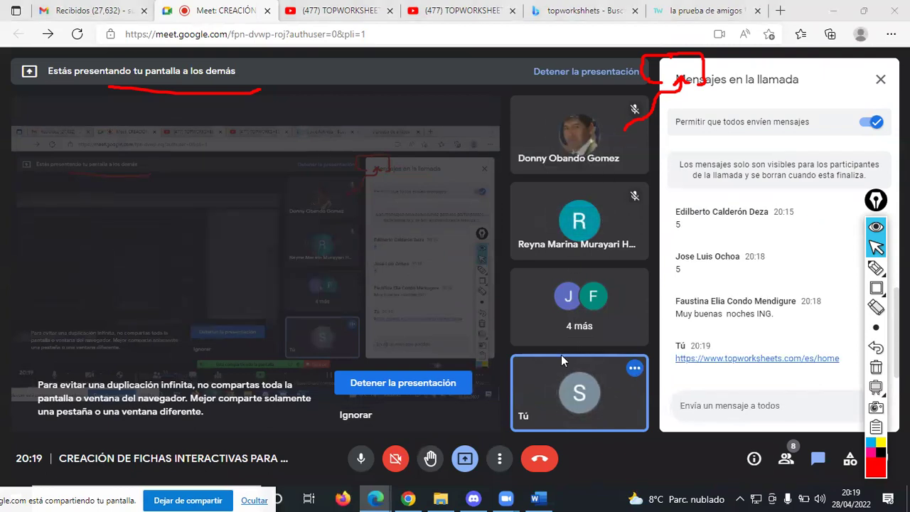
{"action": "mouse_move", "coordinate": [561, 399]}
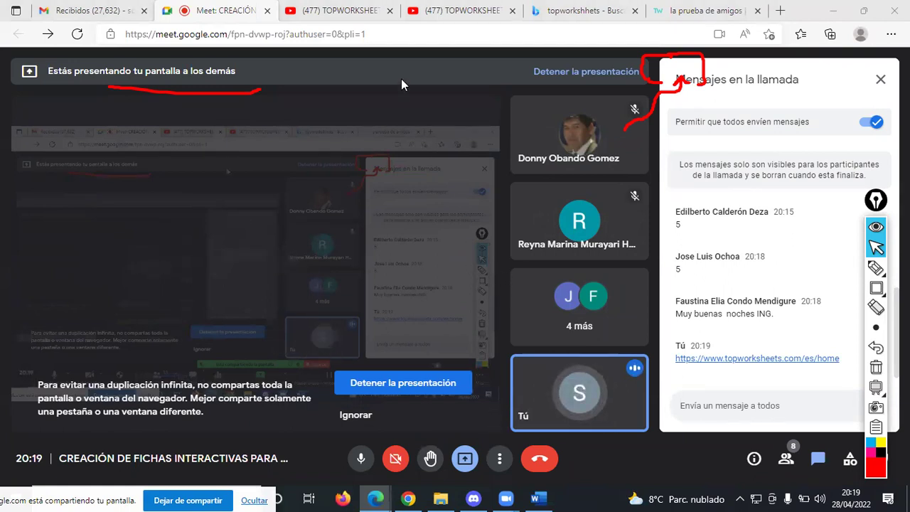
{"action": "key", "text": "alt+Tab"}
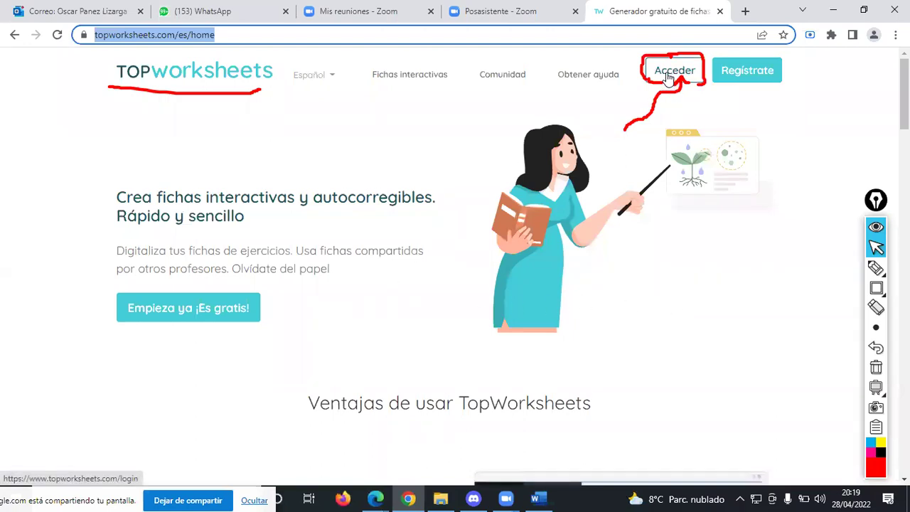
- Open the teacher login form, arrow the Google option in red, and choose Identifícate con Google
{"action": "left_click", "coordinate": [668, 76]}
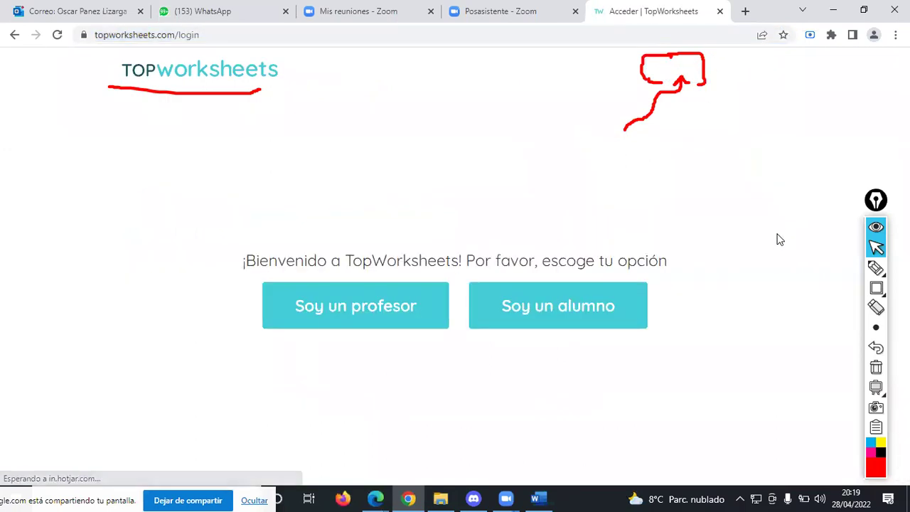
{"action": "left_click", "coordinate": [351, 309]}
{"action": "left_click", "coordinate": [361, 305]}
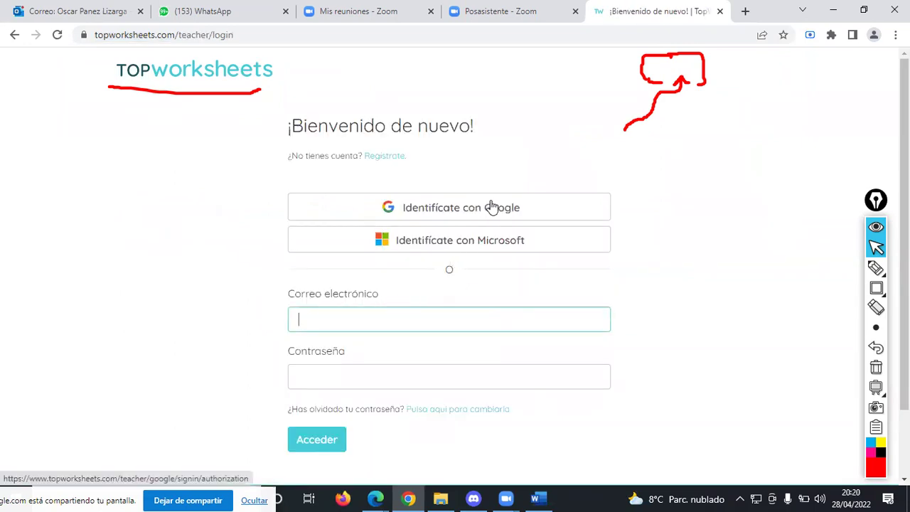
{"action": "left_click", "coordinate": [876, 266]}
{"action": "mouse_move", "coordinate": [586, 168]}
{"action": "left_mouse_down"}
{"action": "mouse_move", "coordinate": [532, 207]}
{"action": "mouse_move", "coordinate": [545, 217]}
{"action": "left_mouse_up"}
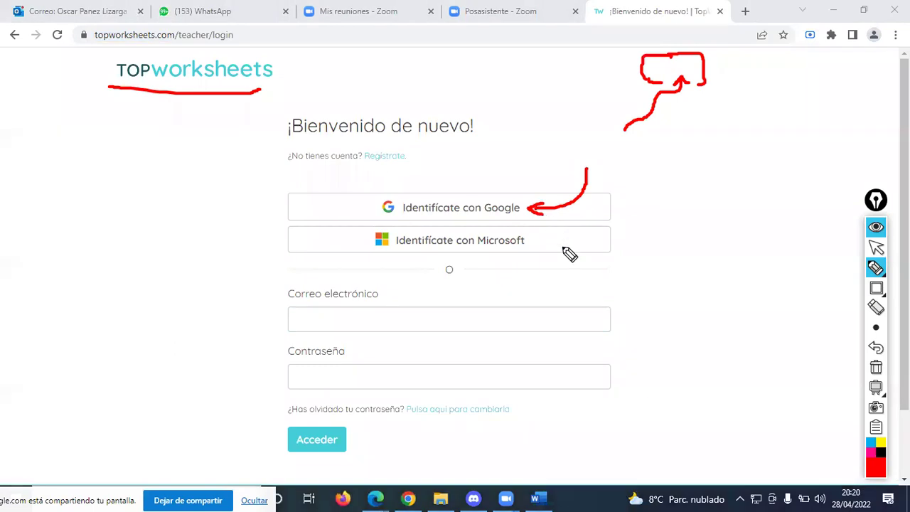
{"action": "key", "text": "ctrl+F1"}
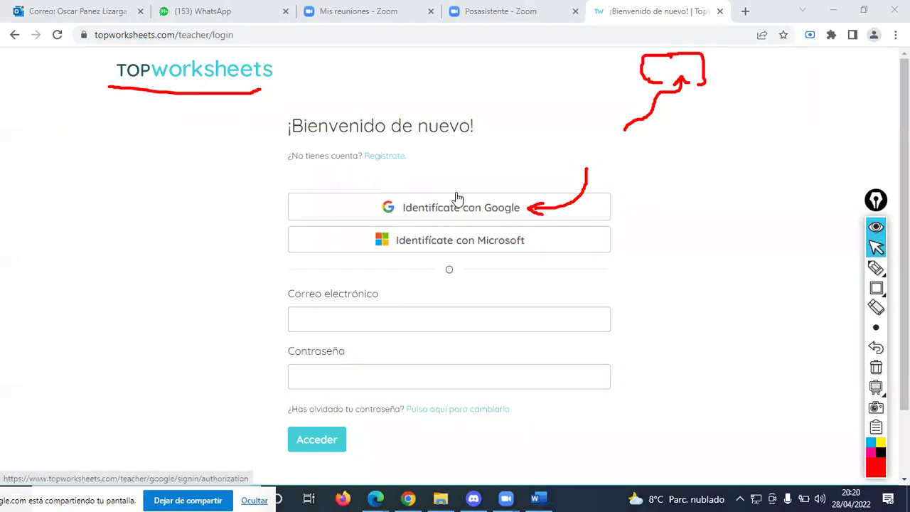
{"action": "left_click", "coordinate": [468, 211]}
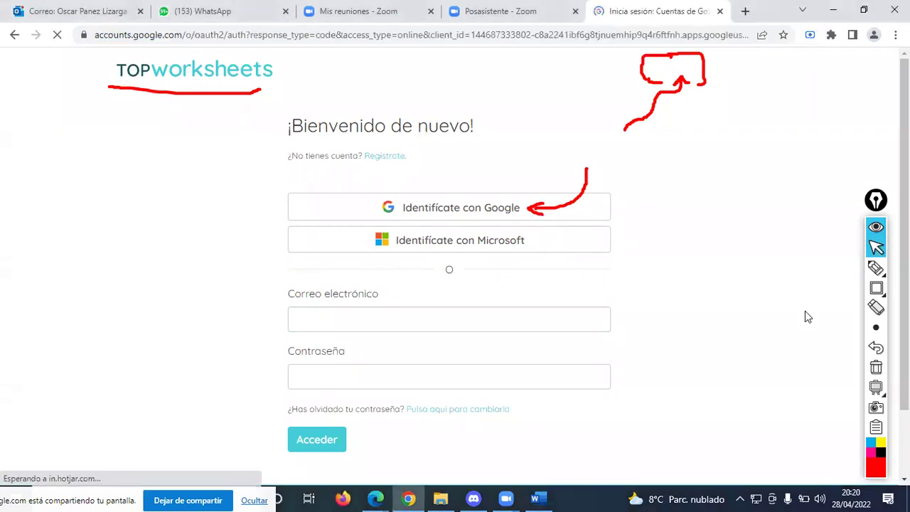
- Clear the annotations, choose Usar otra cuenta, and enter the Gmail address and account password
{"action": "left_click", "coordinate": [876, 389]}
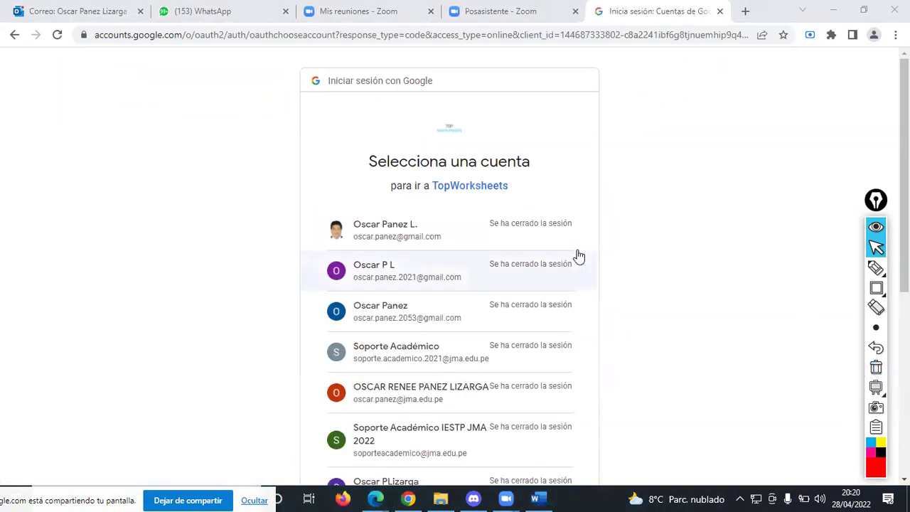
{"action": "scroll", "coordinate": [504, 270], "scroll_direction": "down", "scroll_amount": 4}
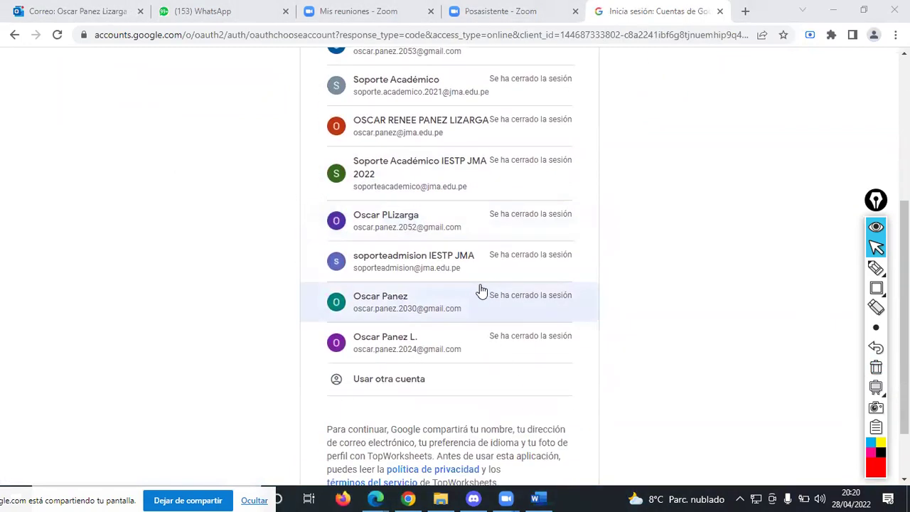
{"action": "left_click", "coordinate": [415, 381]}
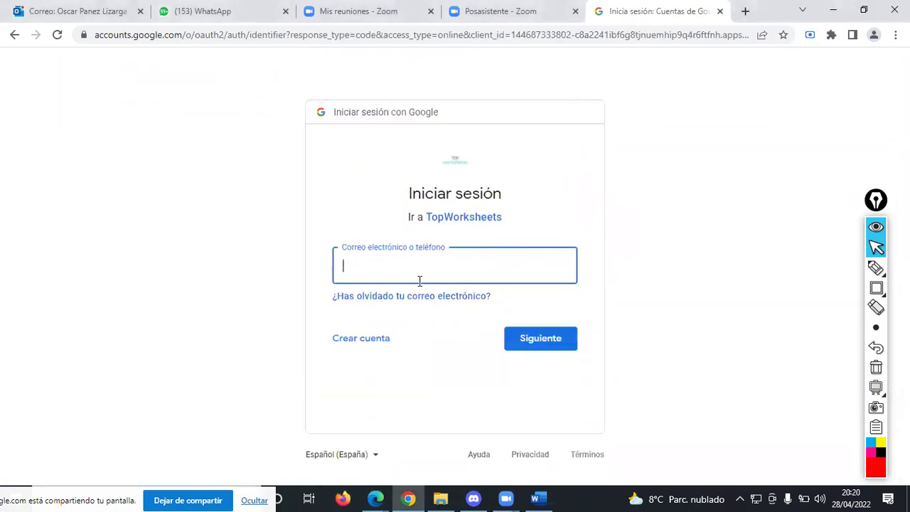
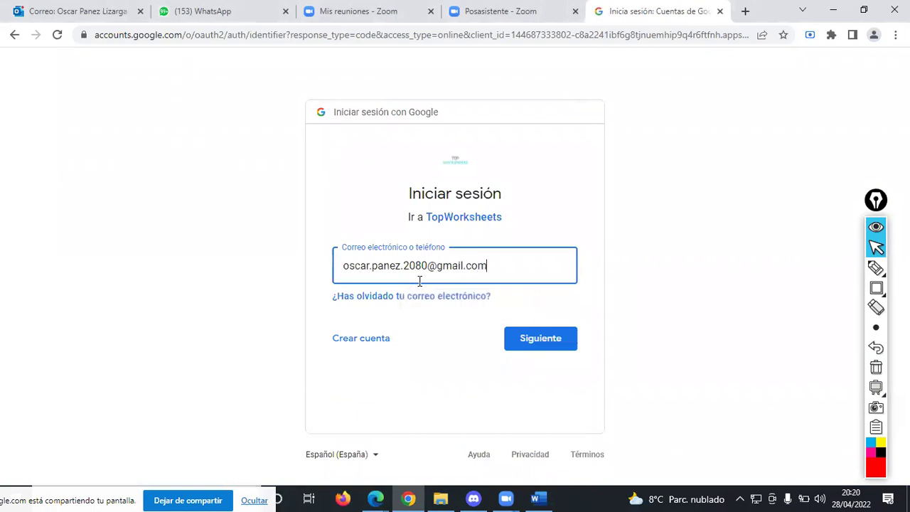
{"action": "key", "text": "Return"}
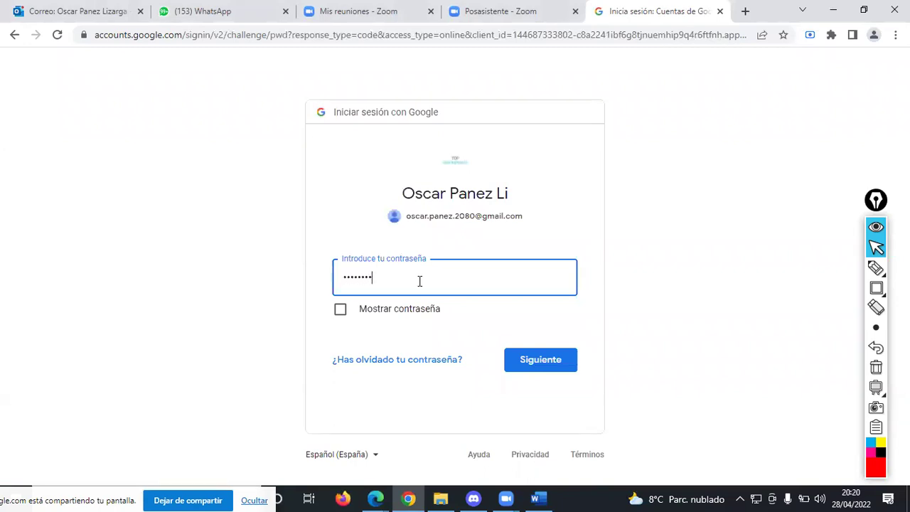
{"action": "key", "text": "Return"}
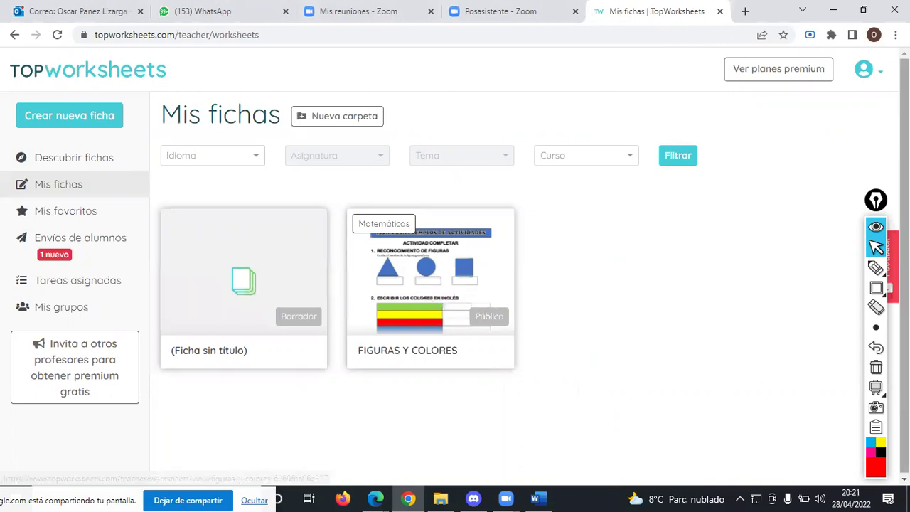
- Outline FIGURAS Y COLORES, mark and arrow Mis fichas, then open ficha2.docx from File Explorer
{"action": "mouse_move", "coordinate": [865, 390]}
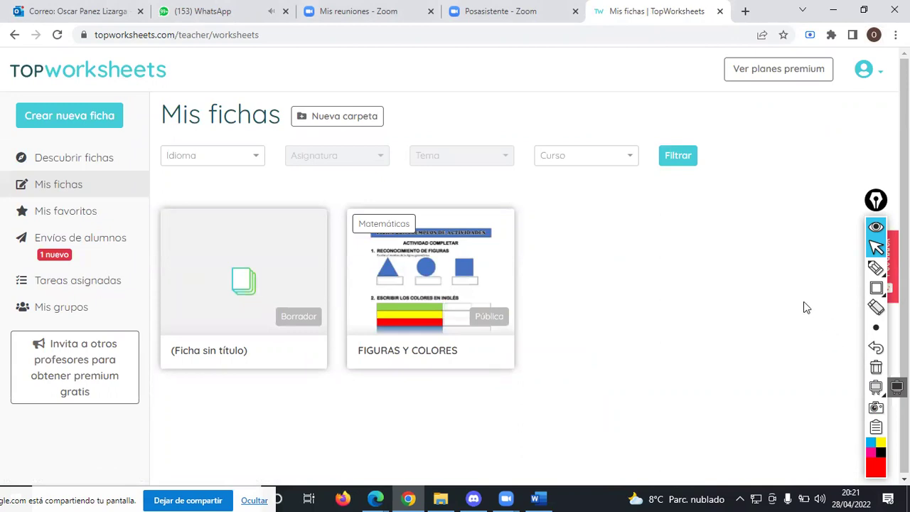
{"action": "left_click", "coordinate": [876, 267]}
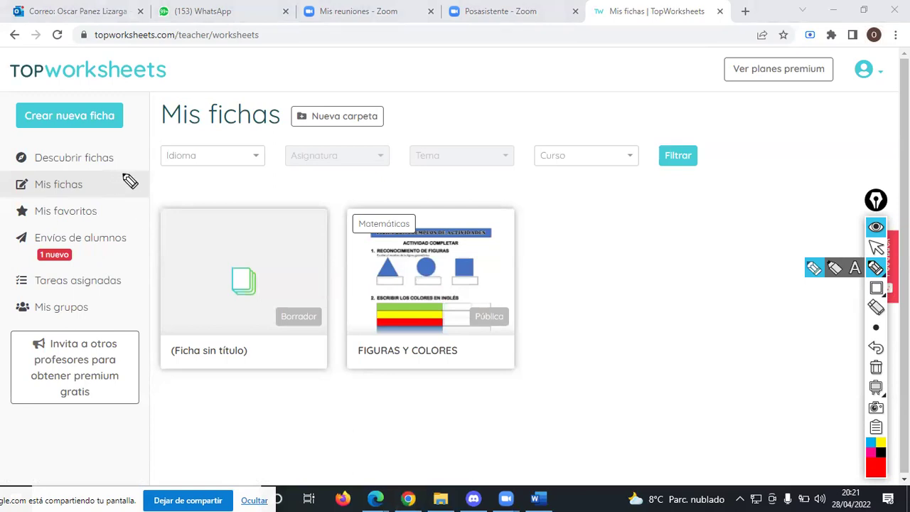
{"action": "mouse_move", "coordinate": [341, 202]}
{"action": "left_mouse_down"}
{"action": "mouse_move", "coordinate": [340, 370]}
{"action": "mouse_move", "coordinate": [551, 377]}
{"action": "mouse_move", "coordinate": [554, 188]}
{"action": "mouse_move", "coordinate": [376, 197]}
{"action": "mouse_move", "coordinate": [341, 208]}
{"action": "left_mouse_up"}
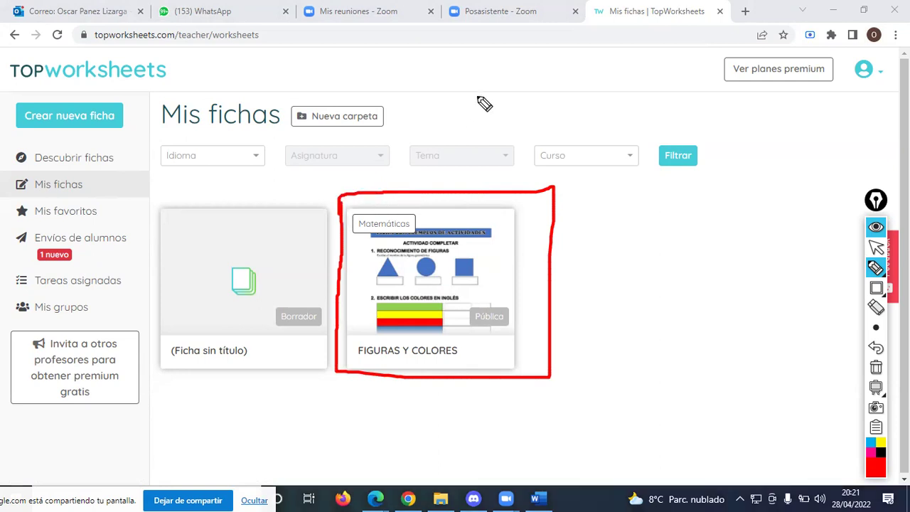
{"action": "mouse_move", "coordinate": [103, 177]}
{"action": "left_mouse_down"}
{"action": "mouse_move", "coordinate": [4, 180]}
{"action": "mouse_move", "coordinate": [6, 194]}
{"action": "mouse_move", "coordinate": [114, 195]}
{"action": "mouse_move", "coordinate": [111, 173]}
{"action": "left_mouse_up"}
{"action": "mouse_move", "coordinate": [181, 178]}
{"action": "left_mouse_down"}
{"action": "mouse_move", "coordinate": [129, 187]}
{"action": "mouse_move", "coordinate": [135, 193]}
{"action": "left_mouse_up"}
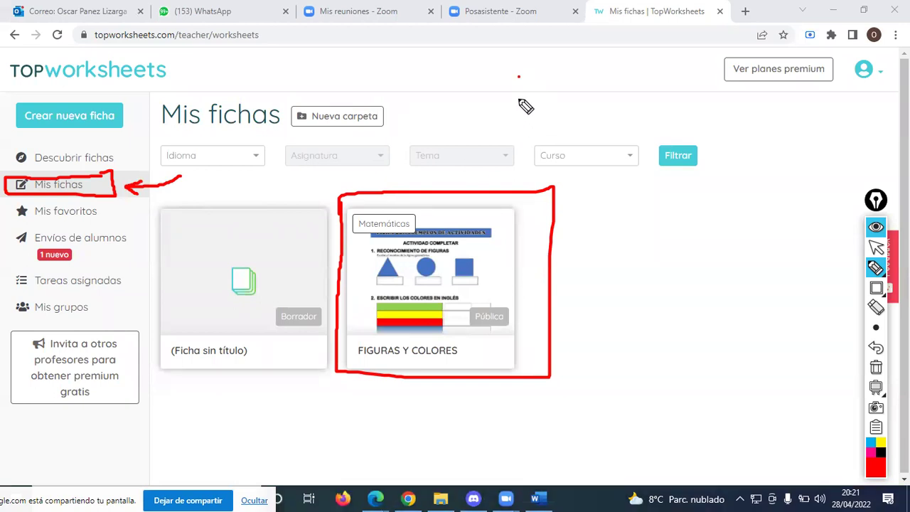
{"action": "key", "text": "ctrl+shift+1"}
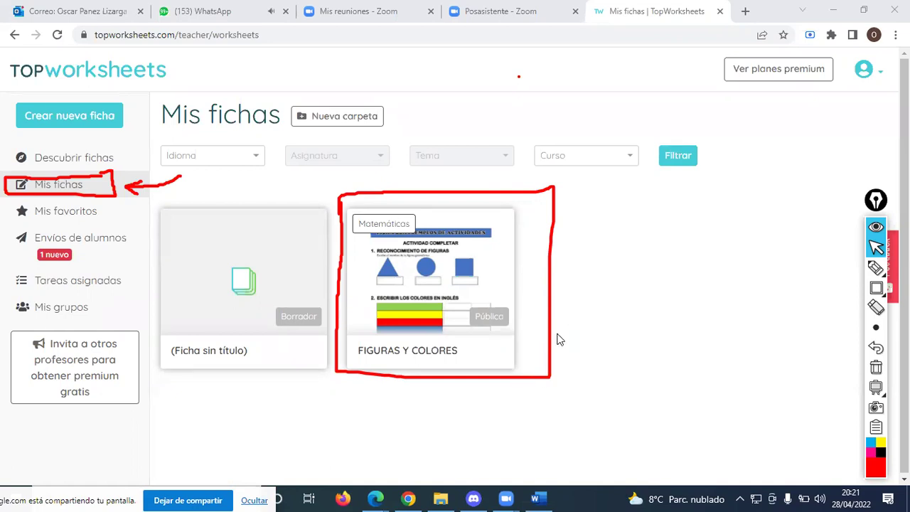
{"action": "left_click", "coordinate": [441, 498]}
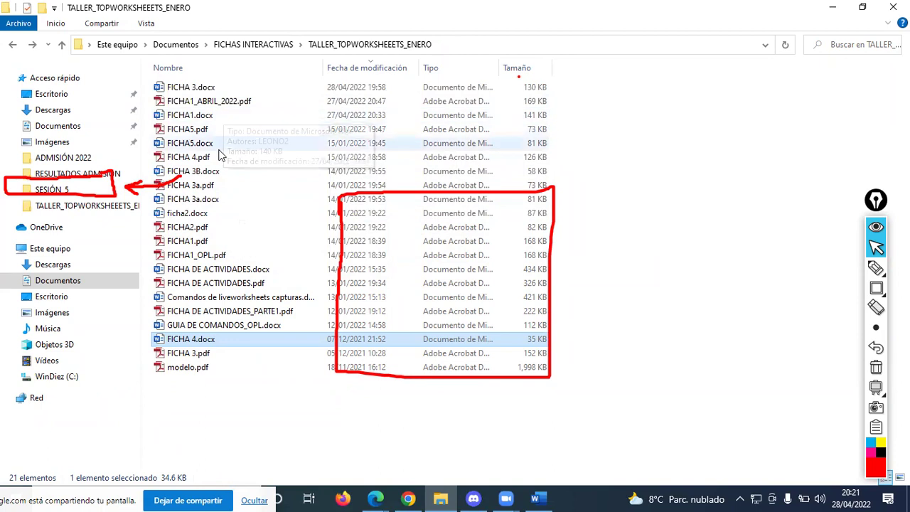
{"action": "double_click", "coordinate": [189, 213]}
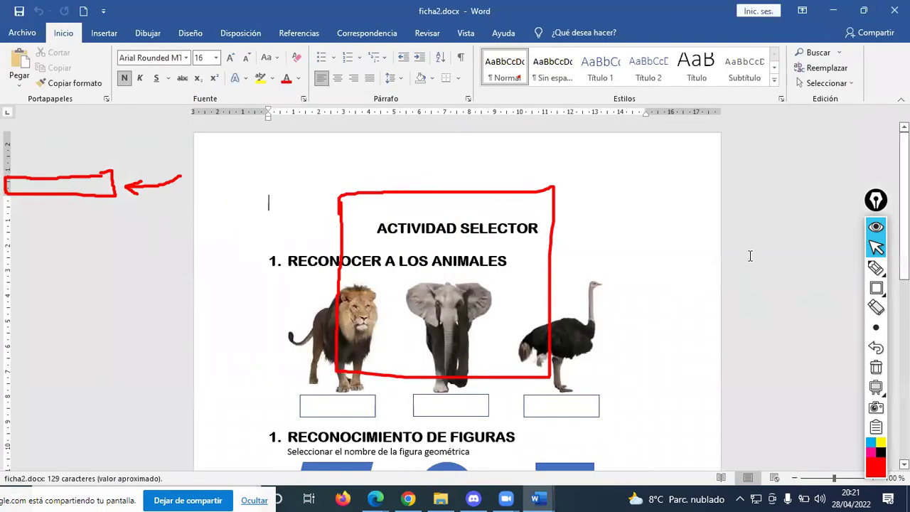
- Clear the annotation marks, copy the first heading's format to the second heading, and add a blank line above it
{"action": "left_click", "coordinate": [876, 367]}
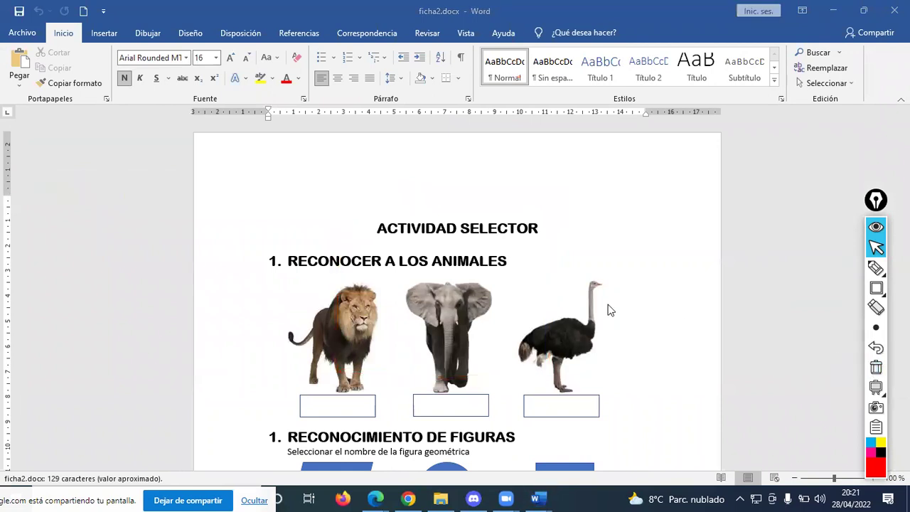
{"action": "scroll", "coordinate": [490, 225], "scroll_direction": "down", "scroll_amount": 5}
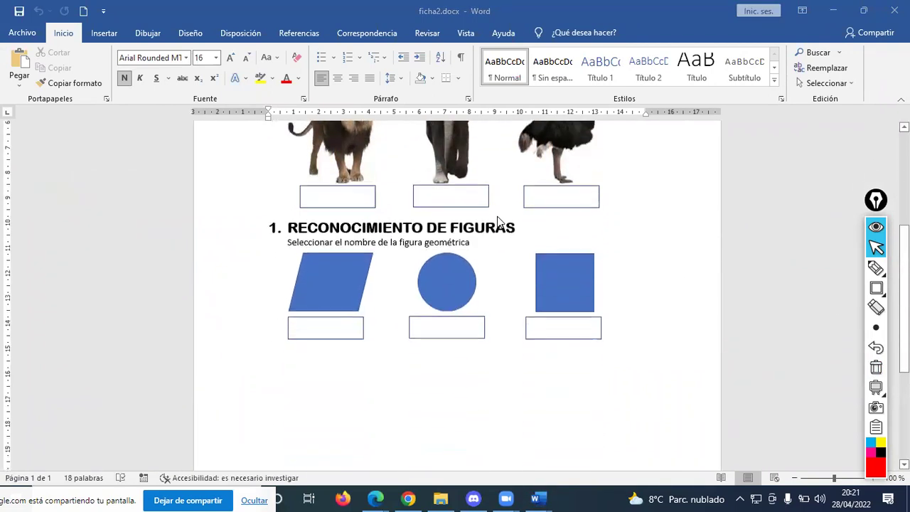
{"action": "scroll", "coordinate": [493, 221], "scroll_direction": "up", "scroll_amount": 5}
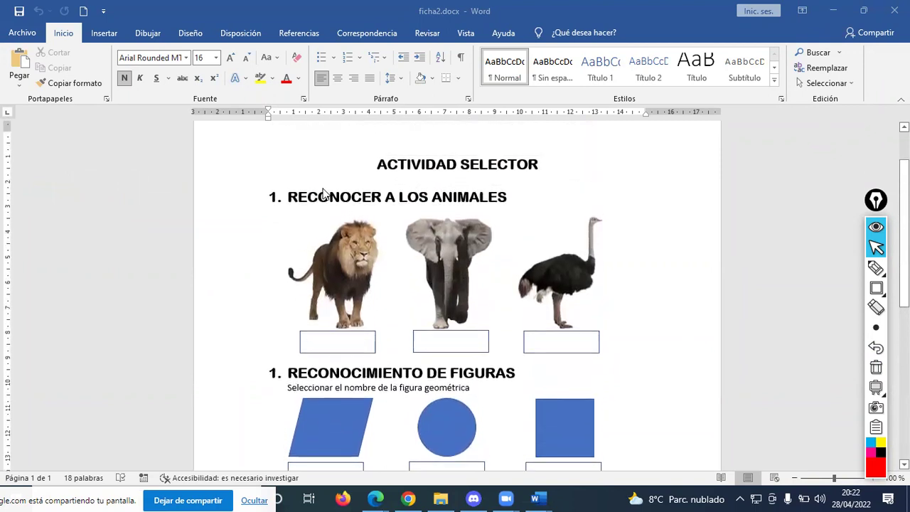
{"action": "left_click", "coordinate": [333, 205]}
{"action": "left_click", "coordinate": [325, 196]}
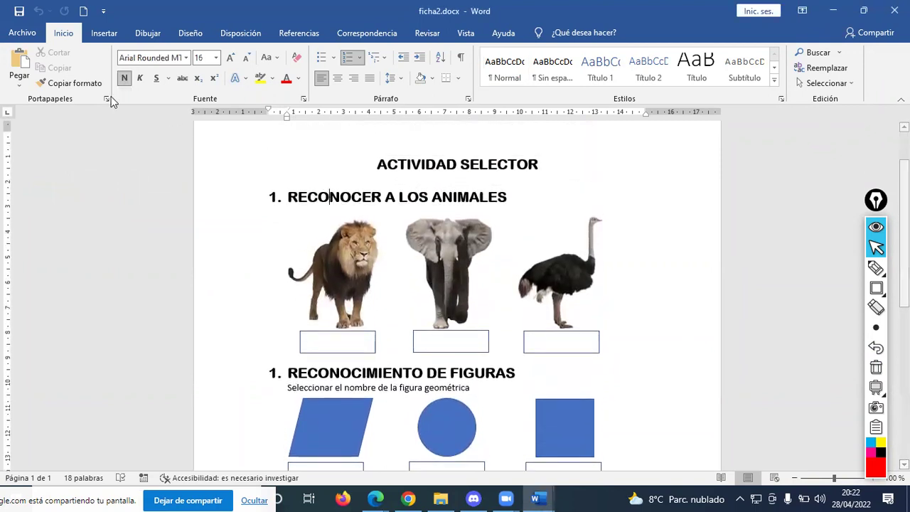
{"action": "left_click", "coordinate": [71, 82]}
{"action": "scroll", "coordinate": [323, 297], "scroll_direction": "down", "scroll_amount": 1}
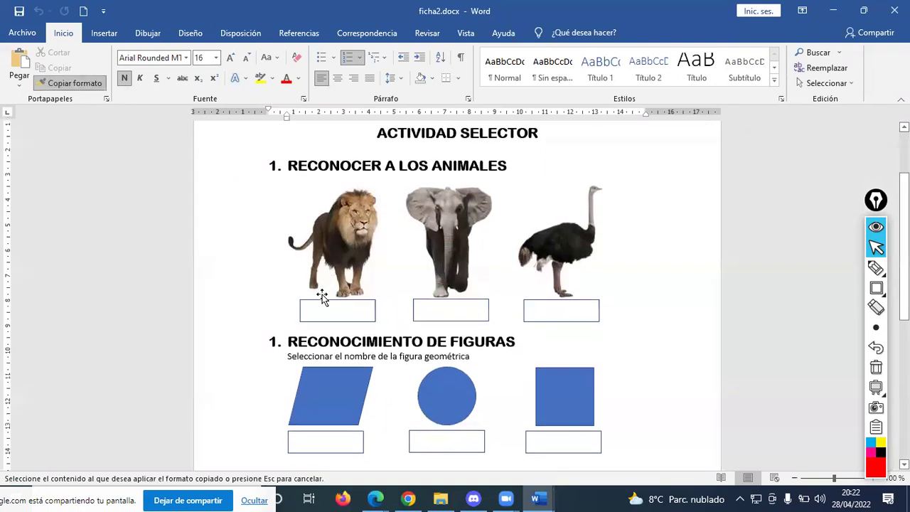
{"action": "left_click", "coordinate": [340, 342]}
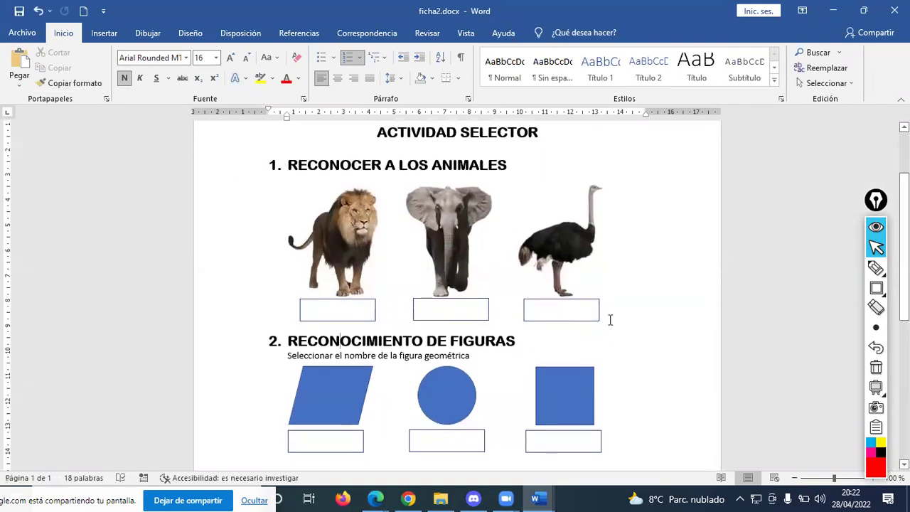
{"action": "left_click", "coordinate": [406, 324]}
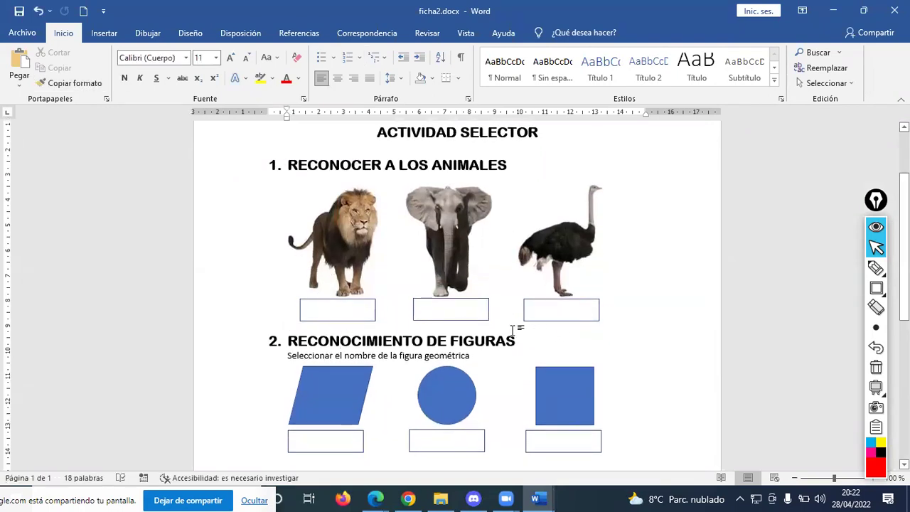
{"action": "key", "text": "Return"}
{"action": "key", "text": "Return"}
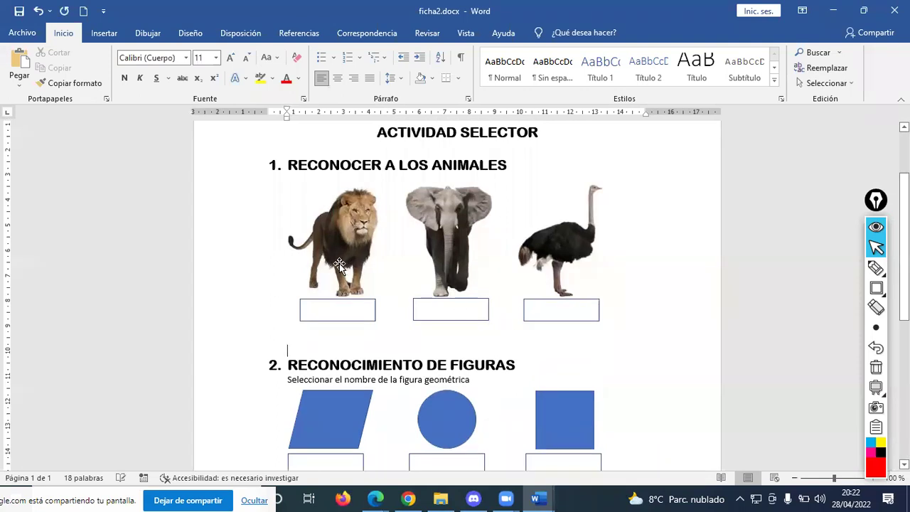
- Save ficha2.docx, switch to FICHA 4.docx, then bring the Google Meet call forward
{"action": "scroll", "coordinate": [640, 288], "scroll_direction": "down", "scroll_amount": 5}
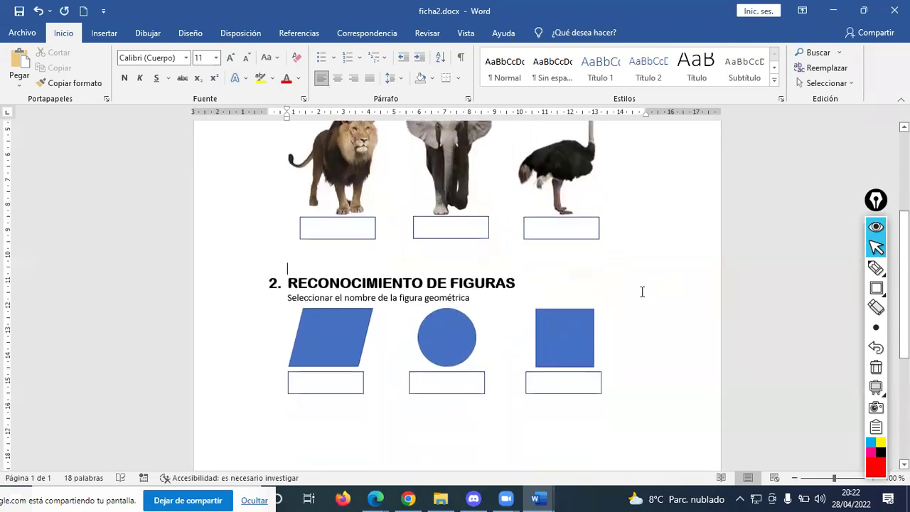
{"action": "scroll", "coordinate": [327, 254], "scroll_direction": "up", "scroll_amount": 7}
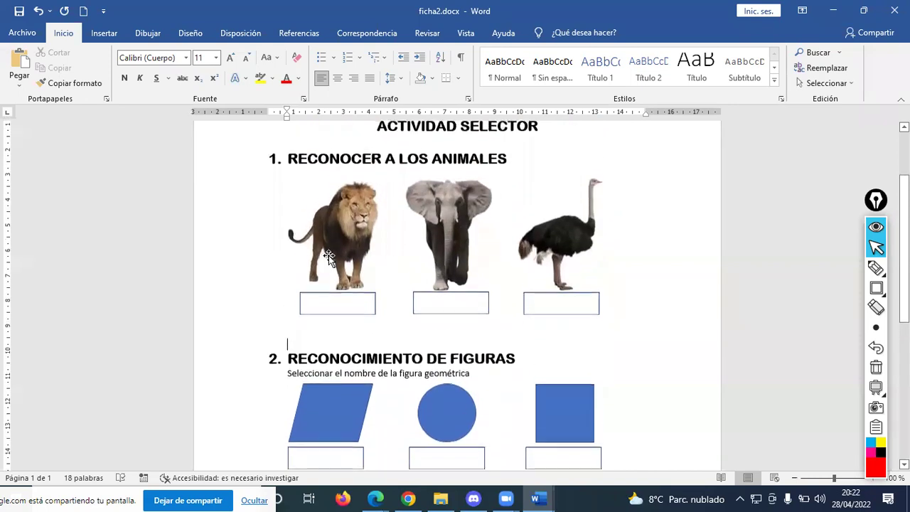
{"action": "scroll", "coordinate": [340, 237], "scroll_direction": "down", "scroll_amount": 3}
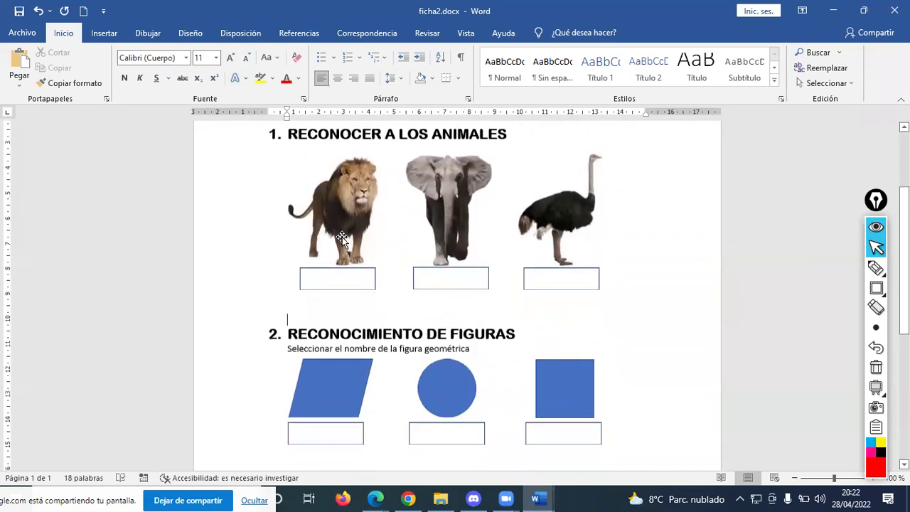
{"action": "scroll", "coordinate": [342, 237], "scroll_direction": "up", "scroll_amount": 2}
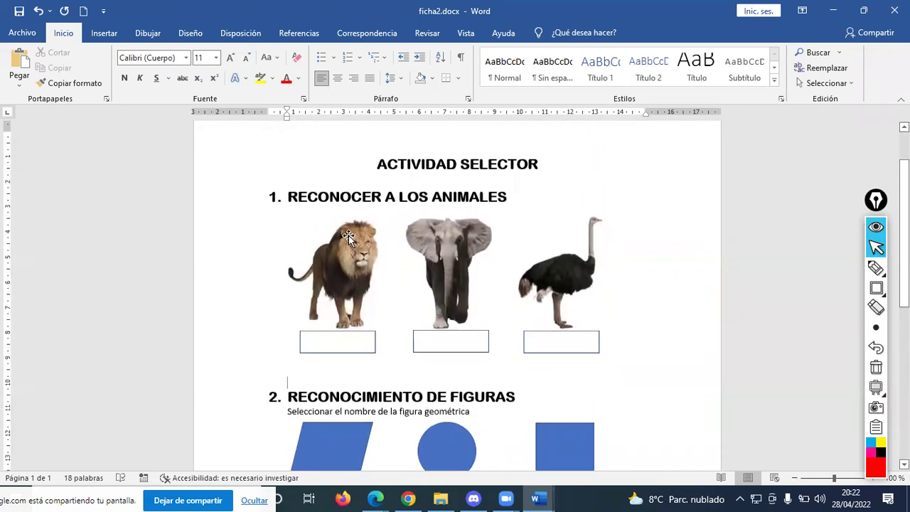
{"action": "left_click", "coordinate": [19, 11]}
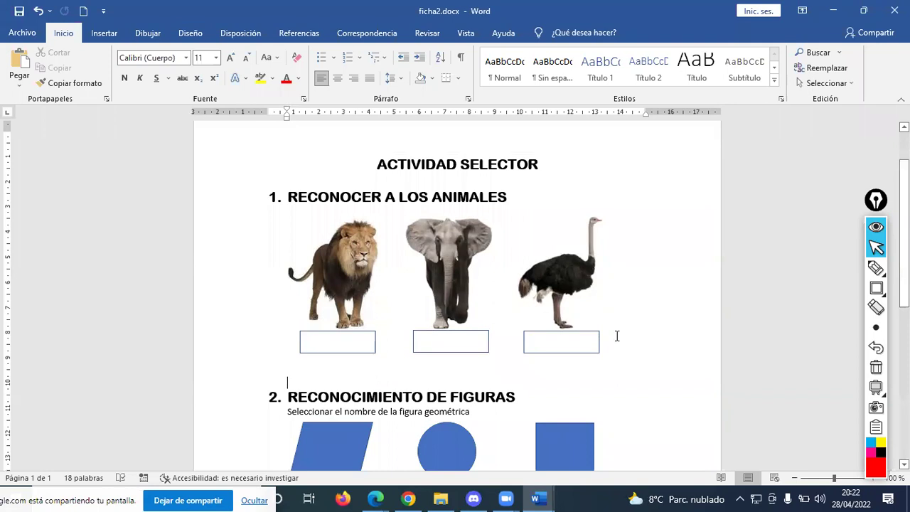
{"action": "key", "text": "alt+Tab"}
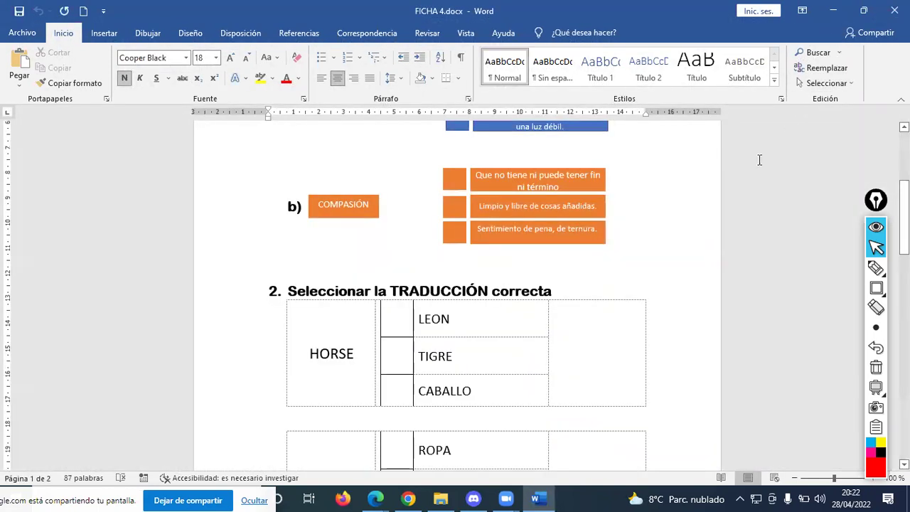
{"action": "mouse_move", "coordinate": [416, 497]}
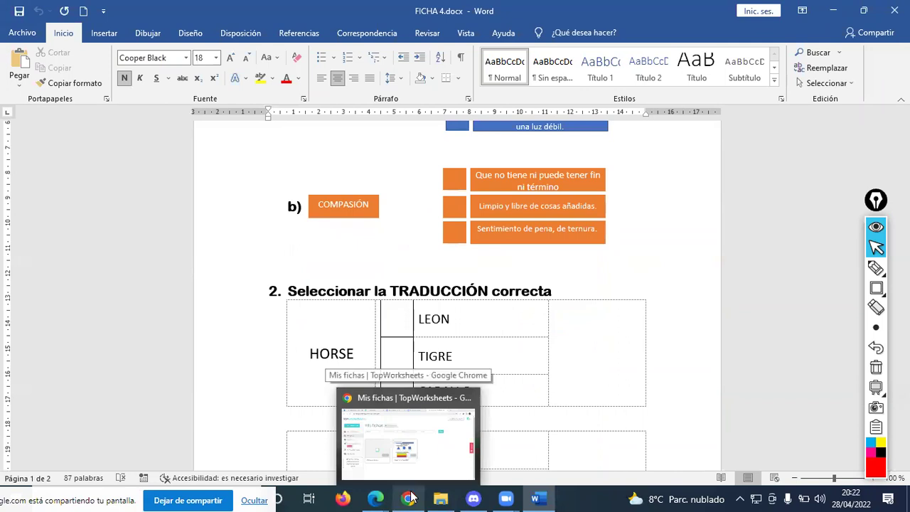
{"action": "mouse_move", "coordinate": [375, 498]}
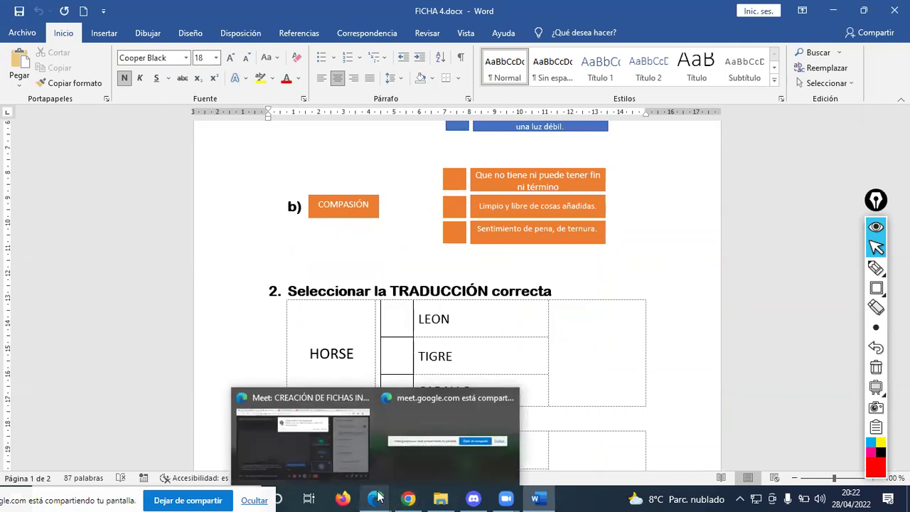
{"action": "left_click", "coordinate": [314, 429]}
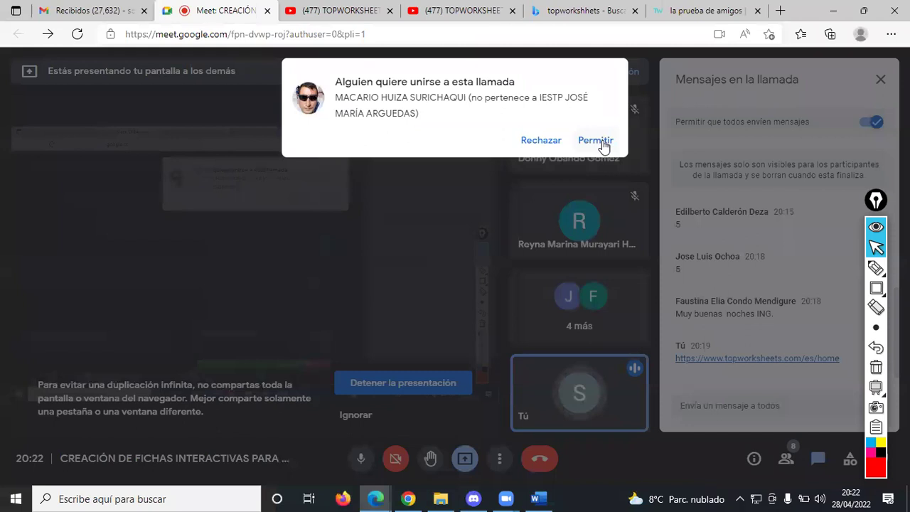
- Admit the waiting guest to the Meet call and return to TopWorksheets' Mis fichas page
{"action": "left_click", "coordinate": [602, 139]}
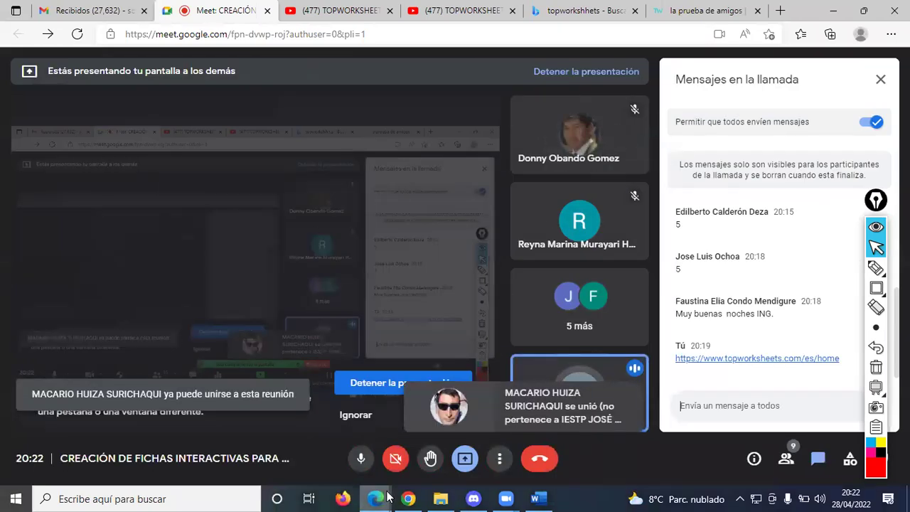
{"action": "mouse_move", "coordinate": [408, 497]}
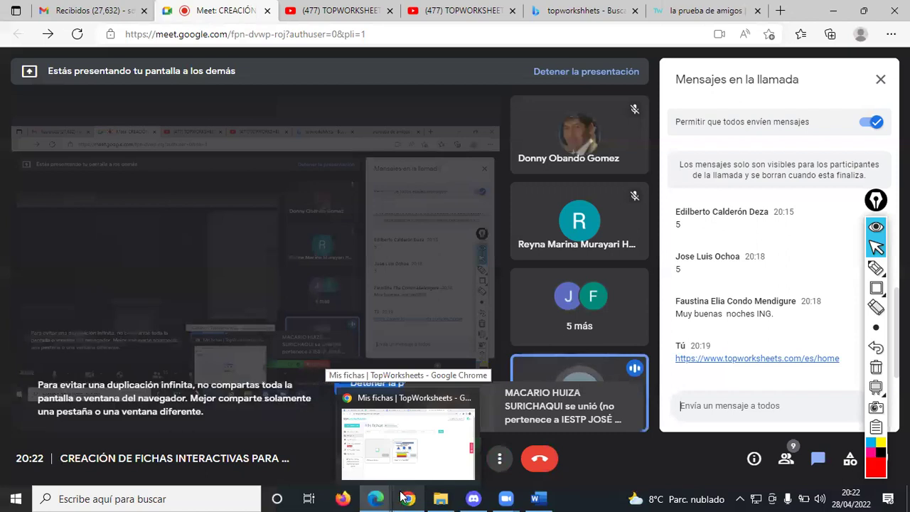
{"action": "left_click", "coordinate": [402, 496]}
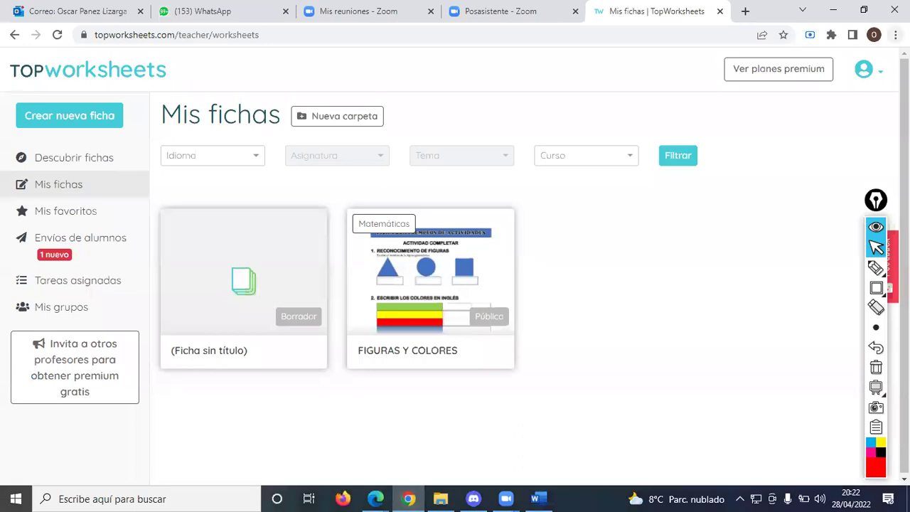
{"action": "left_click", "coordinate": [895, 35]}
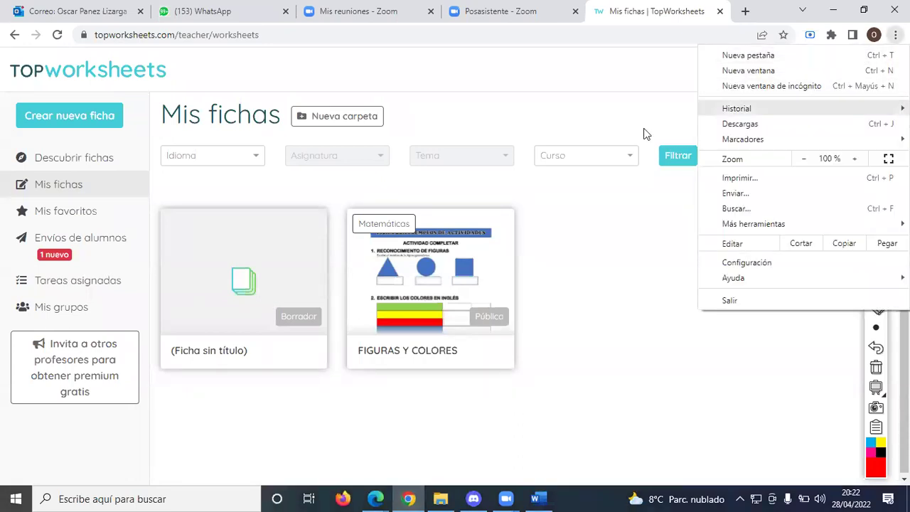
- Open Firefox and go to gmail.com
{"action": "left_click", "coordinate": [343, 498]}
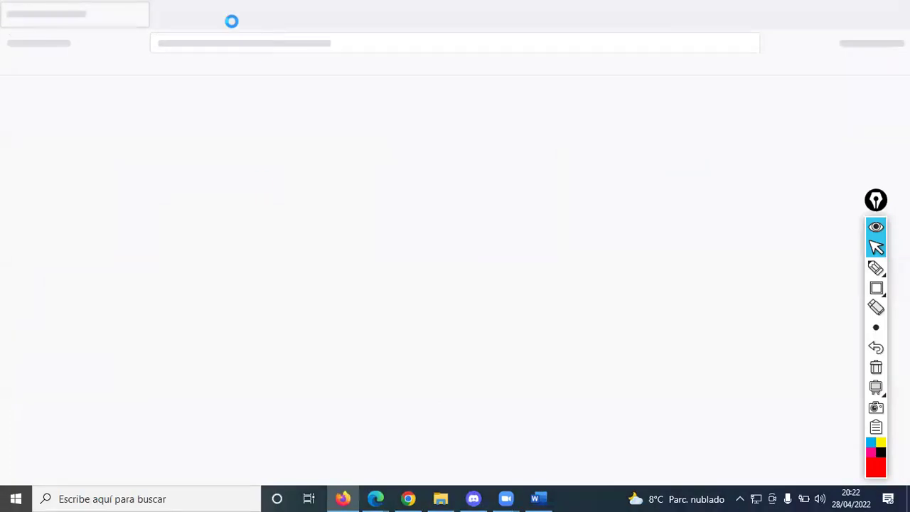
{"action": "left_click", "coordinate": [251, 43]}
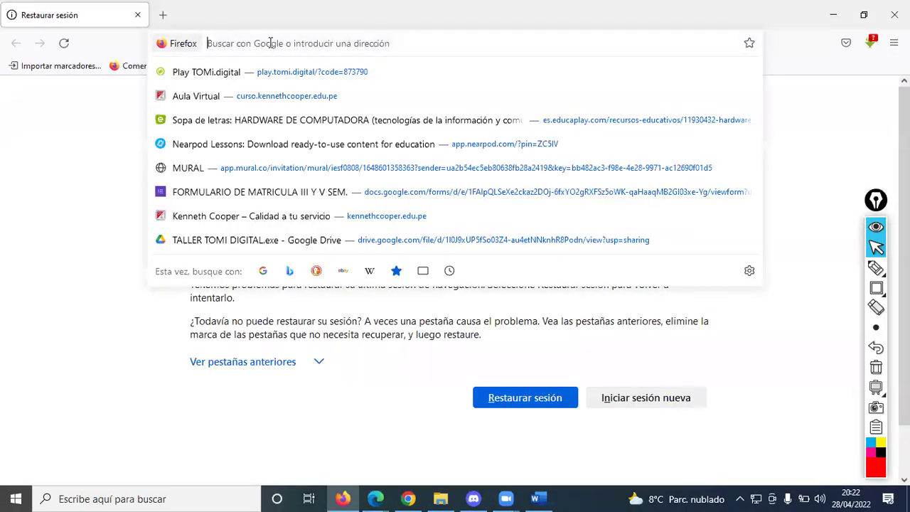
{"action": "type", "text": "gmail.com/"}
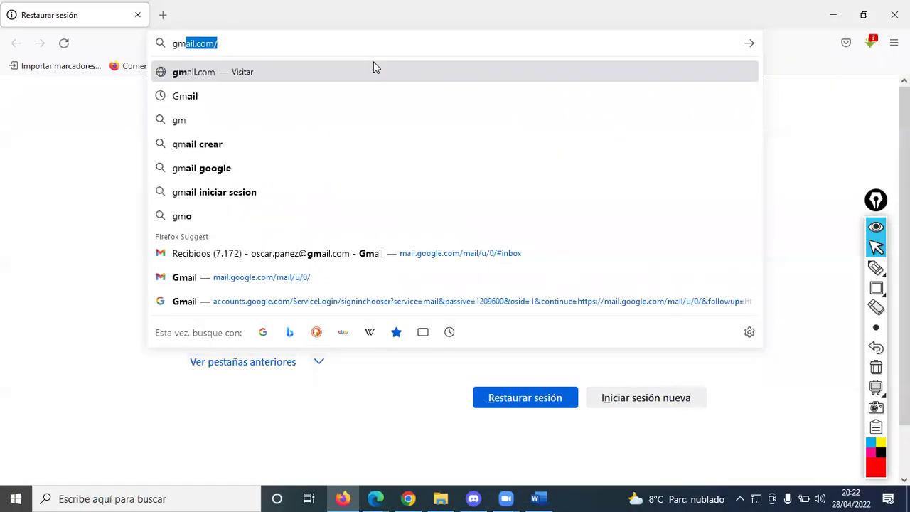
{"action": "key", "text": "Return"}
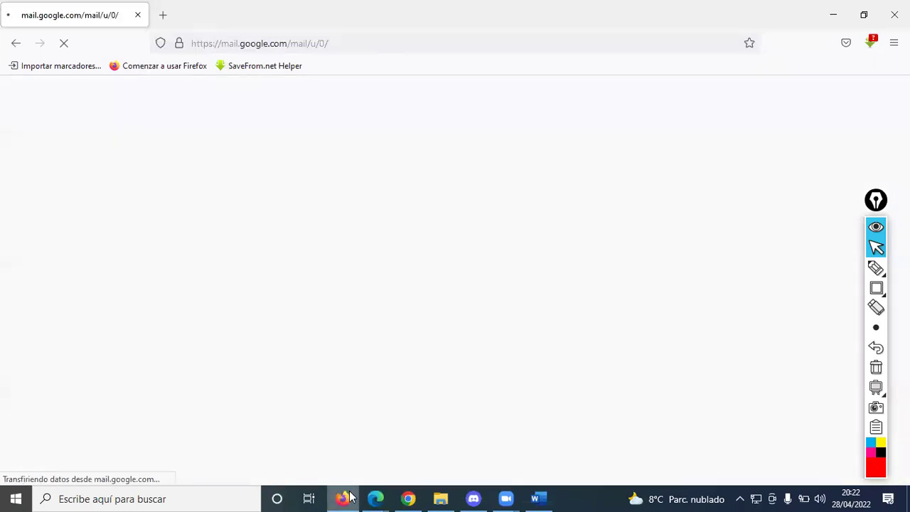
- Open Google Drive from the first account's apps grid, close its tab, then switch to Firefox's Gmail
{"action": "mouse_move", "coordinate": [374, 498]}
{"action": "left_click", "coordinate": [302, 435]}
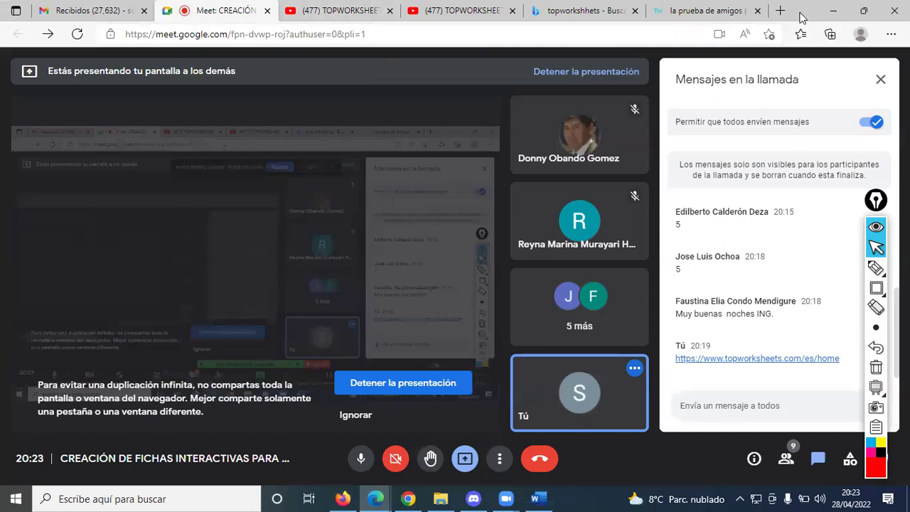
{"action": "left_click", "coordinate": [88, 10]}
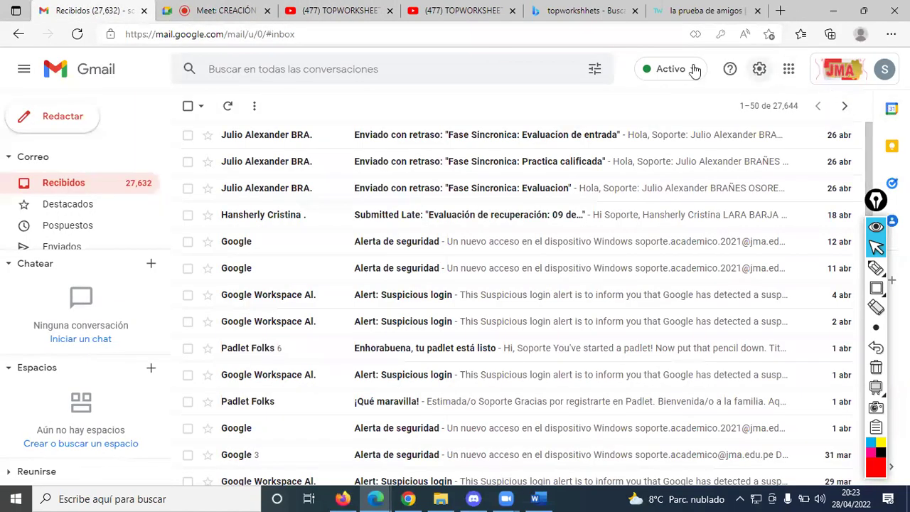
{"action": "left_click", "coordinate": [789, 70]}
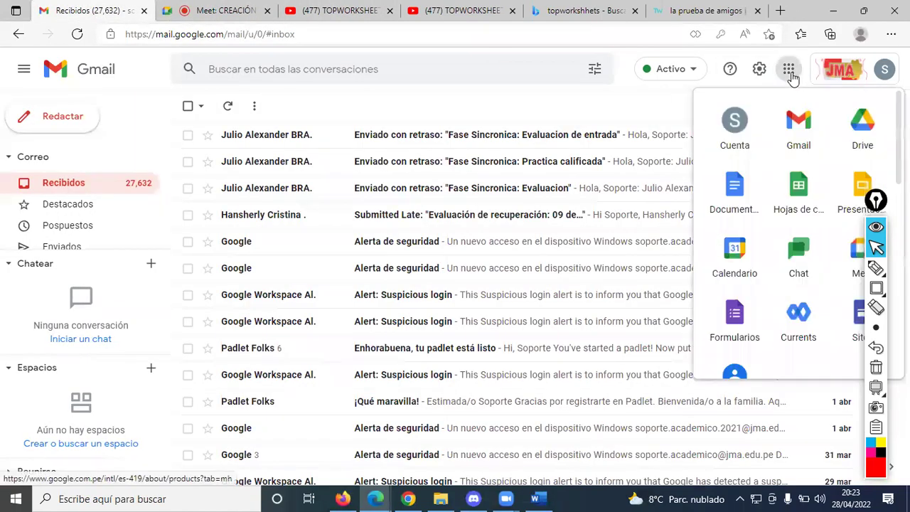
{"action": "left_click", "coordinate": [856, 122]}
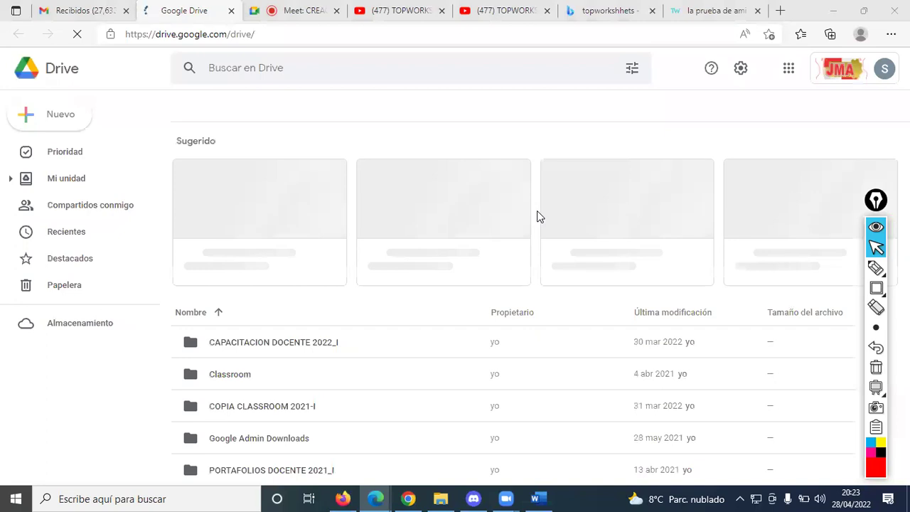
{"action": "scroll", "coordinate": [355, 317], "scroll_direction": "down", "scroll_amount": 3}
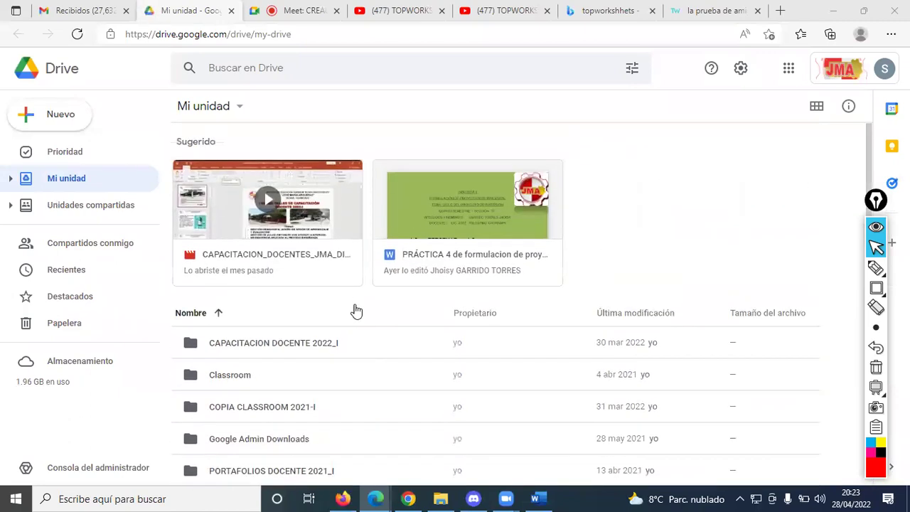
{"action": "left_click", "coordinate": [231, 11]}
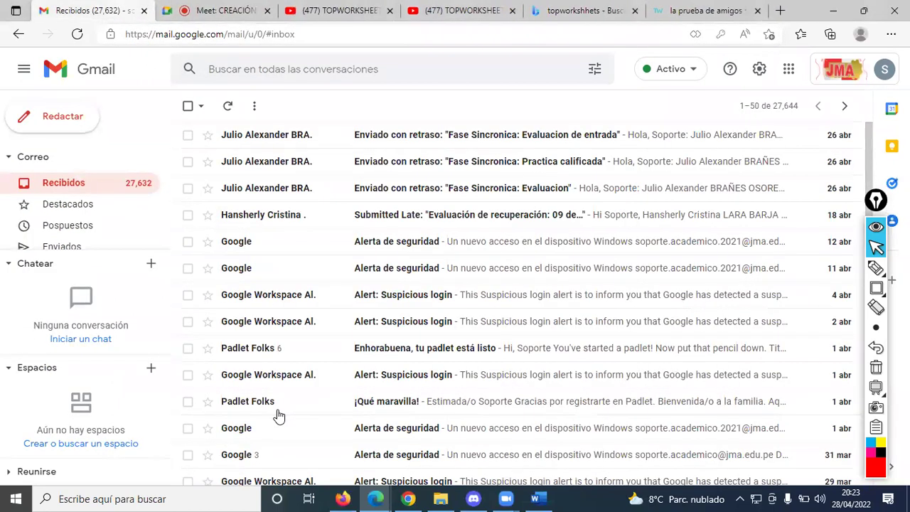
{"action": "left_click", "coordinate": [343, 498]}
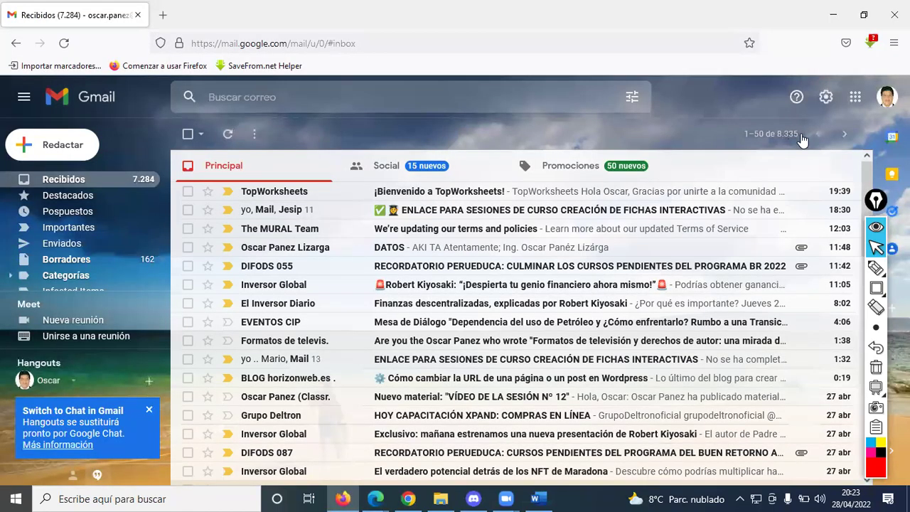
- Open Google Drive from the second account's Gmail apps grid, then return to TopWorksheets' Mis fichas
{"action": "left_click", "coordinate": [857, 101]}
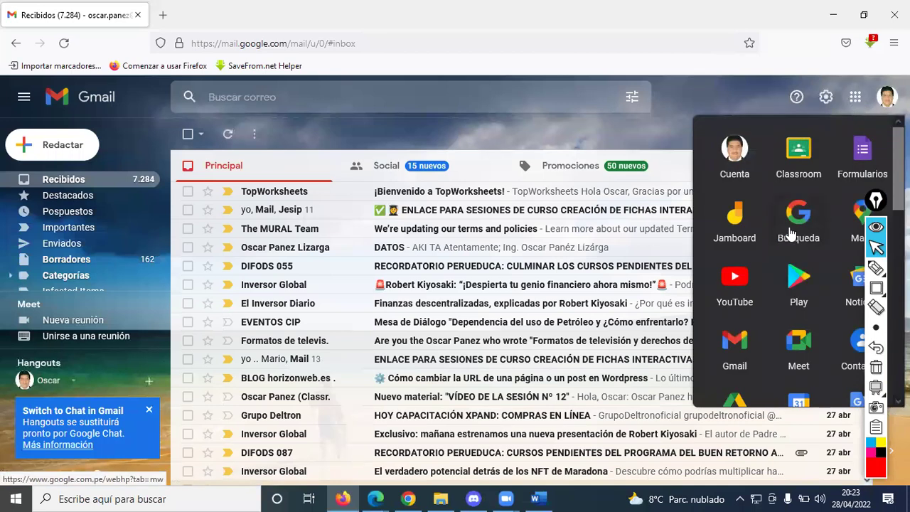
{"action": "scroll", "coordinate": [793, 234], "scroll_direction": "down", "scroll_amount": 2}
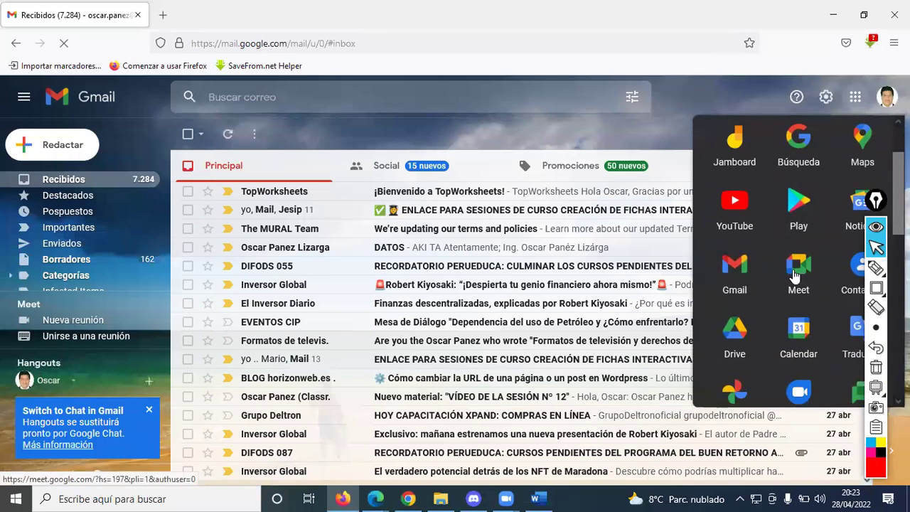
{"action": "left_click", "coordinate": [735, 359]}
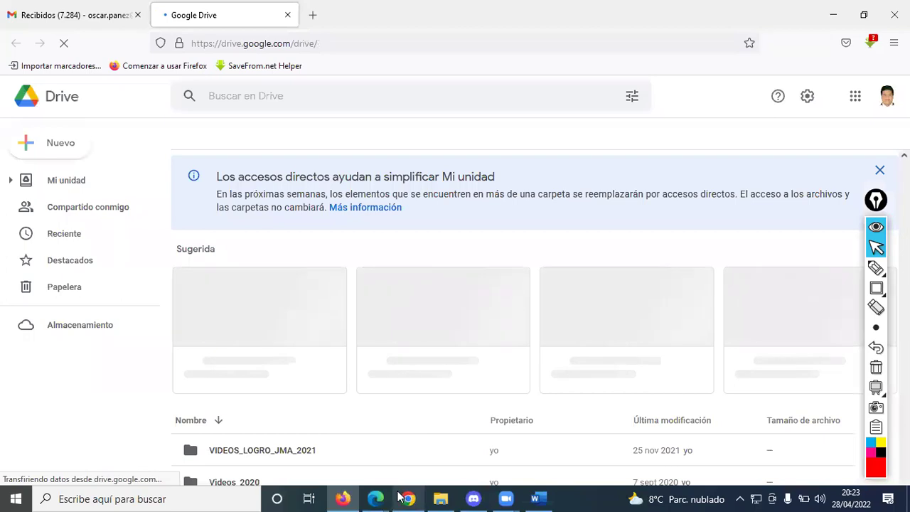
{"action": "left_click", "coordinate": [407, 497]}
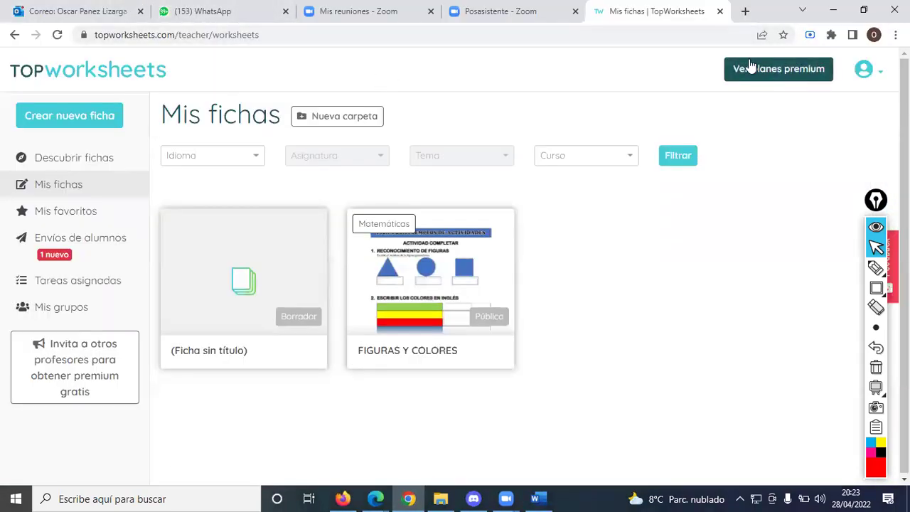
- Go to gmail.com in a new page and open Google Drive from the apps grid
{"action": "left_click", "coordinate": [744, 13]}
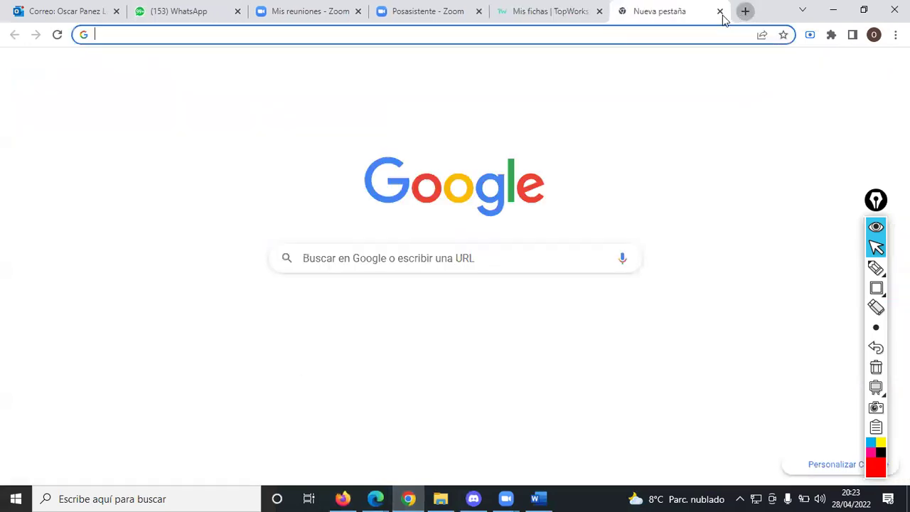
{"action": "type", "text": "gm"}
{"action": "key", "text": "Return"}
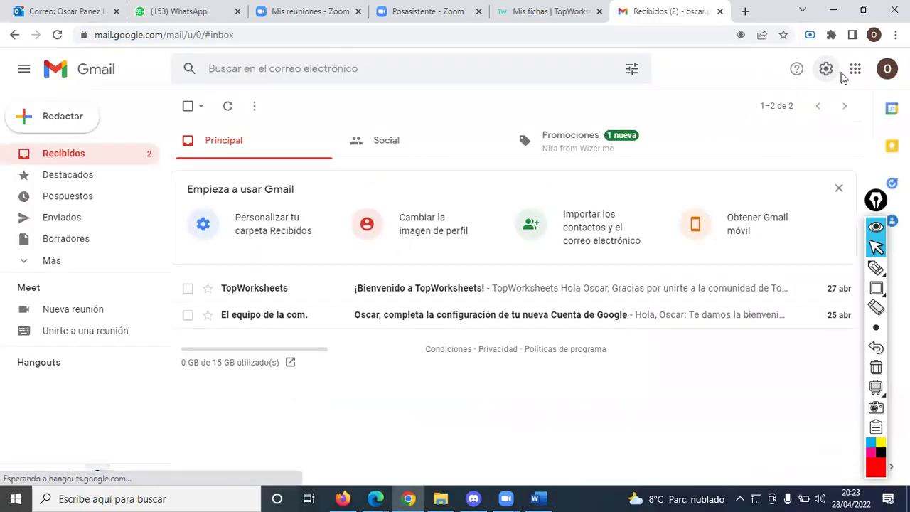
{"action": "left_click", "coordinate": [854, 70]}
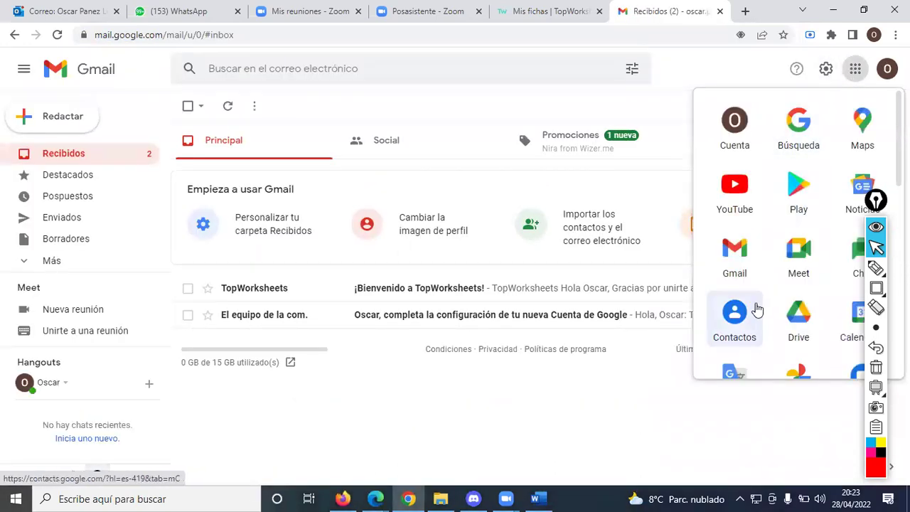
{"action": "left_click", "coordinate": [793, 317]}
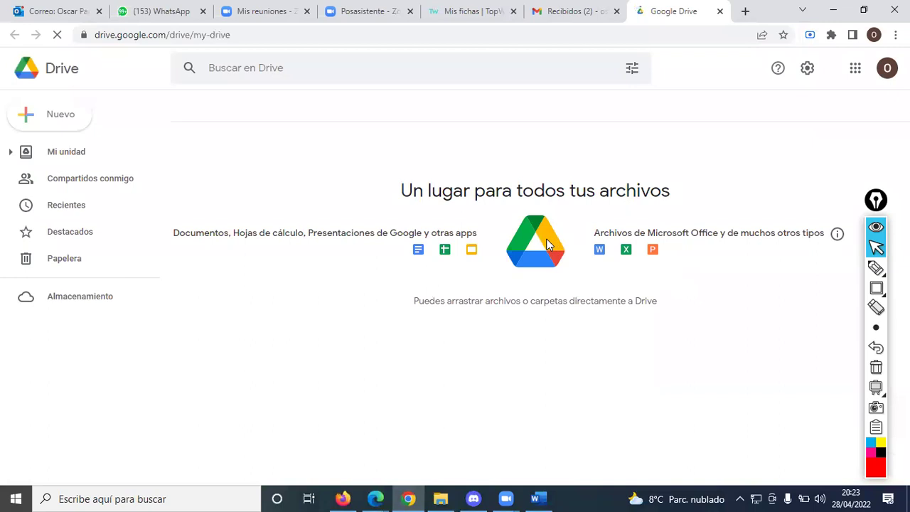
- Browse the other Drive window, then return to this account's empty Mi unidad
{"action": "left_click", "coordinate": [343, 499]}
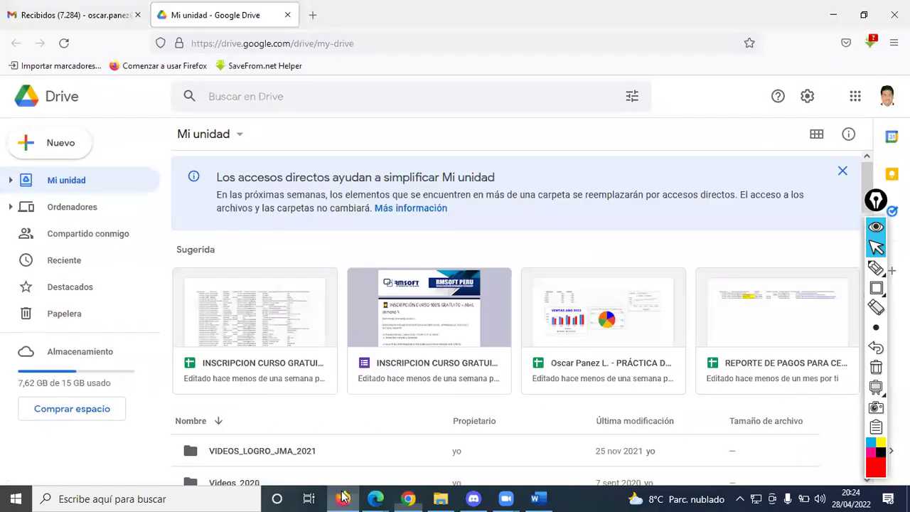
{"action": "scroll", "coordinate": [355, 293], "scroll_direction": "down", "scroll_amount": 2}
{"action": "scroll", "coordinate": [372, 287], "scroll_direction": "down", "scroll_amount": 5}
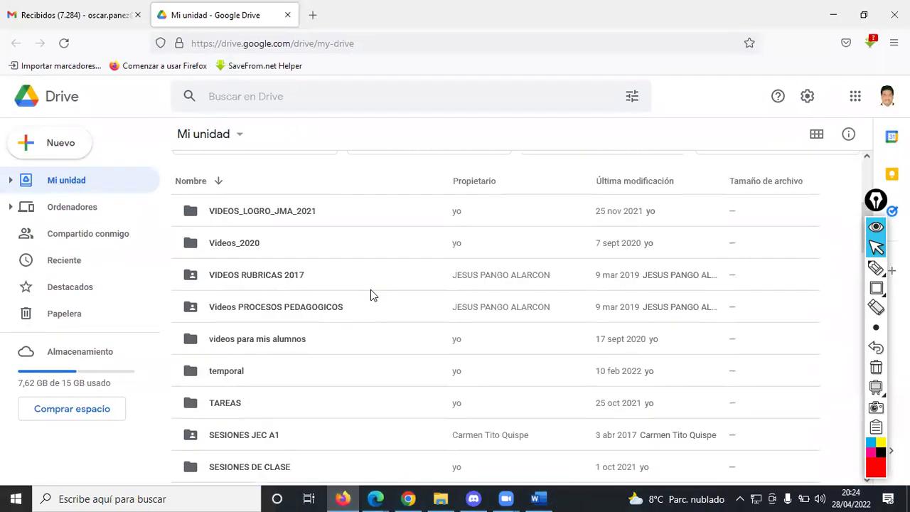
{"action": "scroll", "coordinate": [362, 305], "scroll_direction": "down", "scroll_amount": 2}
{"action": "scroll", "coordinate": [360, 305], "scroll_direction": "up", "scroll_amount": 5}
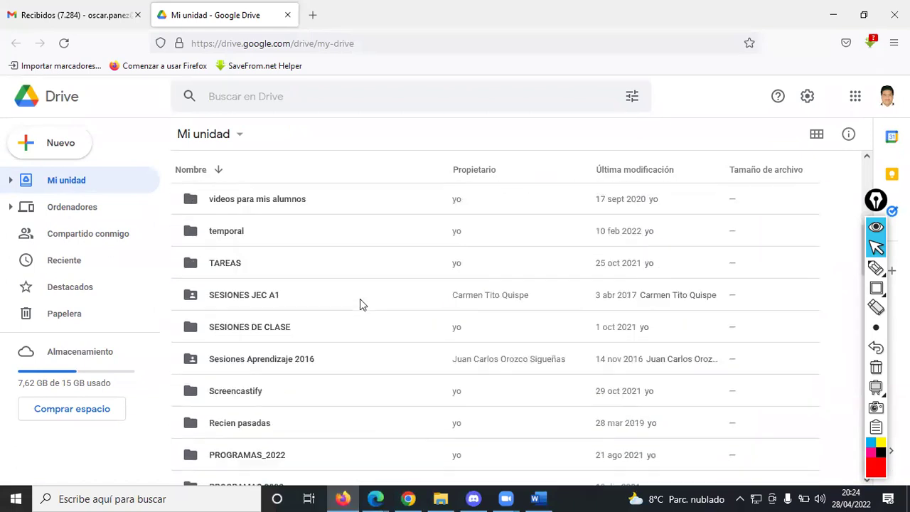
{"action": "scroll", "coordinate": [360, 300], "scroll_direction": "down", "scroll_amount": 10}
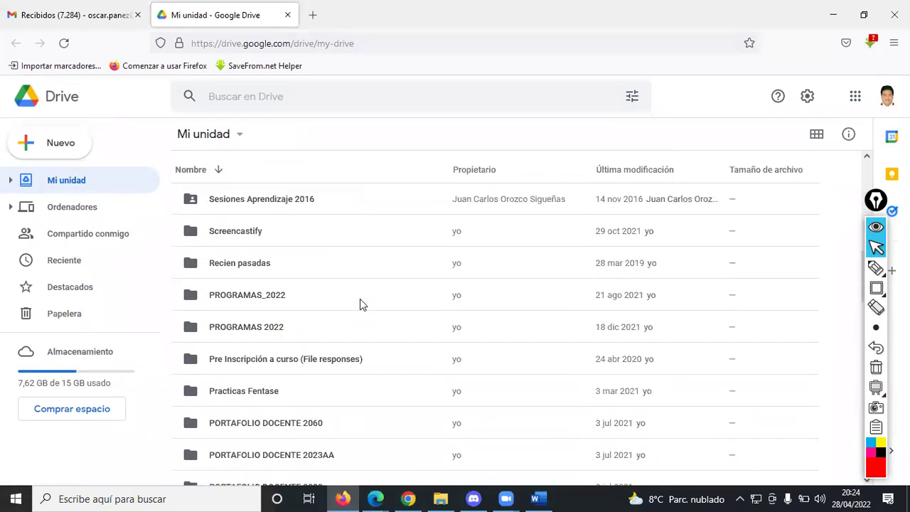
{"action": "scroll", "coordinate": [360, 299], "scroll_direction": "down", "scroll_amount": 6}
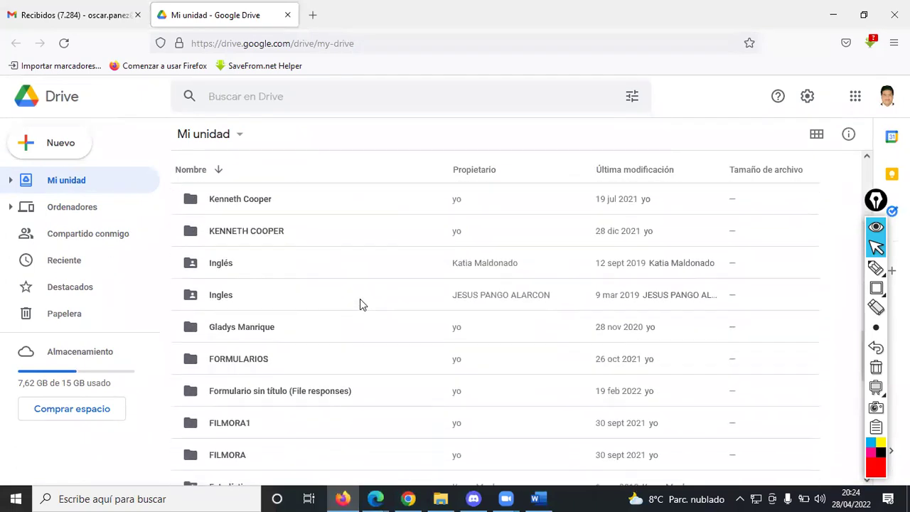
{"action": "scroll", "coordinate": [360, 299], "scroll_direction": "down", "scroll_amount": 4}
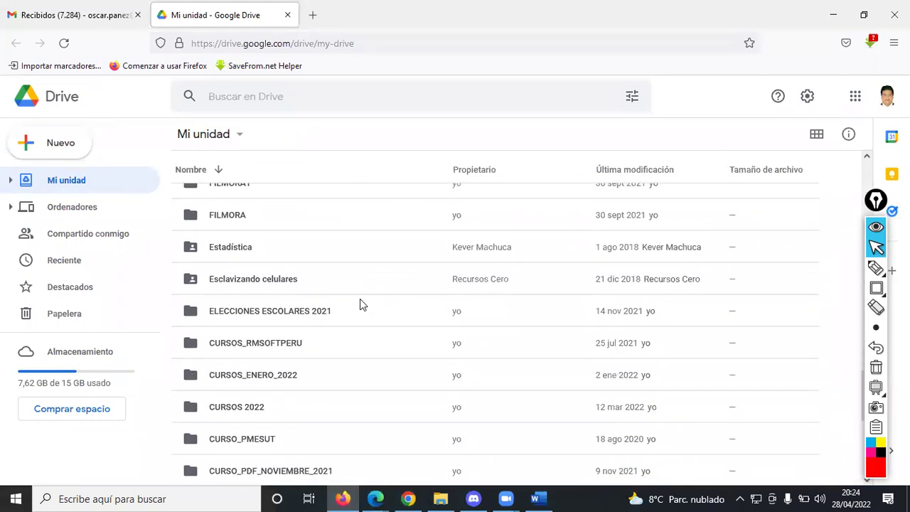
{"action": "scroll", "coordinate": [359, 300], "scroll_direction": "down", "scroll_amount": 8}
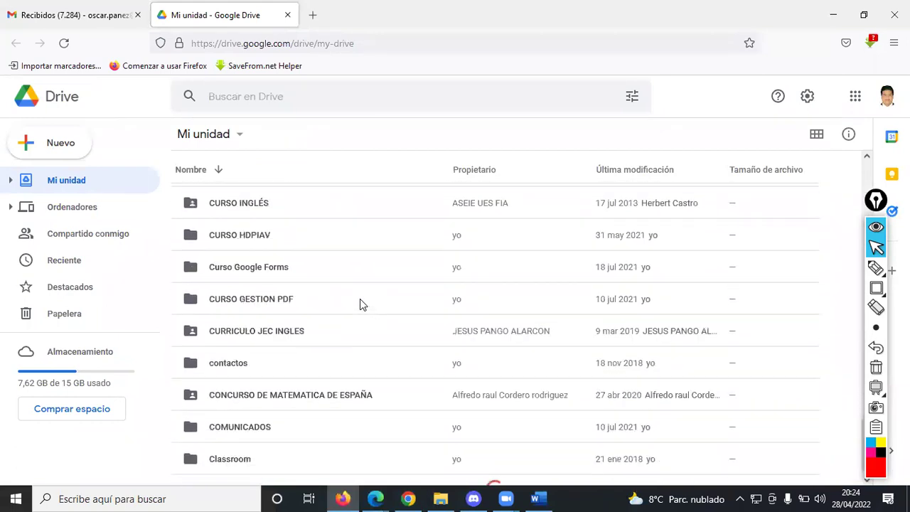
{"action": "scroll", "coordinate": [363, 302], "scroll_direction": "up", "scroll_amount": 3}
{"action": "scroll", "coordinate": [363, 302], "scroll_direction": "down", "scroll_amount": 9}
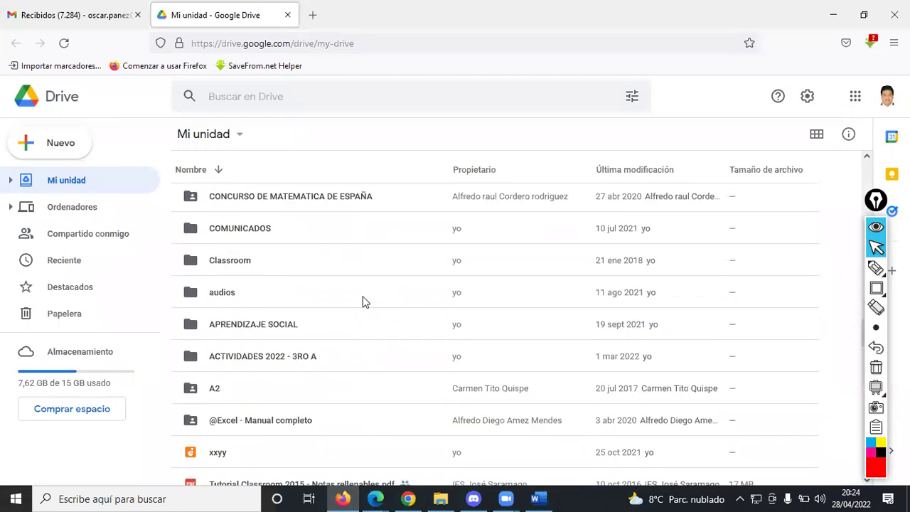
{"action": "scroll", "coordinate": [363, 299], "scroll_direction": "up", "scroll_amount": 5}
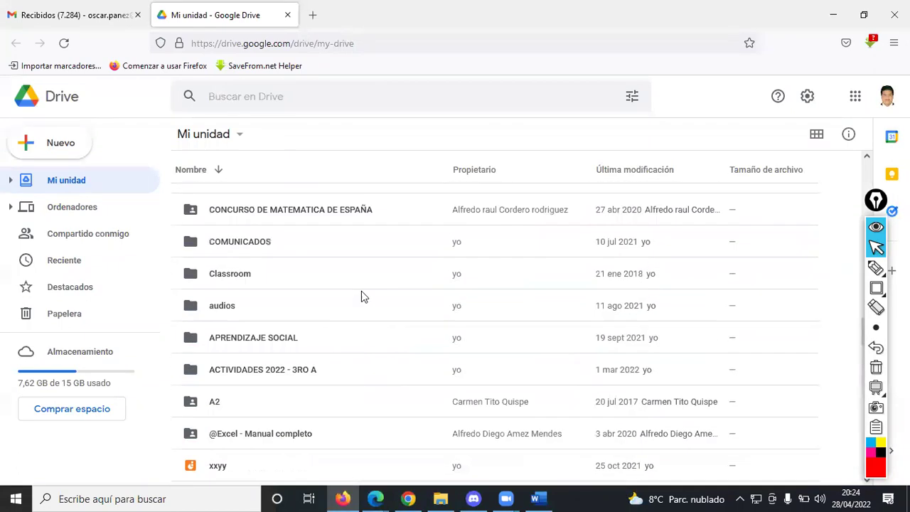
{"action": "scroll", "coordinate": [366, 285], "scroll_direction": "up", "scroll_amount": 10}
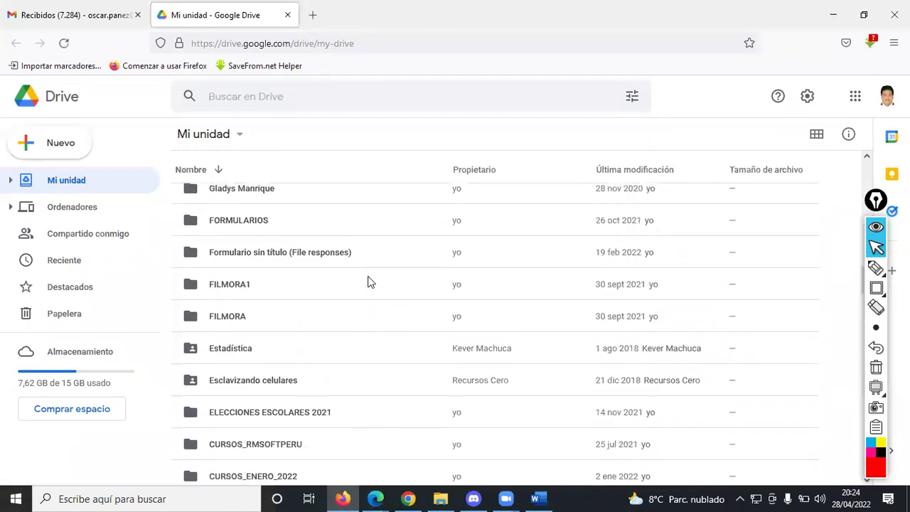
{"action": "scroll", "coordinate": [370, 276], "scroll_direction": "up", "scroll_amount": 8}
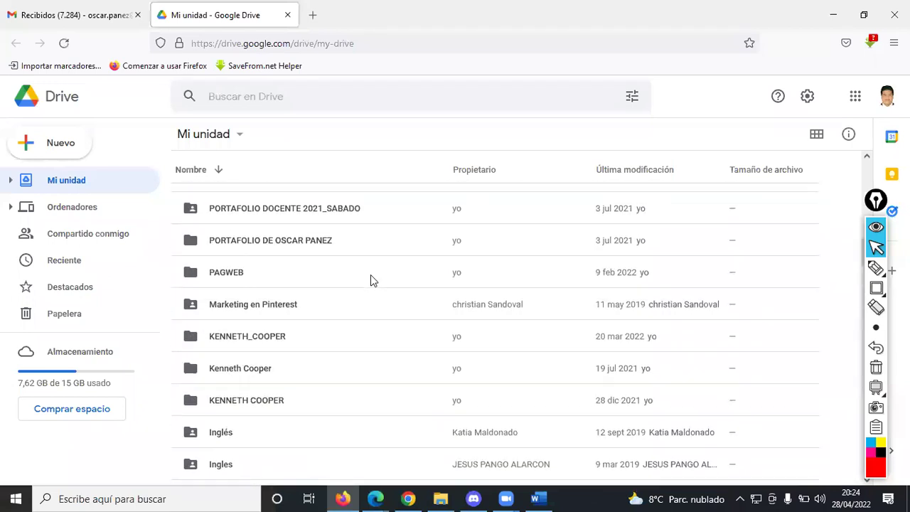
{"action": "scroll", "coordinate": [372, 276], "scroll_direction": "up", "scroll_amount": 6}
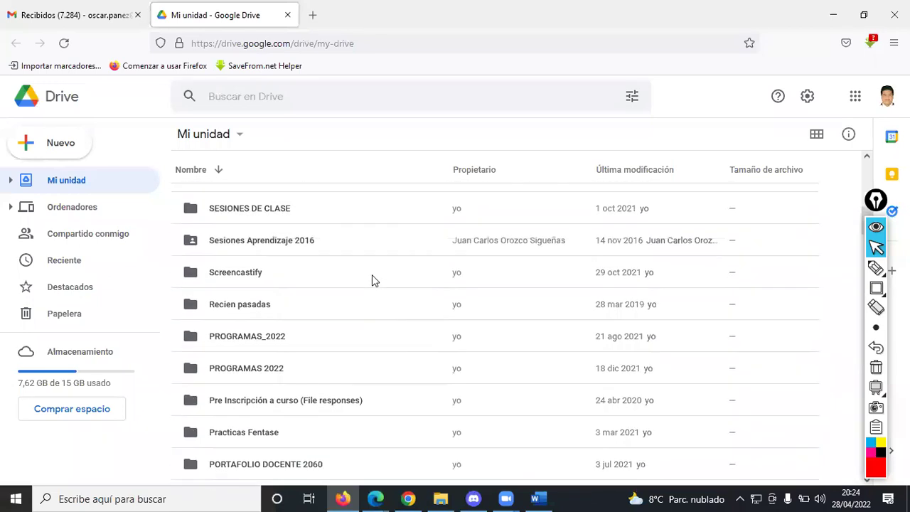
{"action": "scroll", "coordinate": [372, 277], "scroll_direction": "up", "scroll_amount": 4}
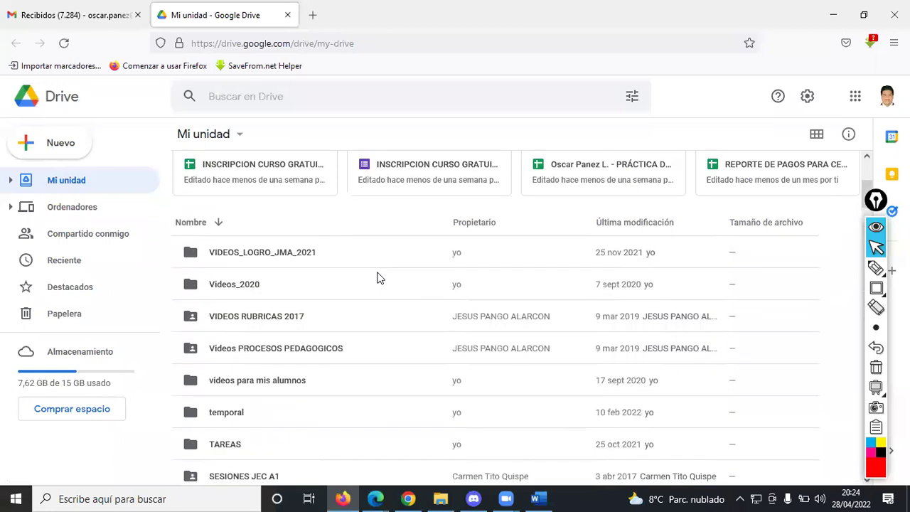
{"action": "left_click", "coordinate": [399, 497]}
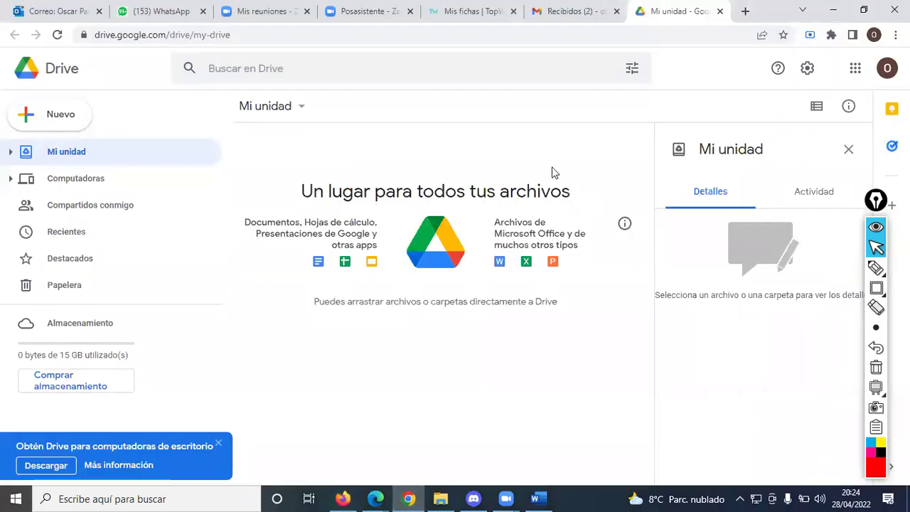
- Create a new folder named FICHAS in Mi unidad
{"action": "left_click", "coordinate": [60, 125]}
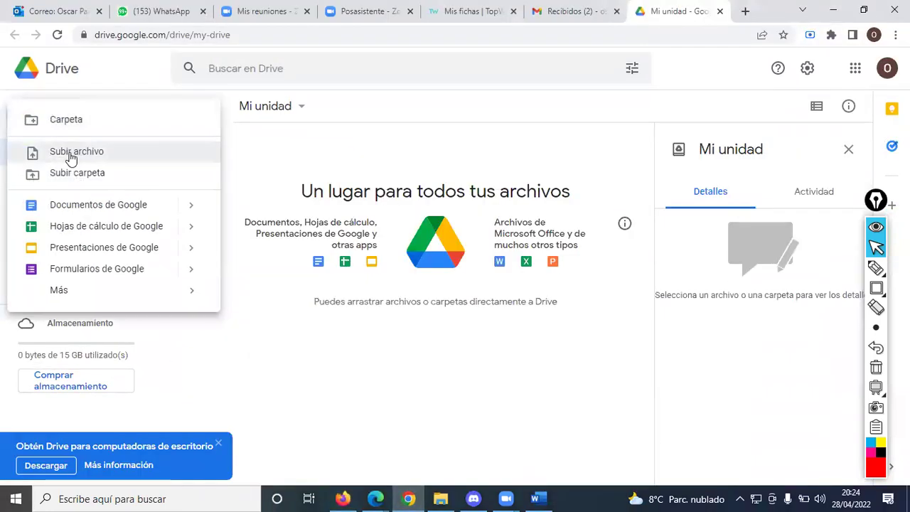
{"action": "left_click", "coordinate": [70, 121]}
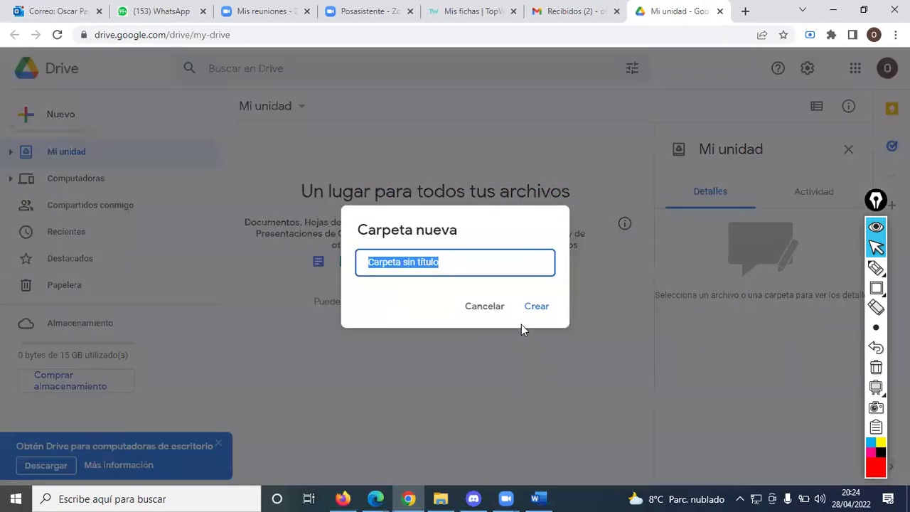
{"action": "type", "text": "FICHAS"}
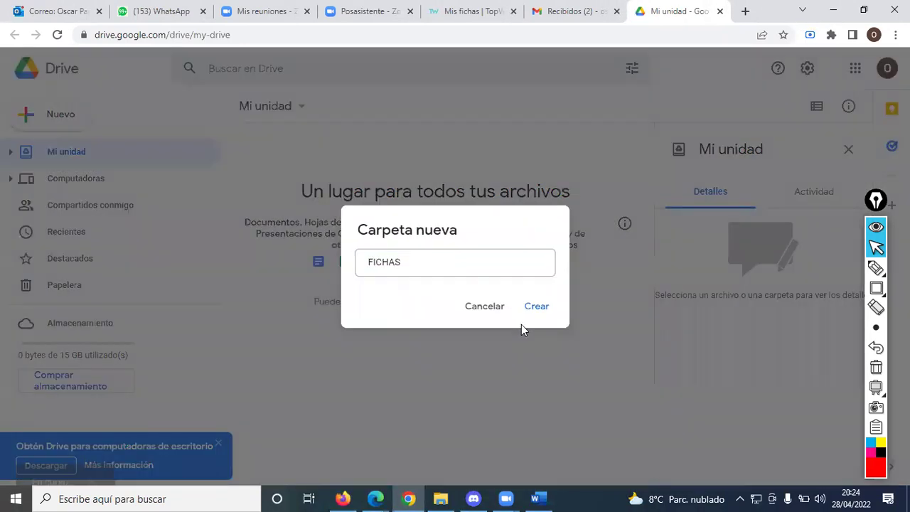
{"action": "key", "text": "Return"}
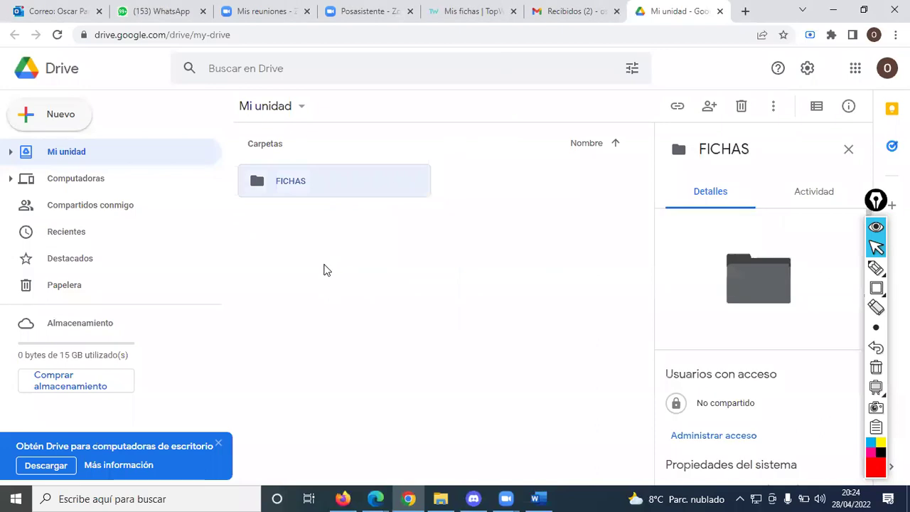
- Open FICHAS and upload ficha2.docx into it
{"action": "double_click", "coordinate": [293, 186]}
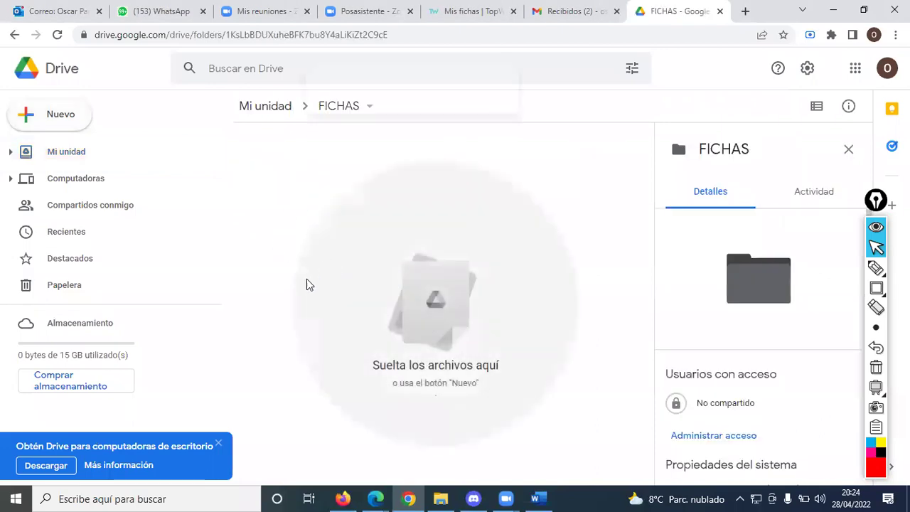
{"action": "right_click", "coordinate": [307, 285]}
{"action": "left_click", "coordinate": [388, 121]}
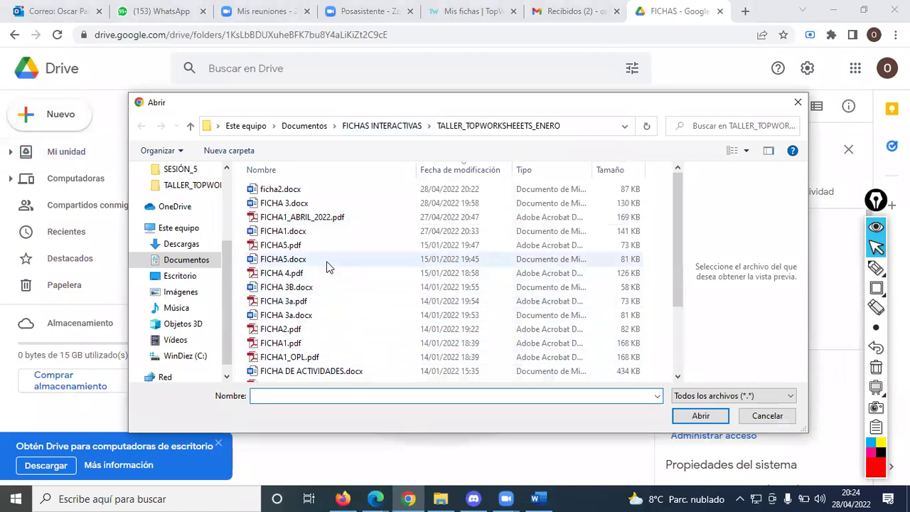
{"action": "left_click", "coordinate": [283, 190]}
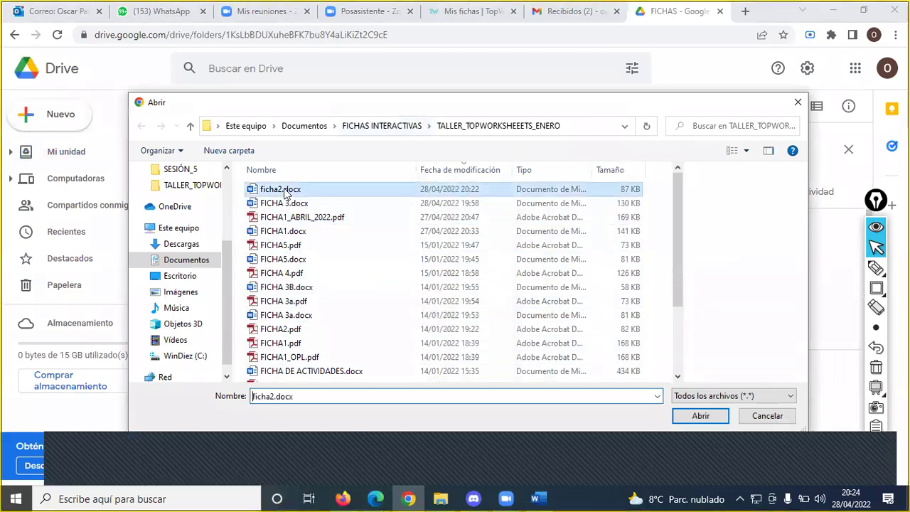
{"action": "left_click", "coordinate": [700, 415]}
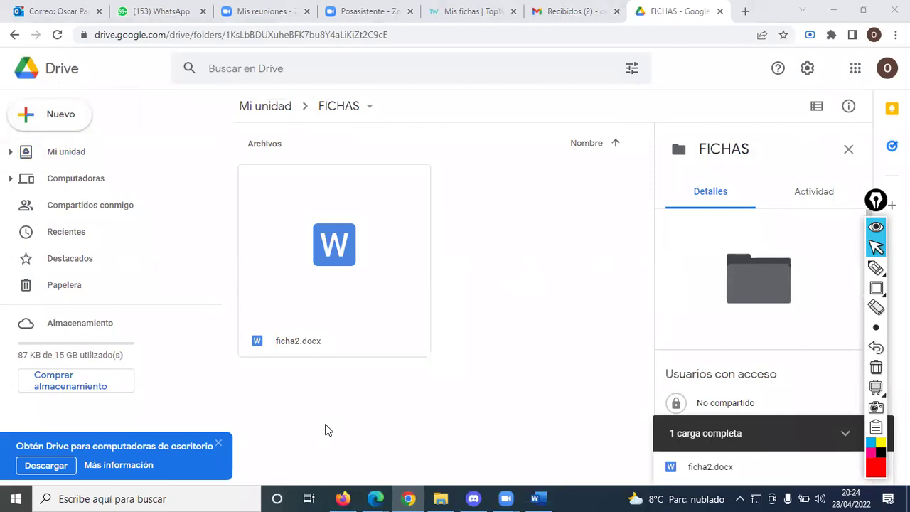
- Share ficha2.docx as viewer with anyone with the link, copy the link, then bring up Gmail
{"action": "right_click", "coordinate": [280, 230]}
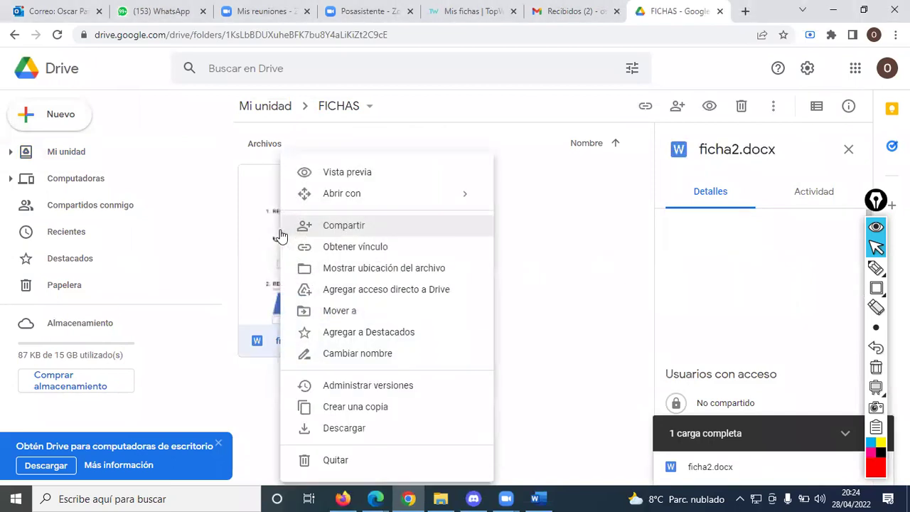
{"action": "left_click", "coordinate": [347, 228]}
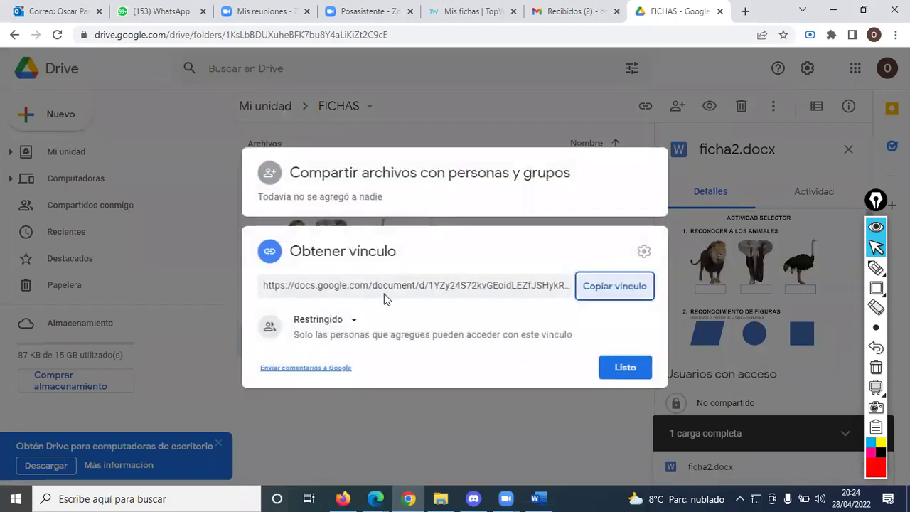
{"action": "left_click", "coordinate": [352, 321]}
{"action": "left_click", "coordinate": [367, 386]}
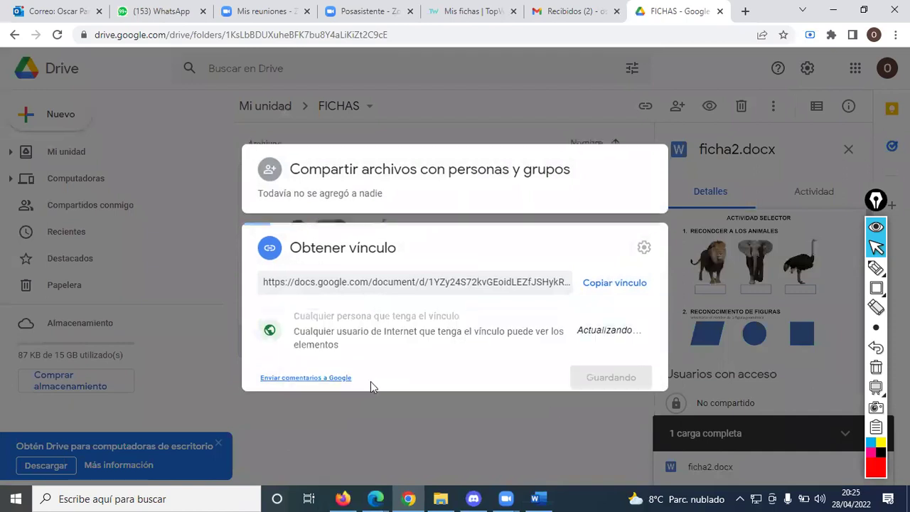
{"action": "left_click", "coordinate": [597, 279]}
{"action": "left_click", "coordinate": [620, 377]}
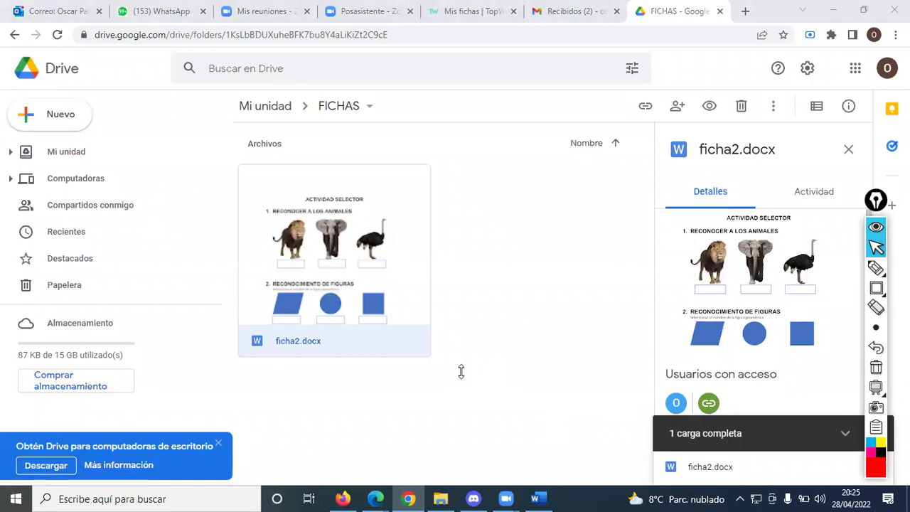
{"action": "mouse_move", "coordinate": [383, 496]}
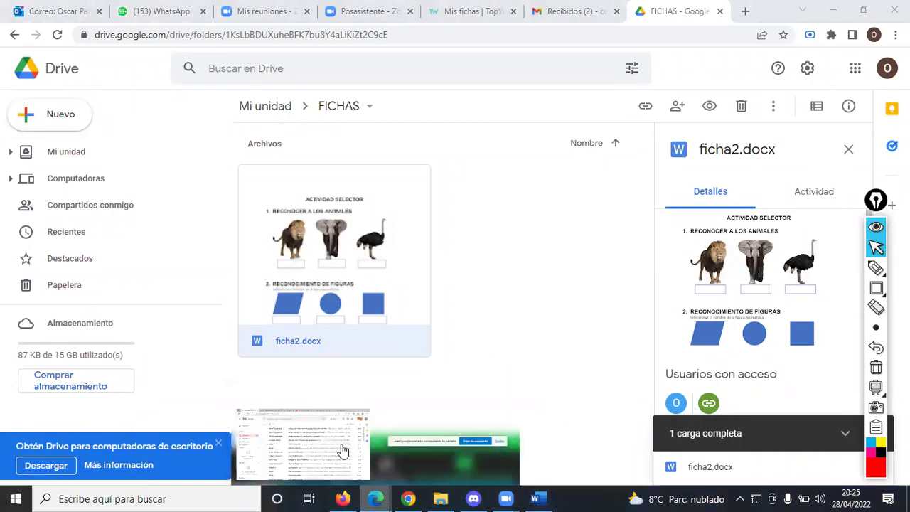
{"action": "left_click", "coordinate": [341, 447]}
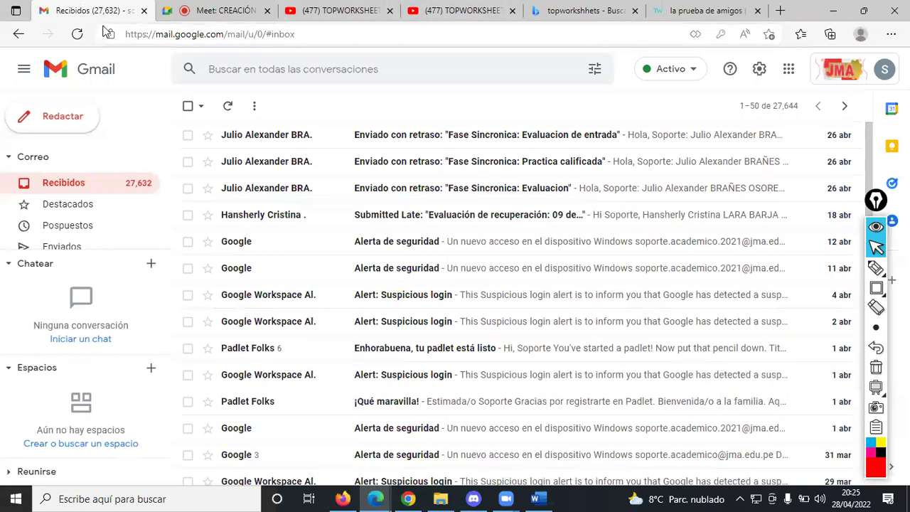
- Paste and send the ficha2.docx link in the Google Meet chat
{"action": "left_click", "coordinate": [221, 11]}
{"action": "left_click", "coordinate": [727, 404]}
{"action": "key", "text": "ctrl+v"}
{"action": "key", "text": "Return"}
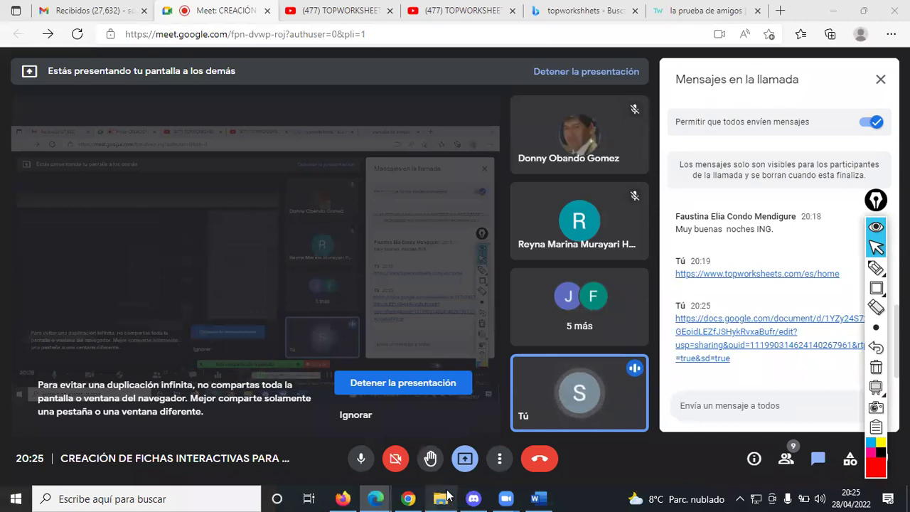
- Bring up Zoom briefly, then return to the FICHAS folder in Google Drive
{"action": "mouse_move", "coordinate": [506, 498]}
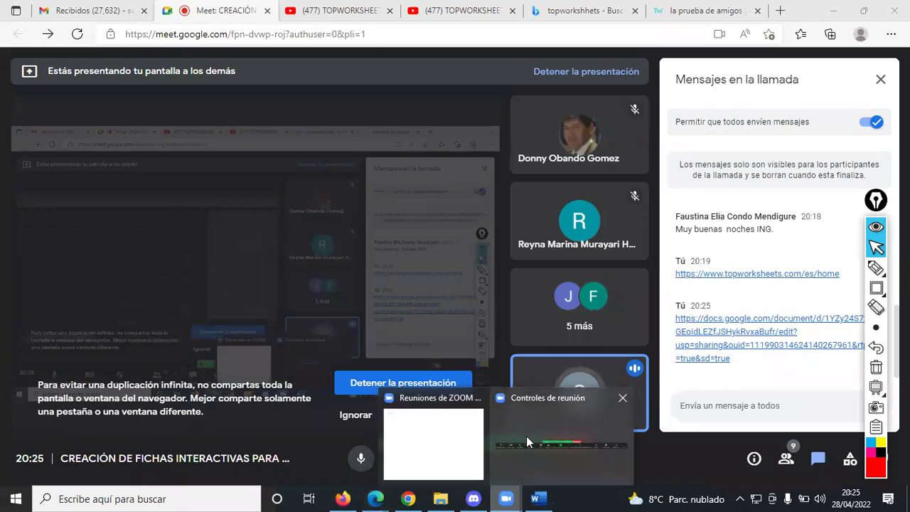
{"action": "left_click", "coordinate": [463, 458]}
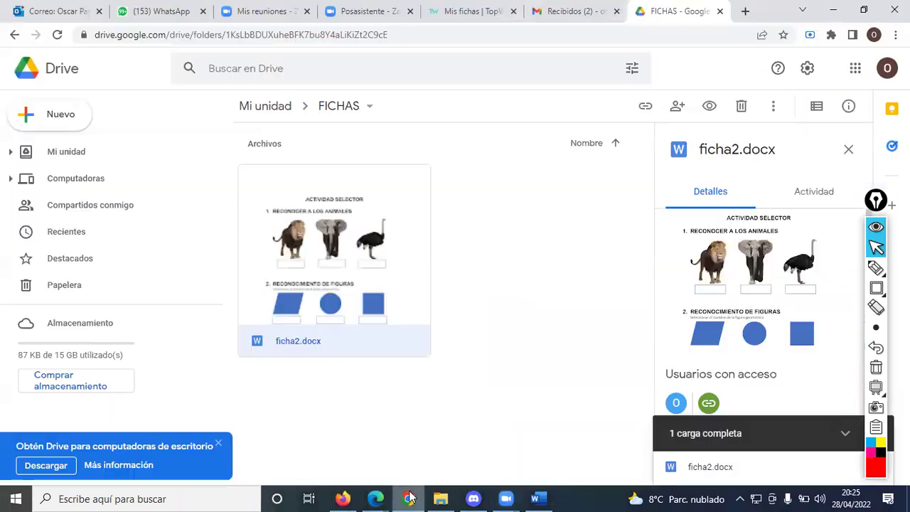
{"action": "left_click", "coordinate": [410, 498]}
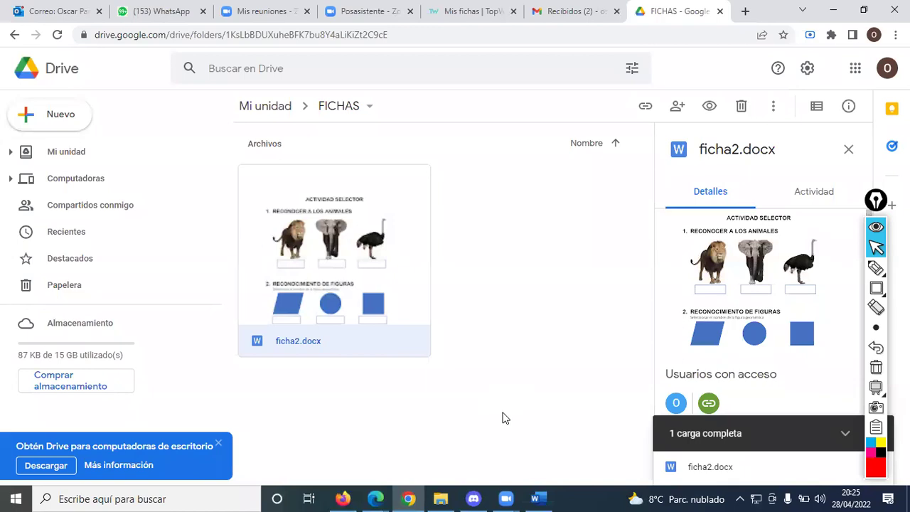
- Close FICHA 4.docx in Word and open ficha2.docx from the TALLER_TOPWORKSHEEETS_ENERO folder
{"action": "left_click", "coordinate": [537, 498]}
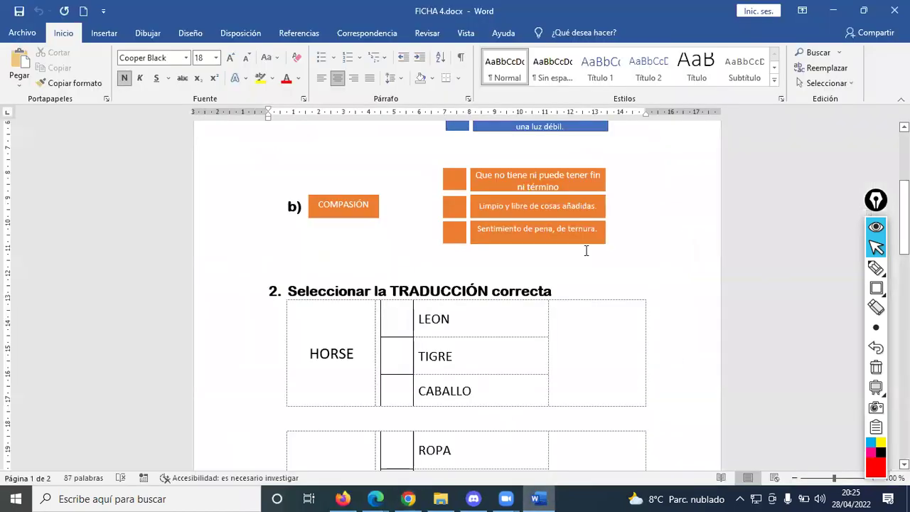
{"action": "key", "text": "alt+F4"}
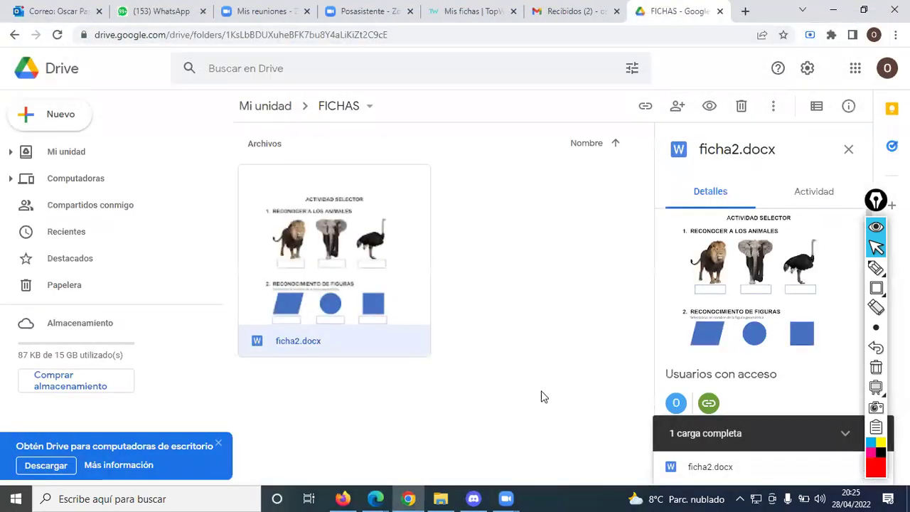
{"action": "left_click", "coordinate": [441, 498]}
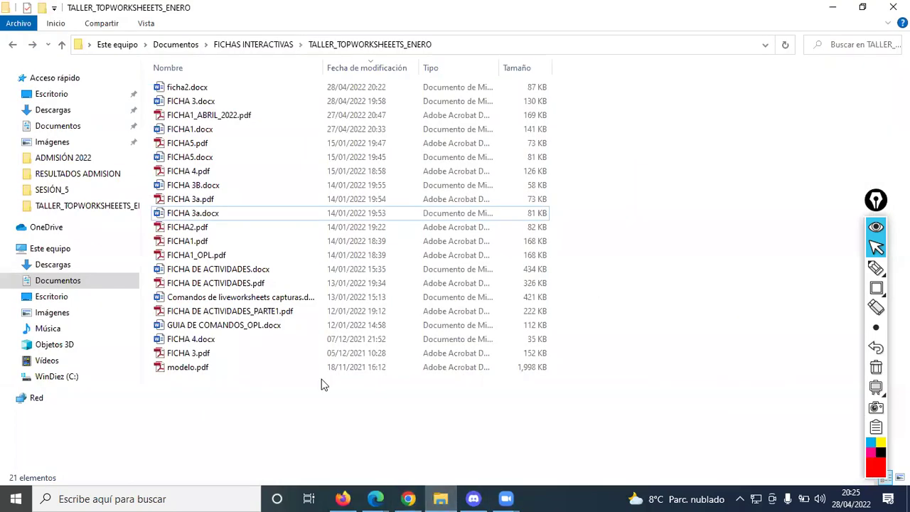
{"action": "double_click", "coordinate": [204, 87]}
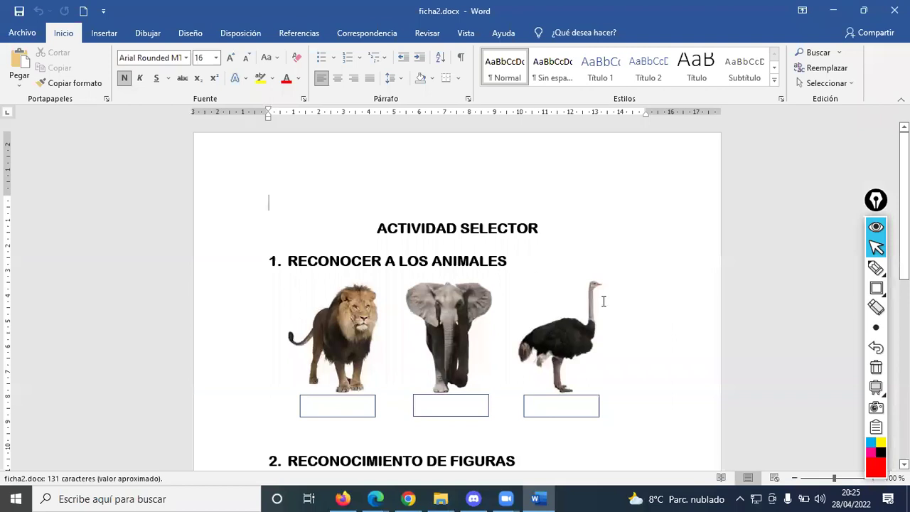
- Delete the empty line above the ACTIVIDAD SELECTOR title
{"action": "scroll", "coordinate": [523, 268], "scroll_direction": "down", "scroll_amount": 6}
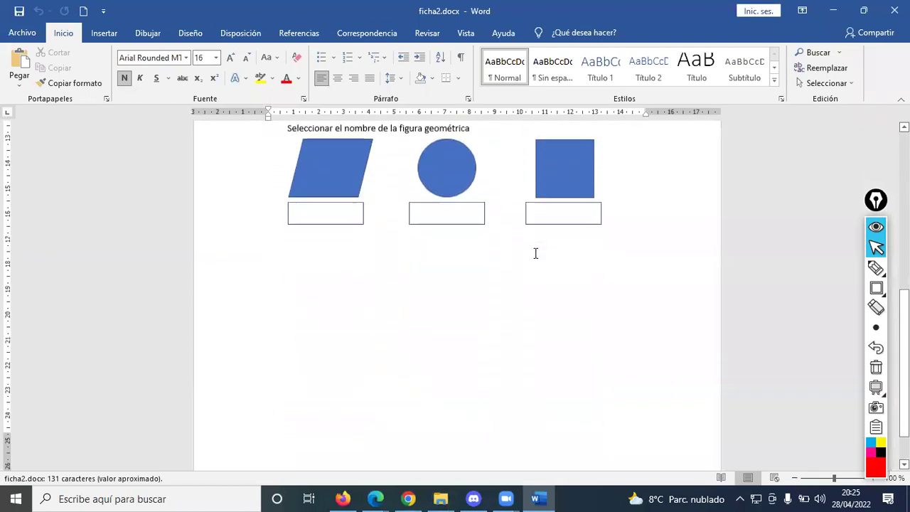
{"action": "scroll", "coordinate": [537, 254], "scroll_direction": "up", "scroll_amount": 2}
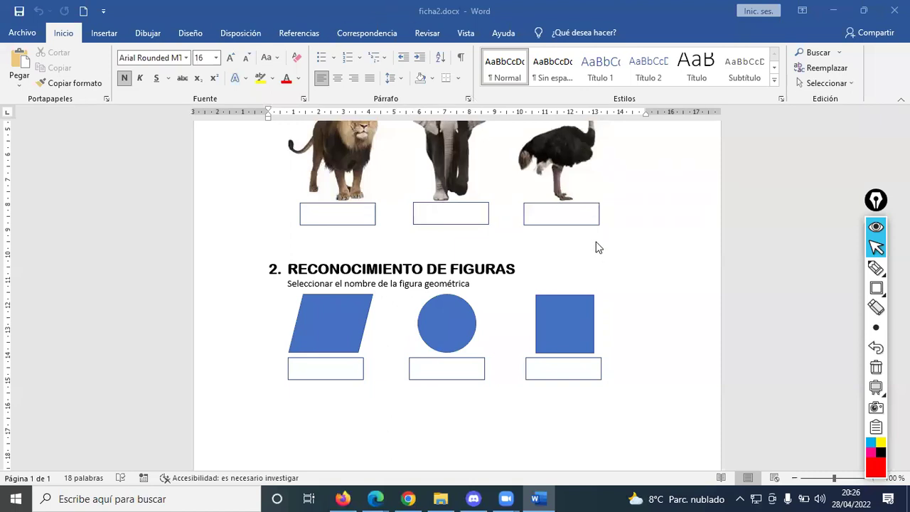
{"action": "scroll", "coordinate": [552, 292], "scroll_direction": "up", "scroll_amount": 5}
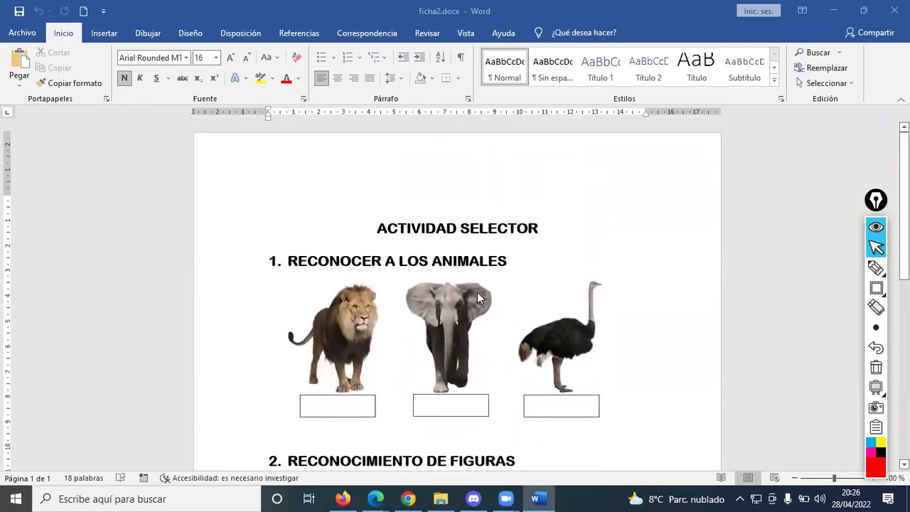
{"action": "left_click", "coordinate": [513, 222]}
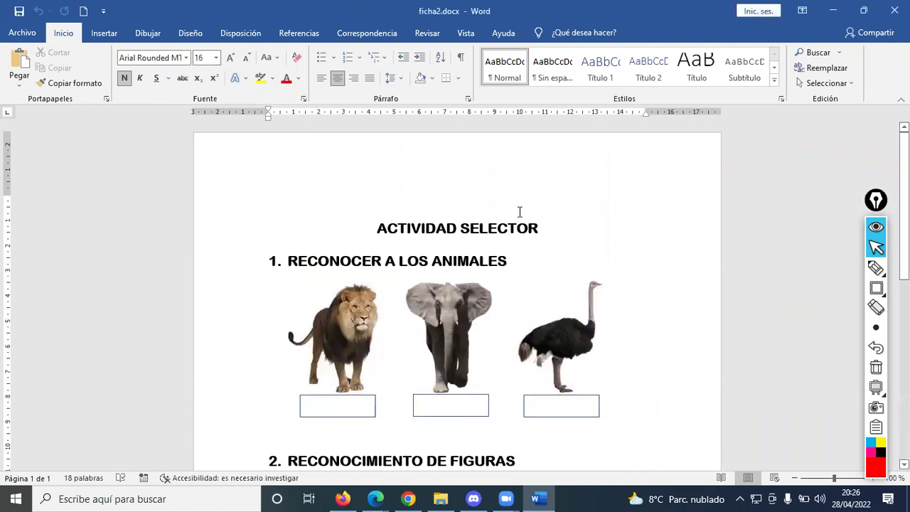
{"action": "left_click", "coordinate": [520, 212]}
{"action": "key", "text": "Delete"}
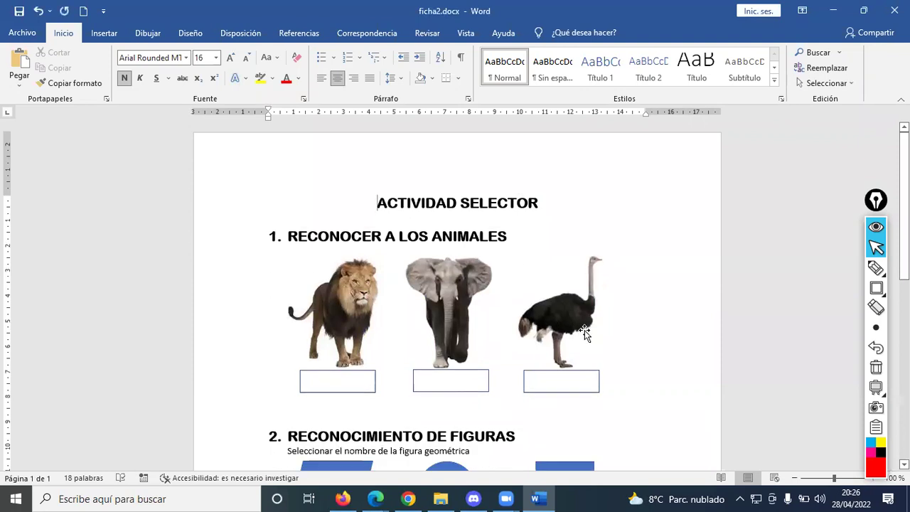
- Place the cursor in the empty paragraph below the parallelogram, circle and square shapes
{"action": "scroll", "coordinate": [595, 351], "scroll_direction": "down", "scroll_amount": 2}
{"action": "scroll", "coordinate": [594, 350], "scroll_direction": "down", "scroll_amount": 10}
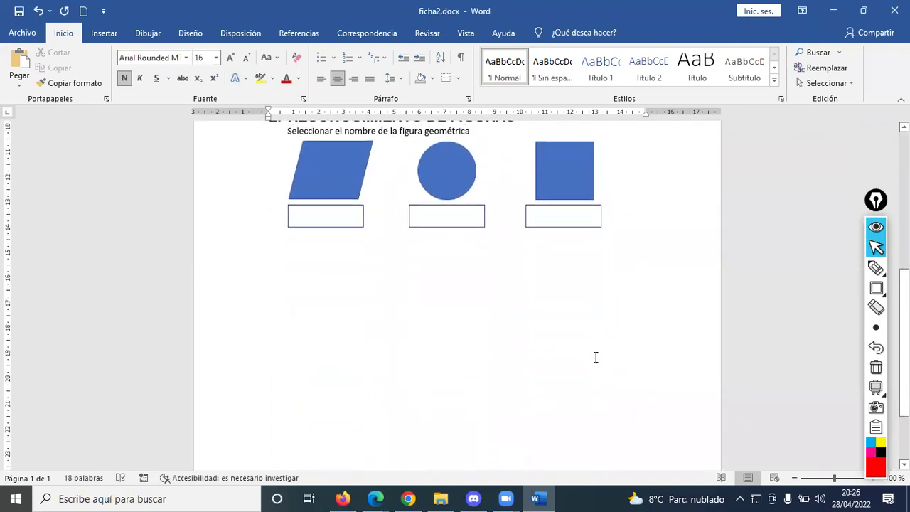
{"action": "scroll", "coordinate": [596, 357], "scroll_direction": "up", "scroll_amount": 10}
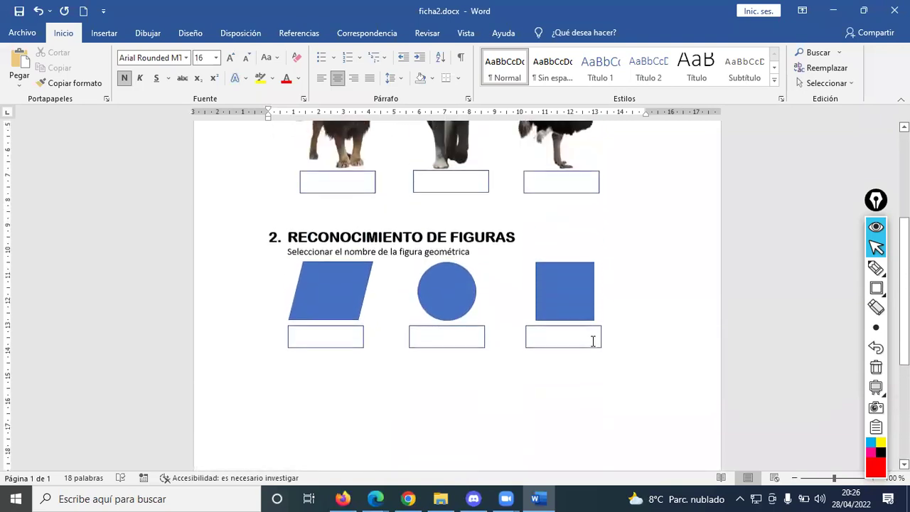
{"action": "scroll", "coordinate": [602, 356], "scroll_direction": "down", "scroll_amount": 4}
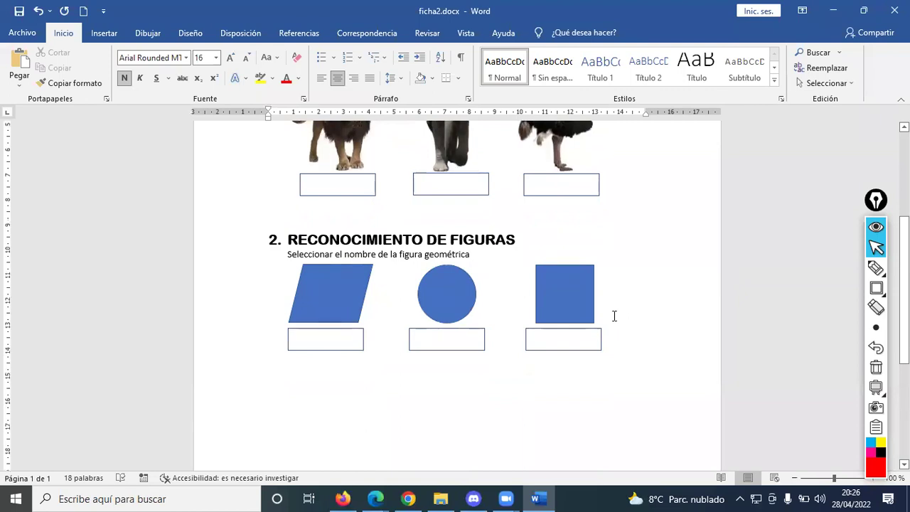
{"action": "left_click", "coordinate": [292, 496]}
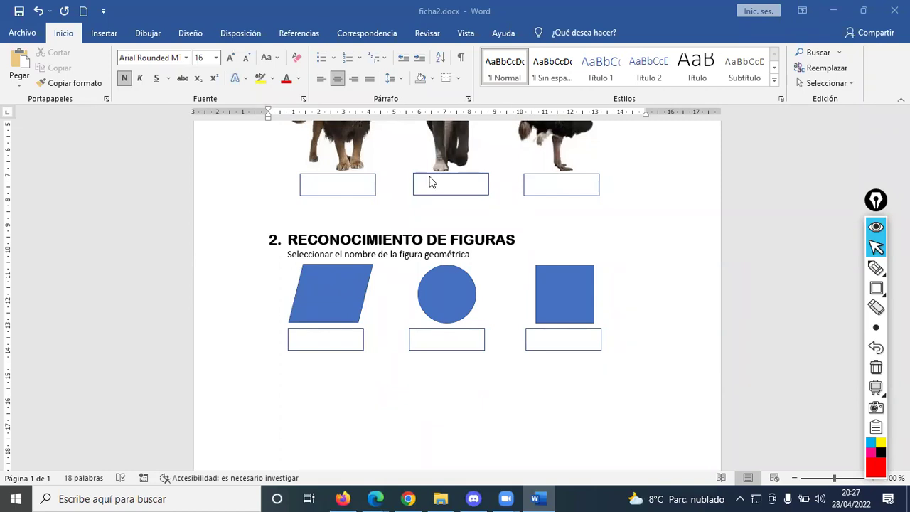
{"action": "scroll", "coordinate": [449, 205], "scroll_direction": "up", "scroll_amount": 3}
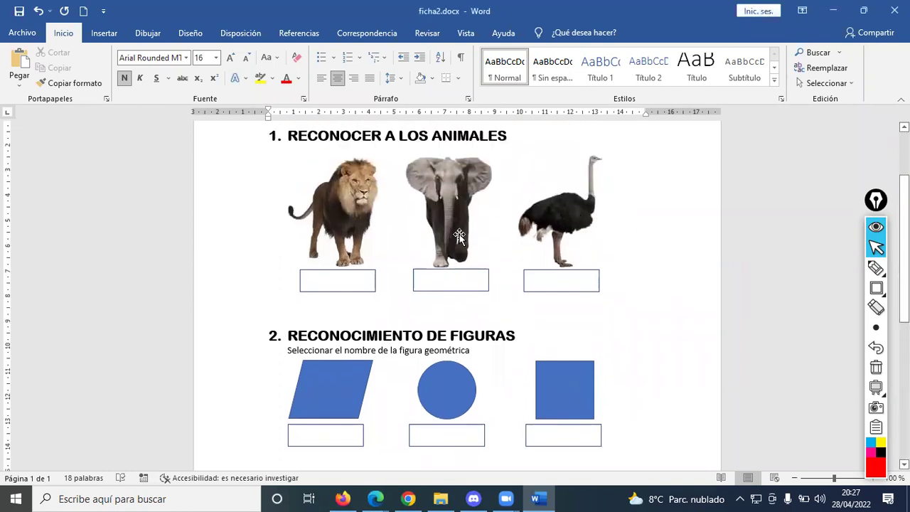
{"action": "scroll", "coordinate": [459, 236], "scroll_direction": "up", "scroll_amount": 3}
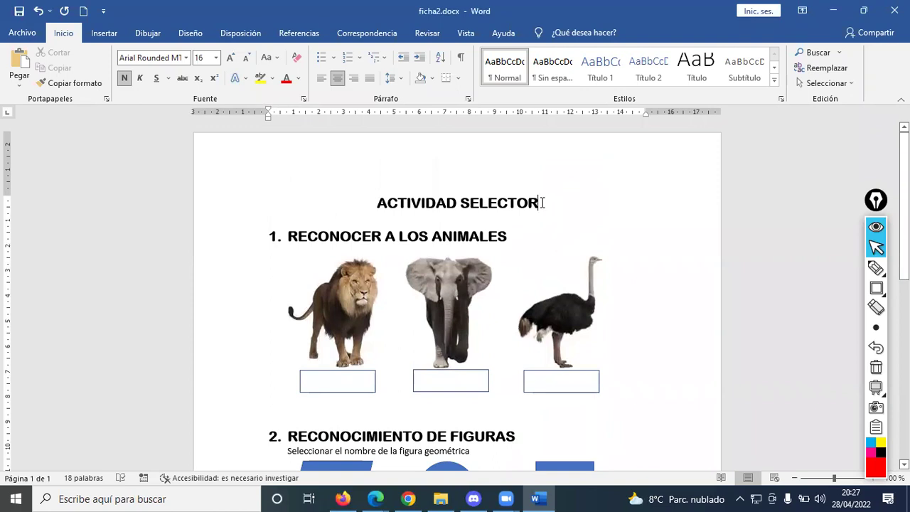
{"action": "scroll", "coordinate": [502, 296], "scroll_direction": "down", "scroll_amount": 5}
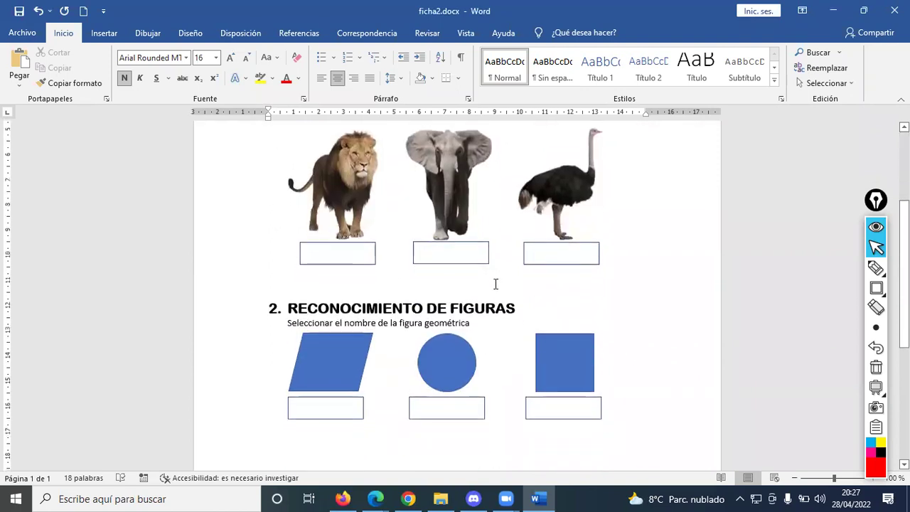
{"action": "left_click", "coordinate": [321, 389]}
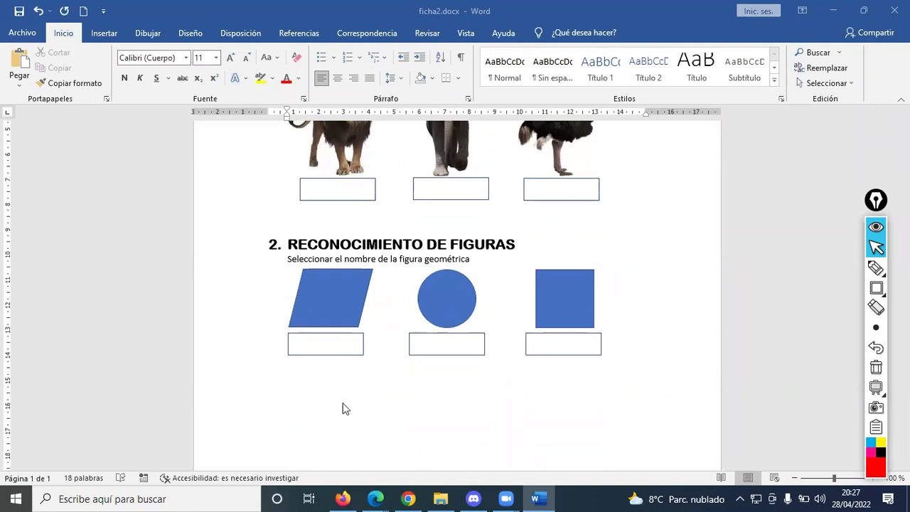
{"action": "scroll", "coordinate": [325, 349], "scroll_direction": "up", "scroll_amount": 3}
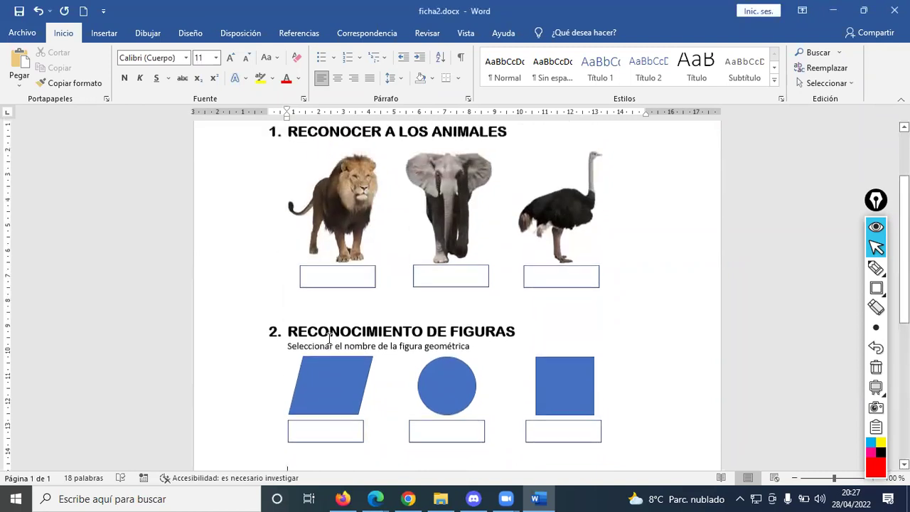
{"action": "scroll", "coordinate": [331, 335], "scroll_direction": "up", "scroll_amount": 1}
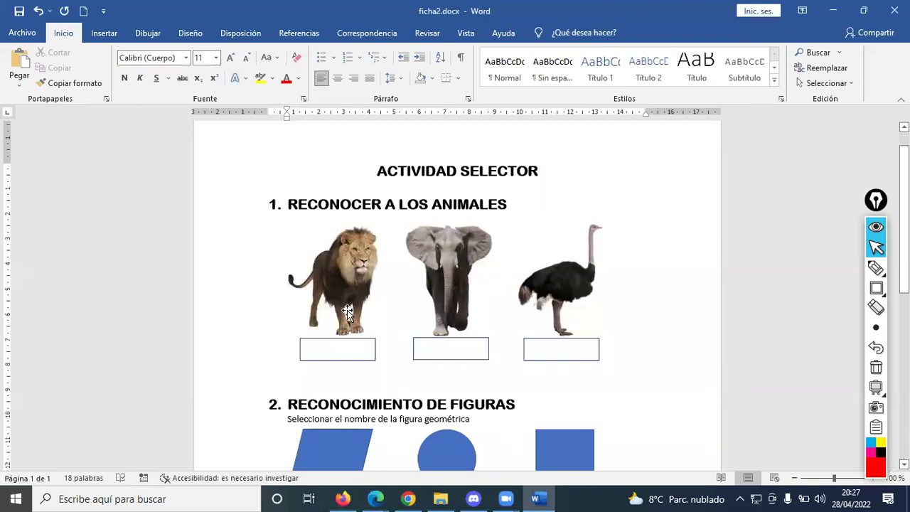
{"action": "scroll", "coordinate": [348, 323], "scroll_direction": "down", "scroll_amount": 5}
{"action": "scroll", "coordinate": [343, 320], "scroll_direction": "down", "scroll_amount": 1}
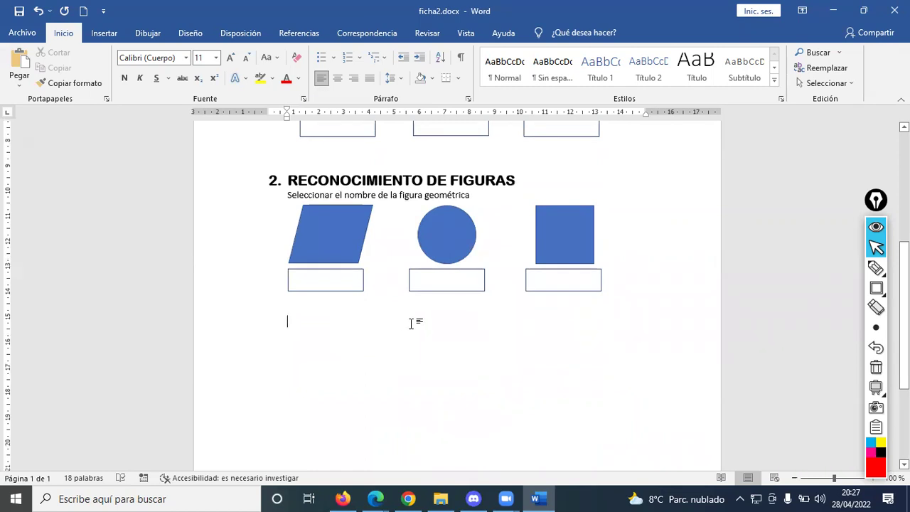
- Copy the RECONOCIMIENTO DE FIGURAS heading and paste it on the empty line below
{"action": "key", "text": "BackSpace"}
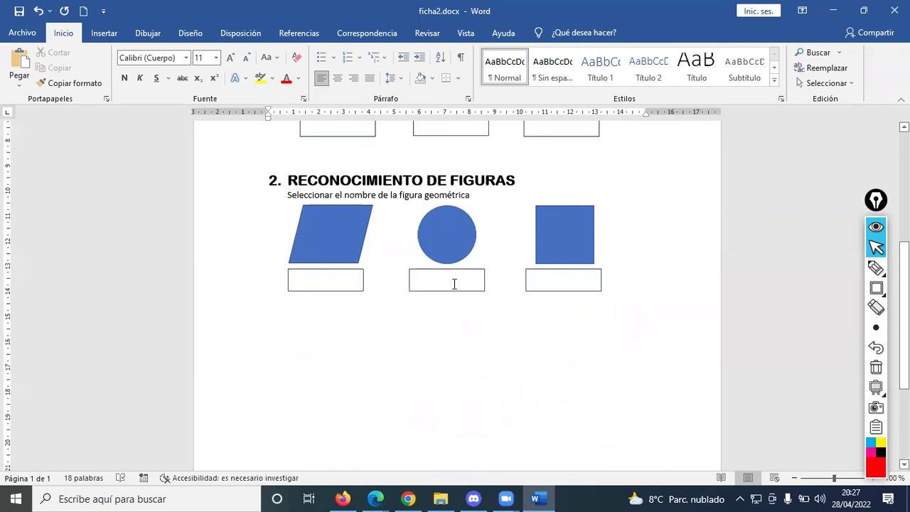
{"action": "left_click_drag", "start_coordinate": [533, 183], "coordinate": [290, 186]}
{"action": "key", "text": "ctrl+c"}
{"action": "left_click", "coordinate": [318, 320]}
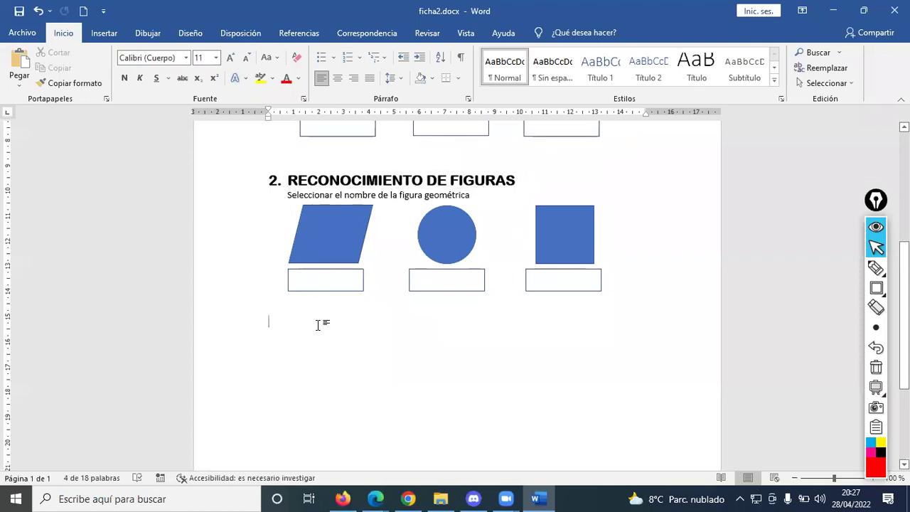
{"action": "key", "text": "ctrl+v"}
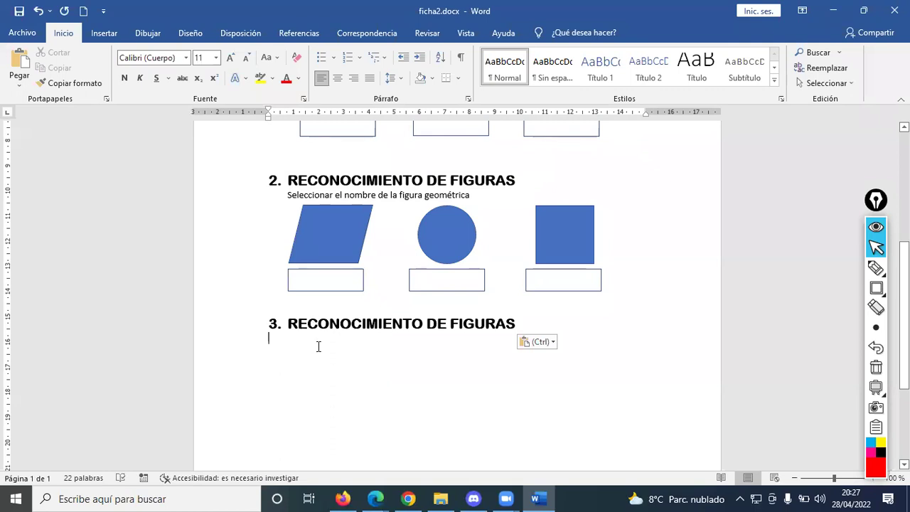
- Change the pasted heading to RECONOCIMIENTO DE PLANETAS and add an unnumbered empty line beneath
{"action": "double_click", "coordinate": [472, 322]}
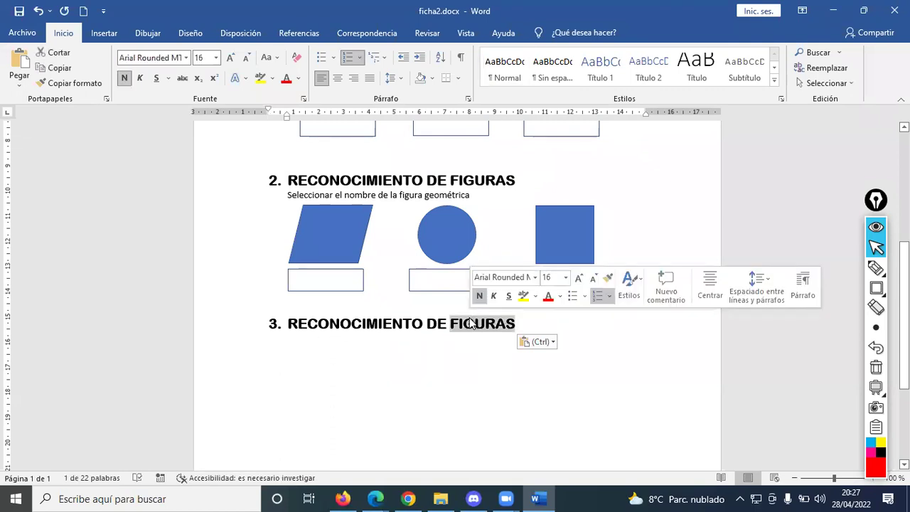
{"action": "type", "text": "PLANETAS"}
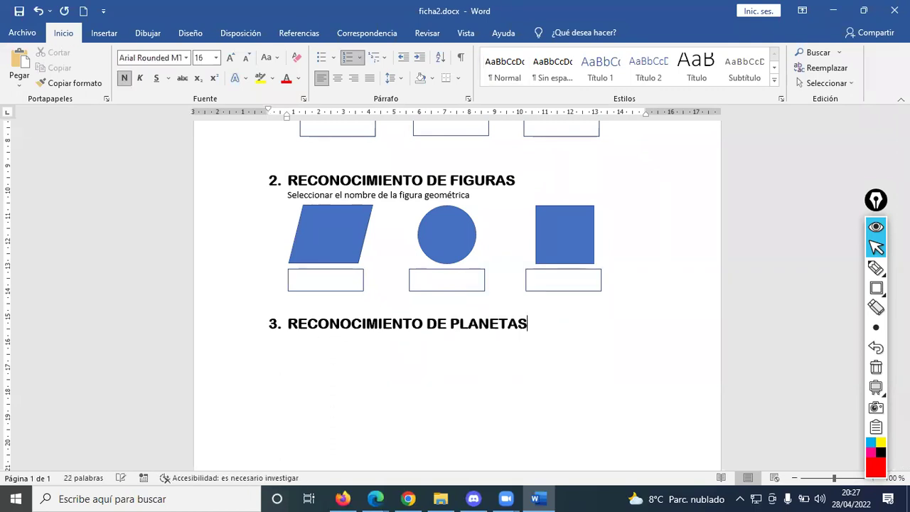
{"action": "key", "text": "Return"}
{"action": "key", "text": "BackSpace"}
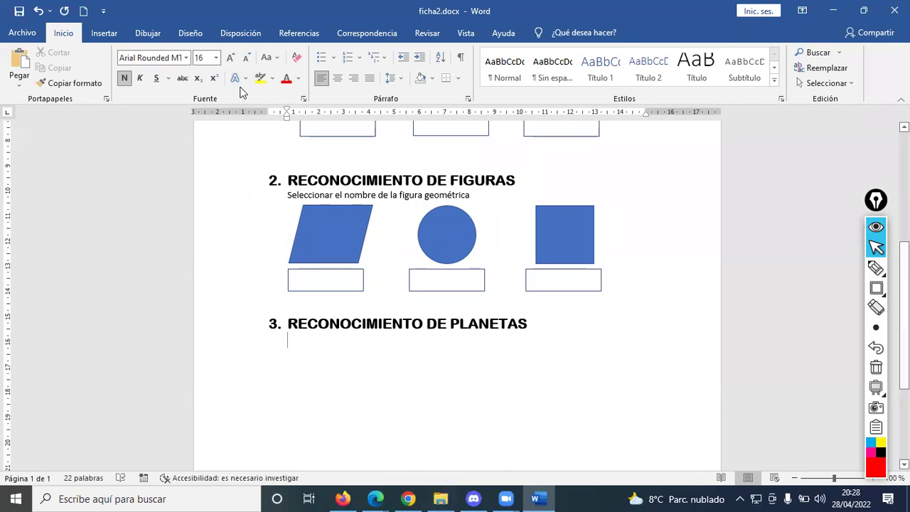
{"action": "left_click", "coordinate": [112, 35]}
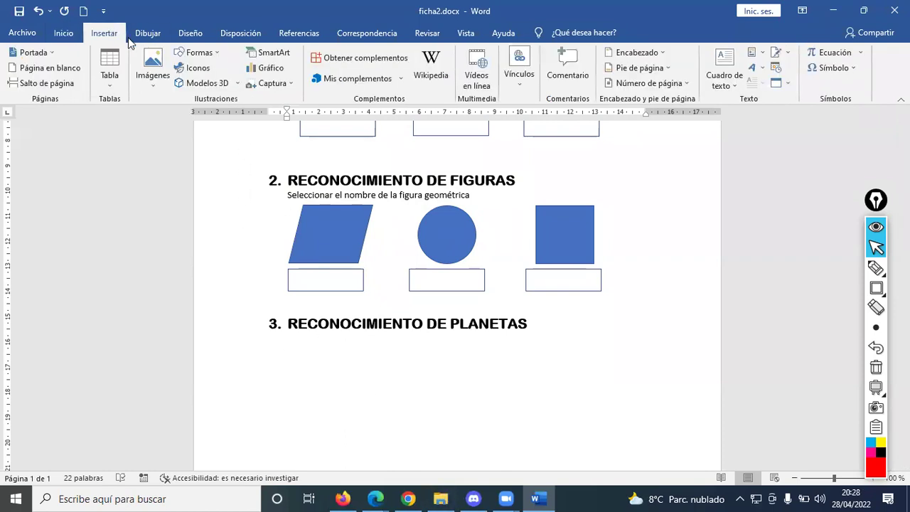
- Insert MARTE.jpg from this computer under the section 3 heading and resize it
{"action": "left_click", "coordinate": [155, 78]}
{"action": "left_click", "coordinate": [174, 119]}
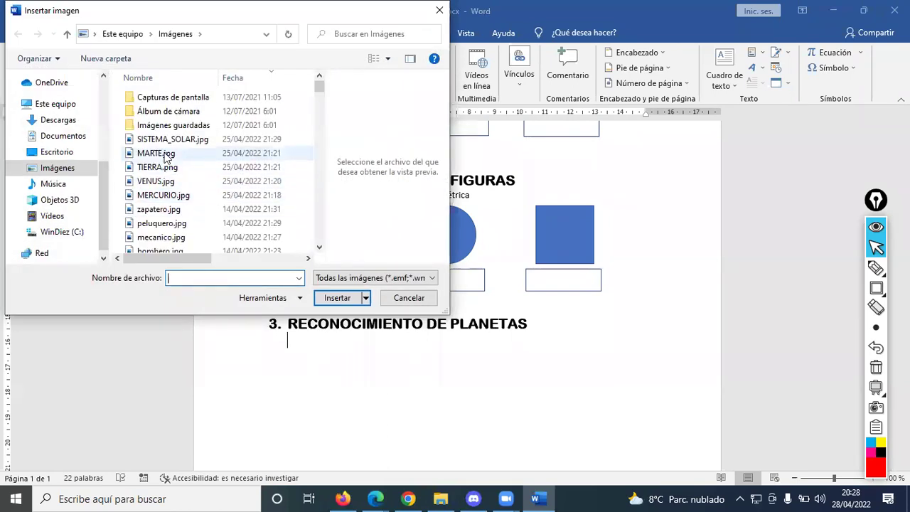
{"action": "double_click", "coordinate": [157, 153]}
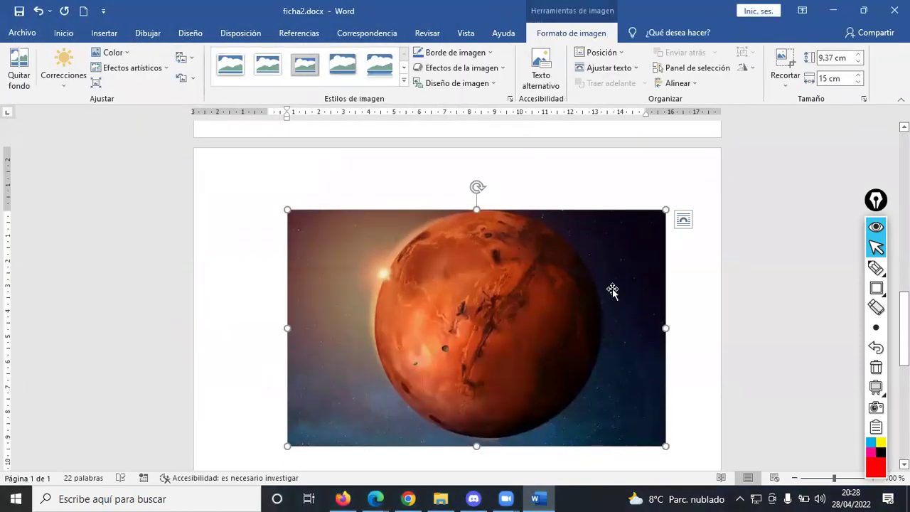
{"action": "left_click_drag", "start_coordinate": [656, 220], "coordinate": [447, 313]}
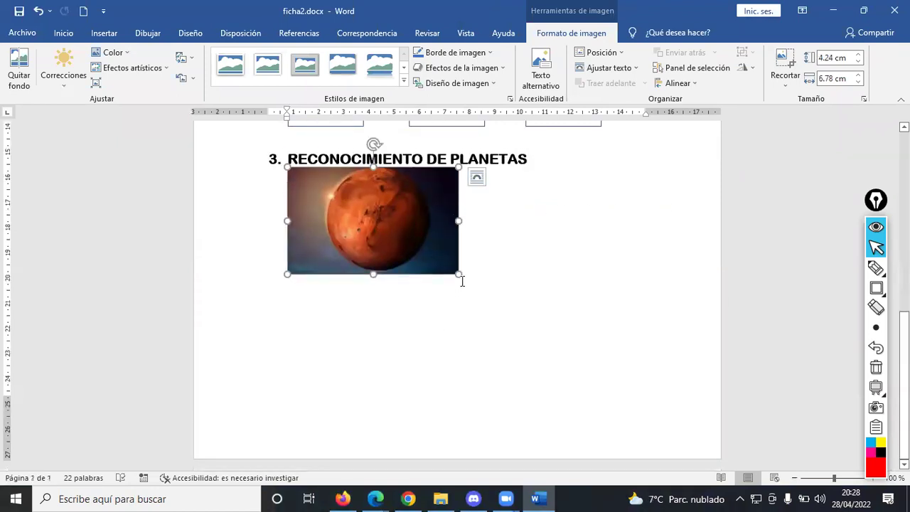
{"action": "left_click_drag", "start_coordinate": [459, 275], "coordinate": [508, 327]}
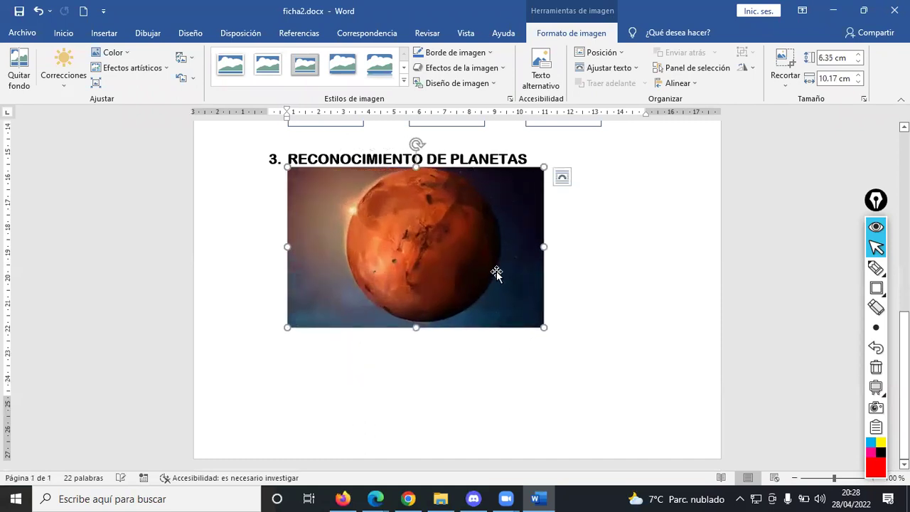
- Crop both sides of the Mars picture to a square and shrink it to about 3.8 cm
{"action": "left_click", "coordinate": [785, 65]}
{"action": "left_click_drag", "start_coordinate": [543, 246], "coordinate": [504, 246]}
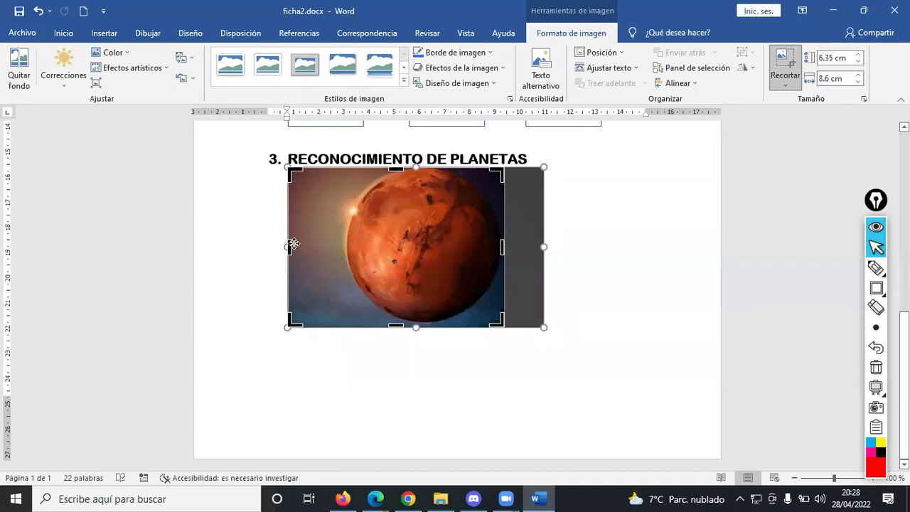
{"action": "left_click_drag", "start_coordinate": [288, 247], "coordinate": [344, 246]}
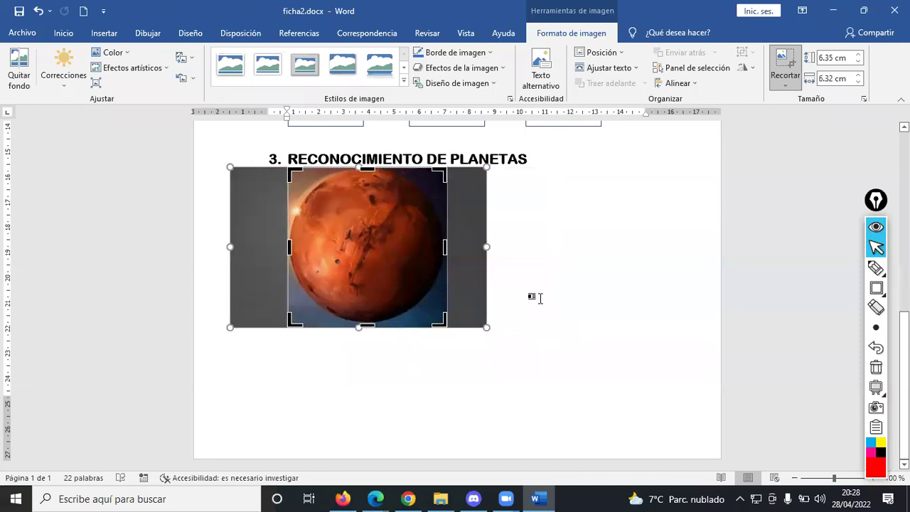
{"action": "left_click", "coordinate": [540, 299]}
{"action": "left_click", "coordinate": [422, 296]}
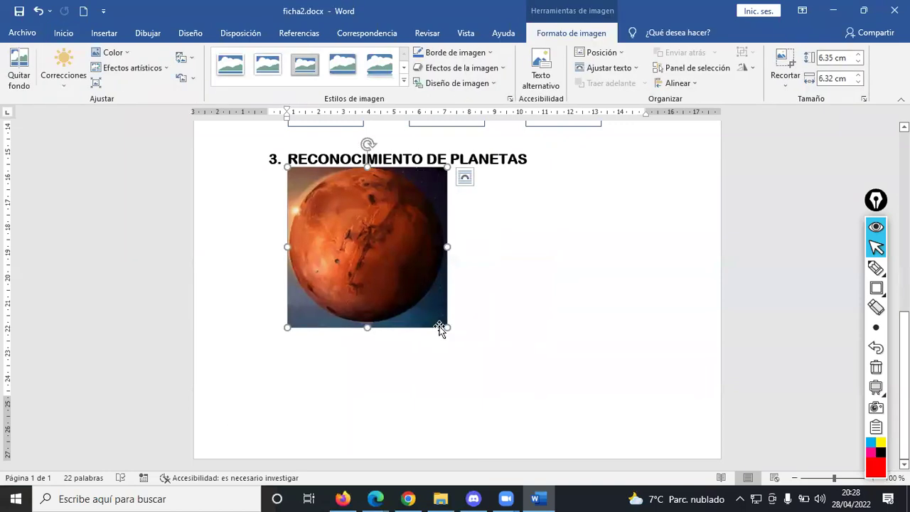
{"action": "left_click_drag", "start_coordinate": [441, 327], "coordinate": [384, 263]}
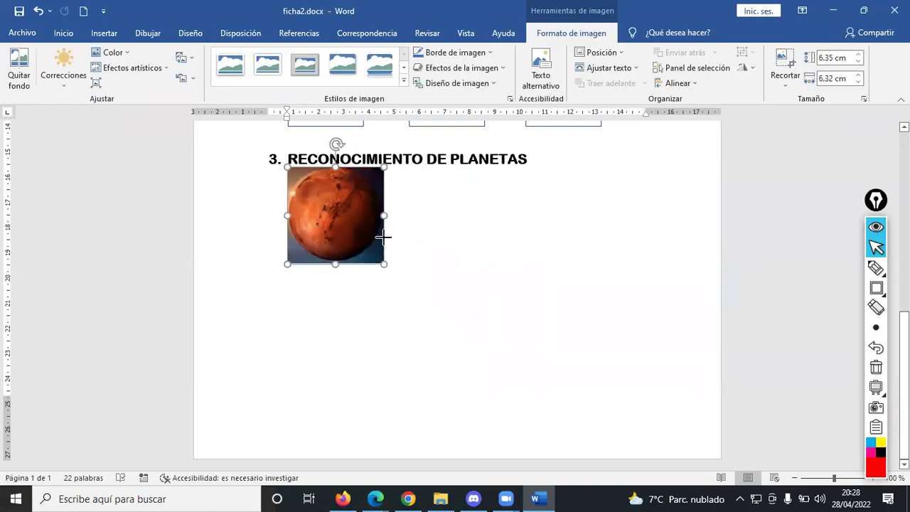
{"action": "left_click", "coordinate": [437, 241]}
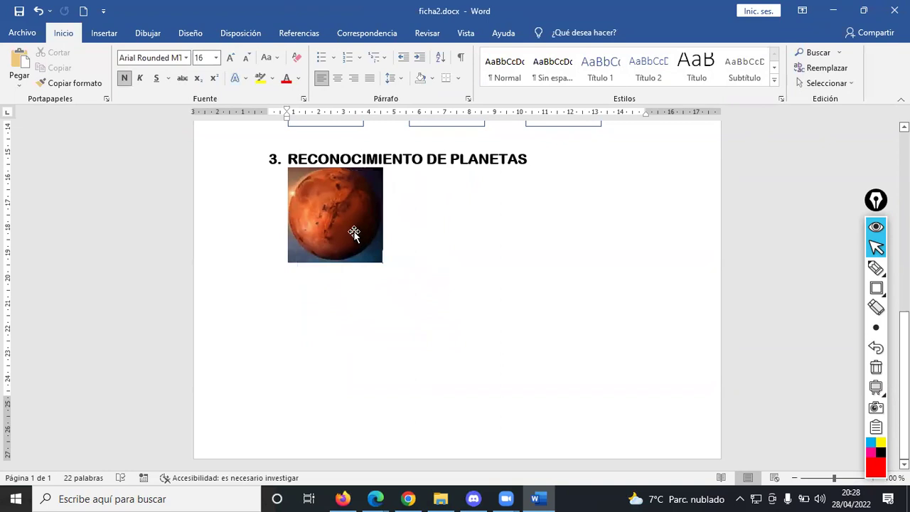
- Insert TIERRA.png from this computer to the right of the Mars picture
{"action": "left_click", "coordinate": [467, 227]}
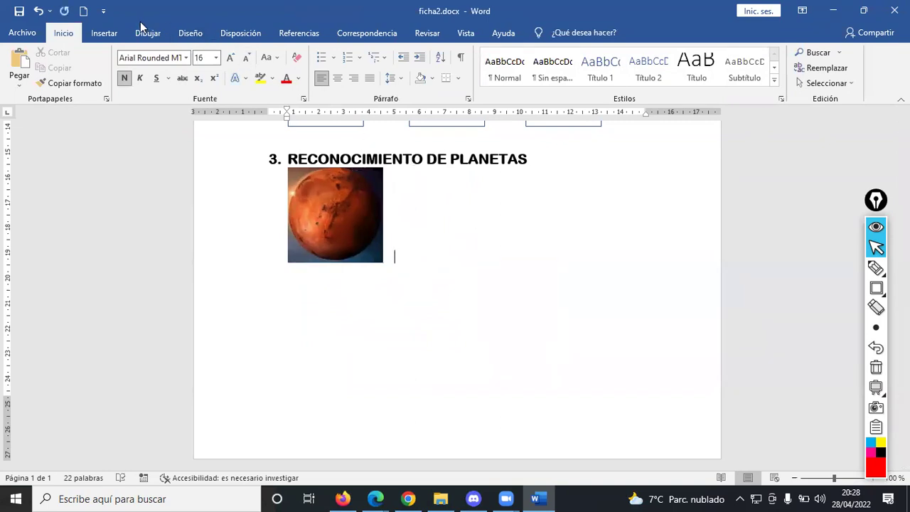
{"action": "left_click", "coordinate": [113, 33]}
{"action": "left_click", "coordinate": [155, 83]}
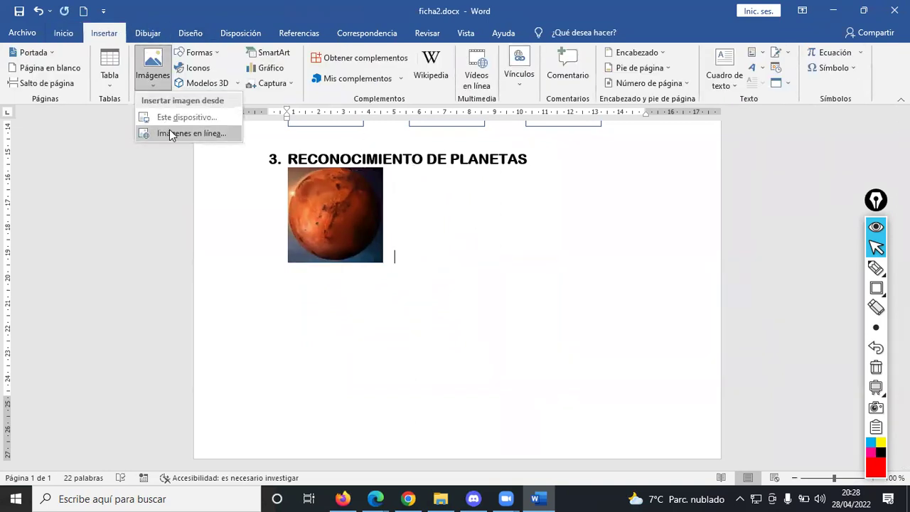
{"action": "left_click", "coordinate": [187, 116]}
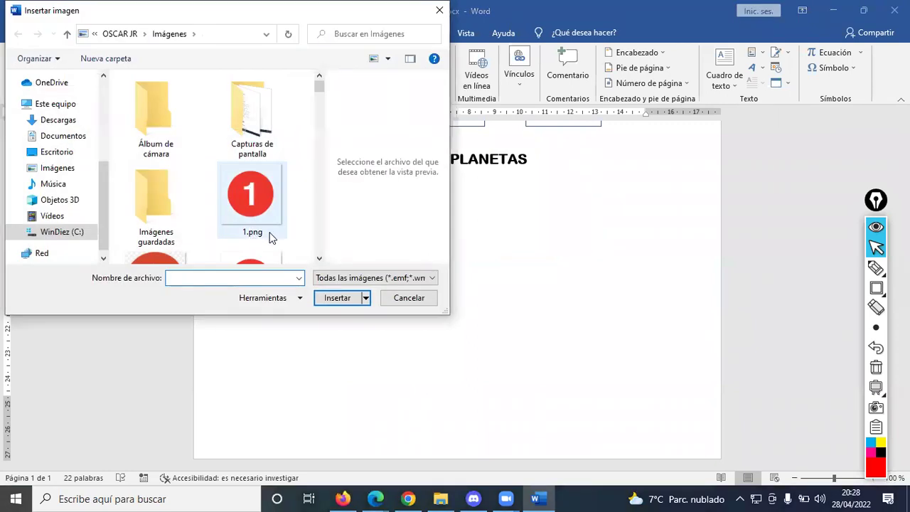
{"action": "left_click", "coordinate": [406, 298]}
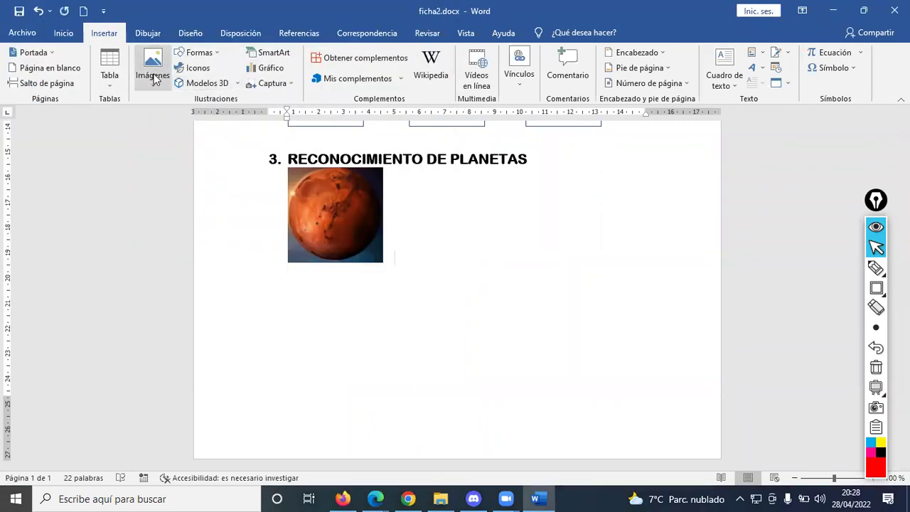
{"action": "left_click", "coordinate": [155, 78]}
{"action": "left_click", "coordinate": [176, 118]}
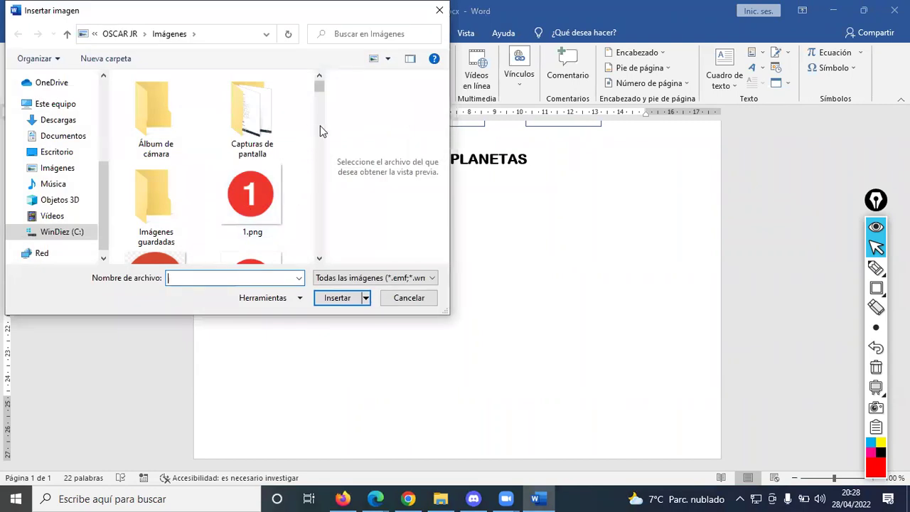
{"action": "scroll", "coordinate": [320, 126], "scroll_direction": "down", "scroll_amount": 5}
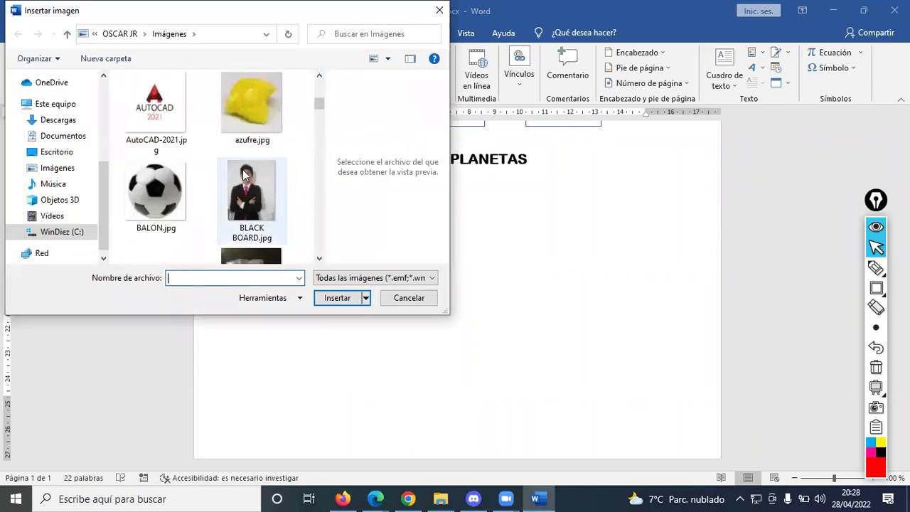
{"action": "scroll", "coordinate": [231, 184], "scroll_direction": "up", "scroll_amount": 6}
{"action": "scroll", "coordinate": [231, 184], "scroll_direction": "down", "scroll_amount": 1}
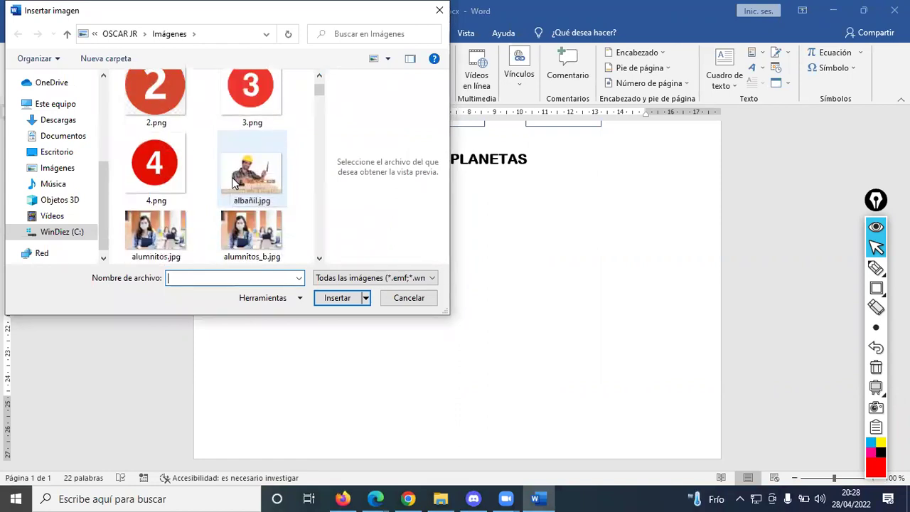
{"action": "type", "text": "Ti"}
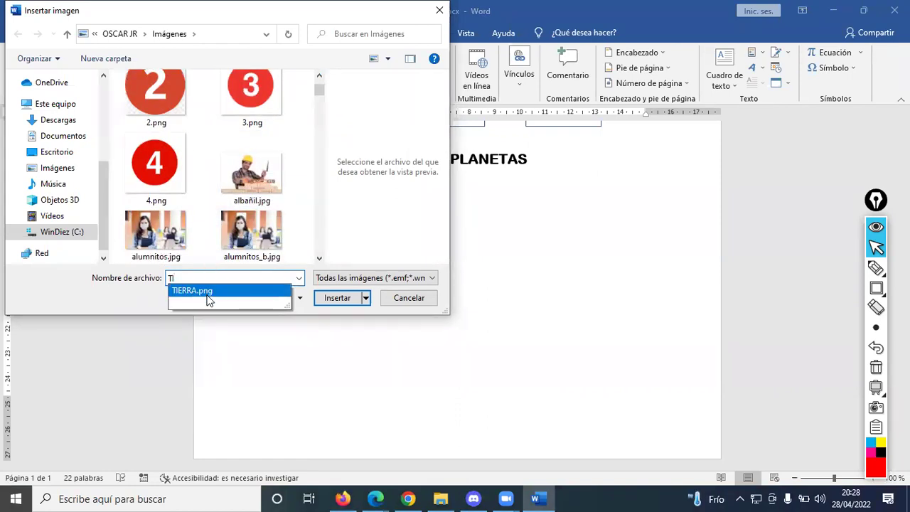
{"action": "left_click", "coordinate": [209, 297]}
{"action": "left_click", "coordinate": [337, 298]}
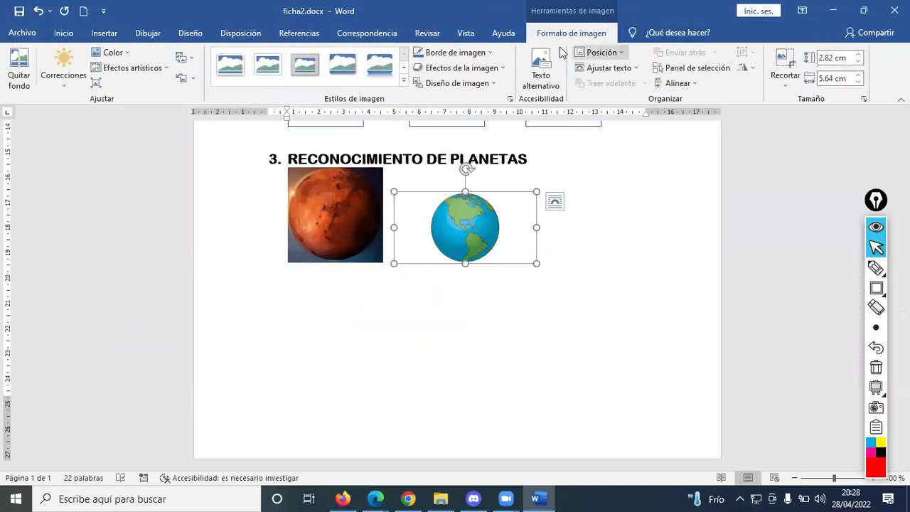
- Crop both sides of the Earth picture square and enlarge it to about 3.87 cm
{"action": "left_click", "coordinate": [784, 63]}
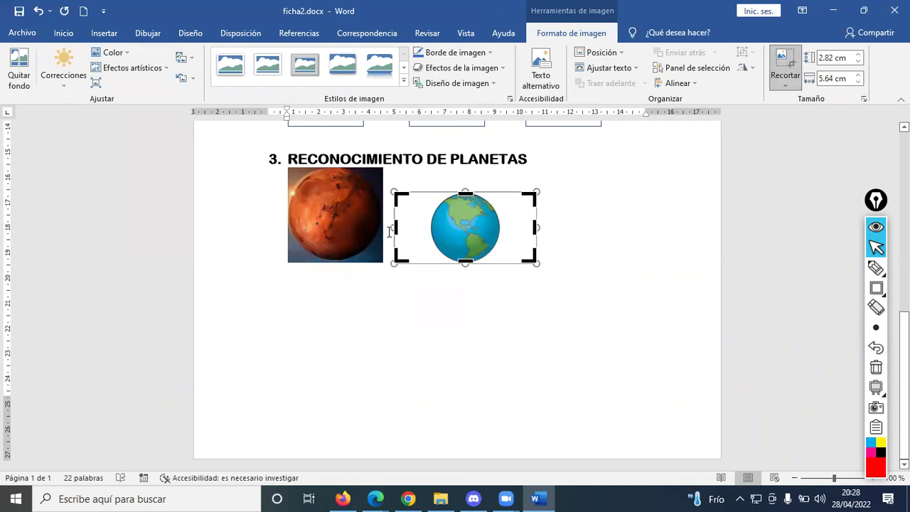
{"action": "left_click_drag", "start_coordinate": [394, 226], "coordinate": [428, 223]}
{"action": "left_click_drag", "start_coordinate": [500, 226], "coordinate": [463, 224]}
{"action": "left_click", "coordinate": [548, 244]}
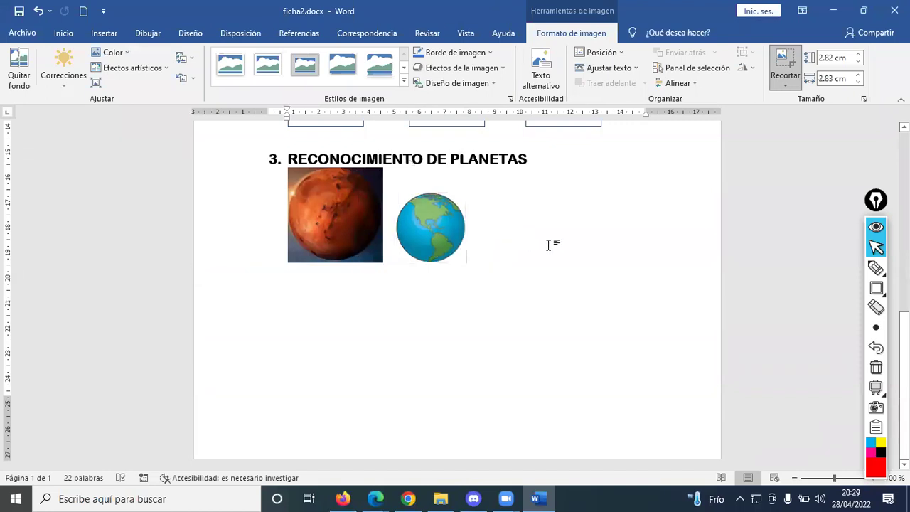
{"action": "left_click", "coordinate": [455, 249]}
{"action": "left_click_drag", "start_coordinate": [467, 262], "coordinate": [492, 264]}
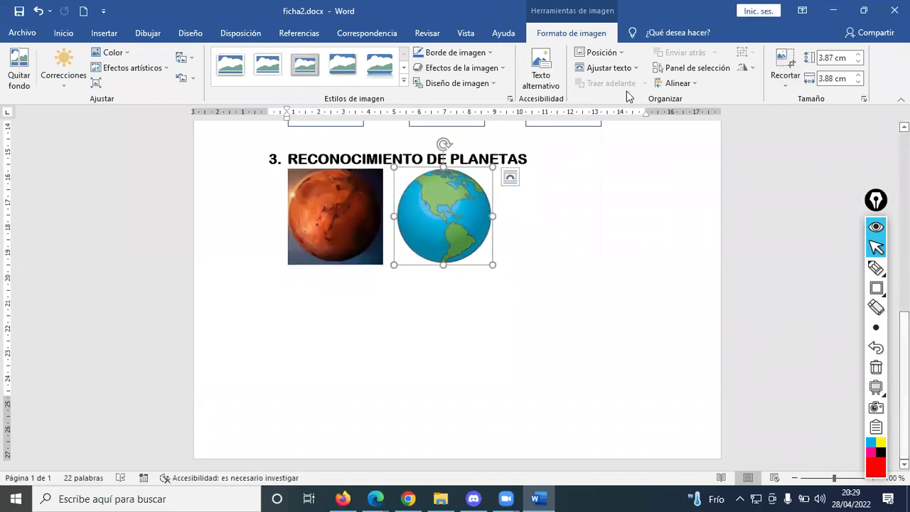
- Give the Earth picture square text wrapping and move it further right
{"action": "left_click", "coordinate": [626, 68]}
{"action": "left_click", "coordinate": [624, 100]}
{"action": "left_click_drag", "start_coordinate": [430, 237], "coordinate": [464, 237]}
{"action": "left_click", "coordinate": [353, 224]}
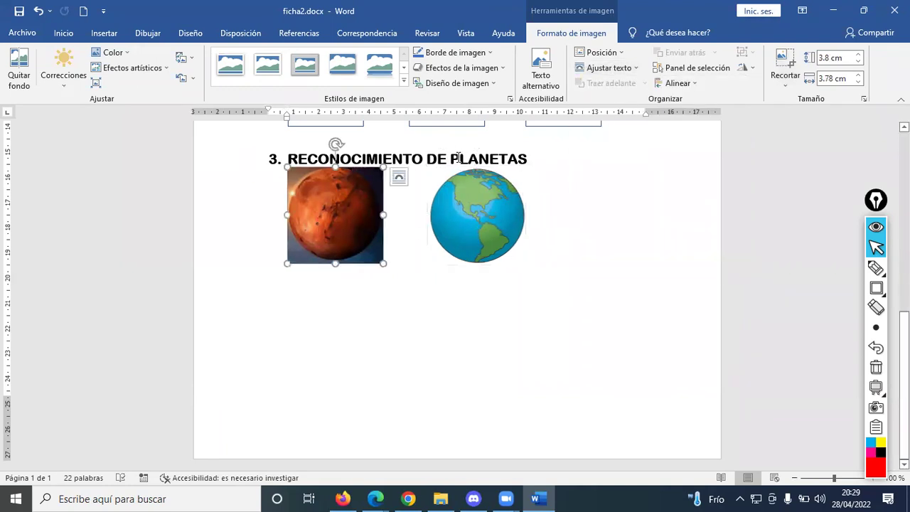
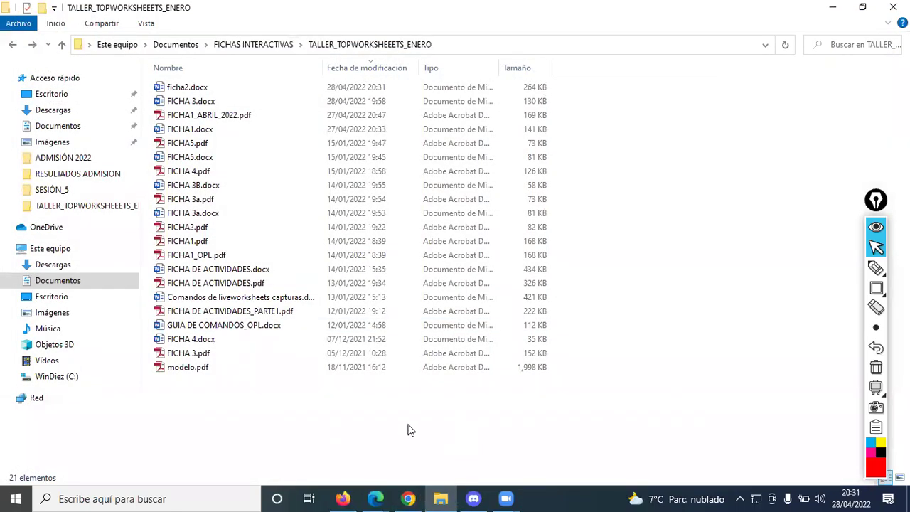
- Move the old ficha2.docx in the FICHAS folder to the trash
{"action": "left_click", "coordinate": [411, 497]}
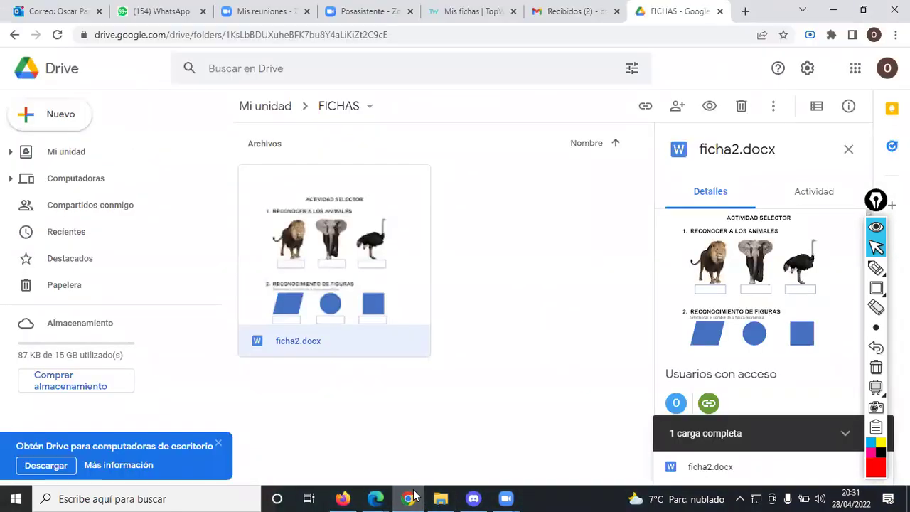
{"action": "left_click_drag", "start_coordinate": [384, 246], "coordinate": [389, 245]}
{"action": "left_click", "coordinate": [741, 106]}
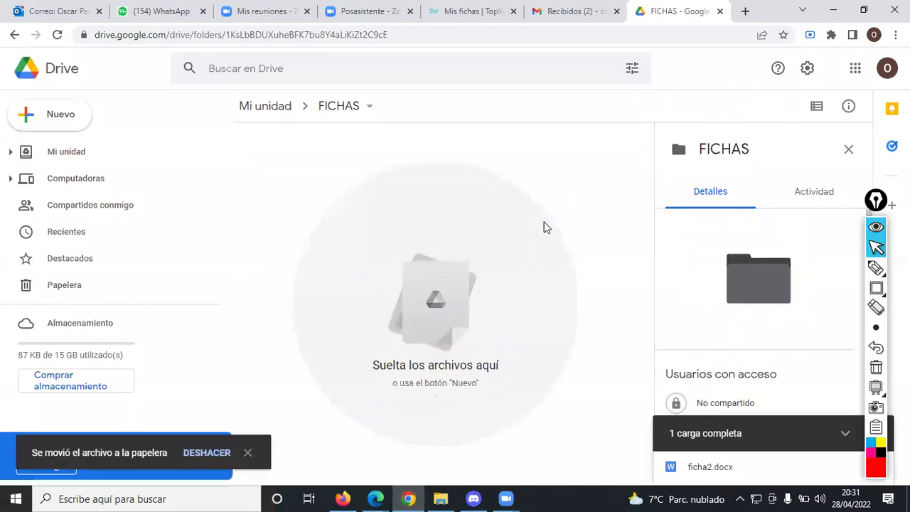
- Upload the updated ficha2.docx with the planets section into FICHAS
{"action": "right_click", "coordinate": [316, 223]}
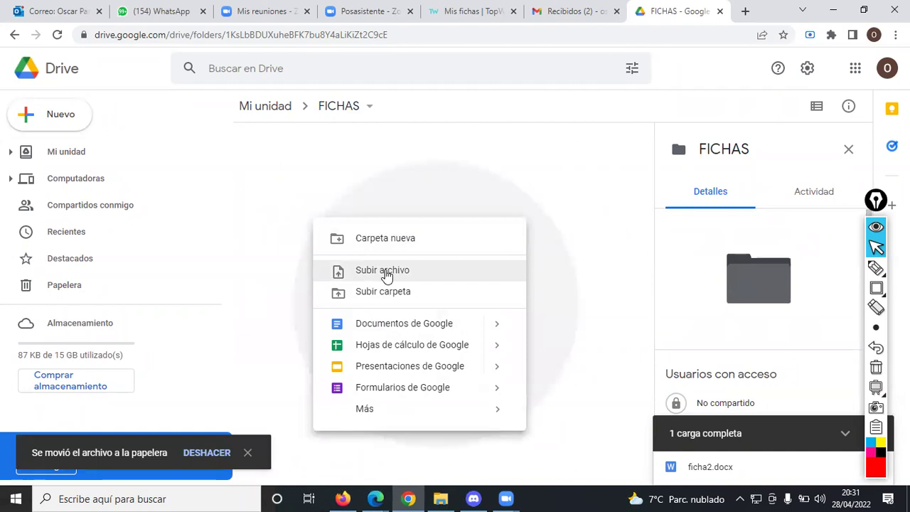
{"action": "left_click", "coordinate": [384, 273]}
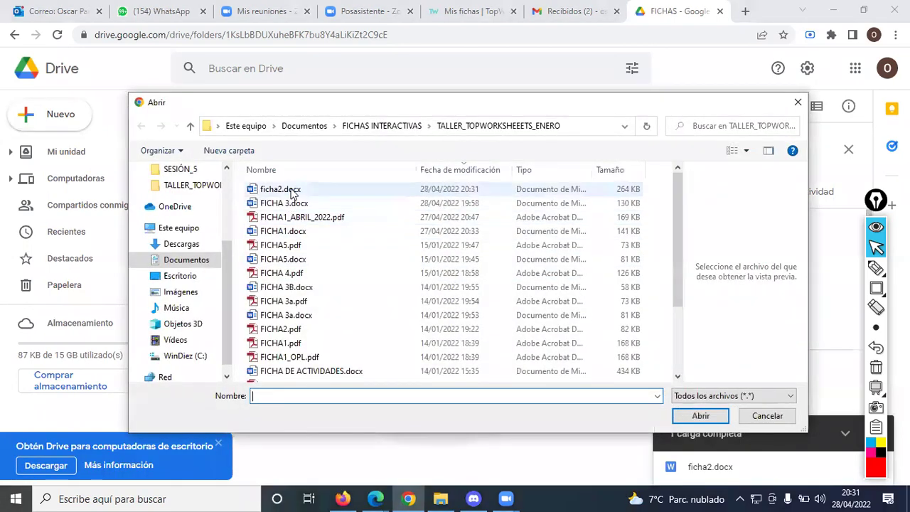
{"action": "left_click", "coordinate": [291, 191]}
{"action": "left_click", "coordinate": [704, 417]}
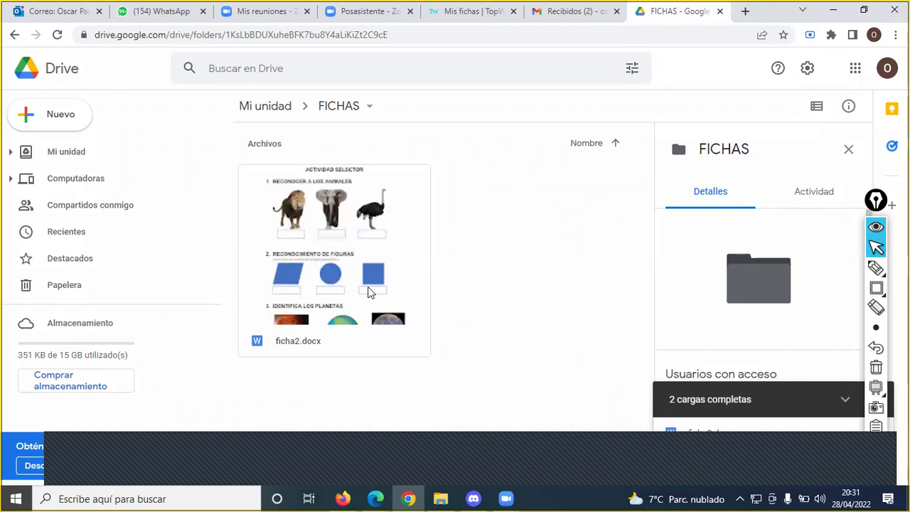
- Set ficha2.docx sharing to 'Cualquier persona que tenga el vínculo' and copy its link
{"action": "right_click", "coordinate": [365, 246]}
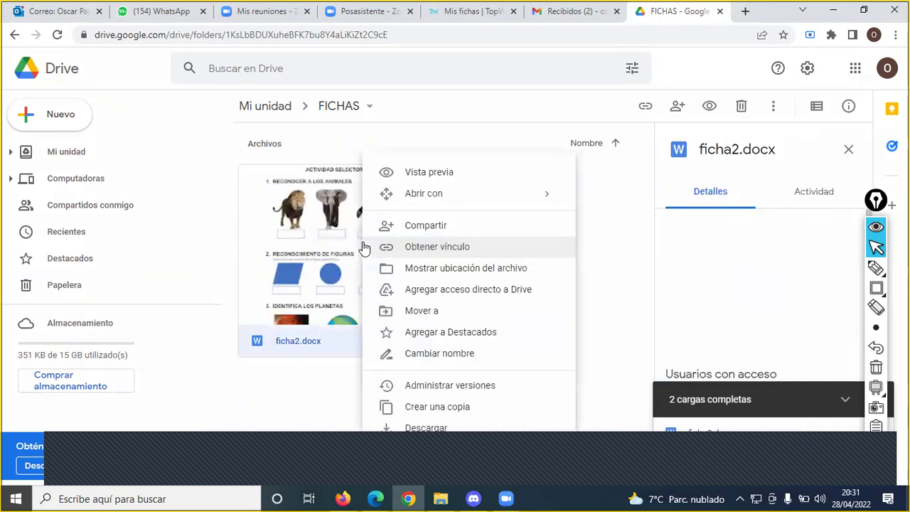
{"action": "left_click", "coordinate": [440, 248]}
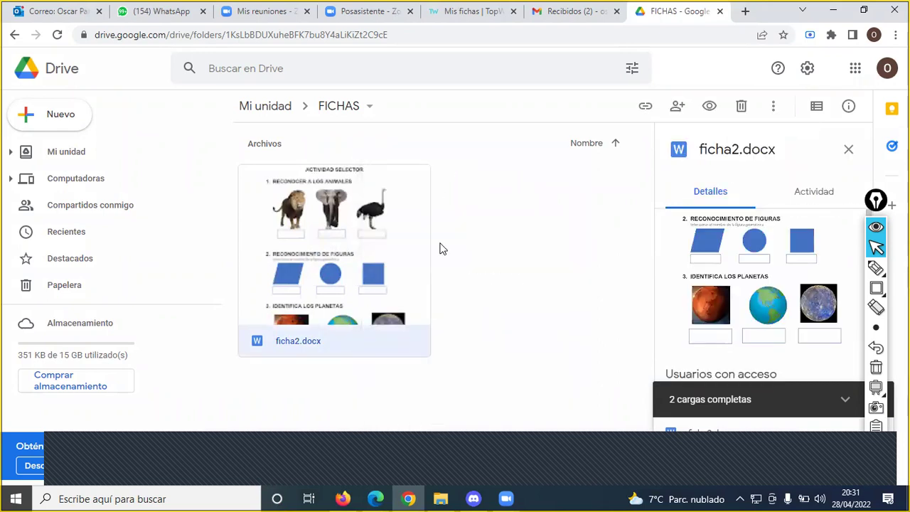
{"action": "left_click", "coordinate": [452, 321]}
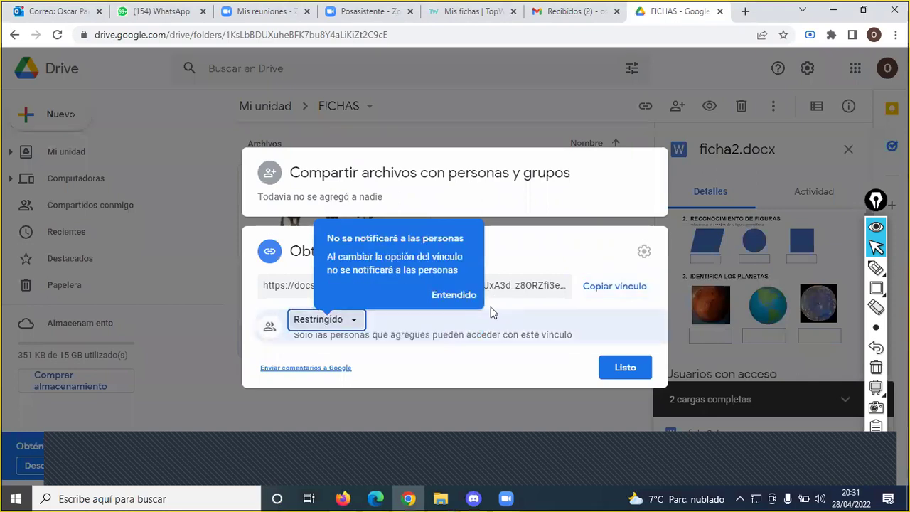
{"action": "left_click", "coordinate": [468, 299]}
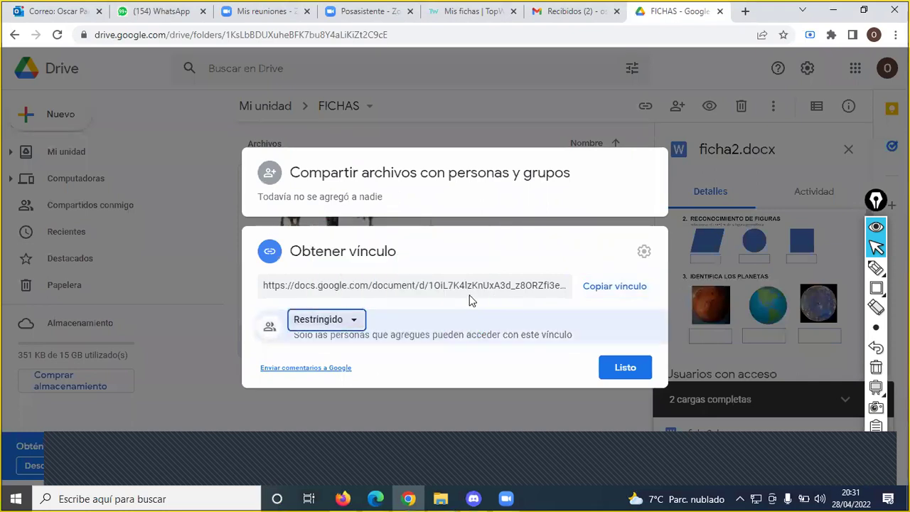
{"action": "left_click", "coordinate": [356, 324]}
{"action": "left_click", "coordinate": [359, 382]}
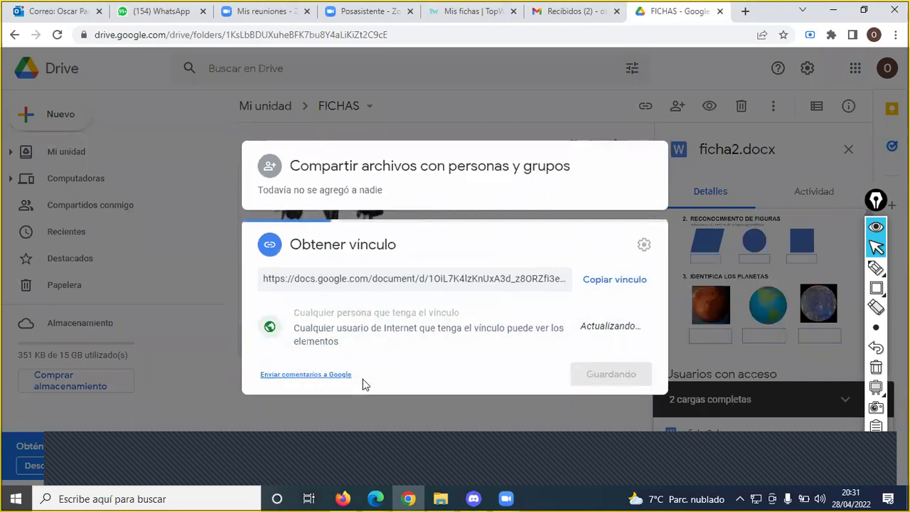
{"action": "left_click", "coordinate": [623, 282]}
{"action": "left_click", "coordinate": [620, 373]}
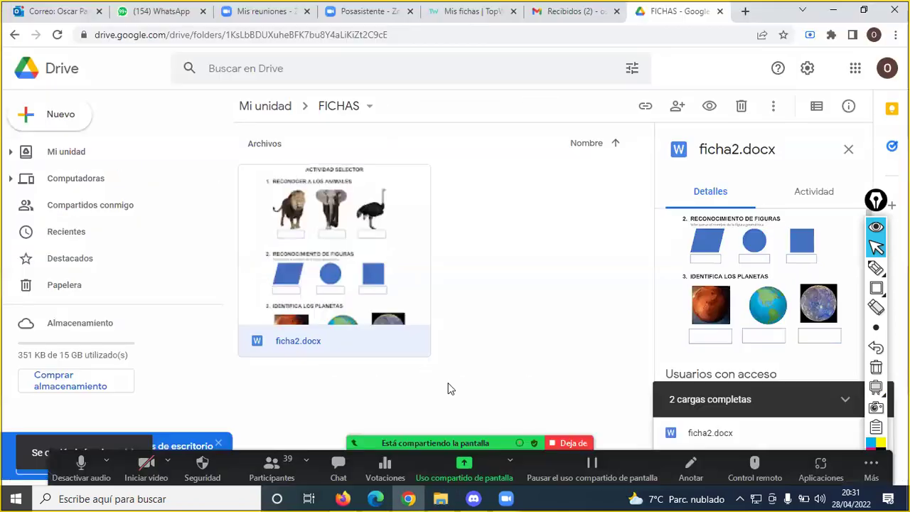
- Close the window covering Drive and bring the Google Meet call forward
{"action": "left_click", "coordinate": [331, 467]}
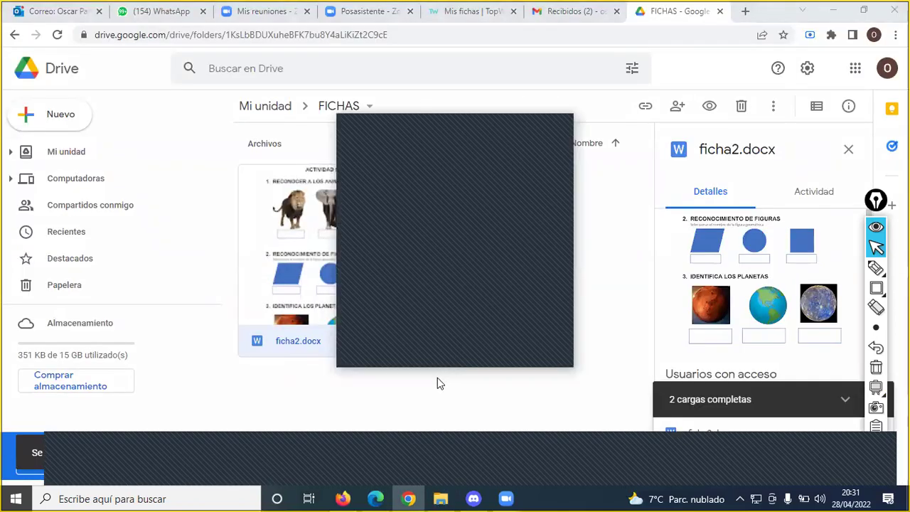
{"action": "left_click", "coordinate": [563, 129]}
{"action": "mouse_move", "coordinate": [375, 499]}
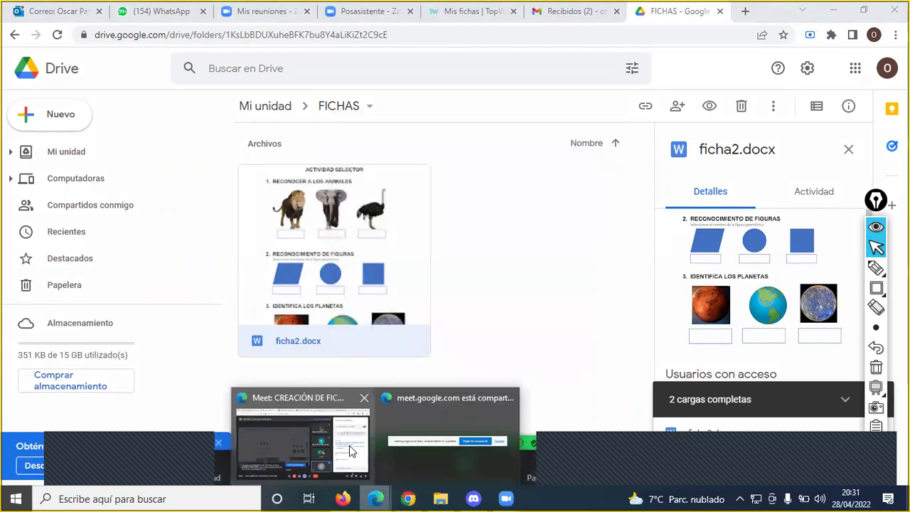
{"action": "left_click", "coordinate": [351, 450]}
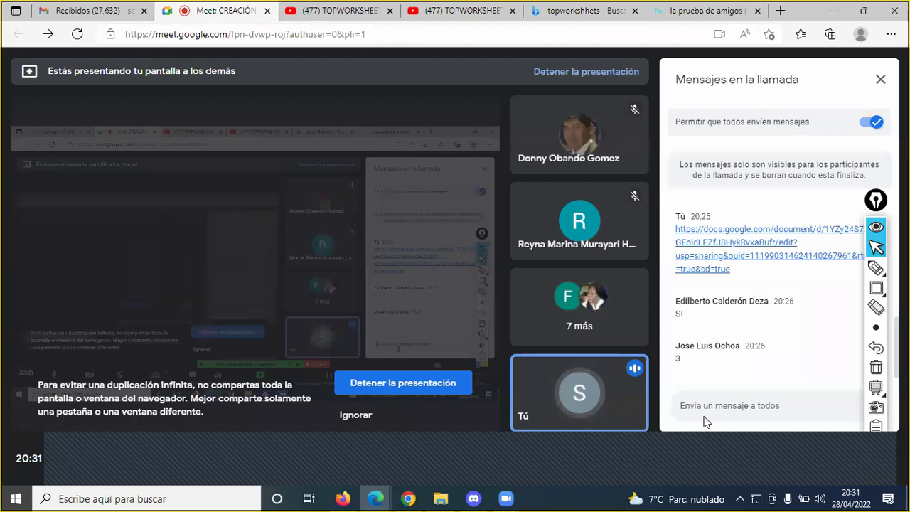
- Paste and send the ficha2.docx link in the Meet chat, then return to Drive
{"action": "left_click", "coordinate": [704, 422]}
{"action": "key", "text": "ctrl+v"}
{"action": "key", "text": "Return"}
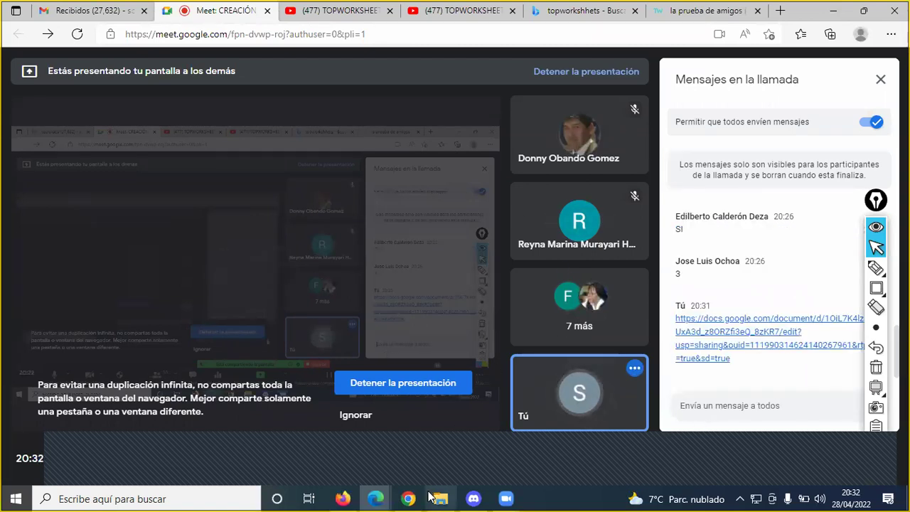
{"action": "left_click", "coordinate": [430, 454]}
{"action": "left_click", "coordinate": [504, 308]}
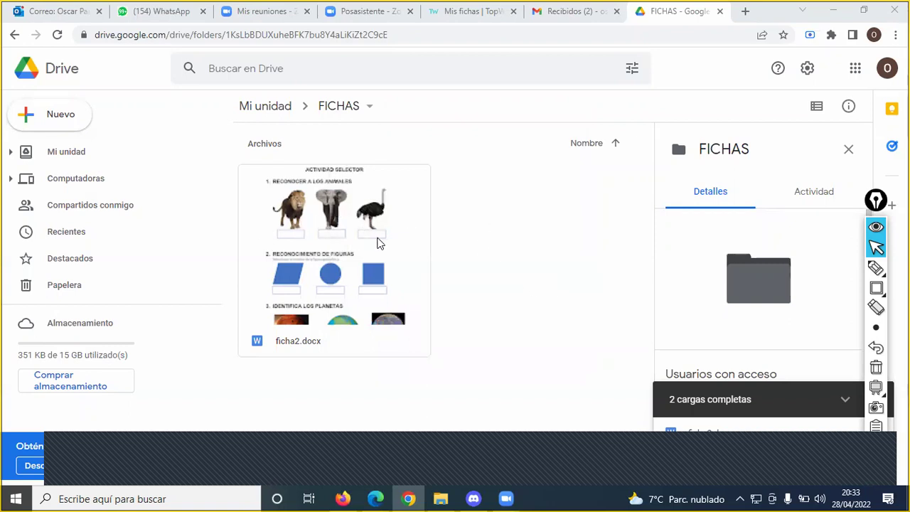
- Check the Mis fichas page, then open ficha2.docx from TALLER_TOPWORKSHEEETS_ENERO in Word
{"action": "left_click", "coordinate": [473, 10]}
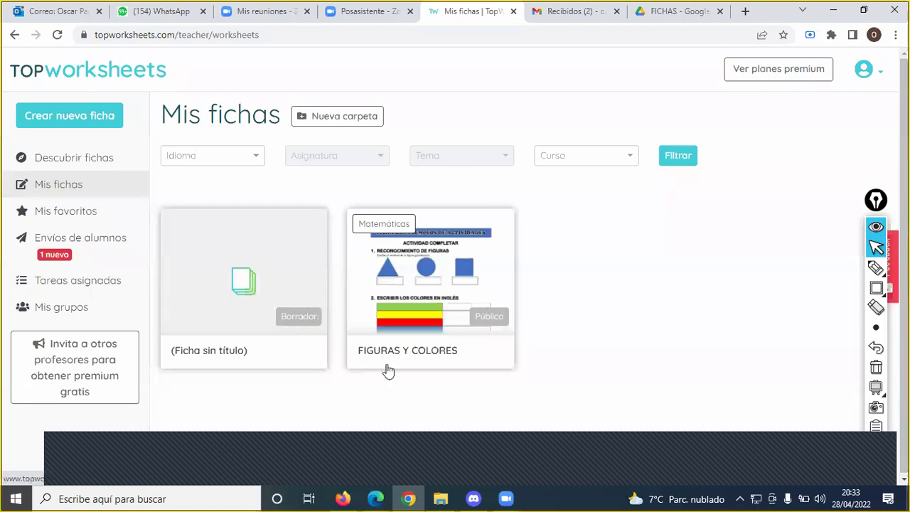
{"action": "left_click", "coordinate": [442, 497]}
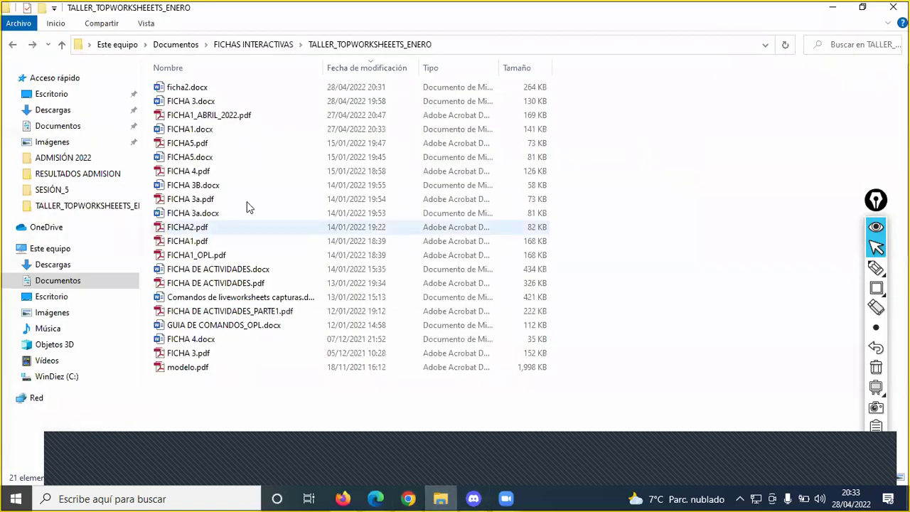
{"action": "double_click", "coordinate": [197, 87]}
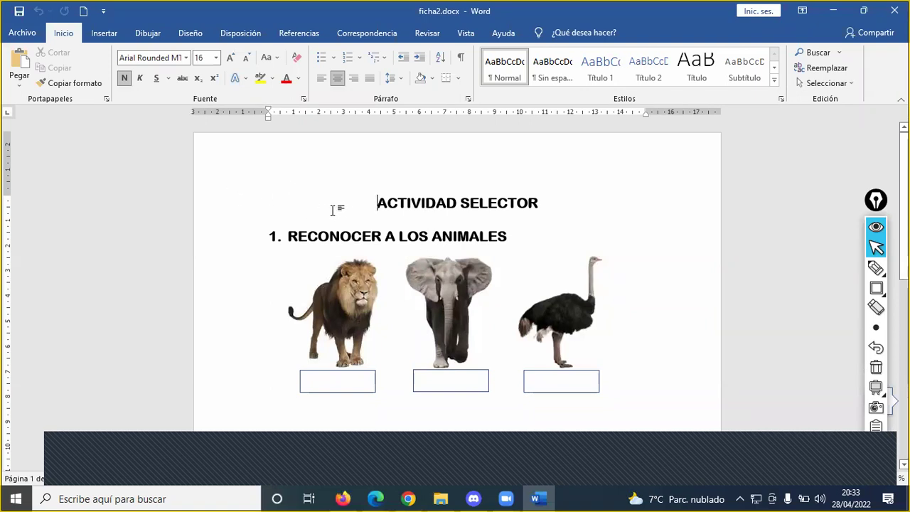
- Look at the Save As file-type list, then cancel back to the document
{"action": "left_click", "coordinate": [22, 33]}
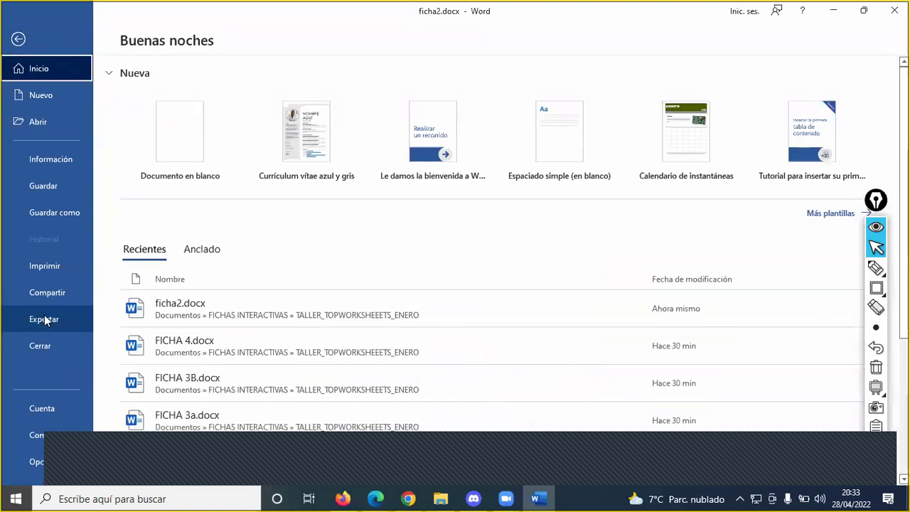
{"action": "left_click", "coordinate": [73, 212]}
{"action": "left_click", "coordinate": [160, 226]}
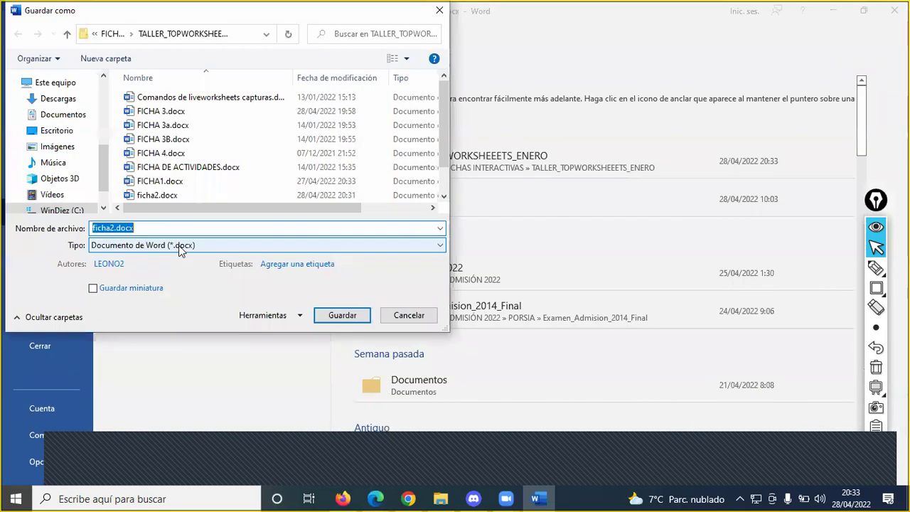
{"action": "left_click", "coordinate": [179, 245]}
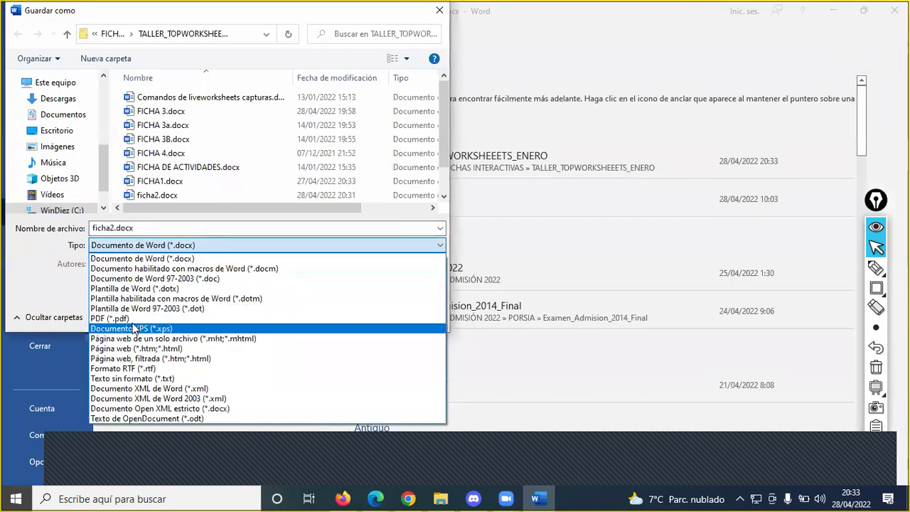
{"action": "left_click", "coordinate": [613, 351]}
{"action": "left_click", "coordinate": [396, 317]}
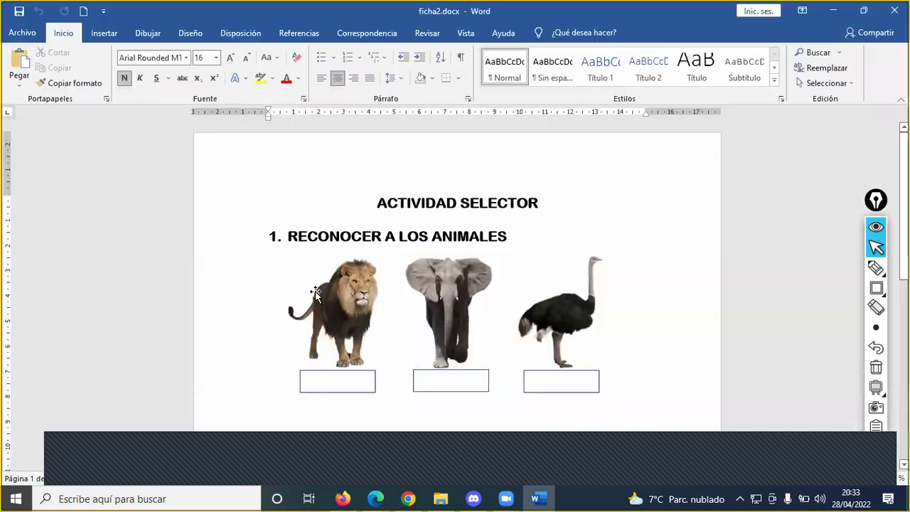
{"action": "key", "text": "Escape"}
- Scroll through the worksheet's animal and figure sections and return to the File page
{"action": "left_click", "coordinate": [308, 236]}
{"action": "scroll", "coordinate": [421, 256], "scroll_direction": "down", "scroll_amount": 4}
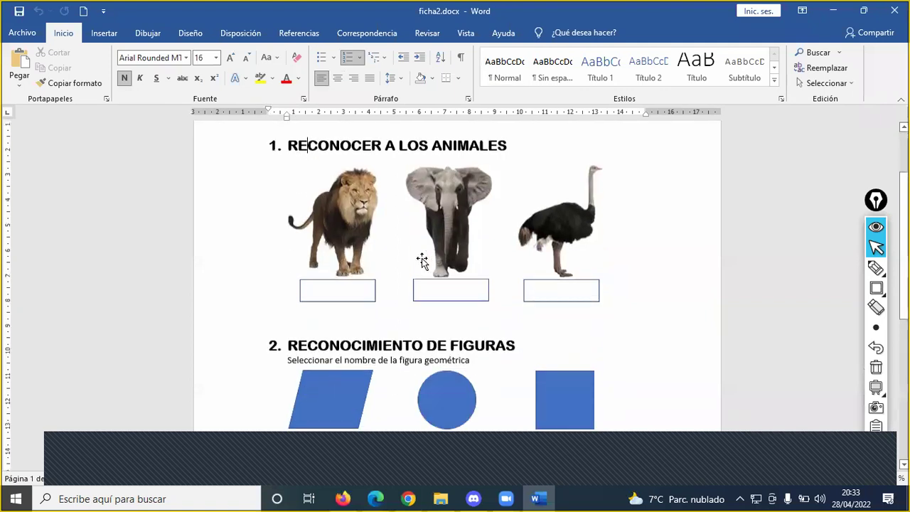
{"action": "scroll", "coordinate": [425, 259], "scroll_direction": "up", "scroll_amount": 1}
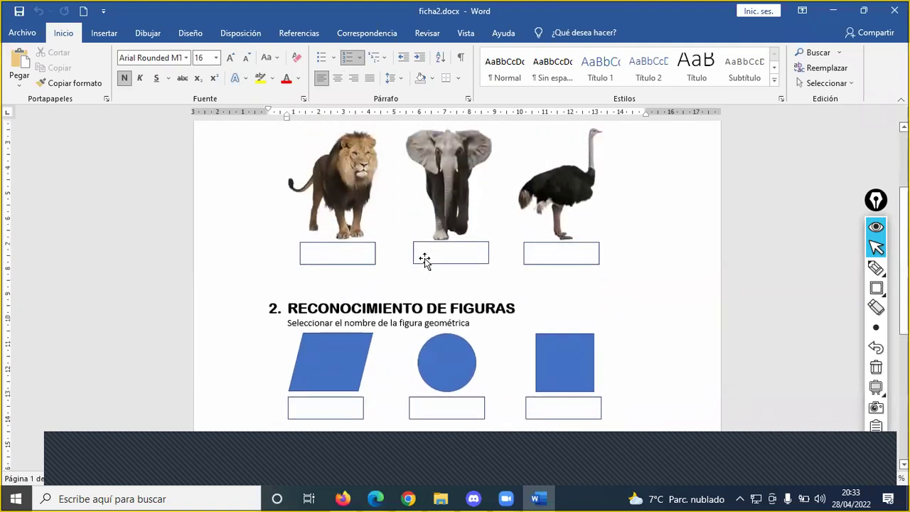
{"action": "scroll", "coordinate": [413, 297], "scroll_direction": "up", "scroll_amount": 3}
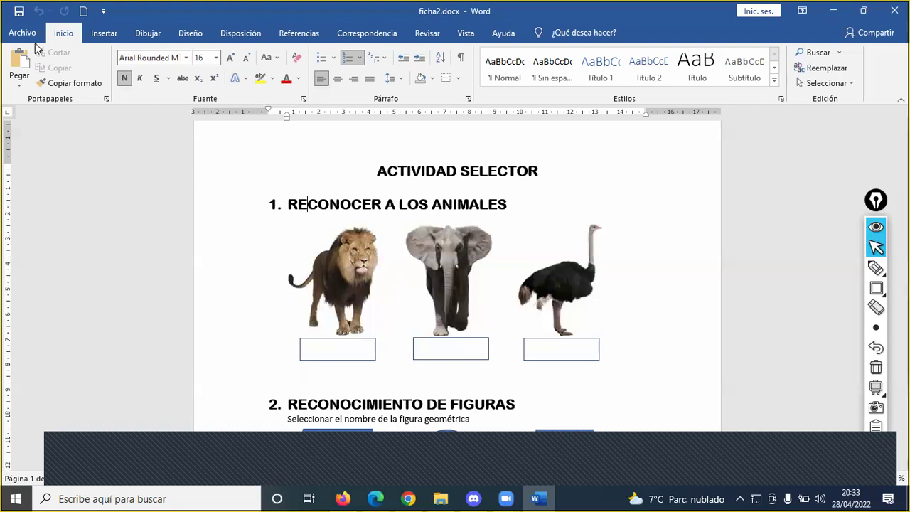
{"action": "left_click", "coordinate": [22, 30]}
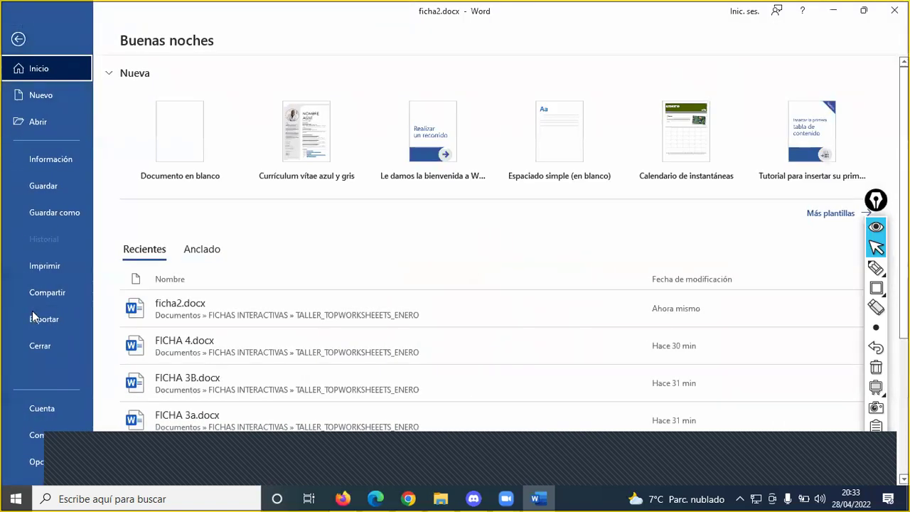
- Export the worksheet to FICHA2.pdf, replacing the old file, and review it in Adobe Reader
{"action": "left_click", "coordinate": [59, 323]}
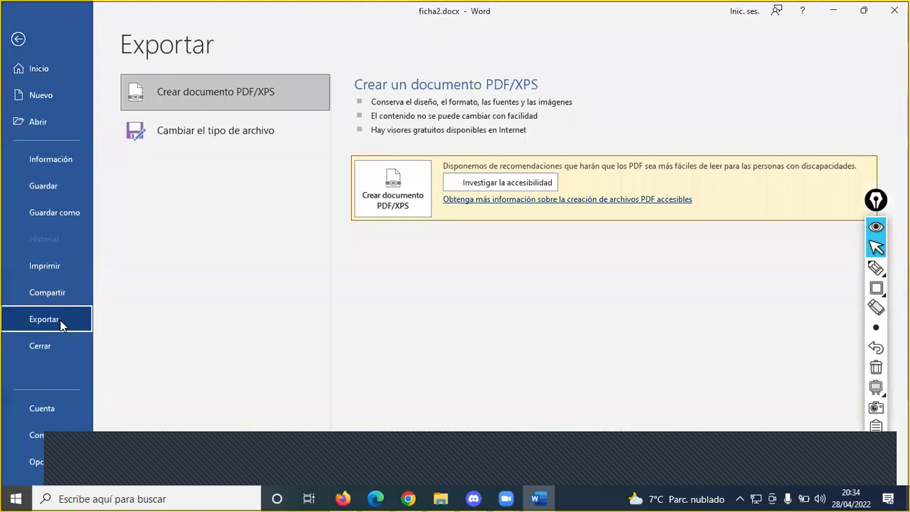
{"action": "left_click", "coordinate": [402, 197]}
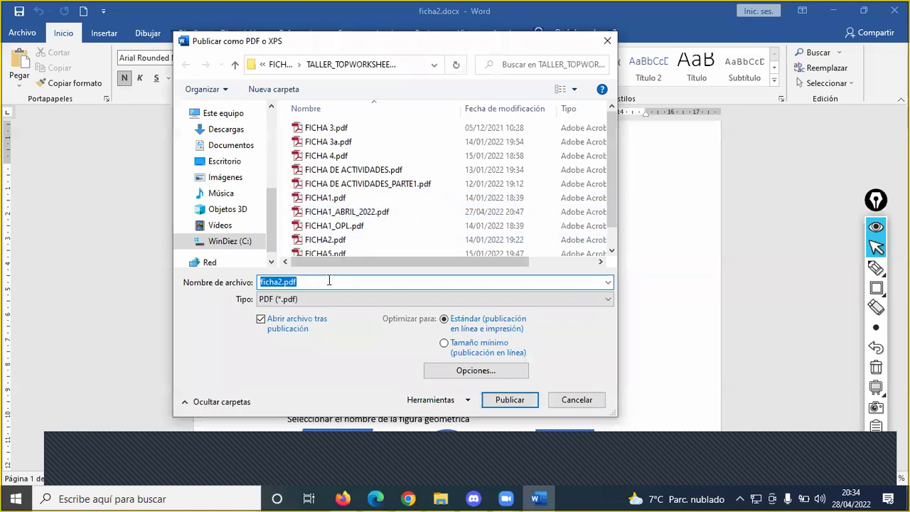
{"action": "left_click", "coordinate": [524, 402]}
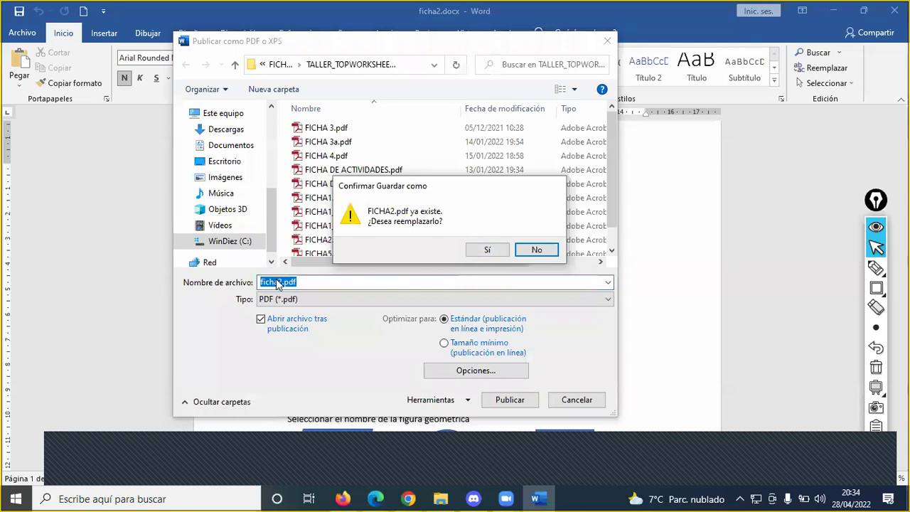
{"action": "left_click", "coordinate": [488, 251]}
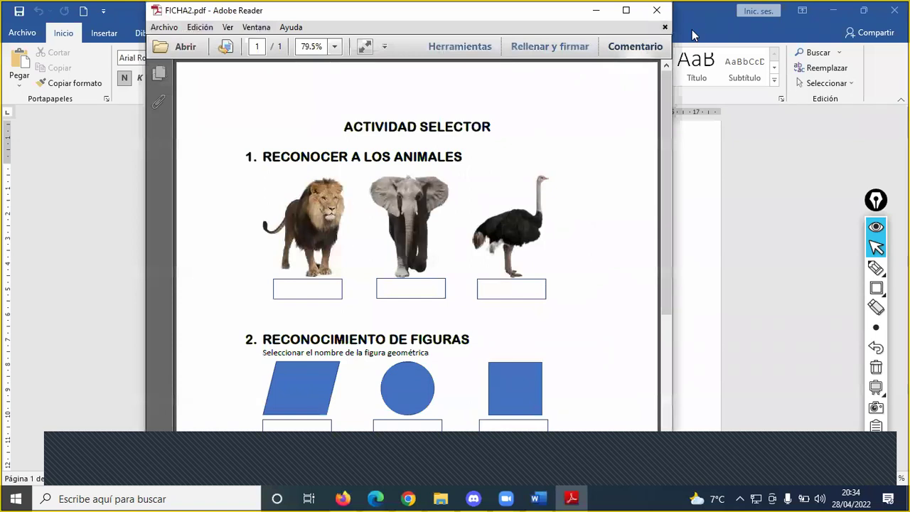
{"action": "left_click", "coordinate": [625, 10]}
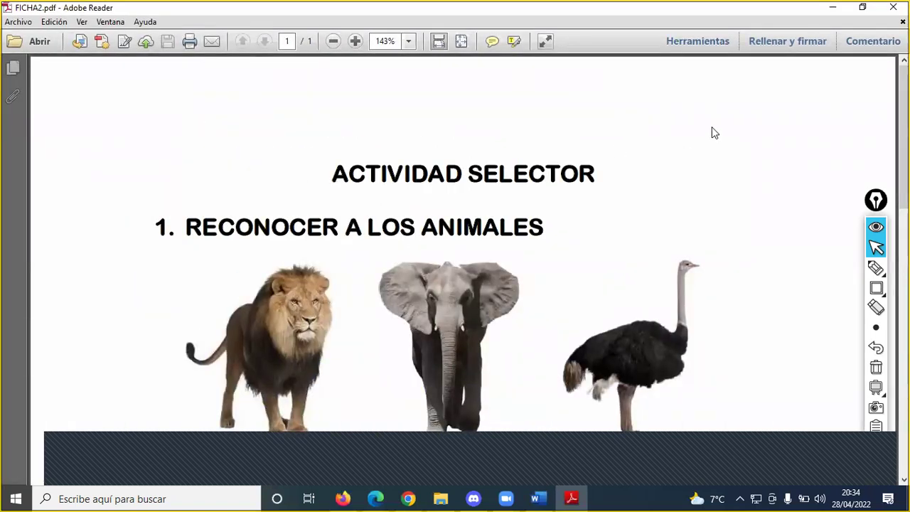
{"action": "left_click", "coordinate": [893, 7]}
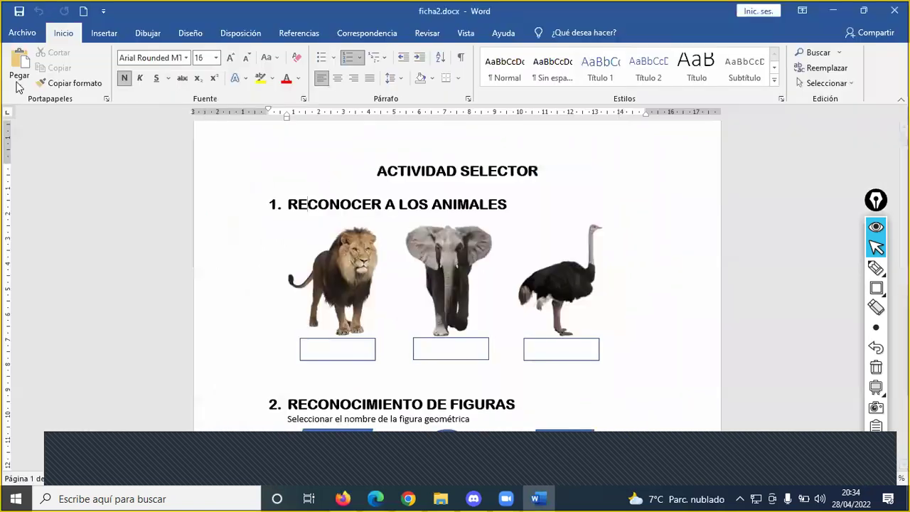
- Export FICHA2.pdf again over the previous copy and close the preview
{"action": "left_click", "coordinate": [22, 33]}
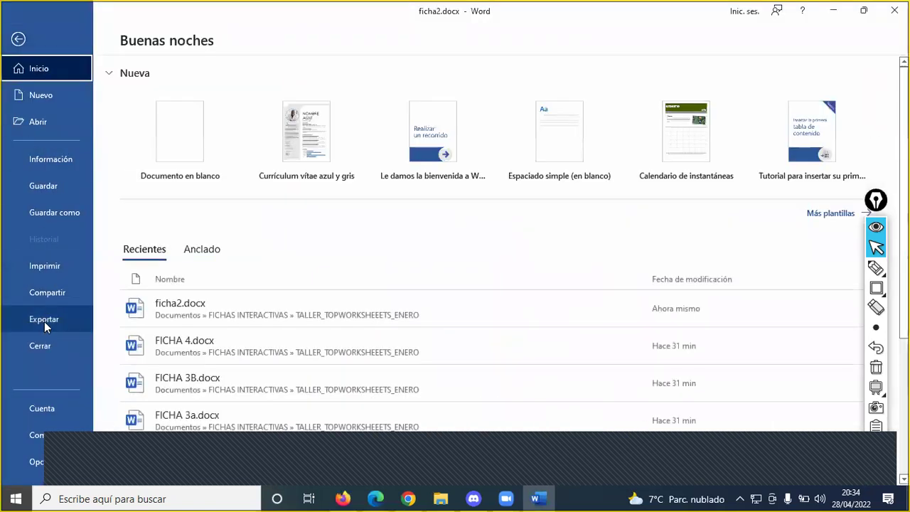
{"action": "left_click", "coordinate": [44, 321]}
{"action": "left_click", "coordinate": [401, 203]}
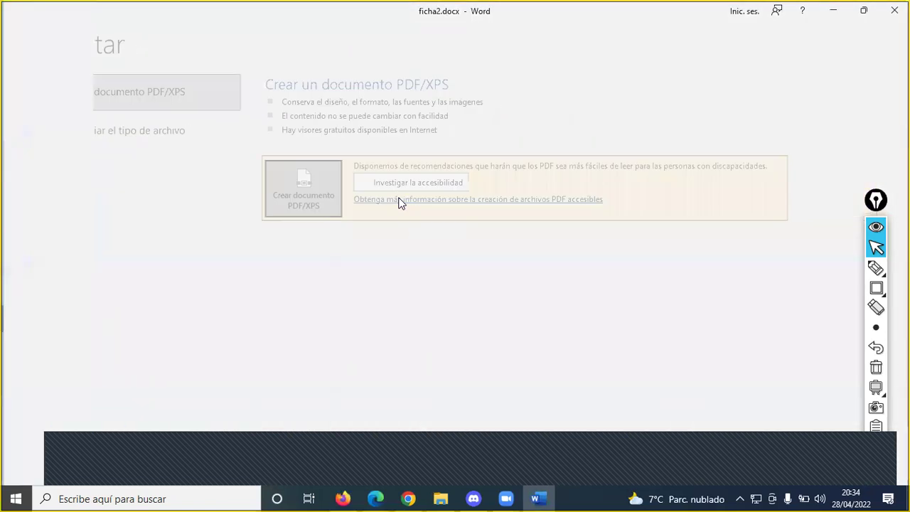
{"action": "left_click", "coordinate": [518, 404]}
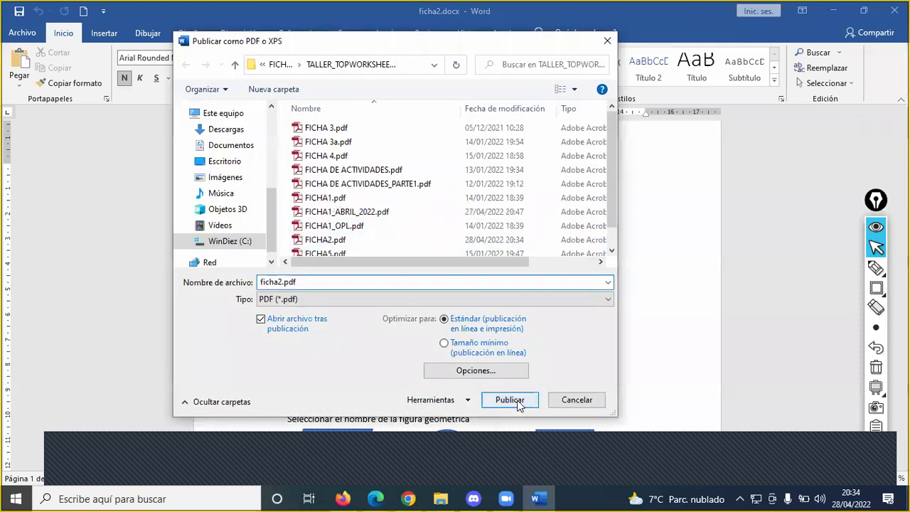
{"action": "left_click", "coordinate": [492, 253]}
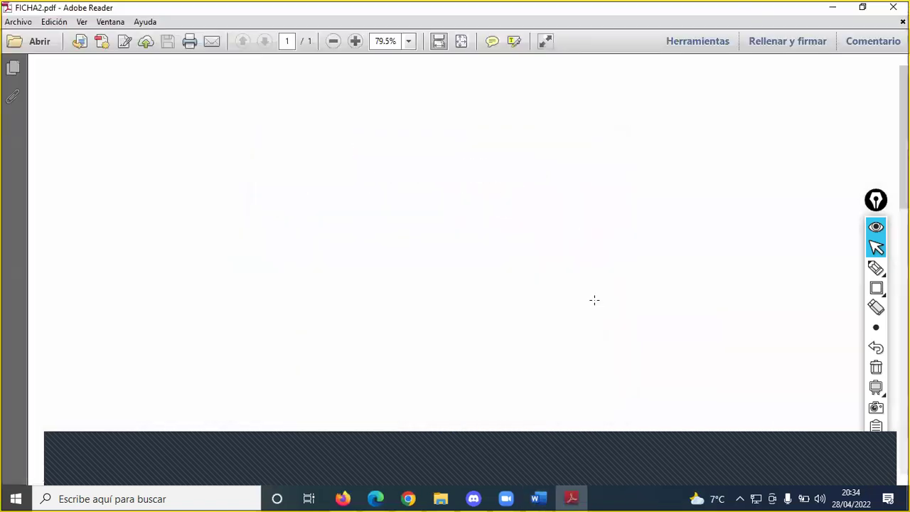
{"action": "left_click", "coordinate": [893, 7]}
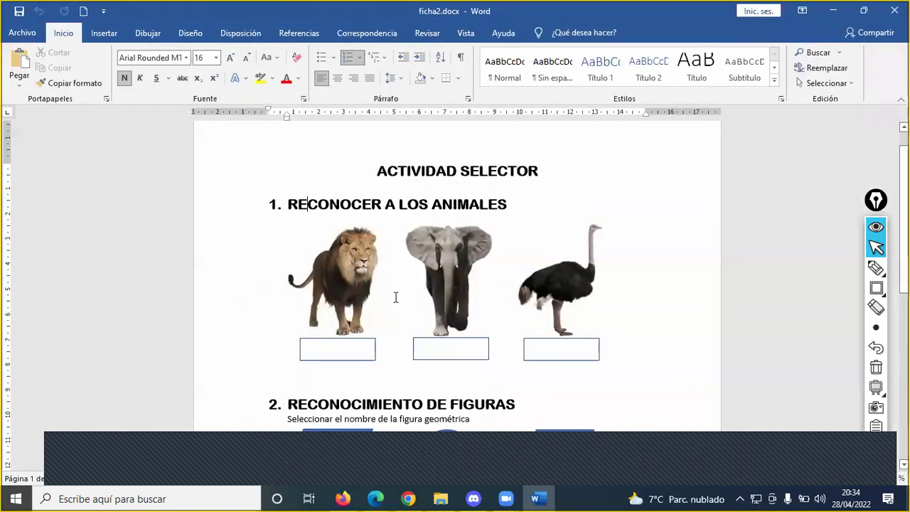
{"action": "scroll", "coordinate": [404, 290], "scroll_direction": "up", "scroll_amount": 3, "text": "ctrl"}
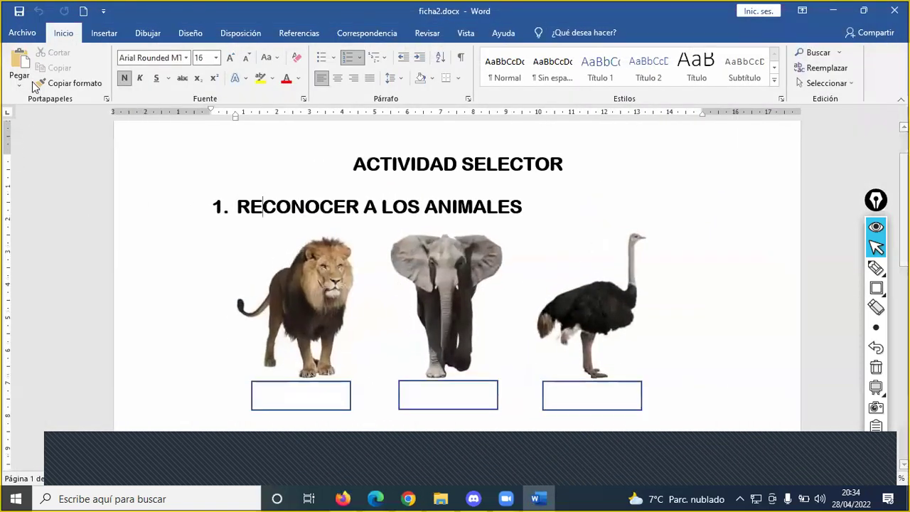
{"action": "left_click", "coordinate": [22, 32]}
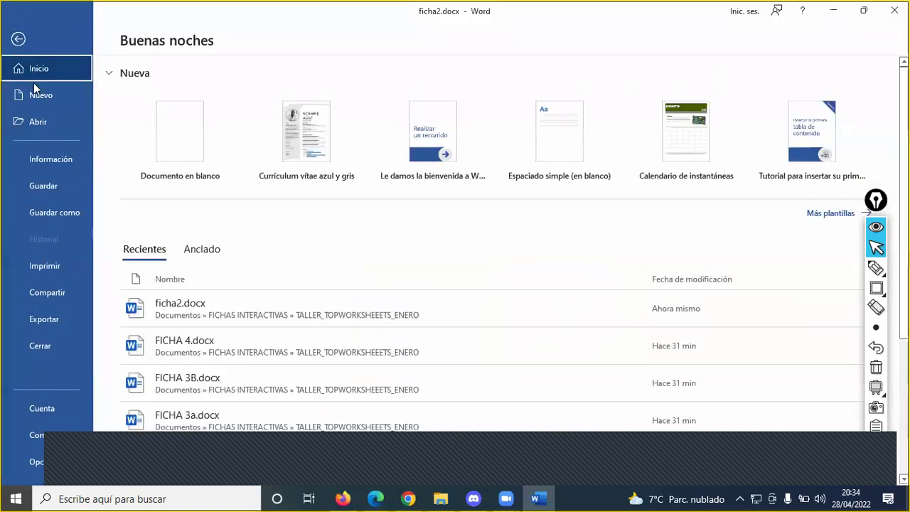
- Save the worksheet as PDF type FICHA2.pdf, replacing the existing file
{"action": "left_click", "coordinate": [66, 217]}
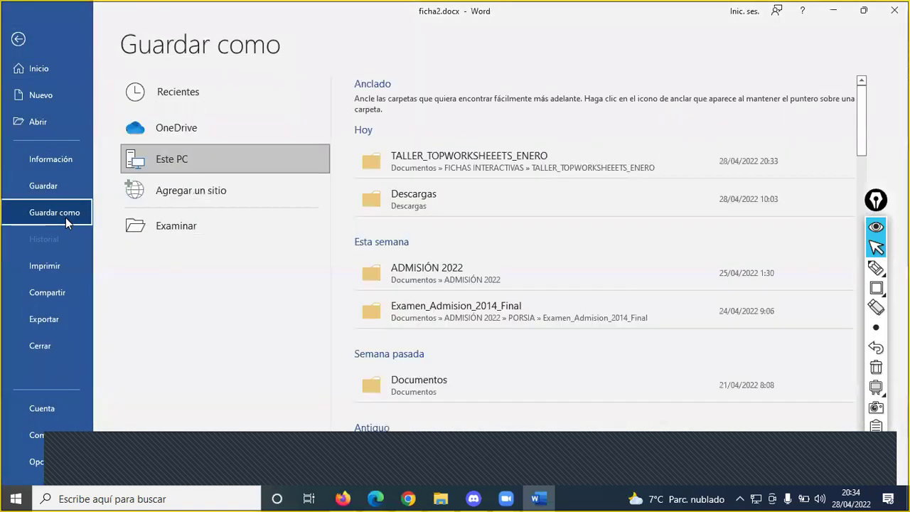
{"action": "left_click", "coordinate": [152, 225]}
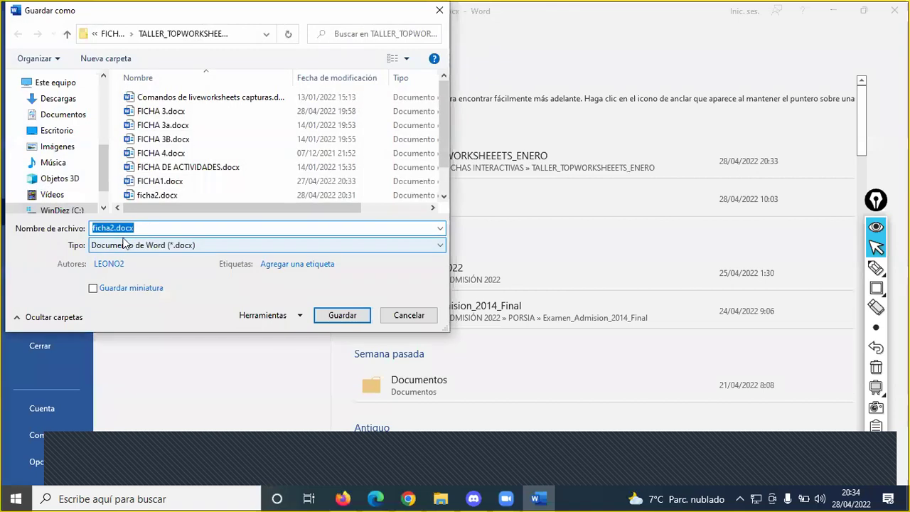
{"action": "left_click", "coordinate": [130, 246]}
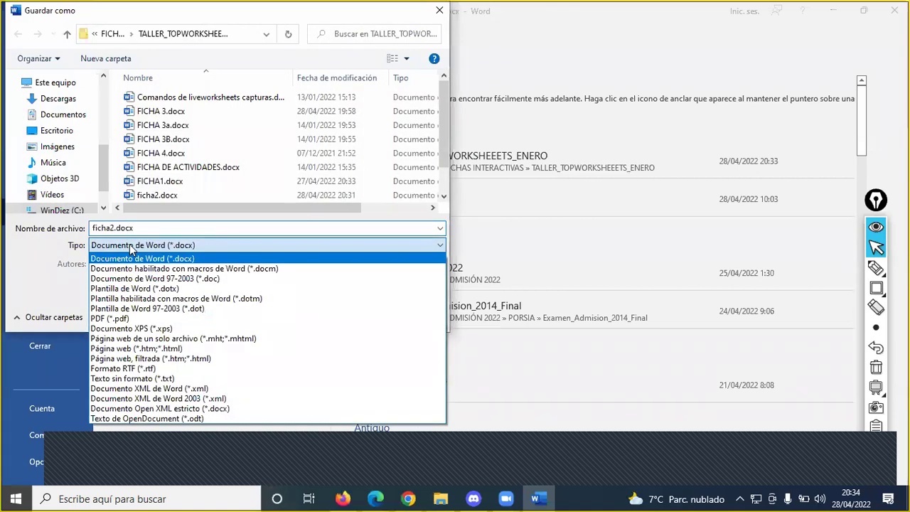
{"action": "left_click", "coordinate": [118, 318]}
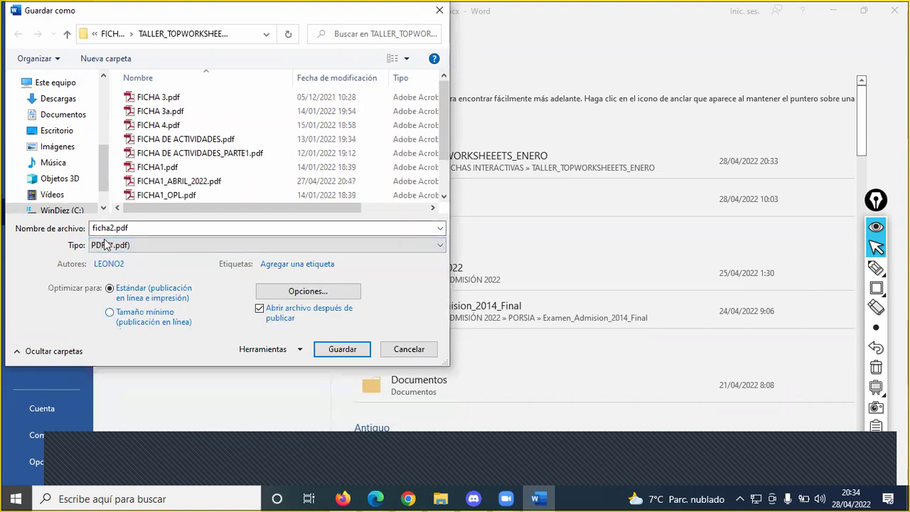
{"action": "left_click", "coordinate": [345, 348]}
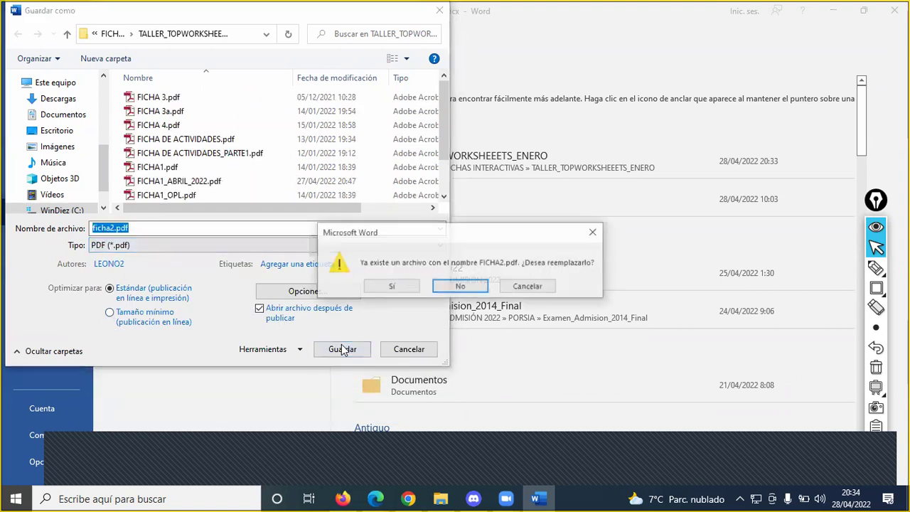
{"action": "left_click", "coordinate": [391, 286]}
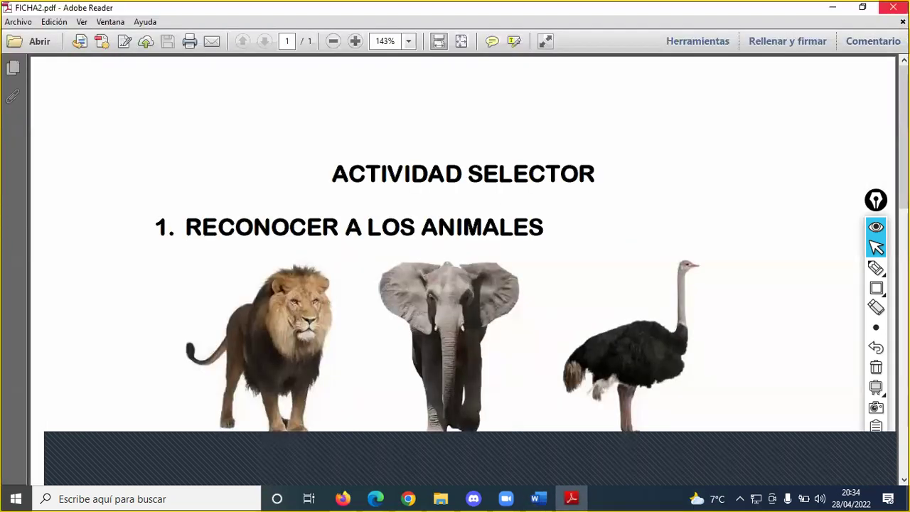
{"action": "left_click", "coordinate": [893, 7]}
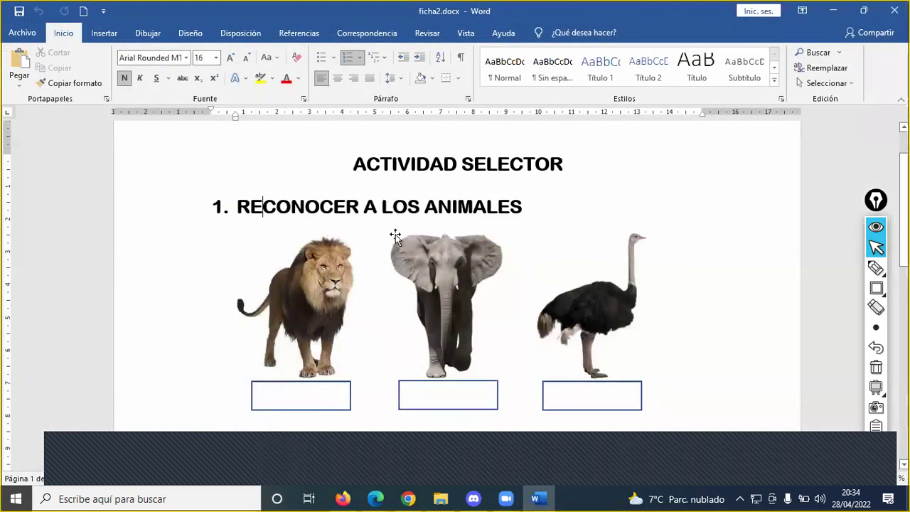
- Save FICHA2.pdf once more over the old copy and switch to the folder in File Explorer
{"action": "left_click", "coordinate": [22, 33]}
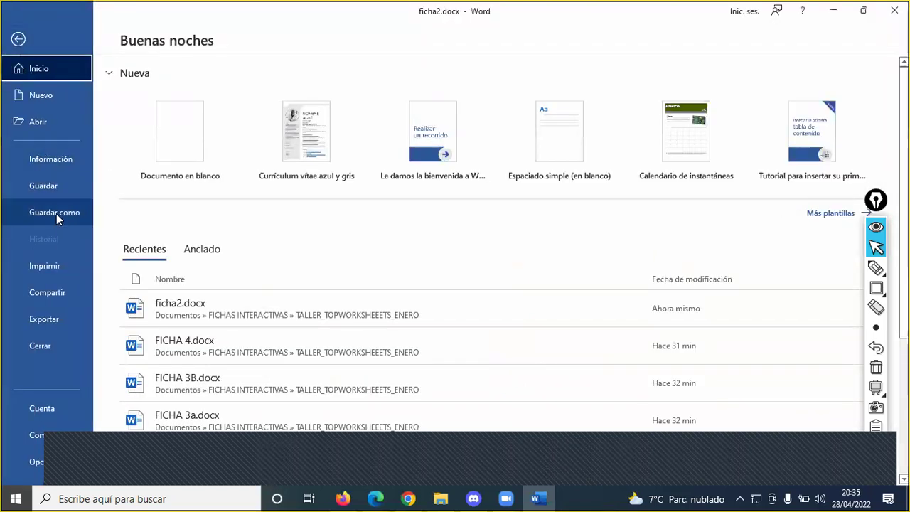
{"action": "left_click", "coordinate": [56, 212]}
{"action": "left_click", "coordinate": [191, 229]}
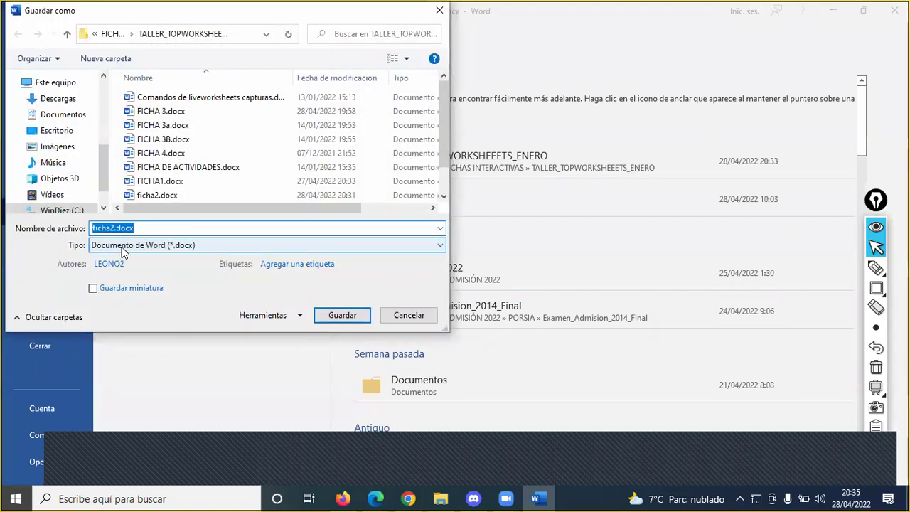
{"action": "left_click", "coordinate": [127, 246]}
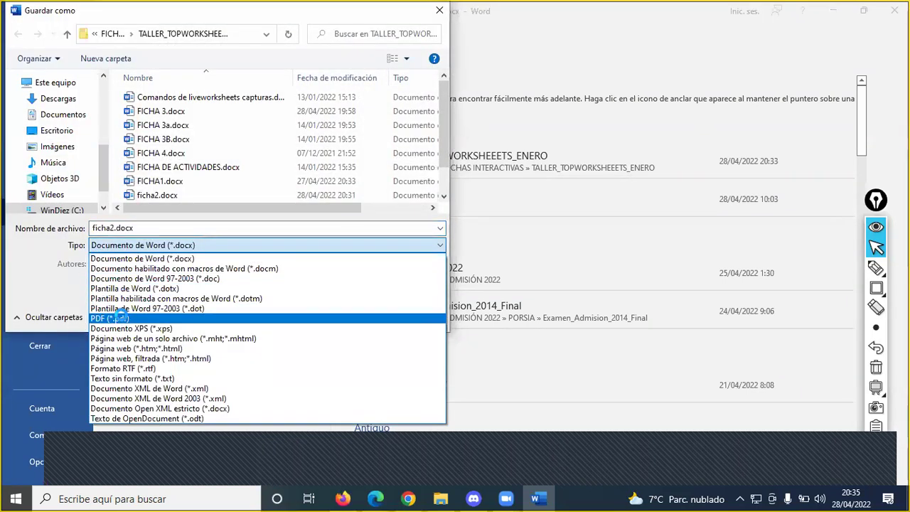
{"action": "left_click", "coordinate": [114, 317]}
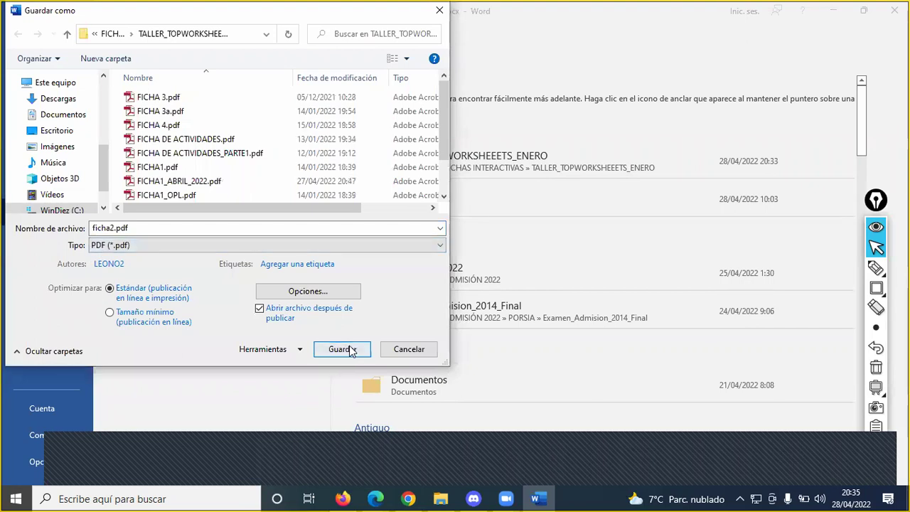
{"action": "left_click", "coordinate": [342, 349]}
{"action": "left_click", "coordinate": [391, 286]}
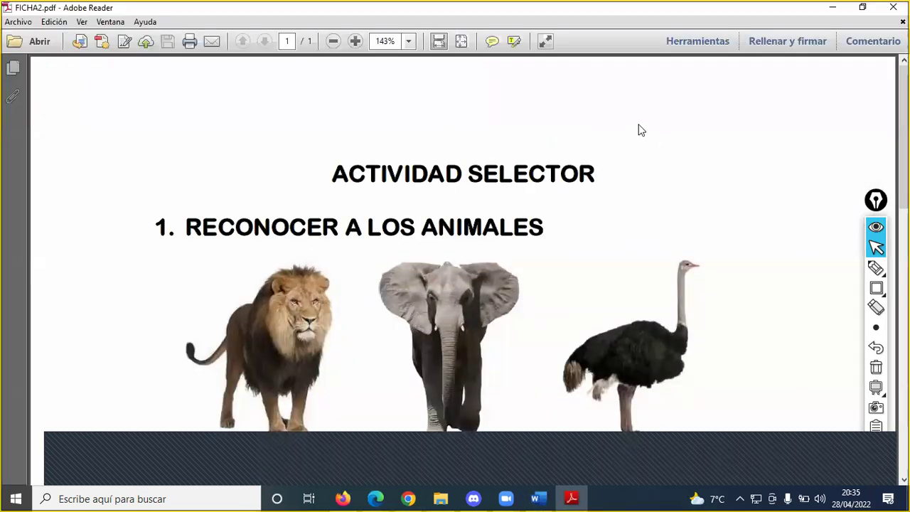
{"action": "left_click", "coordinate": [892, 7]}
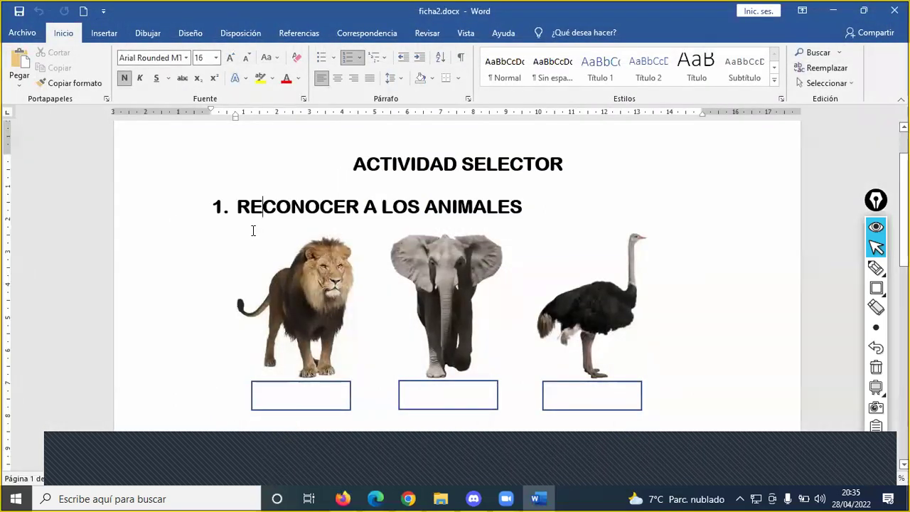
{"action": "key", "text": "alt+Tab"}
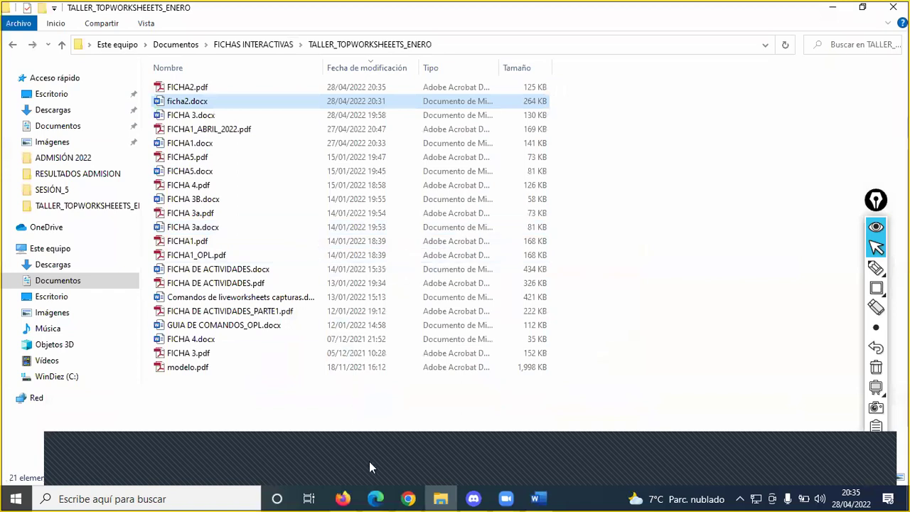
- On the TopWorksheets Mis fichas page, draw a red circle and arrow highlighting the logo
{"action": "left_click", "coordinate": [413, 498]}
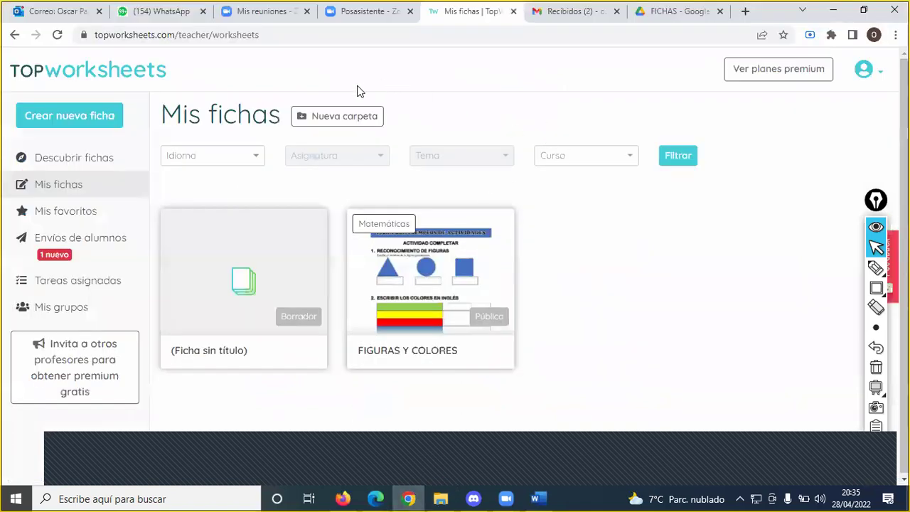
{"action": "left_click", "coordinate": [876, 267]}
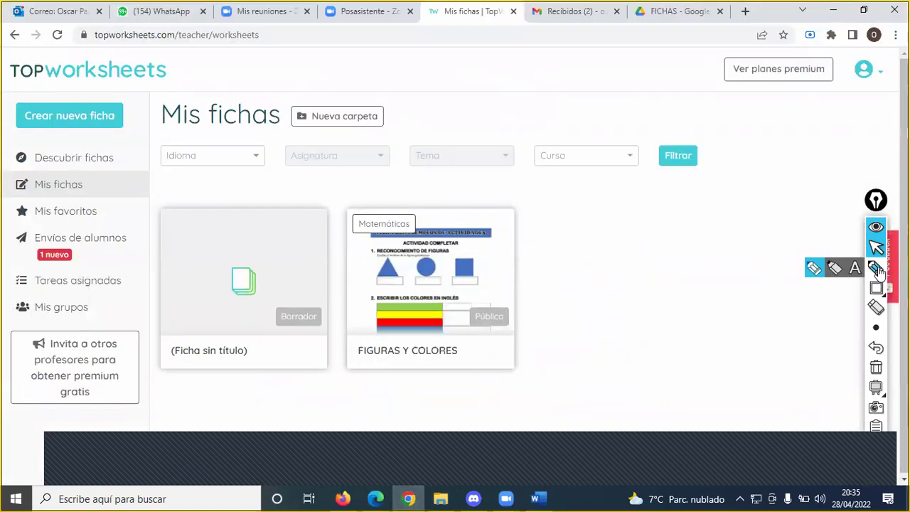
{"action": "mouse_move", "coordinate": [126, 93]}
{"action": "left_mouse_down"}
{"action": "mouse_move", "coordinate": [4, 93]}
{"action": "mouse_move", "coordinate": [6, 129]}
{"action": "mouse_move", "coordinate": [114, 140]}
{"action": "mouse_move", "coordinate": [131, 93]}
{"action": "left_mouse_up"}
{"action": "mouse_move", "coordinate": [206, 74]}
{"action": "left_mouse_down"}
{"action": "mouse_move", "coordinate": [165, 119]}
{"action": "mouse_move", "coordinate": [132, 114]}
{"action": "mouse_move", "coordinate": [163, 112]}
{"action": "mouse_move", "coordinate": [135, 113]}
{"action": "mouse_move", "coordinate": [145, 126]}
{"action": "mouse_move", "coordinate": [155, 120]}
{"action": "left_mouse_up"}
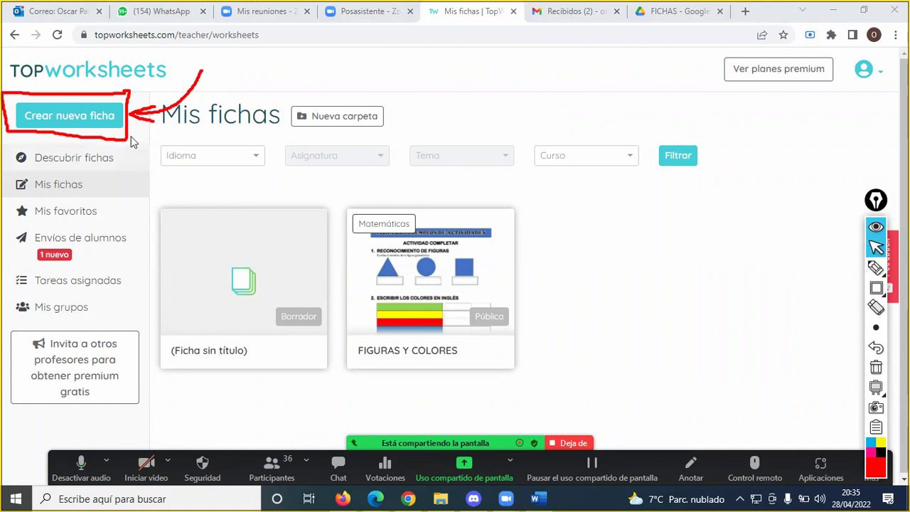
{"action": "left_click", "coordinate": [71, 117]}
- Open the 'Crear nueva ficha' choices, dismissing and reopening them once
{"action": "left_click", "coordinate": [71, 117]}
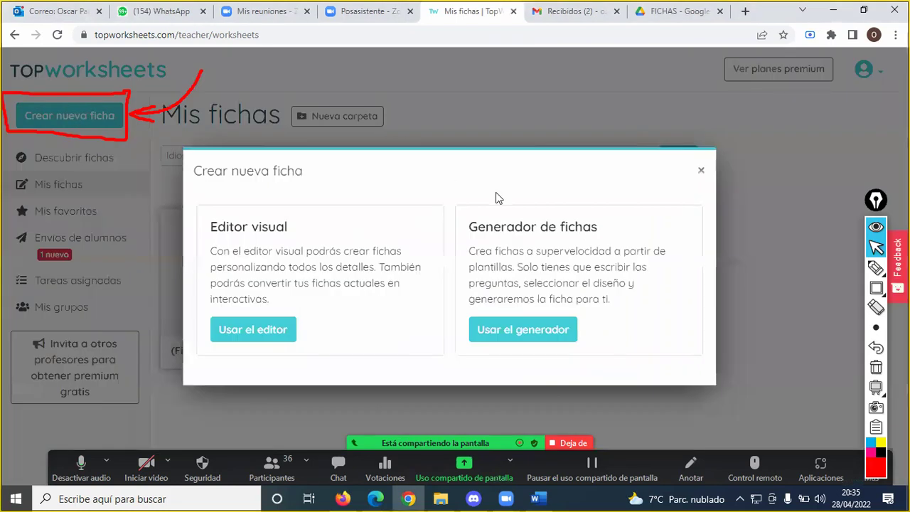
{"action": "left_click", "coordinate": [529, 116]}
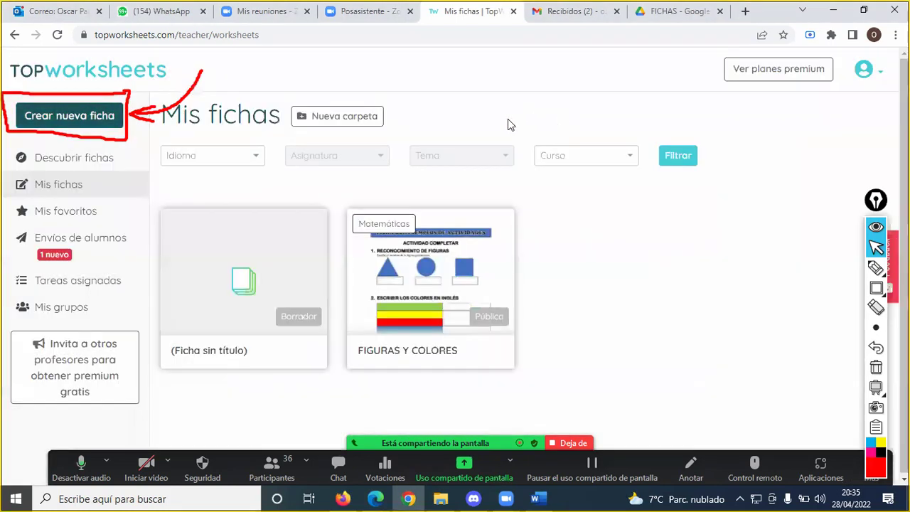
{"action": "left_click", "coordinate": [74, 116]}
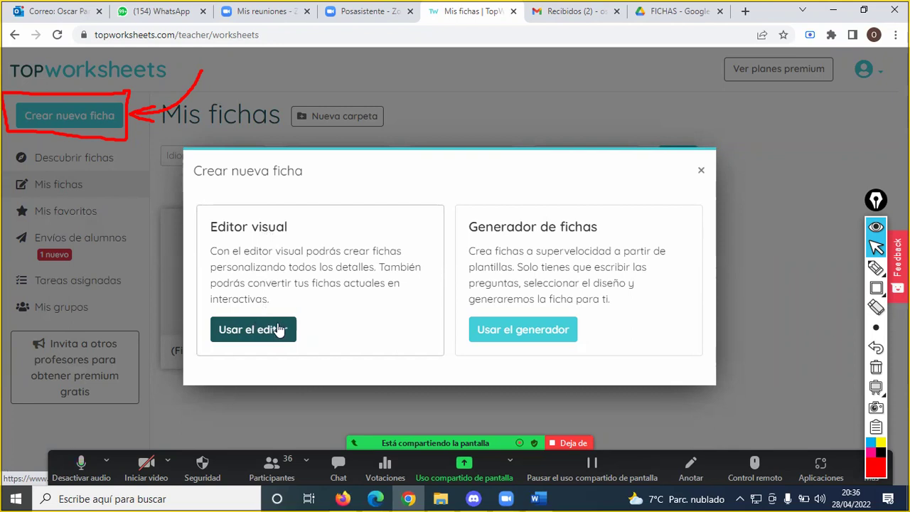
- Choose 'Usar el editor' with 'Usar un documento existente', circling that option on screen
{"action": "left_click", "coordinate": [271, 336]}
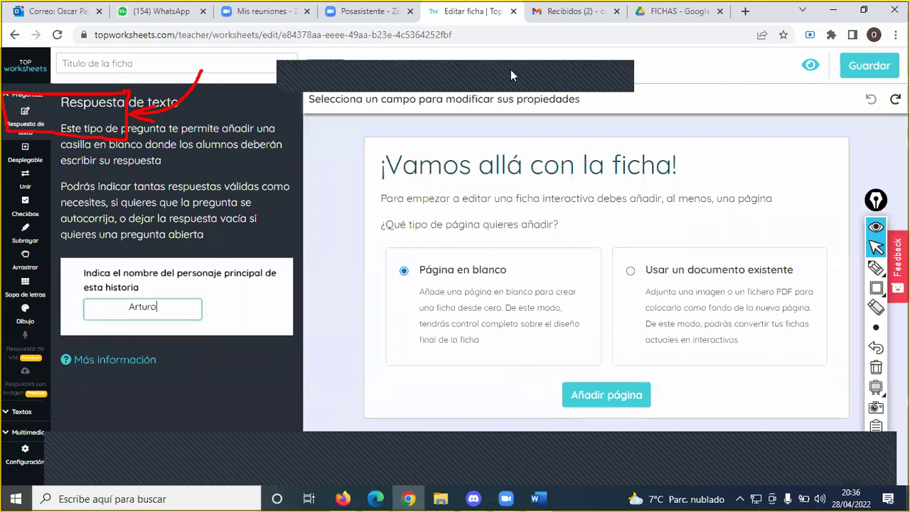
{"action": "left_click", "coordinate": [632, 271]}
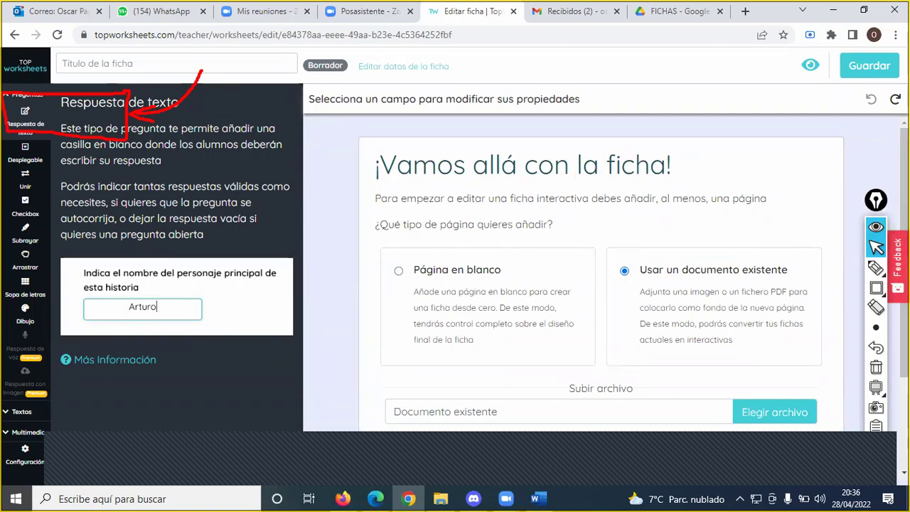
{"action": "left_click", "coordinate": [876, 269]}
{"action": "mouse_move", "coordinate": [610, 258]}
{"action": "left_mouse_down"}
{"action": "mouse_move", "coordinate": [612, 284]}
{"action": "mouse_move", "coordinate": [782, 287]}
{"action": "mouse_move", "coordinate": [802, 279]}
{"action": "mouse_move", "coordinate": [797, 249]}
{"action": "mouse_move", "coordinate": [611, 259]}
{"action": "left_mouse_up"}
{"action": "mouse_move", "coordinate": [694, 214]}
{"action": "left_mouse_down"}
{"action": "mouse_move", "coordinate": [688, 249]}
{"action": "mouse_move", "coordinate": [707, 225]}
{"action": "left_mouse_up"}
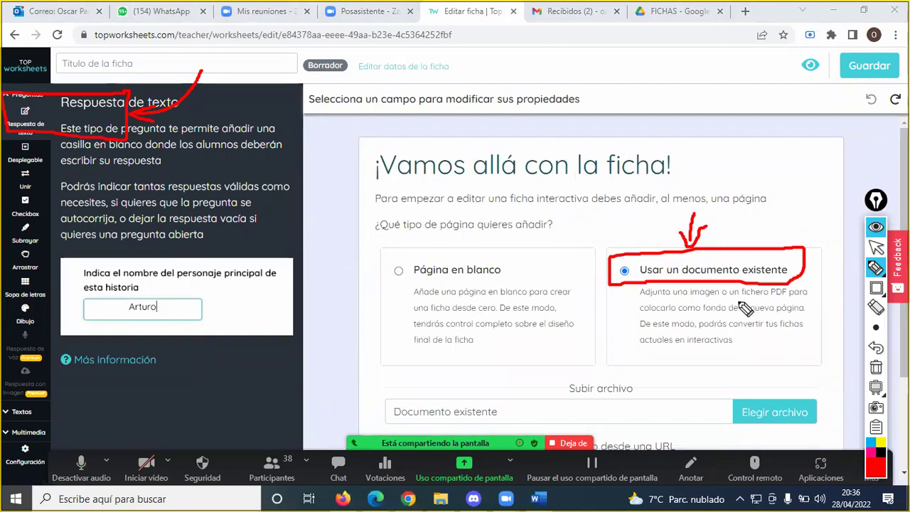
{"action": "key", "text": "ctrl+F1"}
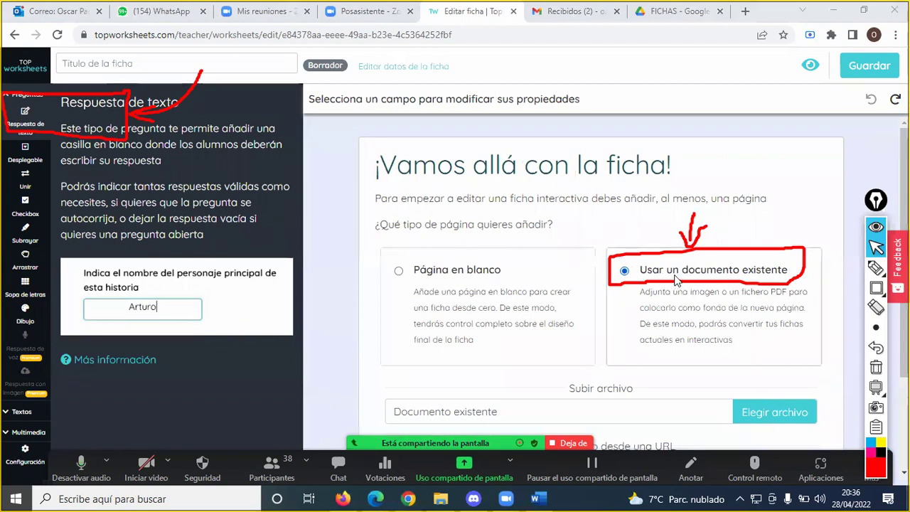
- Upload FICHA2.pdf as the new worksheet's page background
{"action": "left_click", "coordinate": [760, 416]}
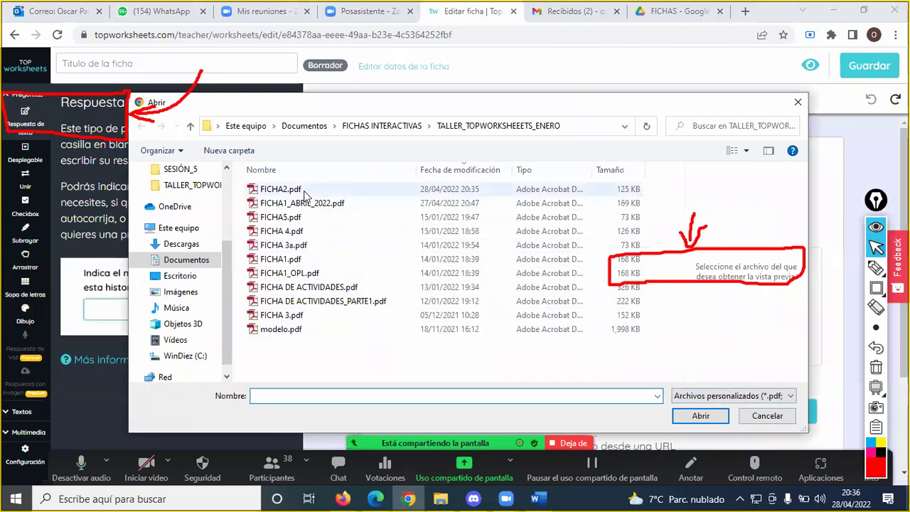
{"action": "left_click", "coordinate": [302, 190]}
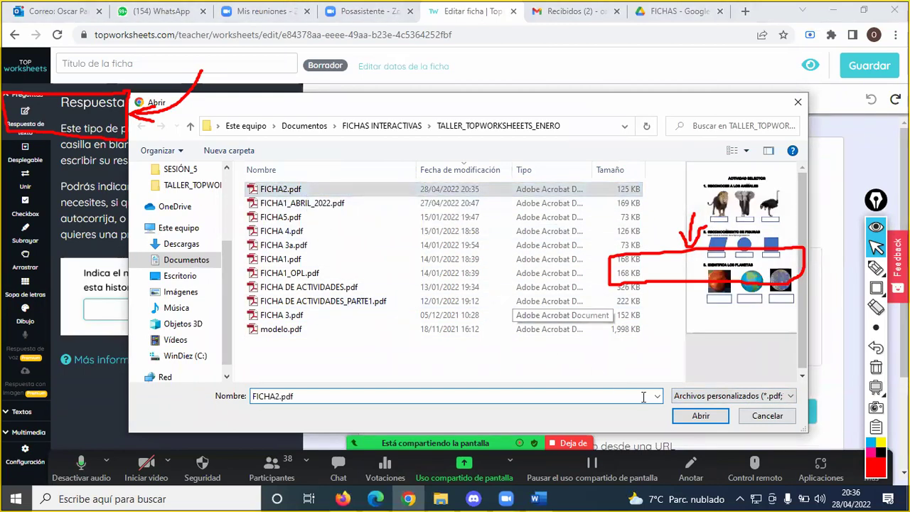
{"action": "left_click", "coordinate": [700, 417]}
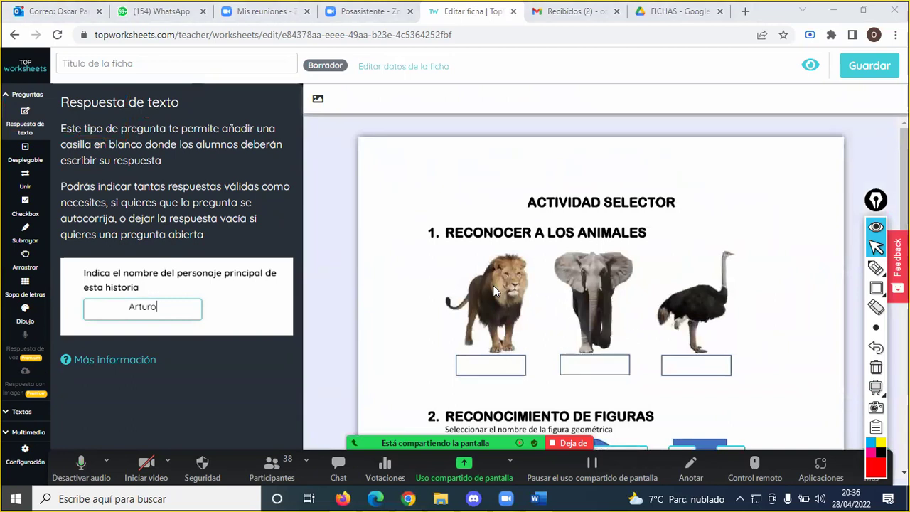
{"action": "scroll", "coordinate": [530, 290], "scroll_direction": "down", "scroll_amount": 4}
{"action": "scroll", "coordinate": [532, 289], "scroll_direction": "up", "scroll_amount": 4}
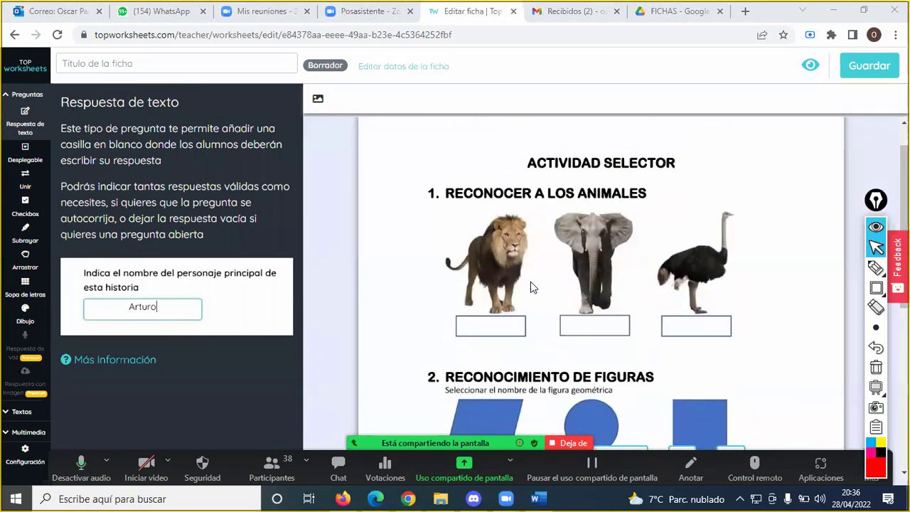
{"action": "scroll", "coordinate": [532, 278], "scroll_direction": "down", "scroll_amount": 5}
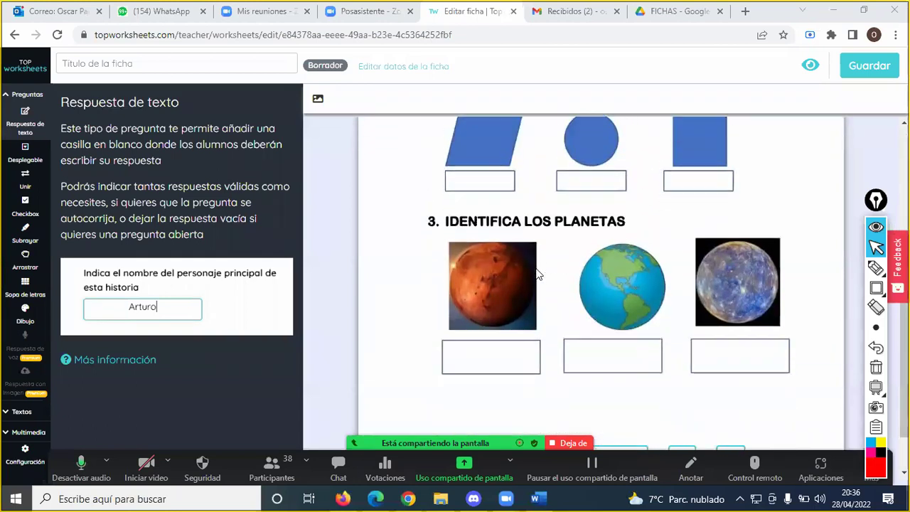
{"action": "scroll", "coordinate": [537, 270], "scroll_direction": "up", "scroll_amount": 5}
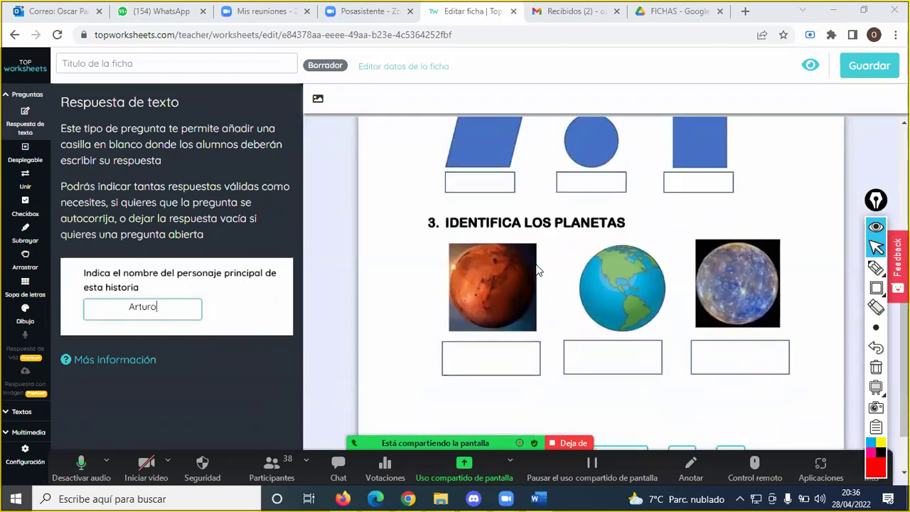
{"action": "scroll", "coordinate": [537, 270], "scroll_direction": "up", "scroll_amount": 2}
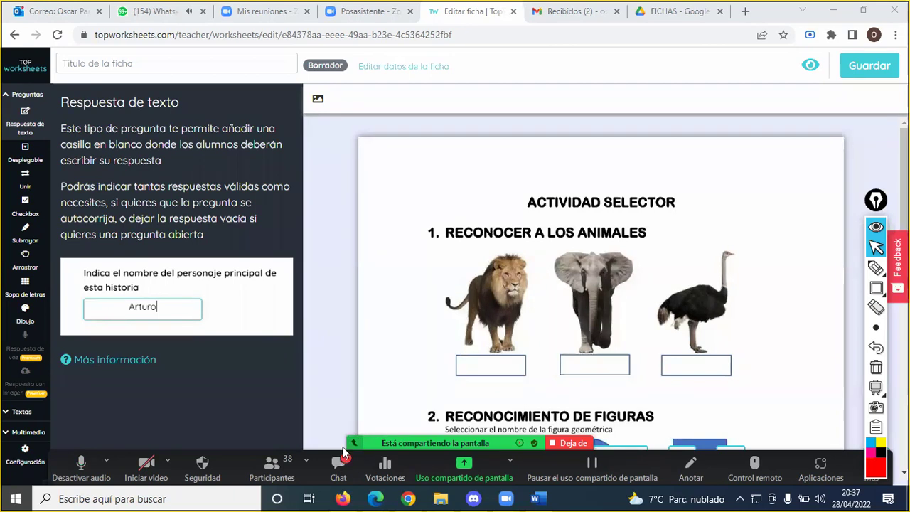
{"action": "left_click", "coordinate": [340, 466]}
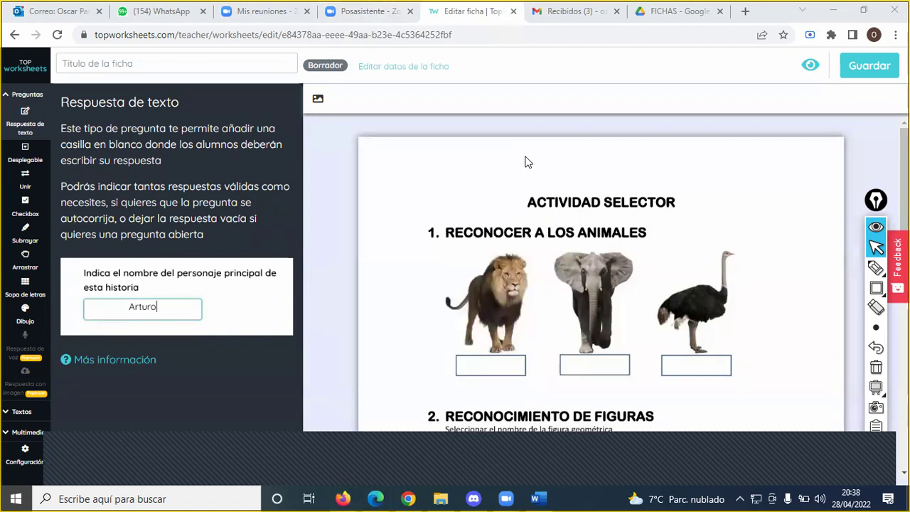
- From Mis fichas, start a new worksheet in the editor using 'Usar un documento existente'
{"action": "left_click", "coordinate": [23, 69]}
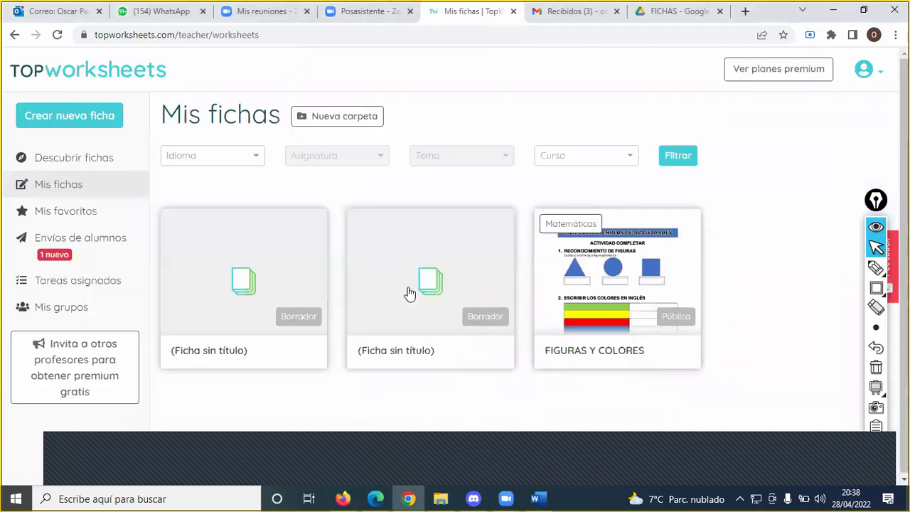
{"action": "left_click", "coordinate": [65, 118]}
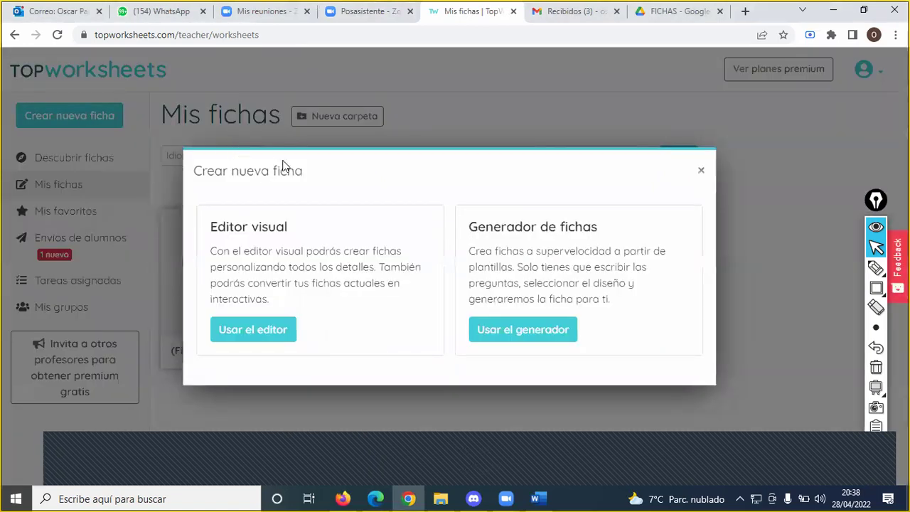
{"action": "left_click", "coordinate": [256, 335]}
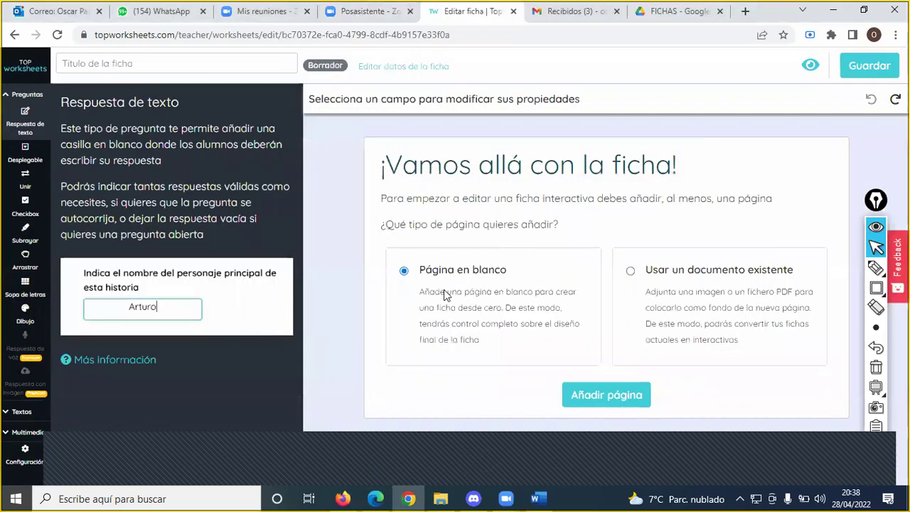
{"action": "left_click", "coordinate": [639, 273]}
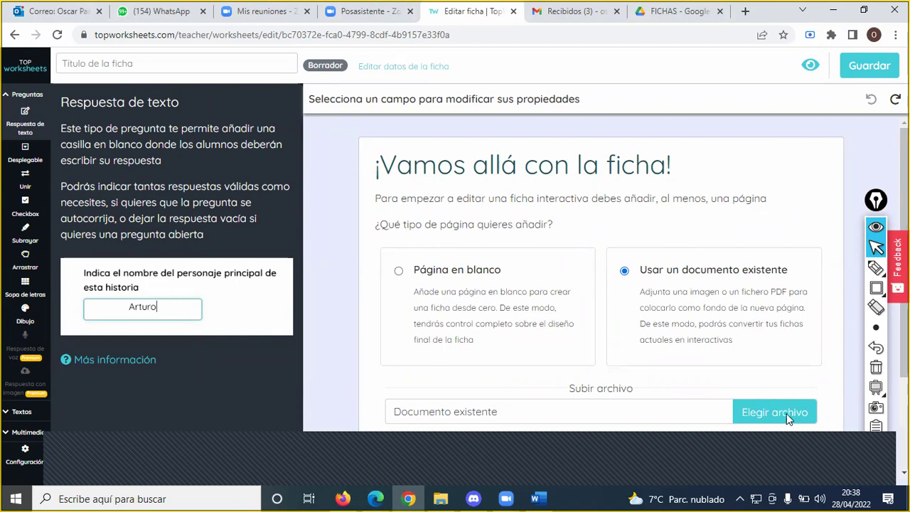
{"action": "scroll", "coordinate": [786, 413], "scroll_direction": "down", "scroll_amount": 1}
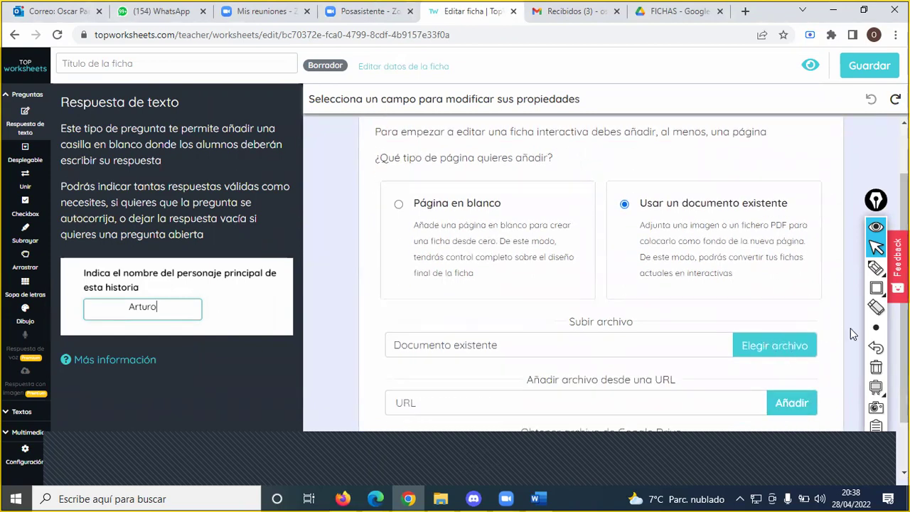
- Frame the upload options on screen, then upload FICHA2.pdf as the background
{"action": "left_click", "coordinate": [876, 288]}
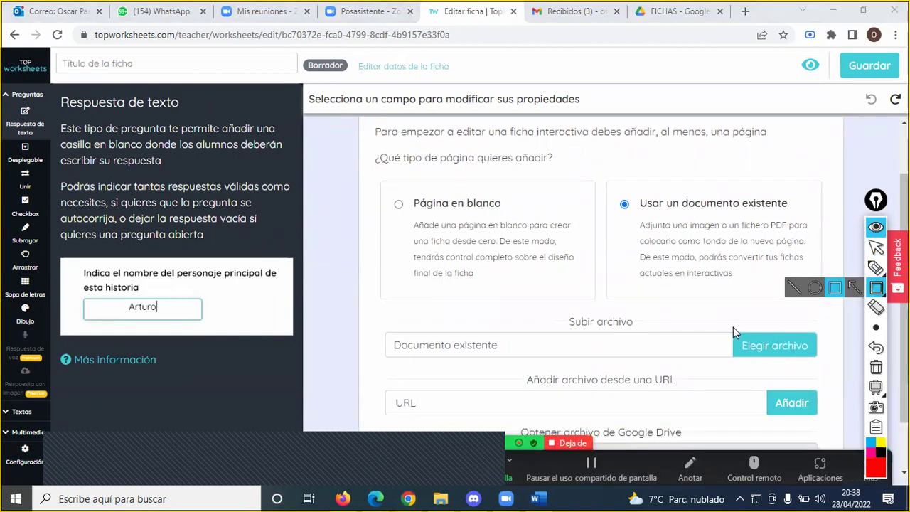
{"action": "left_click_drag", "start_coordinate": [729, 326], "coordinate": [827, 364]}
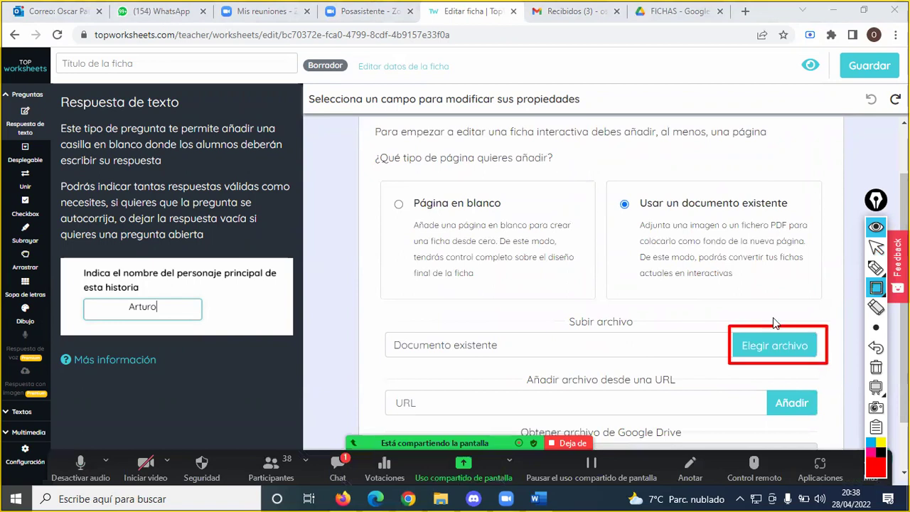
{"action": "mouse_move", "coordinate": [606, 184]}
{"action": "left_mouse_down"}
{"action": "mouse_move", "coordinate": [616, 194]}
{"action": "mouse_move", "coordinate": [803, 215]}
{"action": "left_mouse_up"}
{"action": "key", "text": "Escape"}
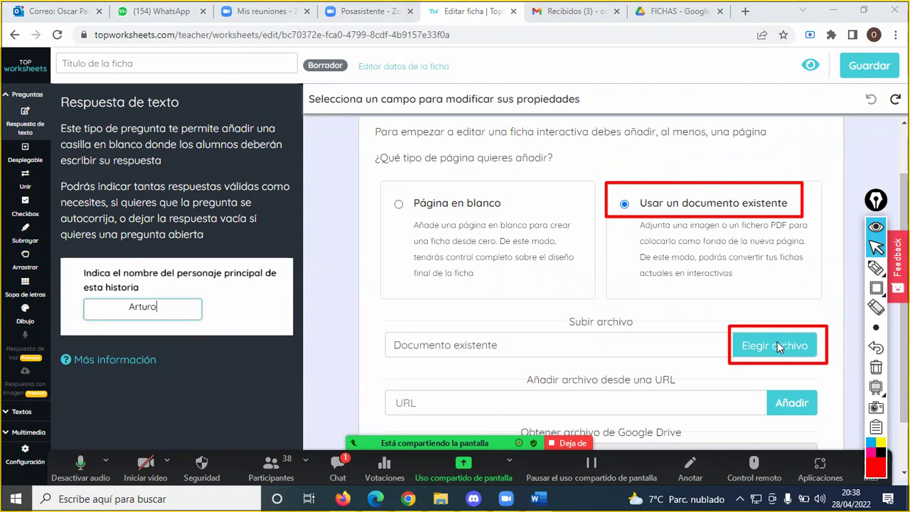
{"action": "left_click", "coordinate": [775, 345]}
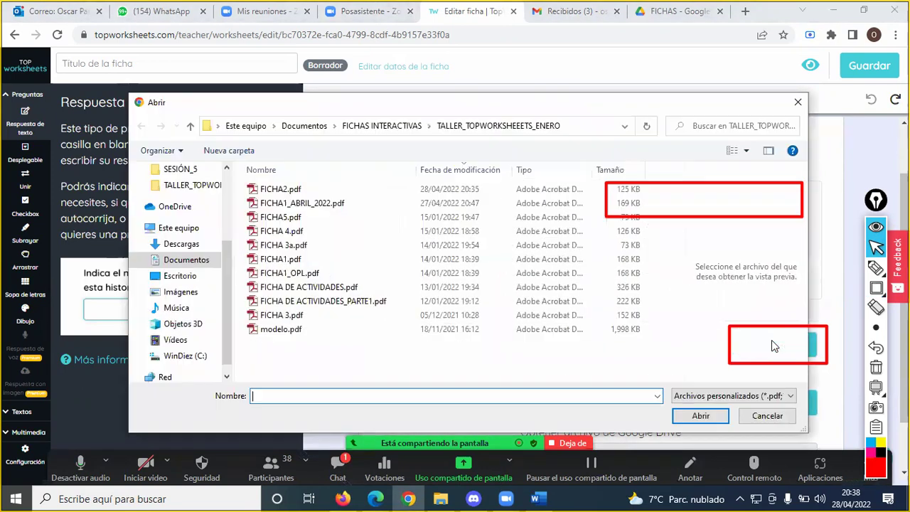
{"action": "left_click", "coordinate": [295, 190]}
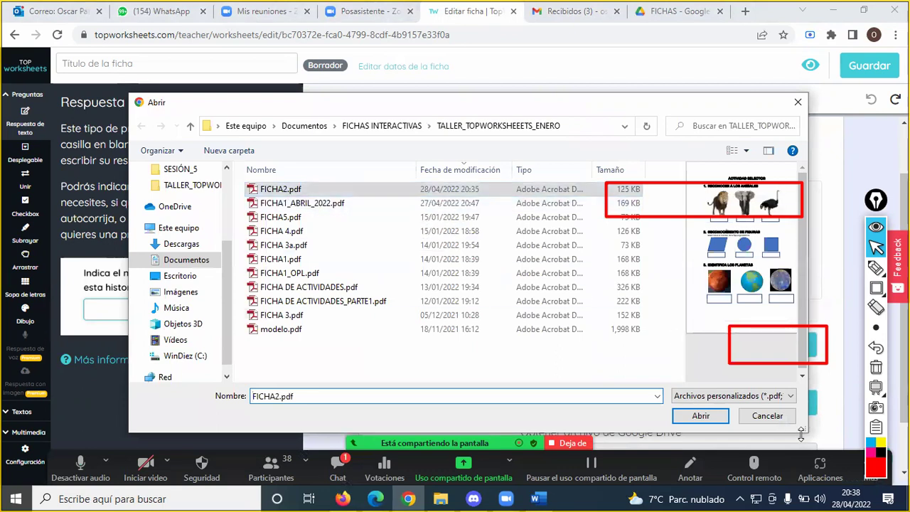
{"action": "left_click", "coordinate": [701, 416]}
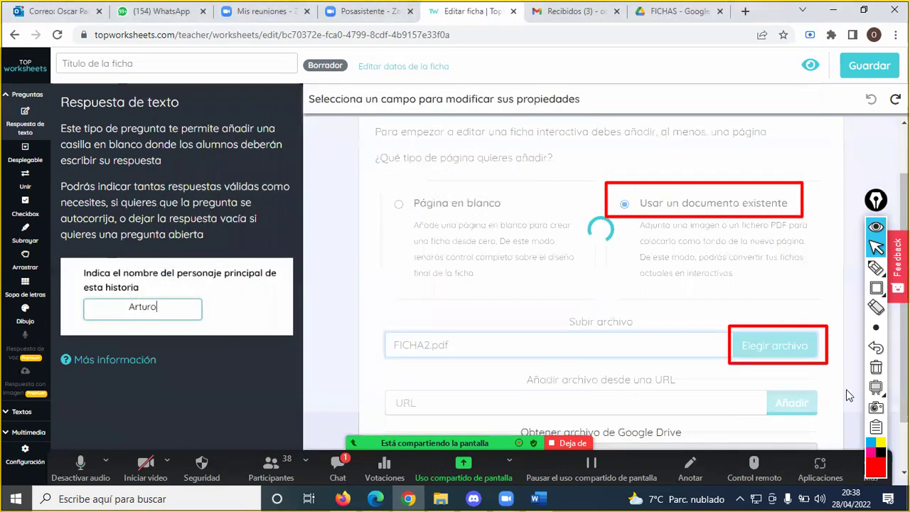
{"action": "left_click", "coordinate": [876, 367]}
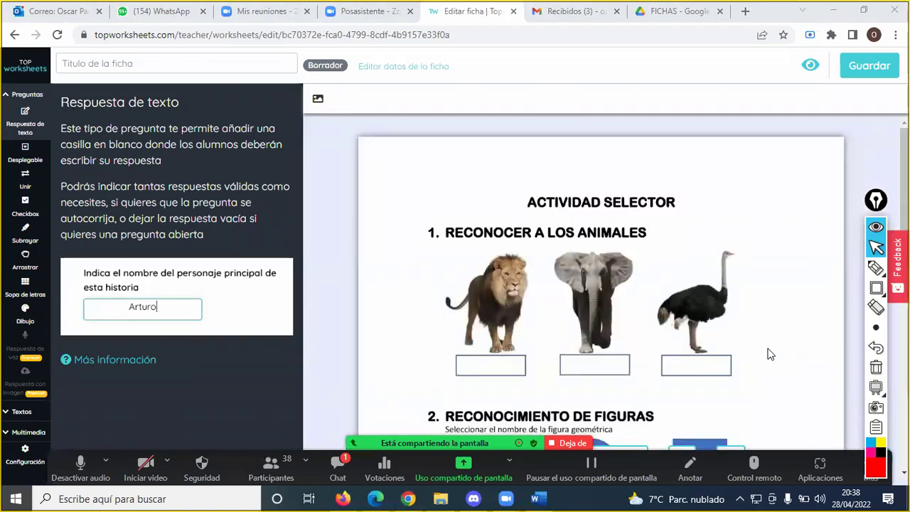
{"action": "left_click", "coordinate": [337, 468]}
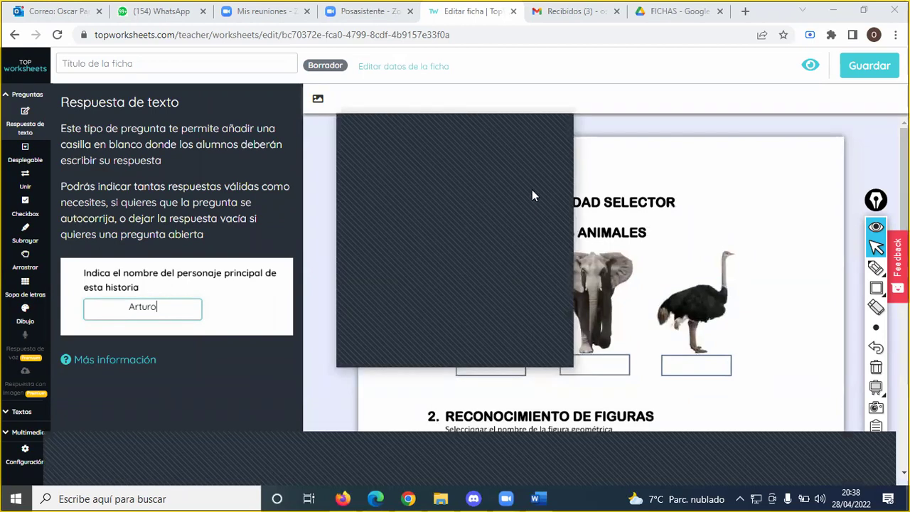
{"action": "left_click", "coordinate": [555, 123]}
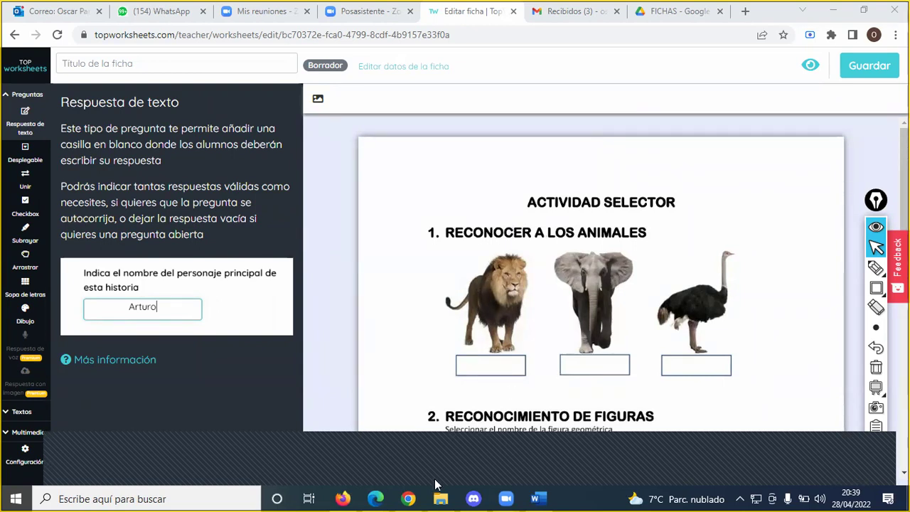
{"action": "left_click", "coordinate": [348, 458]}
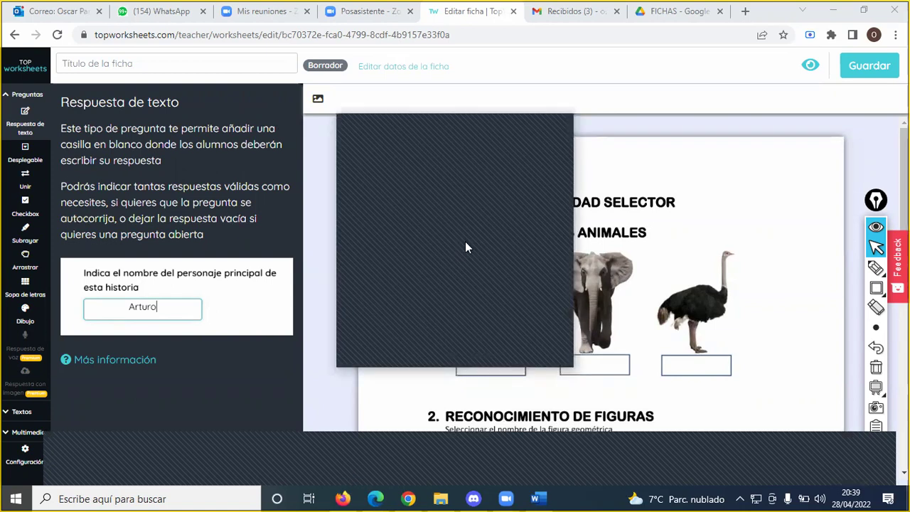
{"action": "left_click", "coordinate": [559, 127]}
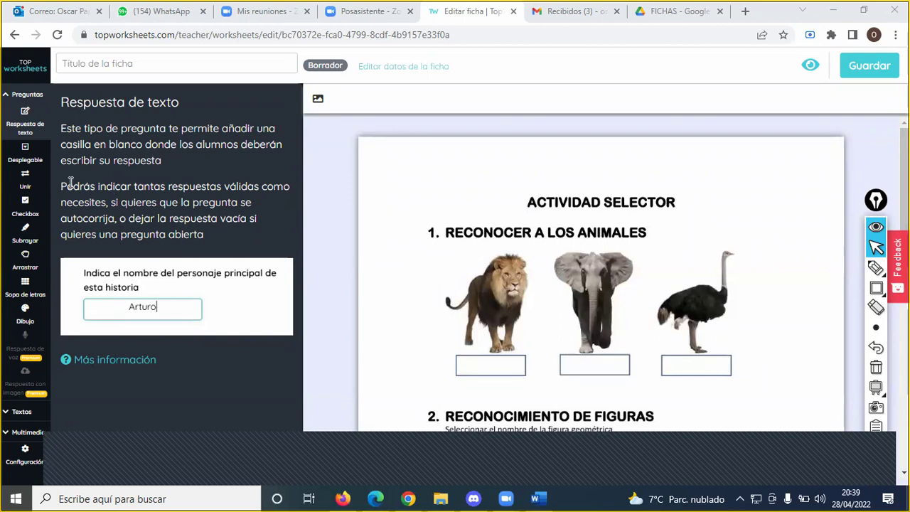
{"action": "left_click", "coordinate": [872, 272]}
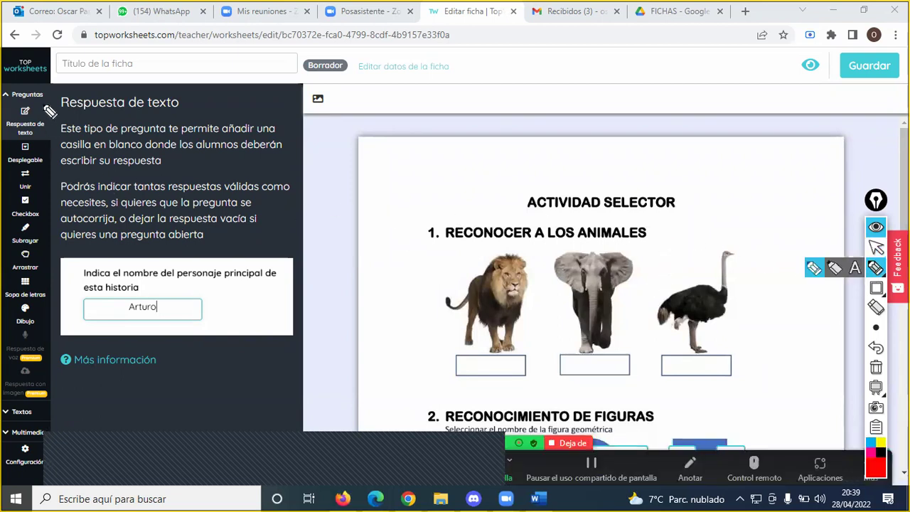
{"action": "left_click_drag", "start_coordinate": [41, 106], "coordinate": [1, 105]}
{"action": "mouse_move", "coordinate": [4, 144]}
{"action": "left_mouse_down"}
{"action": "mouse_move", "coordinate": [51, 148]}
{"action": "mouse_move", "coordinate": [50, 113]}
{"action": "mouse_move", "coordinate": [8, 109]}
{"action": "left_mouse_up"}
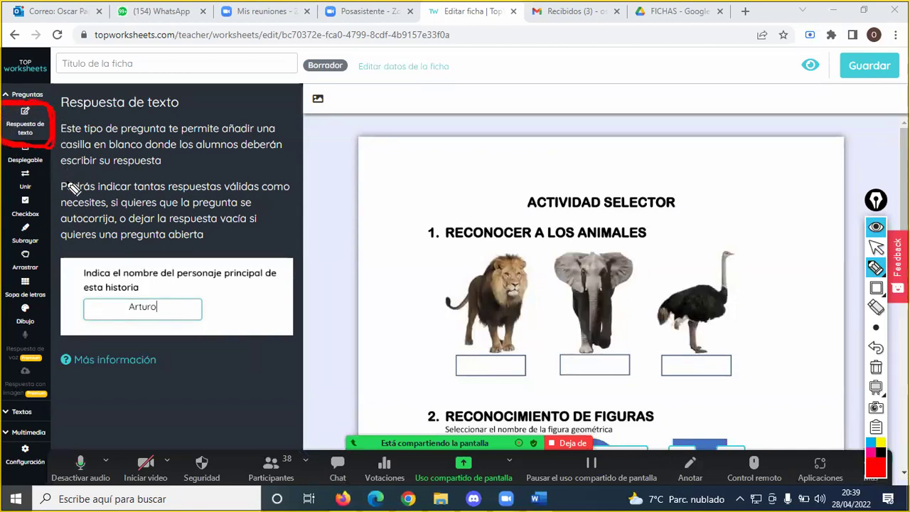
{"action": "left_click", "coordinate": [876, 367]}
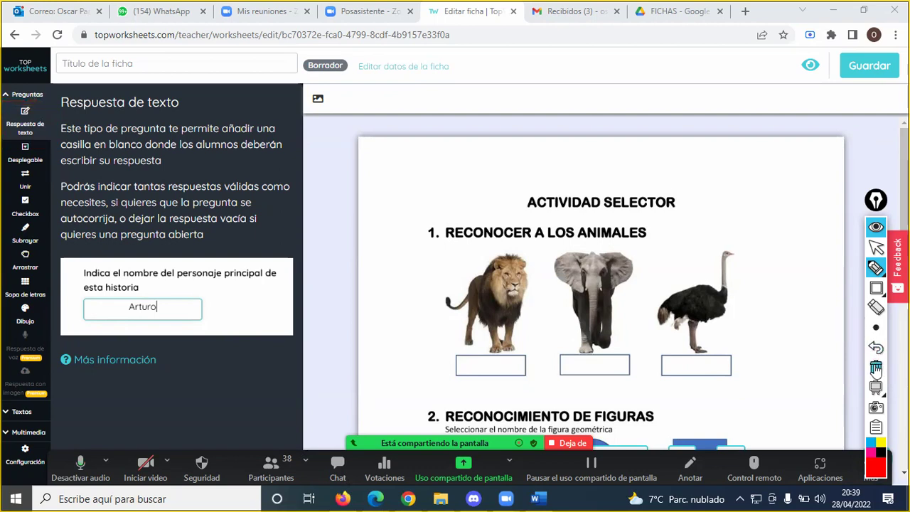
{"action": "left_click", "coordinate": [873, 270]}
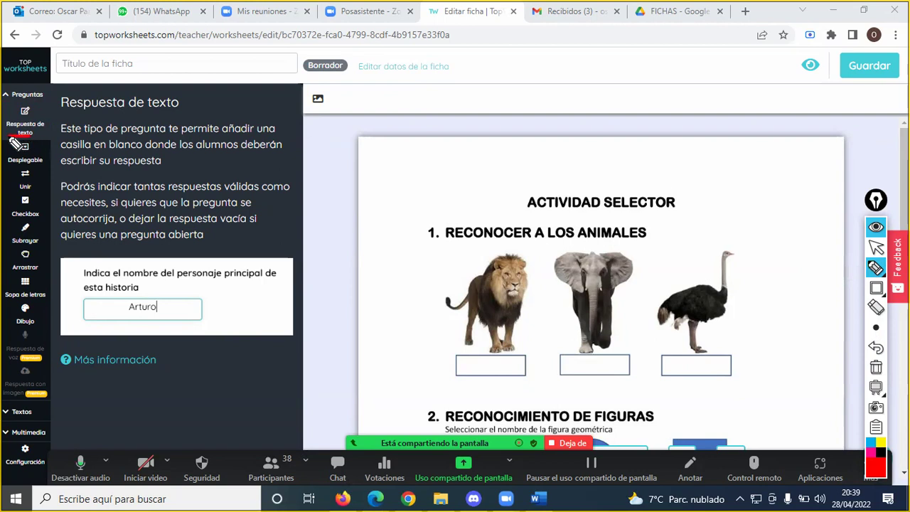
{"action": "mouse_move", "coordinate": [5, 168]}
{"action": "left_mouse_down"}
{"action": "mouse_move", "coordinate": [57, 170]}
{"action": "mouse_move", "coordinate": [52, 141]}
{"action": "mouse_move", "coordinate": [33, 139]}
{"action": "left_mouse_up"}
{"action": "mouse_move", "coordinate": [93, 161]}
{"action": "left_mouse_down"}
{"action": "mouse_move", "coordinate": [63, 152]}
{"action": "mouse_move", "coordinate": [74, 145]}
{"action": "mouse_move", "coordinate": [58, 150]}
{"action": "mouse_move", "coordinate": [71, 159]}
{"action": "left_mouse_up"}
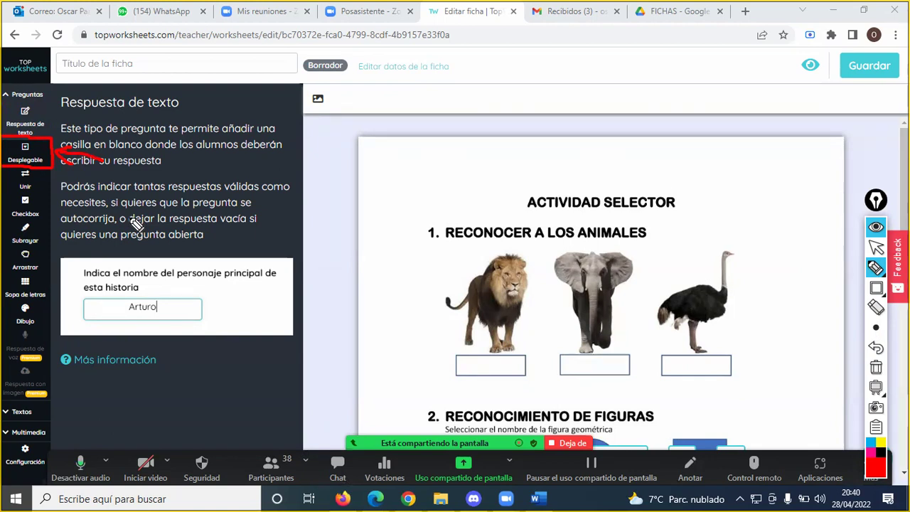
- Clear the drawings and show the Desplegable explanation with its Fontanero, Escritor, Cocinero sample
{"action": "key", "text": "Escape"}
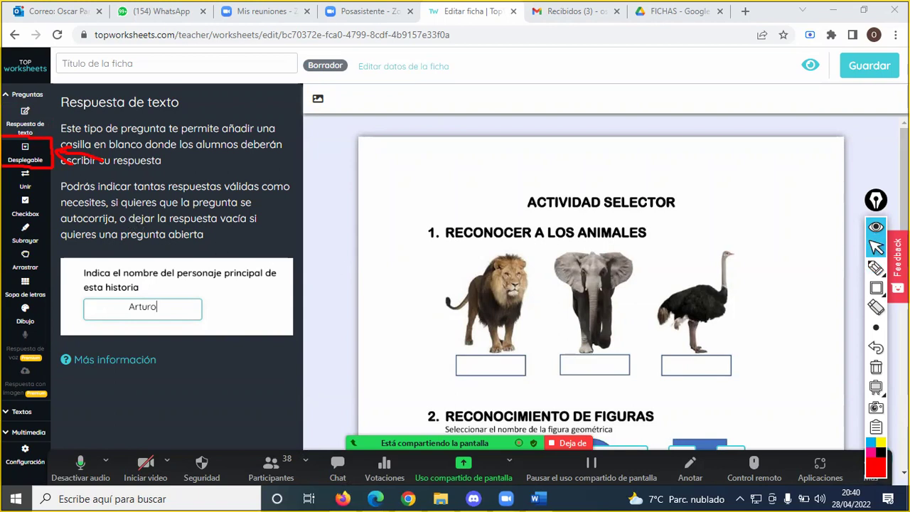
{"action": "left_click", "coordinate": [876, 366]}
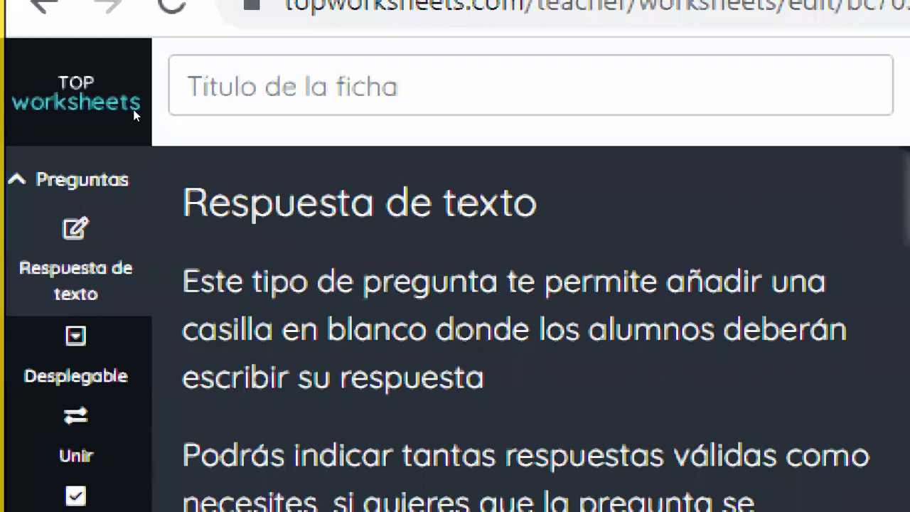
{"action": "left_click_drag", "start_coordinate": [207, 203], "coordinate": [374, 202]}
{"action": "key", "text": "shift+Right"}
{"action": "key", "text": "shift+Right"}
{"action": "key", "text": "shift+Right"}
{"action": "key", "text": "shift+Right"}
{"action": "key", "text": "shift+Right"}
{"action": "key", "text": "shift+Right"}
{"action": "key", "text": "shift+Right"}
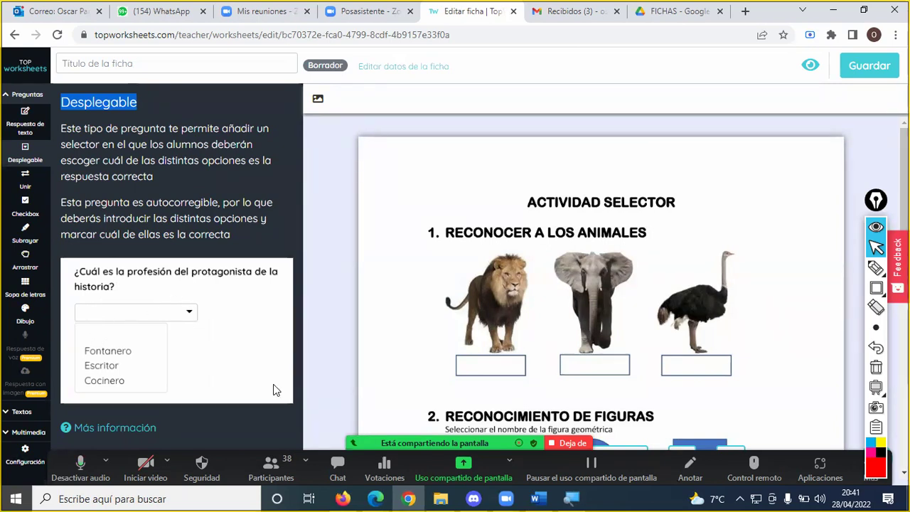
- Place a drop-down answer box over the lion's blank and focus its Opción 1 field
{"action": "scroll", "coordinate": [564, 362], "scroll_direction": "down", "scroll_amount": 1}
{"action": "scroll", "coordinate": [562, 332], "scroll_direction": "down", "scroll_amount": 1}
{"action": "scroll", "coordinate": [558, 323], "scroll_direction": "up", "scroll_amount": 1}
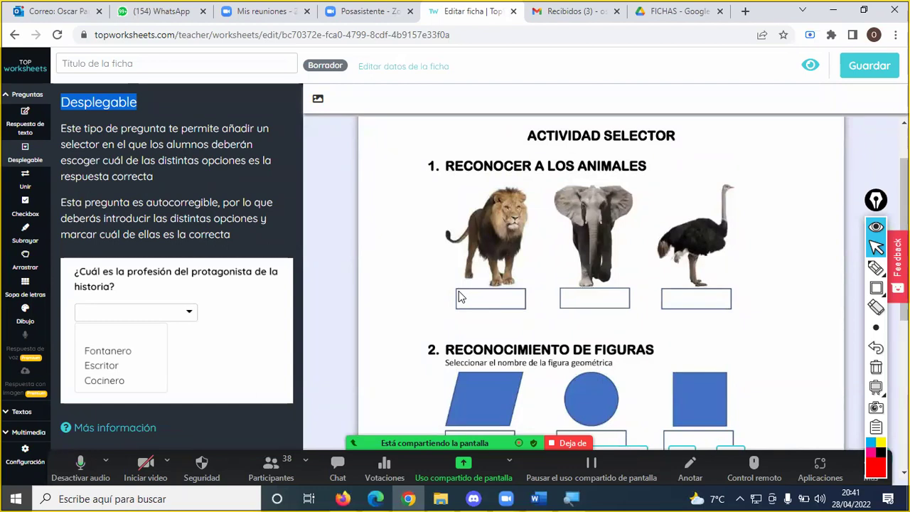
{"action": "left_click_drag", "start_coordinate": [459, 297], "coordinate": [524, 308]}
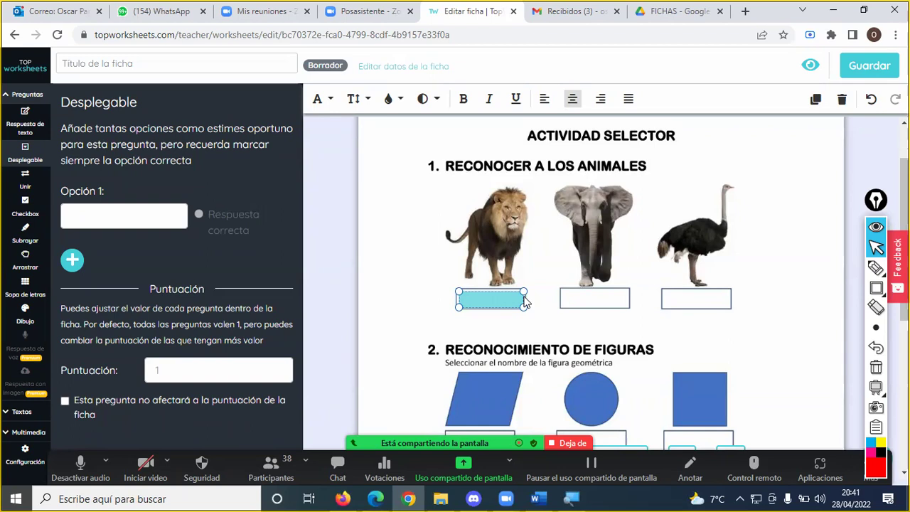
{"action": "left_click", "coordinate": [116, 214]}
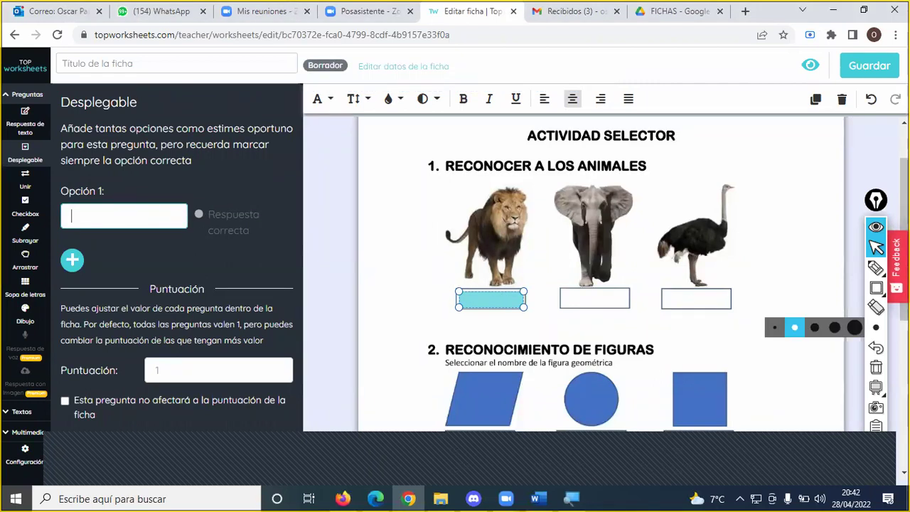
- Annotate the lion's new box with an arrow pointing to the first option
{"action": "left_click", "coordinate": [876, 268]}
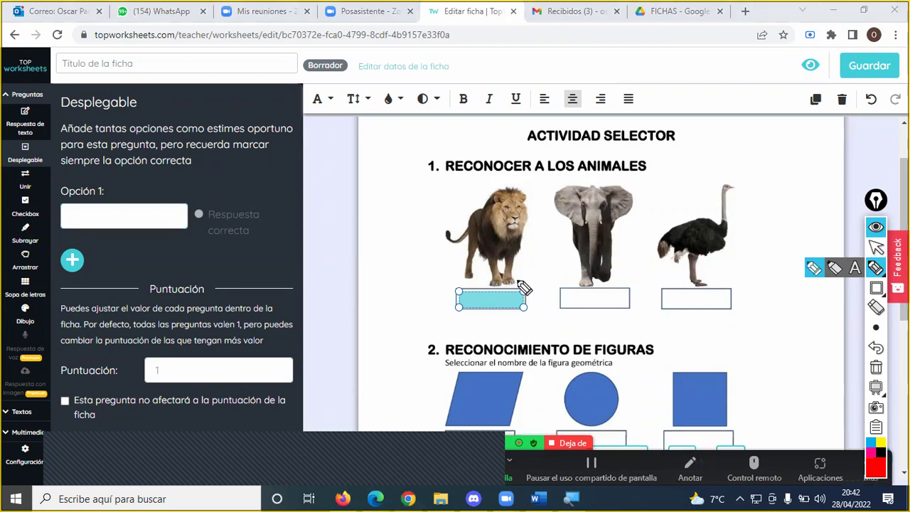
{"action": "mouse_move", "coordinate": [526, 282]}
{"action": "left_mouse_down"}
{"action": "mouse_move", "coordinate": [457, 282]}
{"action": "mouse_move", "coordinate": [446, 320]}
{"action": "mouse_move", "coordinate": [526, 328]}
{"action": "mouse_move", "coordinate": [532, 280]}
{"action": "left_mouse_up"}
{"action": "mouse_move", "coordinate": [452, 295]}
{"action": "left_mouse_down"}
{"action": "mouse_move", "coordinate": [240, 237]}
{"action": "mouse_move", "coordinate": [197, 187]}
{"action": "mouse_move", "coordinate": [144, 197]}
{"action": "mouse_move", "coordinate": [152, 186]}
{"action": "left_mouse_up"}
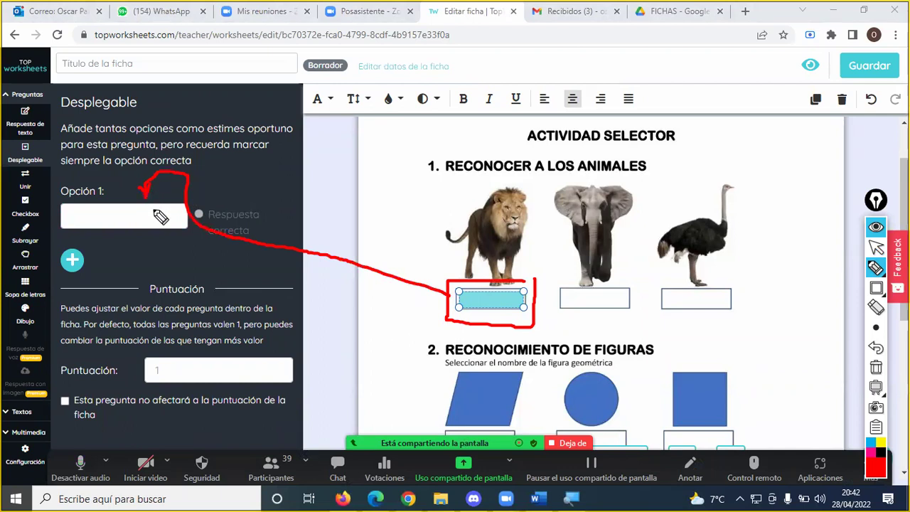
- Enter Tigre as the lion's first option and Jirafa as the second
{"action": "left_click", "coordinate": [152, 216]}
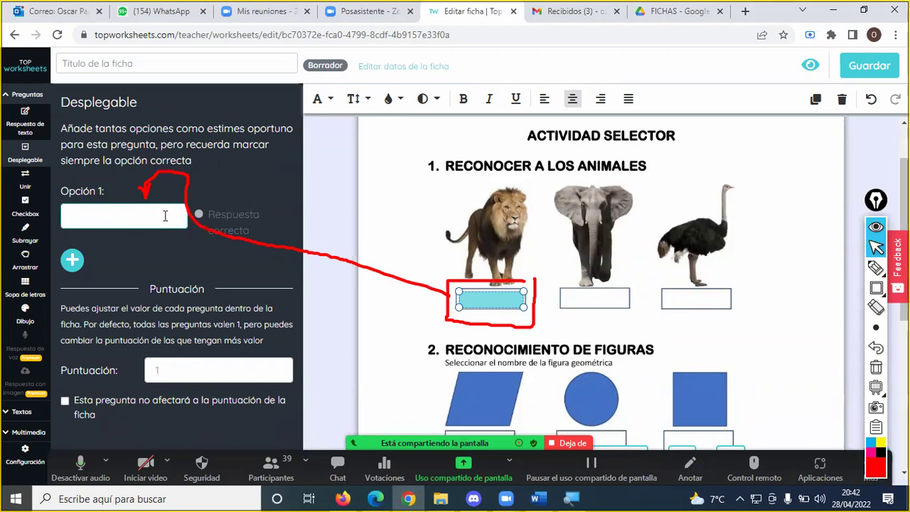
{"action": "type", "text": "tIGRE"}
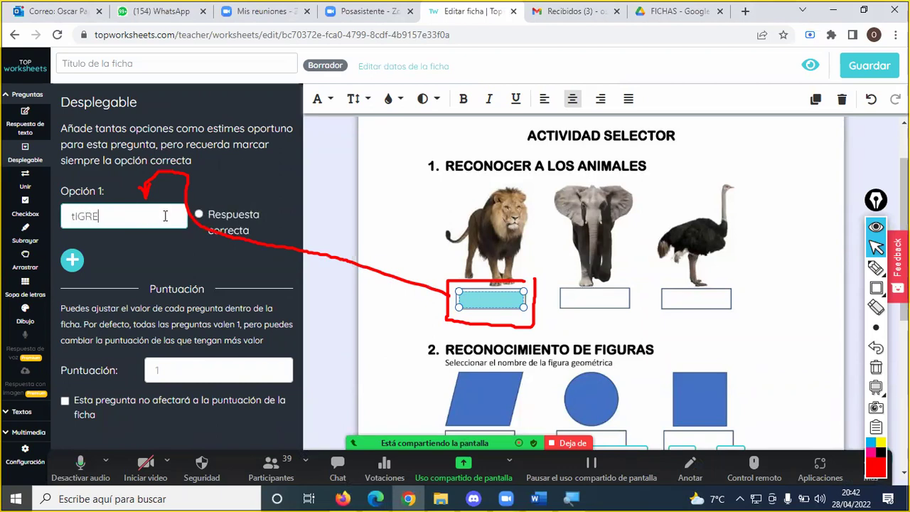
{"action": "key", "text": "ctrl+a"}
{"action": "type", "text": "T"}
{"action": "left_click", "coordinate": [73, 262]}
{"action": "left_click", "coordinate": [100, 285]}
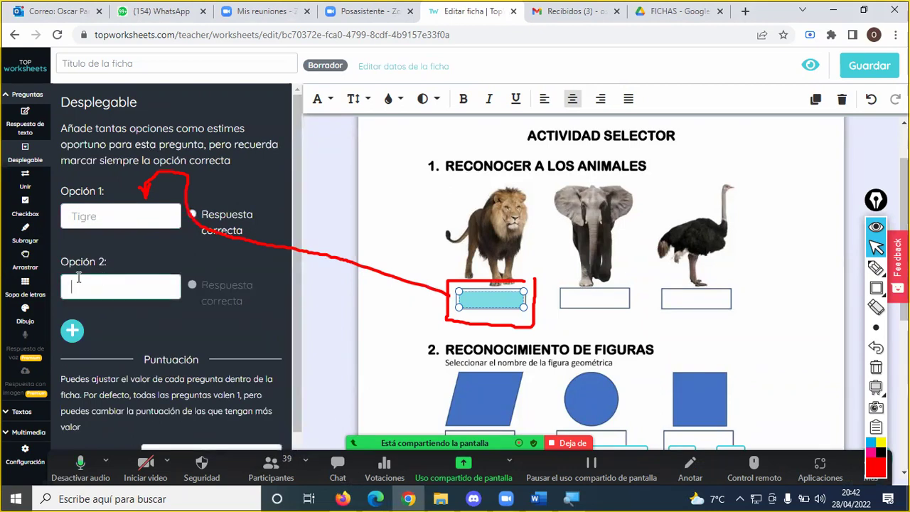
{"action": "type", "text": "Jirafa"}
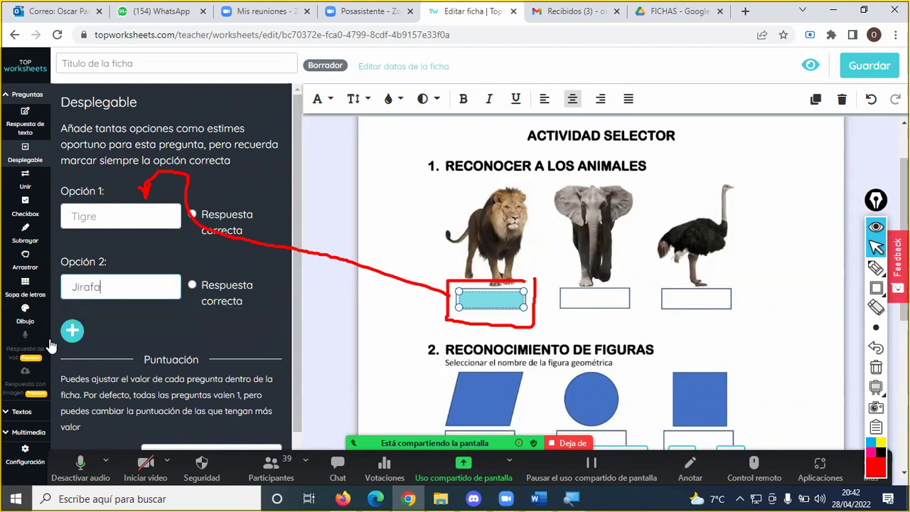
- Add León and Mono as the third and fourth options, then clear the annotations
{"action": "left_click", "coordinate": [71, 331]}
{"action": "left_click", "coordinate": [102, 358]}
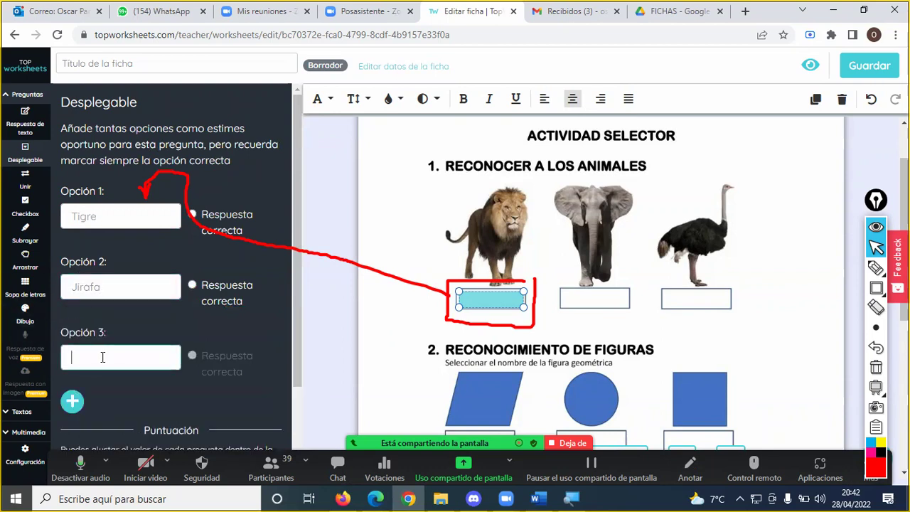
{"action": "type", "text": "León"}
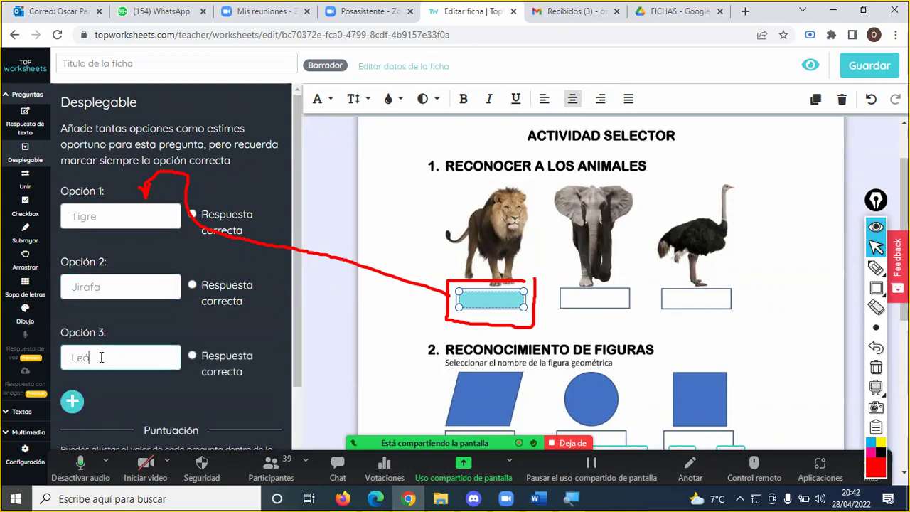
{"action": "left_click", "coordinate": [75, 401]}
{"action": "left_click", "coordinate": [104, 422]}
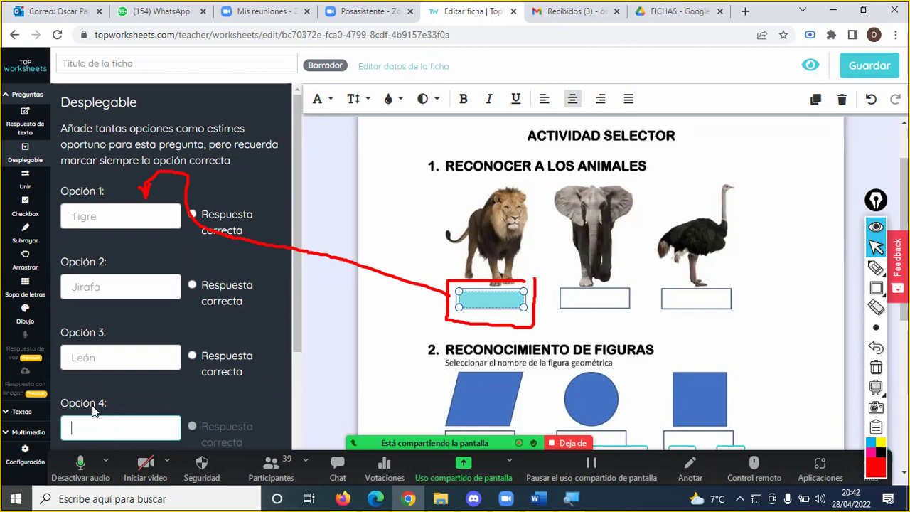
{"action": "type", "text": "Mono"}
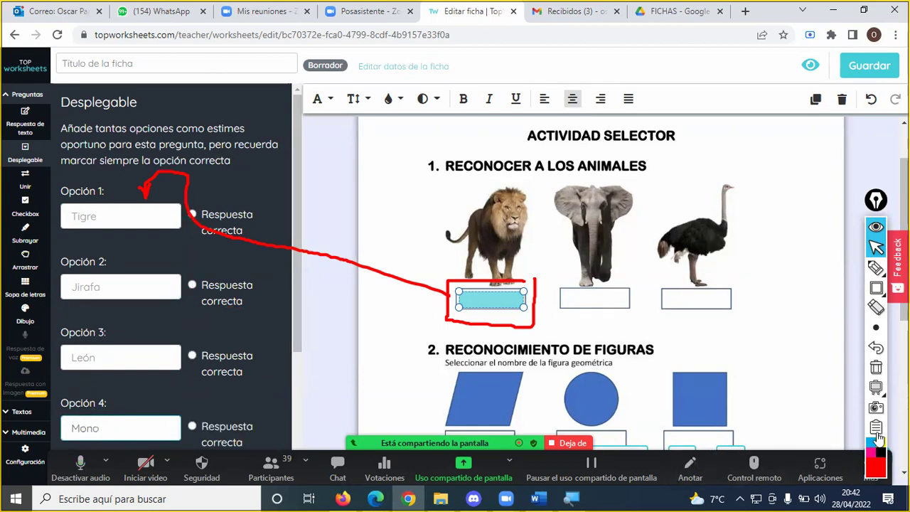
{"action": "left_click", "coordinate": [876, 367]}
{"action": "left_click", "coordinate": [876, 267]}
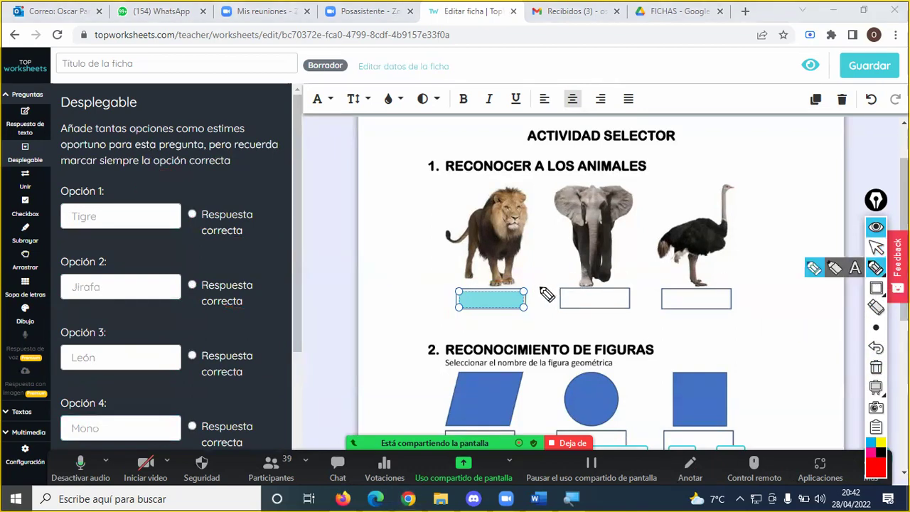
- Highlight the lion's box and its option list in red, circling León's correct-answer choice
{"action": "left_click", "coordinate": [876, 287]}
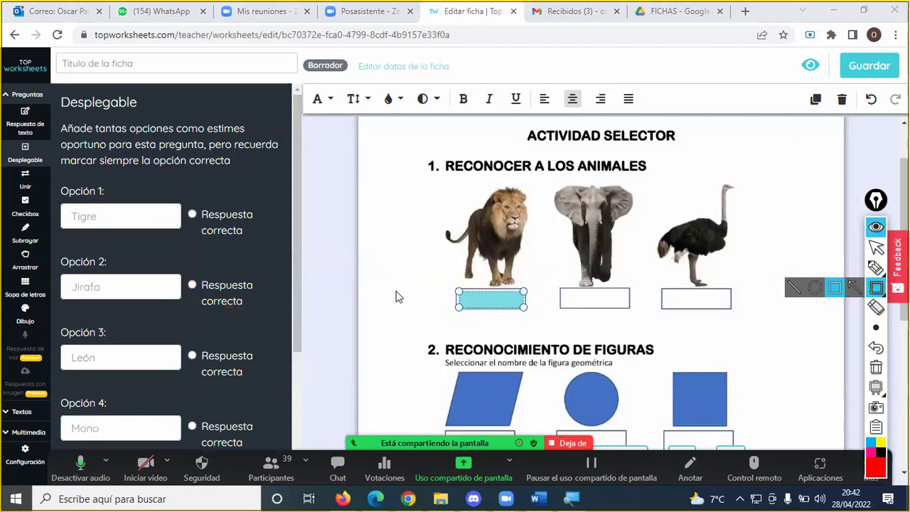
{"action": "mouse_move", "coordinate": [451, 287]}
{"action": "left_mouse_down"}
{"action": "mouse_move", "coordinate": [539, 319]}
{"action": "mouse_move", "coordinate": [532, 312]}
{"action": "left_mouse_up"}
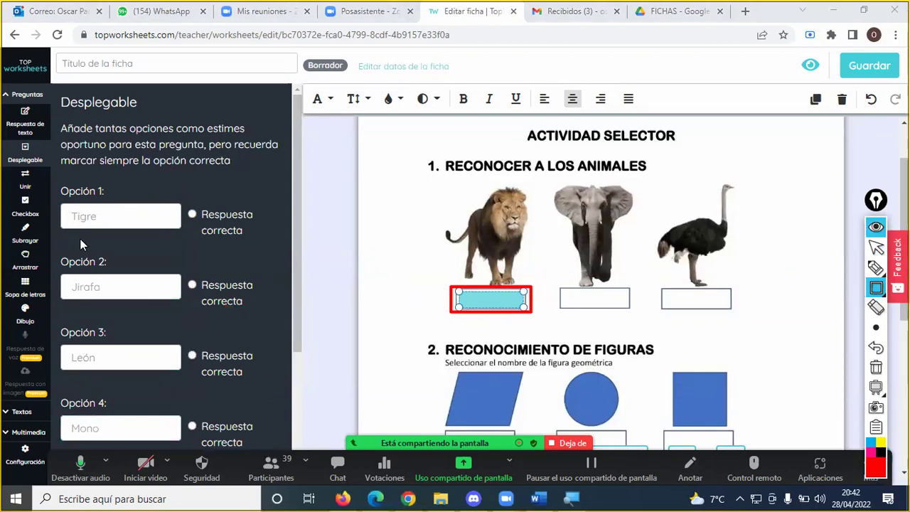
{"action": "left_click", "coordinate": [876, 267]}
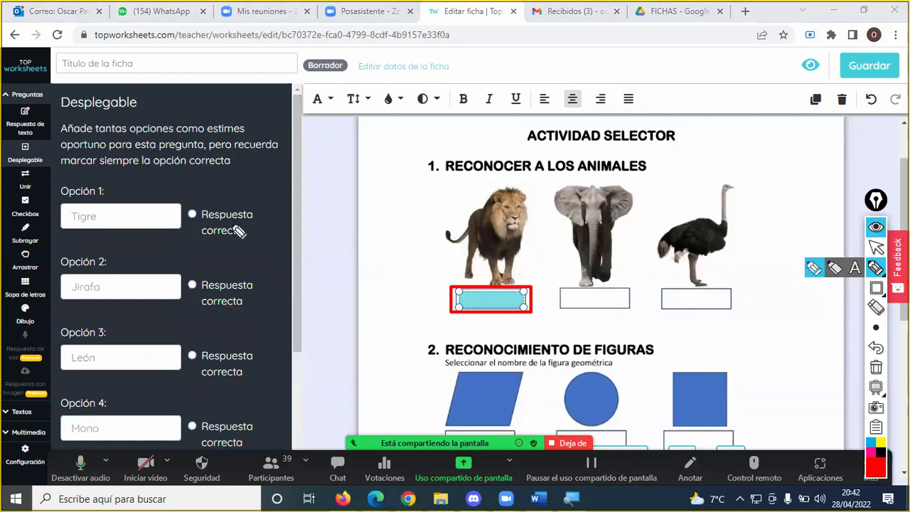
{"action": "mouse_move", "coordinate": [240, 192]}
{"action": "left_mouse_down"}
{"action": "mouse_move", "coordinate": [286, 211]}
{"action": "mouse_move", "coordinate": [262, 441]}
{"action": "mouse_move", "coordinate": [248, 446]}
{"action": "left_mouse_up"}
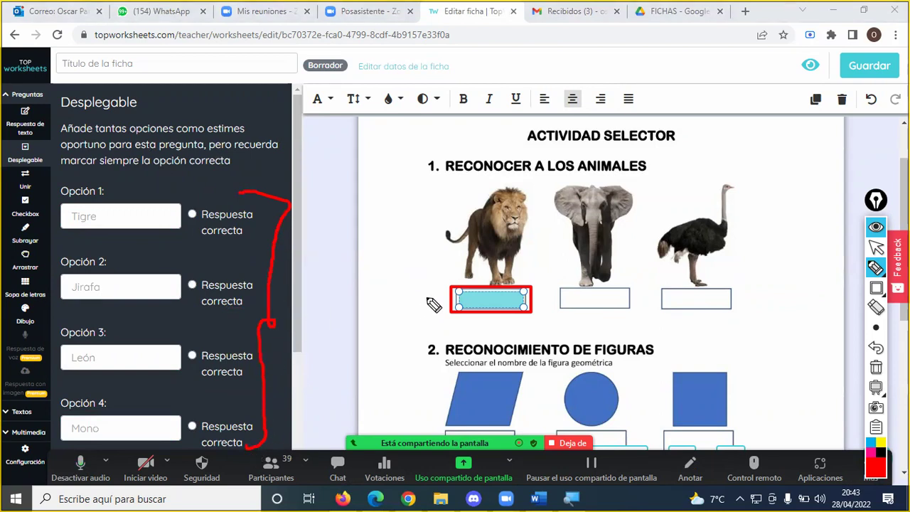
{"action": "left_click_drag", "start_coordinate": [453, 298], "coordinate": [270, 324]}
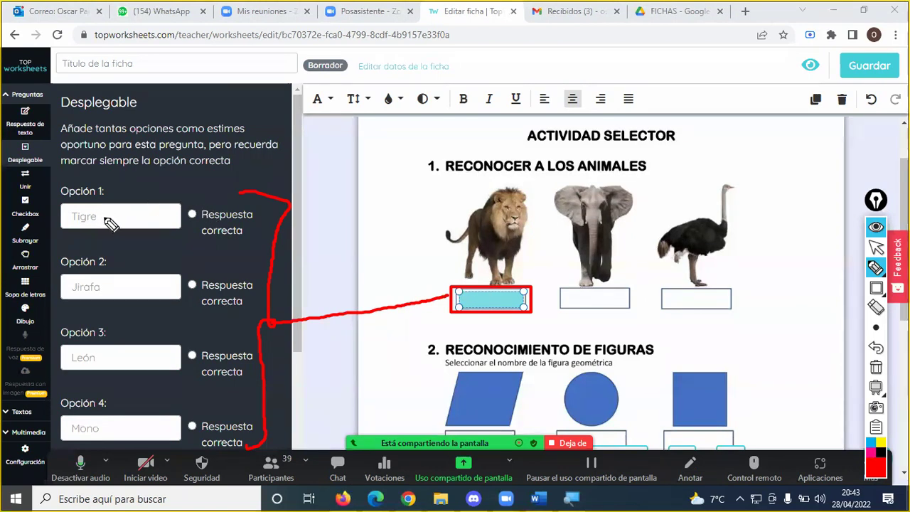
{"action": "left_click", "coordinate": [110, 287]}
{"action": "left_click", "coordinate": [104, 359]}
{"action": "left_click", "coordinate": [102, 430]}
{"action": "mouse_move", "coordinate": [108, 344]}
{"action": "left_mouse_down"}
{"action": "mouse_move", "coordinate": [81, 344]}
{"action": "mouse_move", "coordinate": [75, 378]}
{"action": "mouse_move", "coordinate": [104, 346]}
{"action": "left_mouse_up"}
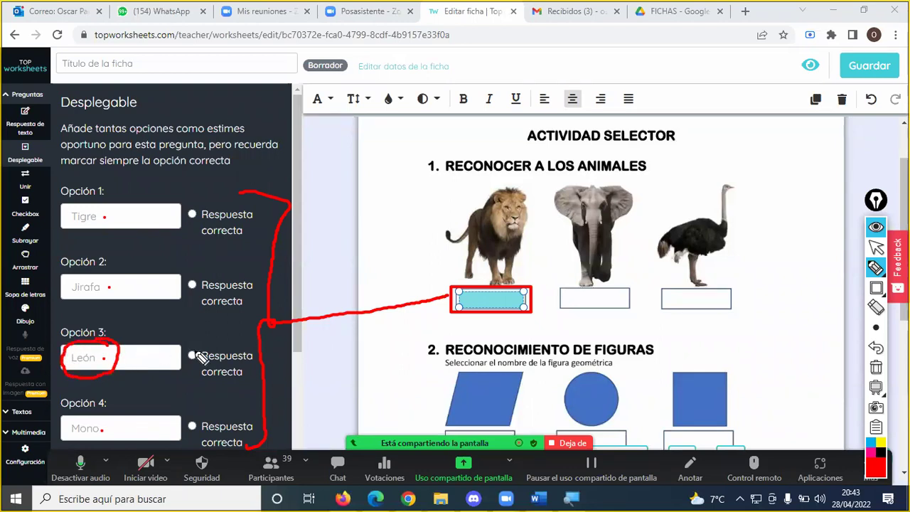
{"action": "mouse_move", "coordinate": [185, 337]}
{"action": "left_mouse_down"}
{"action": "mouse_move", "coordinate": [194, 374]}
{"action": "mouse_move", "coordinate": [260, 368]}
{"action": "mouse_move", "coordinate": [242, 344]}
{"action": "mouse_move", "coordinate": [184, 340]}
{"action": "left_mouse_up"}
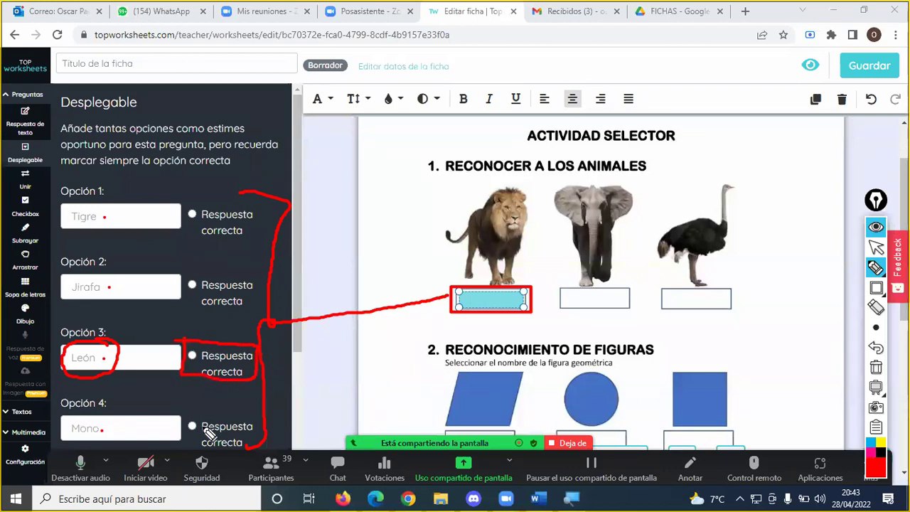
{"action": "key", "text": "Escape"}
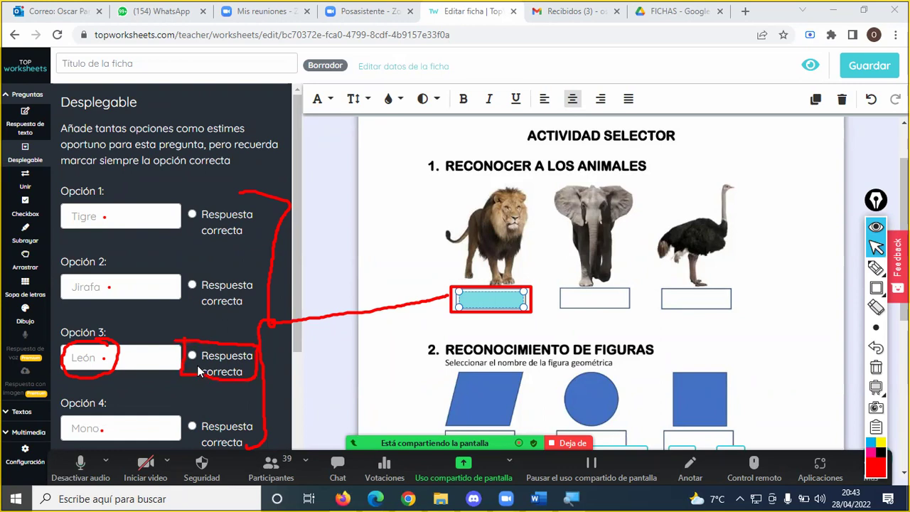
- Mark León as the correct answer of the lion's drop-down
{"action": "left_click", "coordinate": [192, 357]}
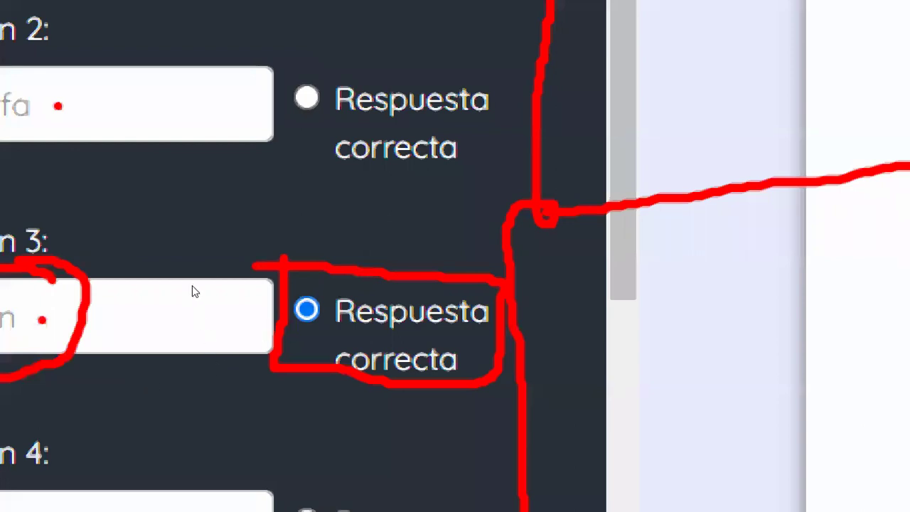
{"action": "key", "text": "Up"}
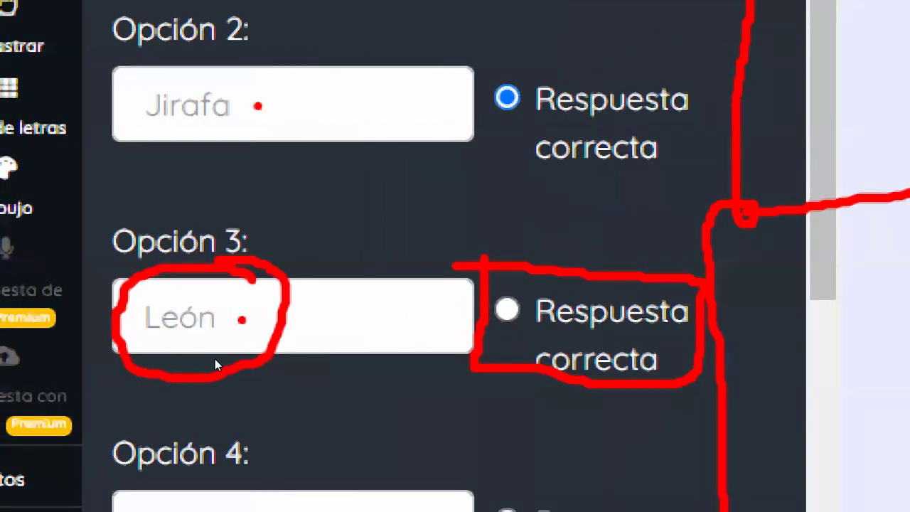
{"action": "key", "text": "Down"}
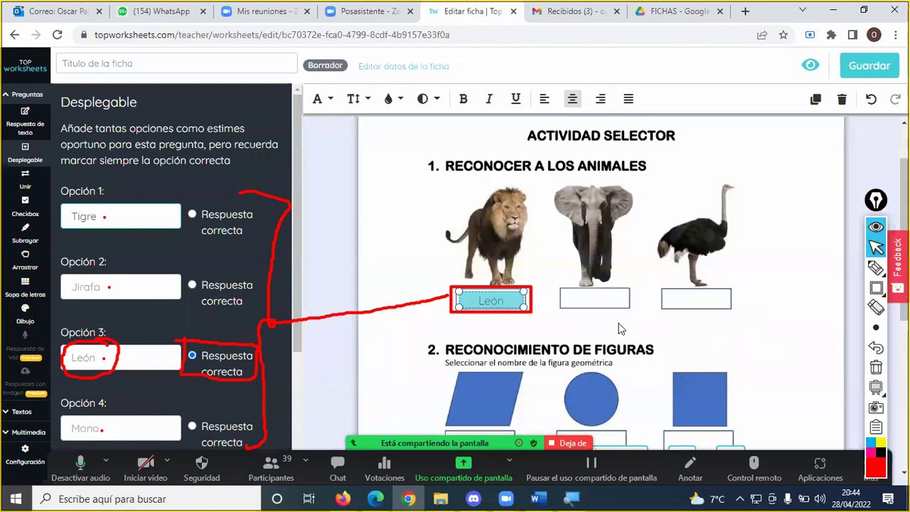
- Clear the annotations and draw a drop-down box over the elephant's blank answer rectangle
{"action": "left_click", "coordinate": [876, 366]}
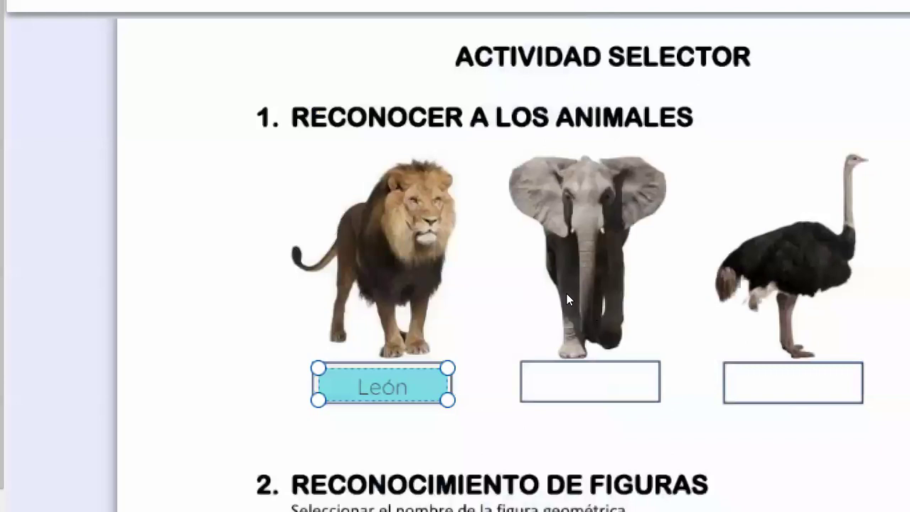
{"action": "left_click_drag", "start_coordinate": [562, 291], "coordinate": [625, 307]}
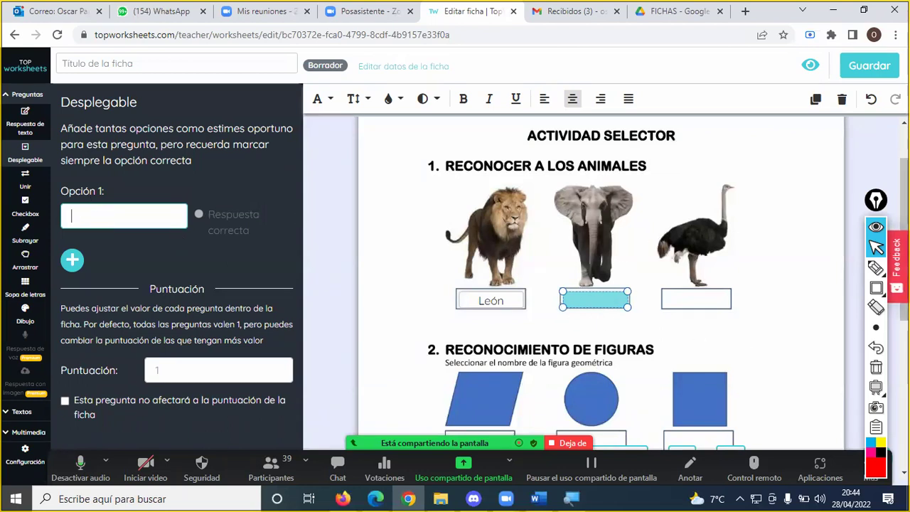
- Link the elephant's box to its options in red and enter Jirafa and Mono
{"action": "left_click", "coordinate": [876, 287]}
{"action": "mouse_move", "coordinate": [550, 277]}
{"action": "left_mouse_down"}
{"action": "mouse_move", "coordinate": [552, 310]}
{"action": "mouse_move", "coordinate": [664, 339]}
{"action": "mouse_move", "coordinate": [646, 313]}
{"action": "left_mouse_up"}
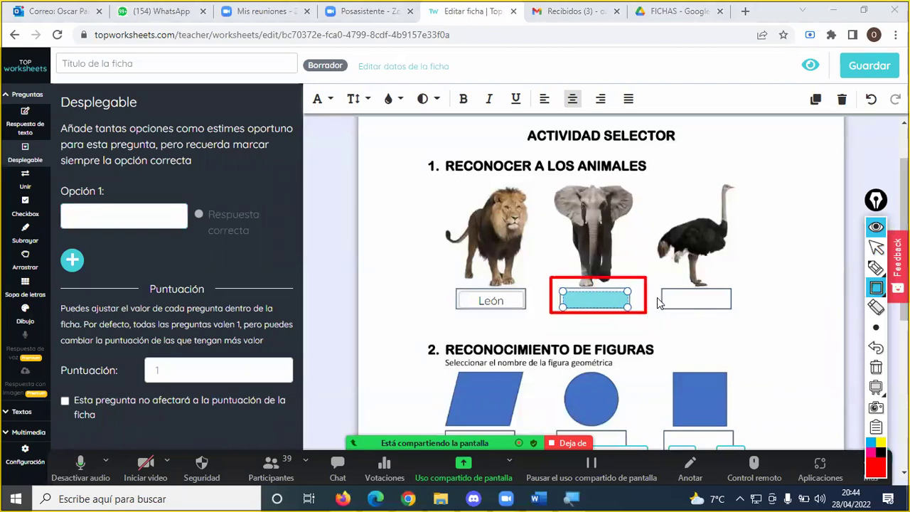
{"action": "left_click", "coordinate": [876, 269]}
{"action": "left_click_drag", "start_coordinate": [553, 297], "coordinate": [241, 260]}
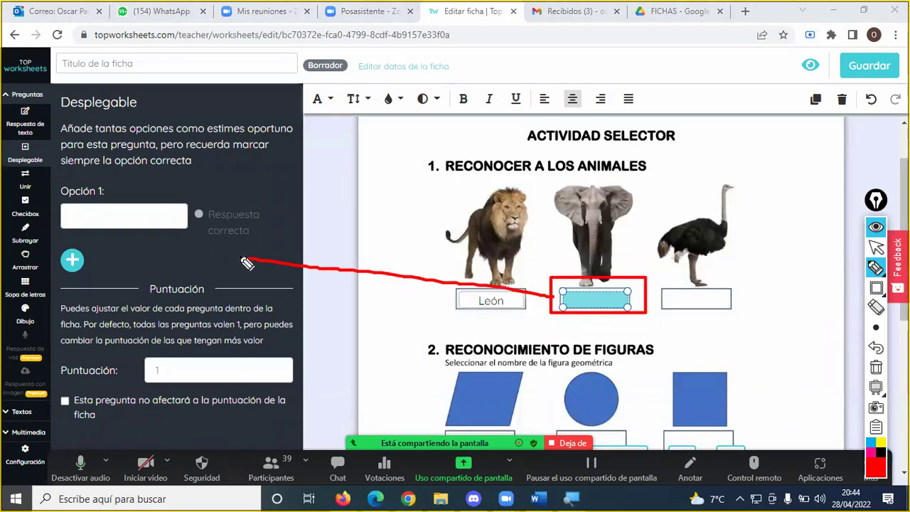
{"action": "left_click", "coordinate": [117, 214]}
{"action": "type", "text": "Jirafa"}
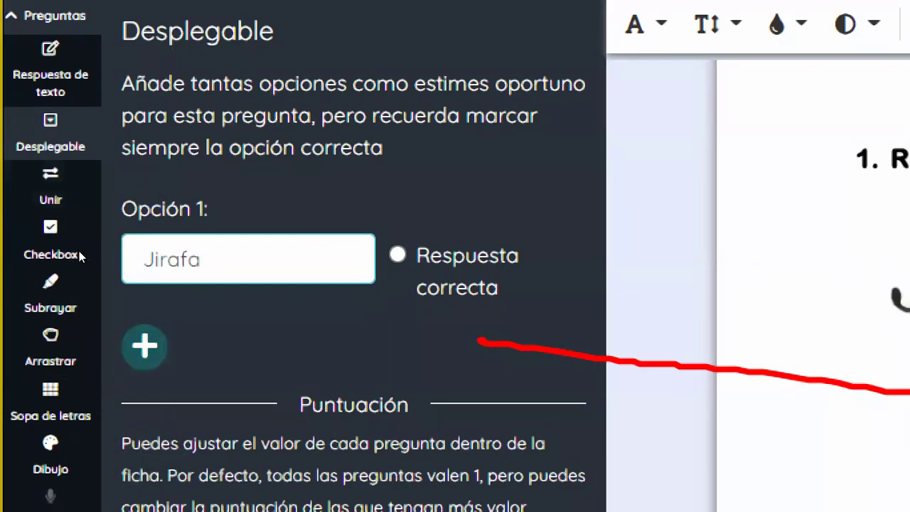
{"action": "key", "text": "Return"}
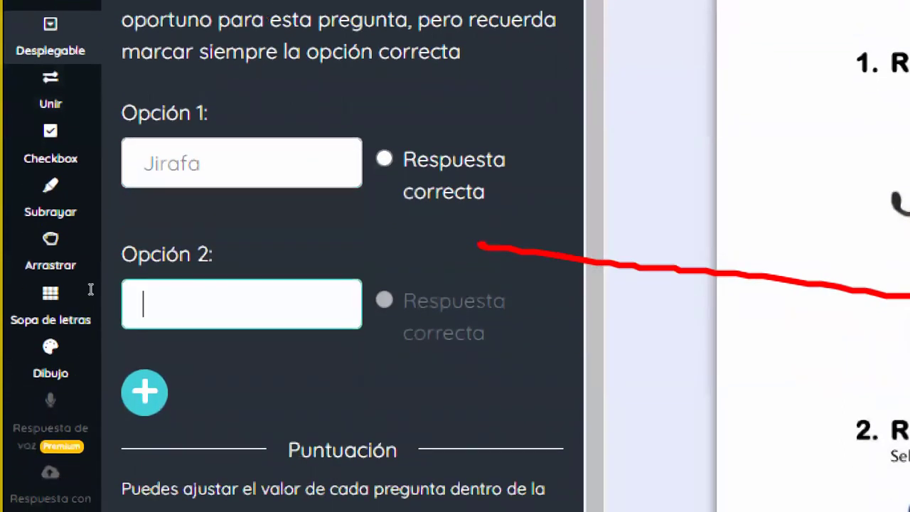
{"action": "type", "text": "Mono"}
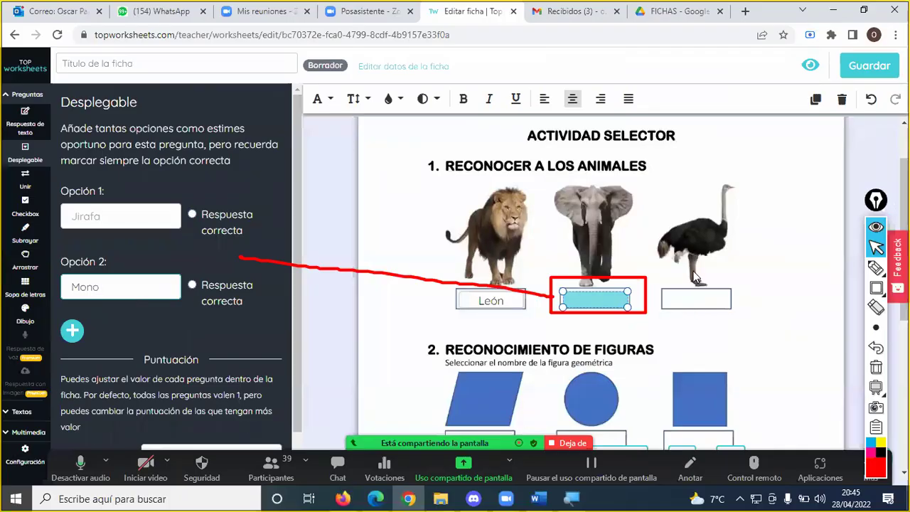
- Add Pantera and Elefante as the third and fourth options
{"action": "left_click", "coordinate": [72, 331]}
{"action": "left_click", "coordinate": [114, 355]}
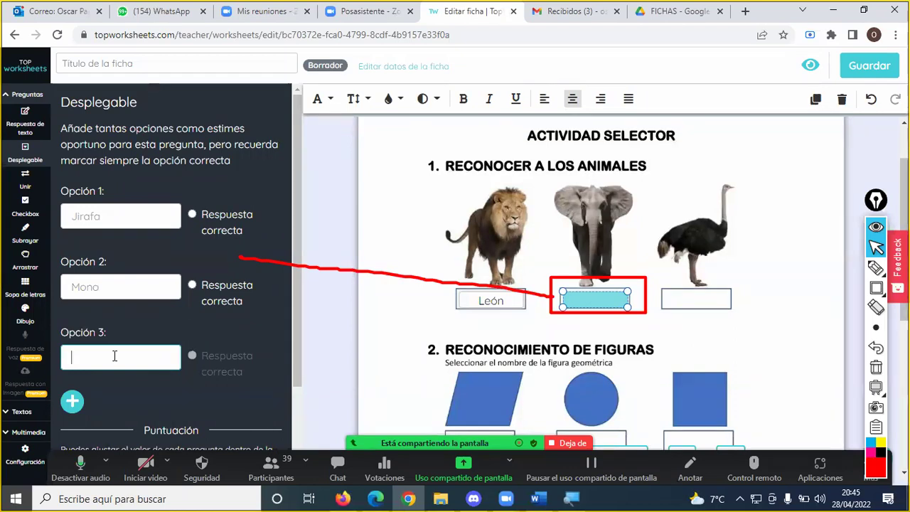
{"action": "type", "text": "Pantera"}
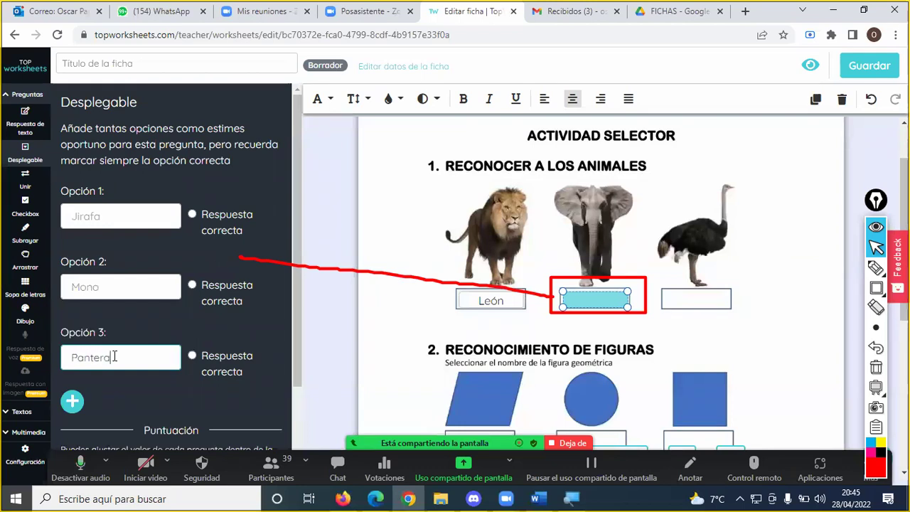
{"action": "left_click", "coordinate": [73, 401]}
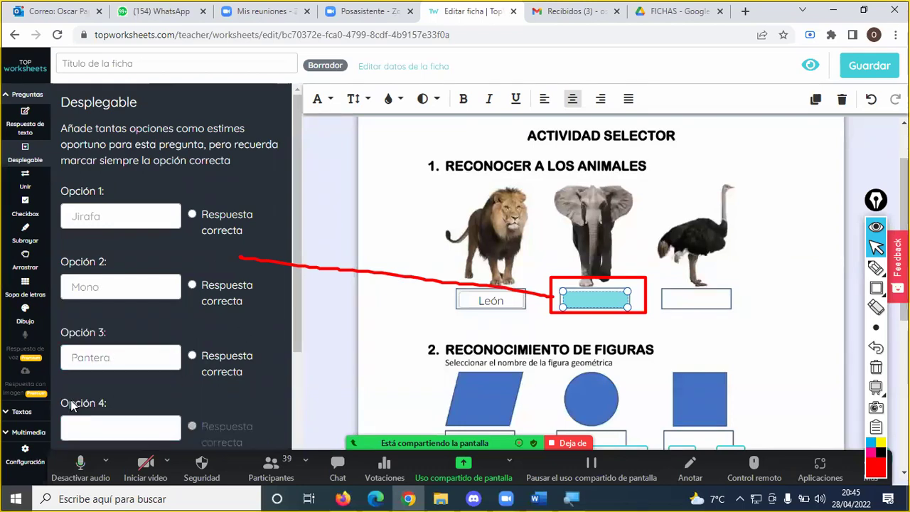
{"action": "scroll", "coordinate": [140, 388], "scroll_direction": "down", "scroll_amount": 1}
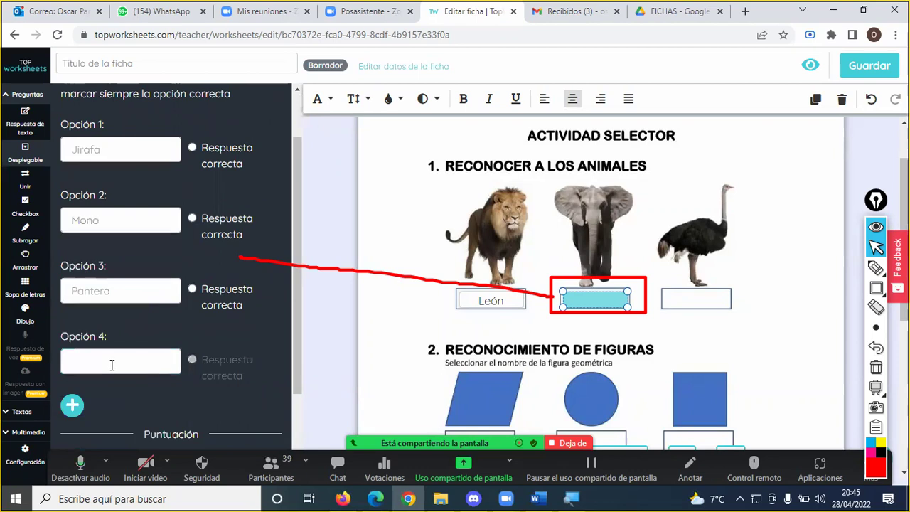
{"action": "left_click", "coordinate": [114, 364]}
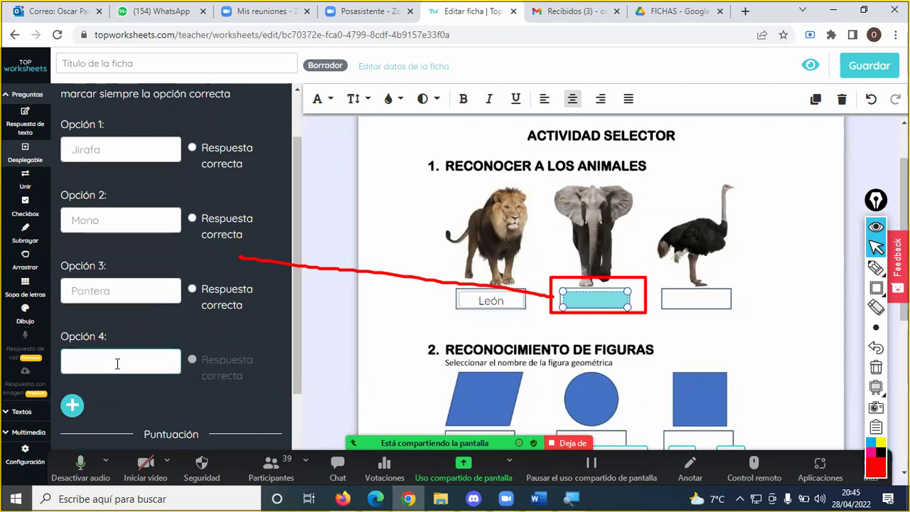
{"action": "type", "text": "E"}
{"action": "key", "text": "BackSpace"}
{"action": "type", "text": "Elefante"}
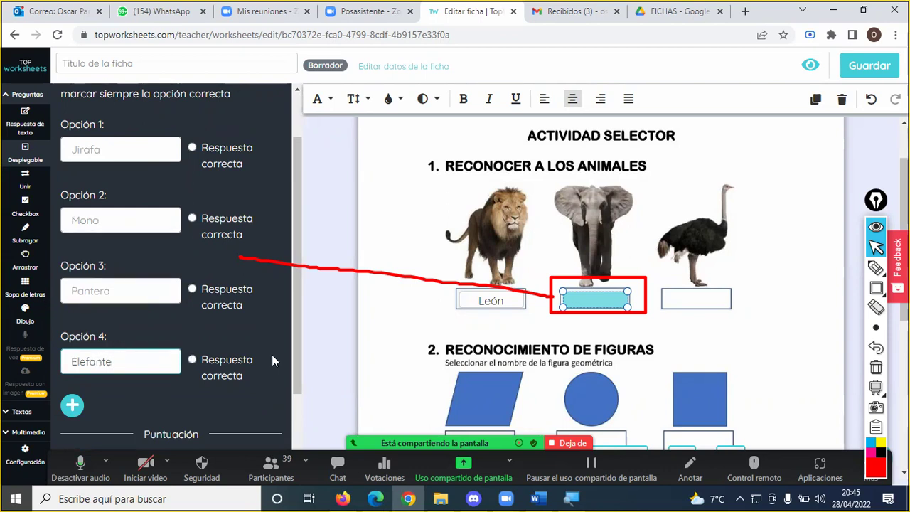
- Mark Elefante with green check and bracket annotations and set it as the correct answer
{"action": "left_click", "coordinate": [873, 469]}
{"action": "left_click", "coordinate": [846, 337]}
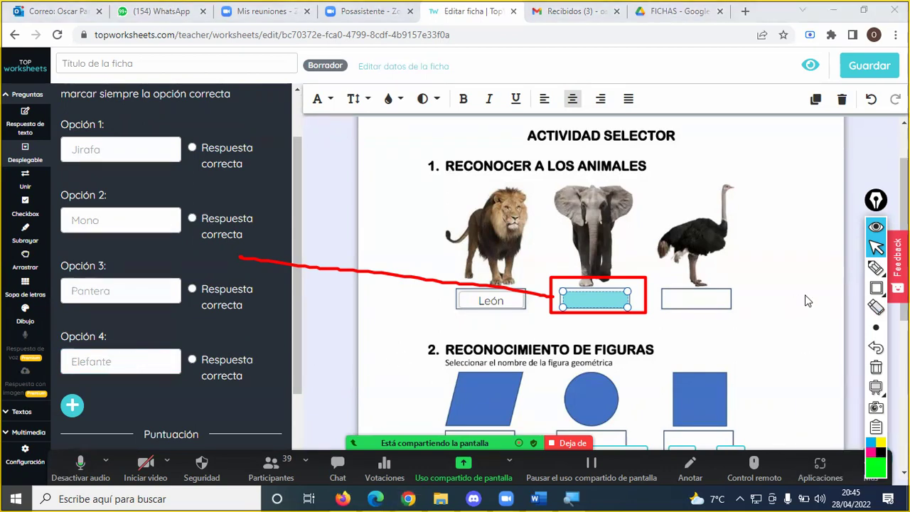
{"action": "left_click", "coordinate": [876, 268]}
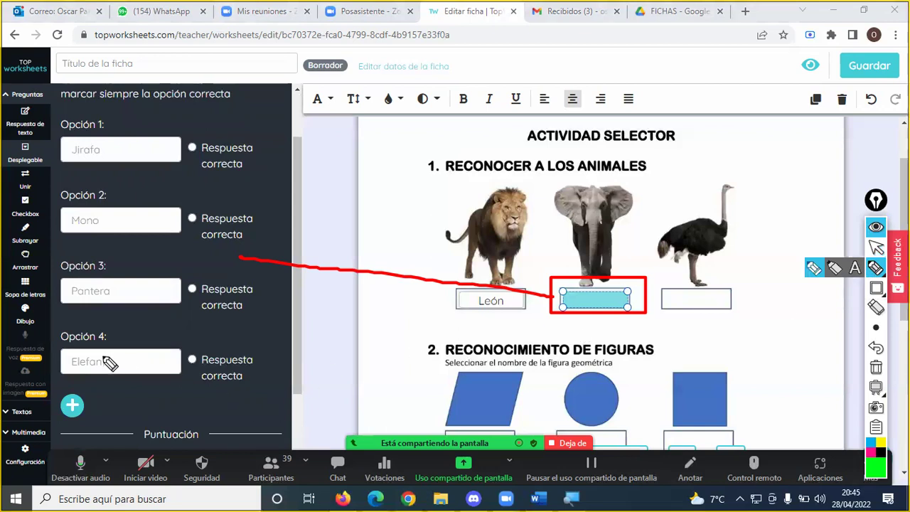
{"action": "left_click", "coordinate": [125, 363]}
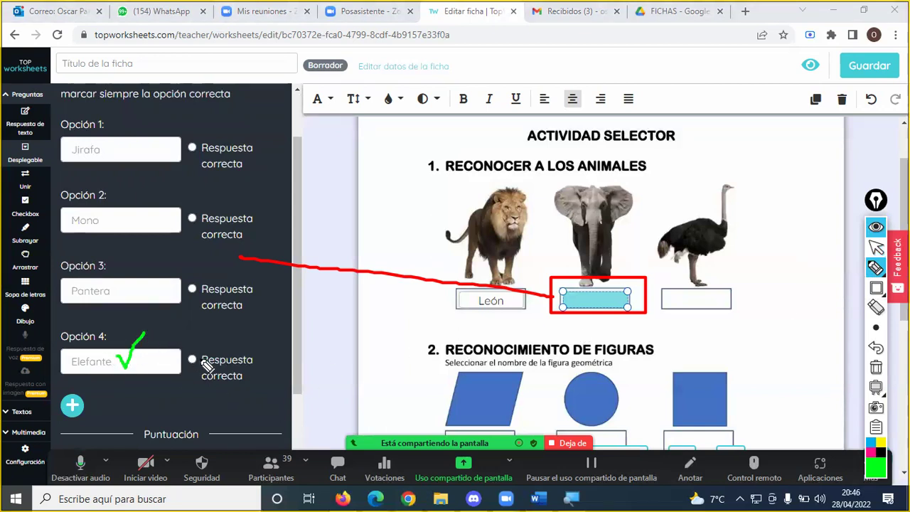
{"action": "mouse_move", "coordinate": [189, 346]}
{"action": "left_mouse_down"}
{"action": "mouse_move", "coordinate": [258, 354]}
{"action": "mouse_move", "coordinate": [260, 383]}
{"action": "mouse_move", "coordinate": [190, 389]}
{"action": "mouse_move", "coordinate": [190, 354]}
{"action": "mouse_move", "coordinate": [201, 350]}
{"action": "left_mouse_up"}
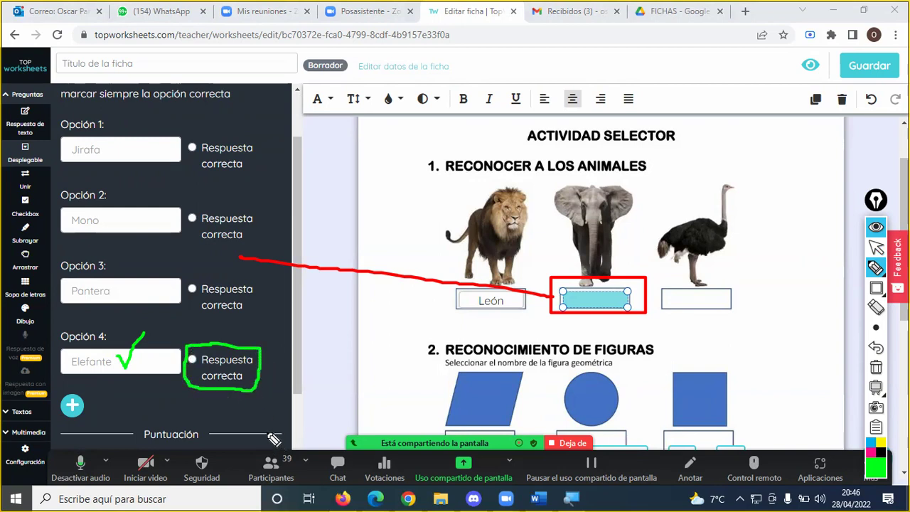
{"action": "key", "text": "Escape"}
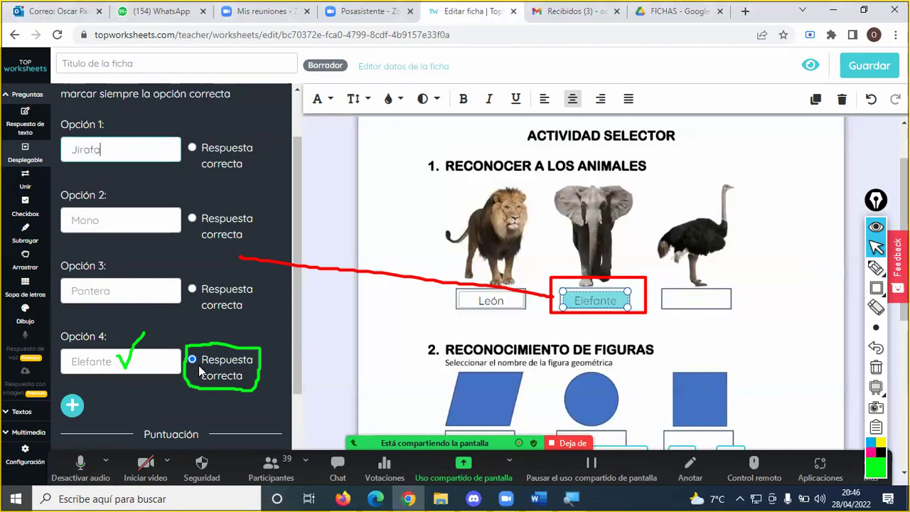
{"action": "left_click", "coordinate": [875, 267]}
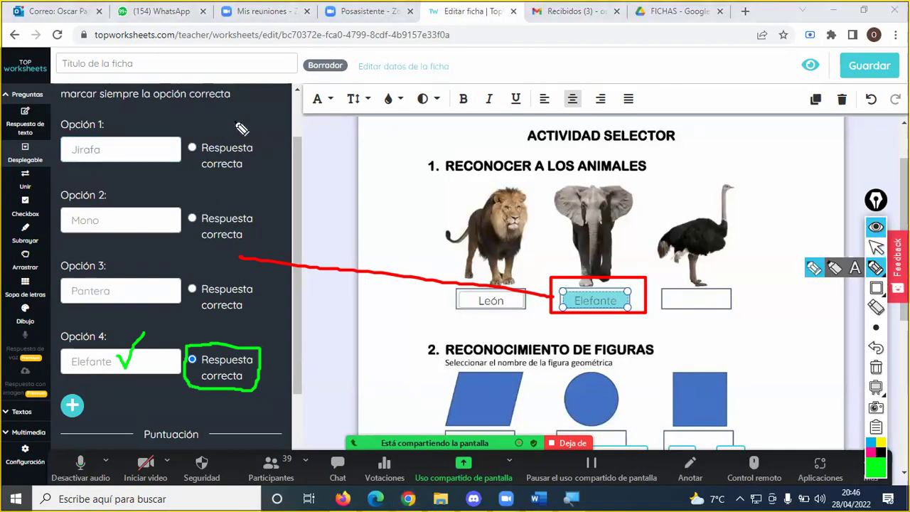
{"action": "mouse_move", "coordinate": [258, 131]}
{"action": "left_mouse_down"}
{"action": "mouse_move", "coordinate": [257, 262]}
{"action": "mouse_move", "coordinate": [276, 416]}
{"action": "mouse_move", "coordinate": [250, 419]}
{"action": "left_mouse_up"}
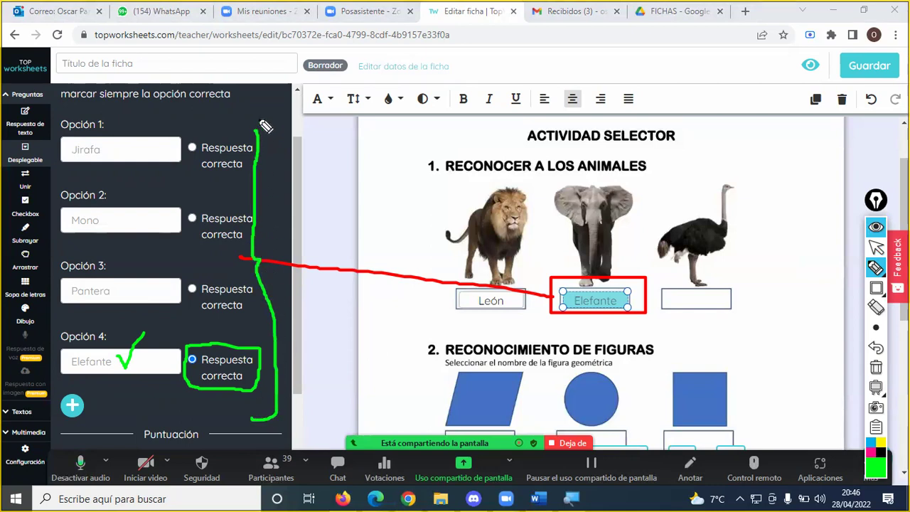
{"action": "left_click_drag", "start_coordinate": [256, 137], "coordinate": [236, 130]}
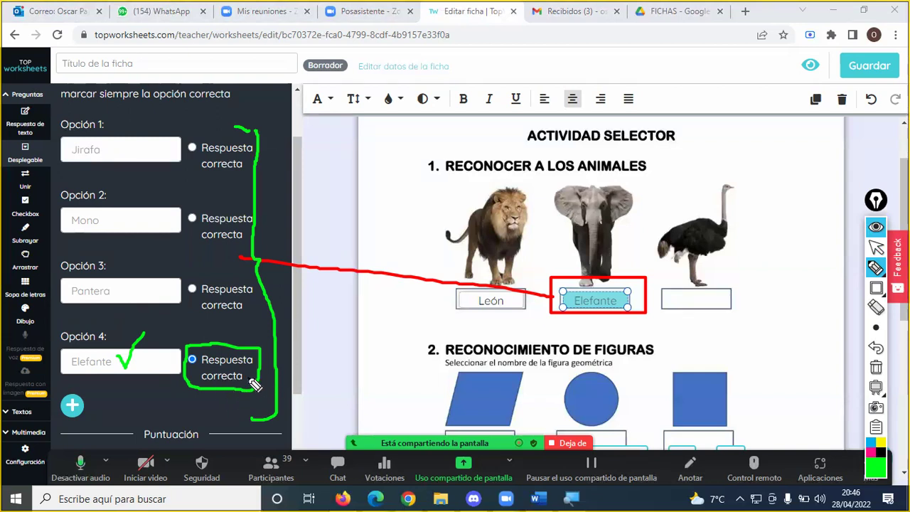
{"action": "left_click", "coordinate": [207, 368]}
{"action": "mouse_move", "coordinate": [211, 368]}
{"action": "left_mouse_down"}
{"action": "mouse_move", "coordinate": [242, 369]}
{"action": "mouse_move", "coordinate": [242, 377]}
{"action": "left_mouse_up"}
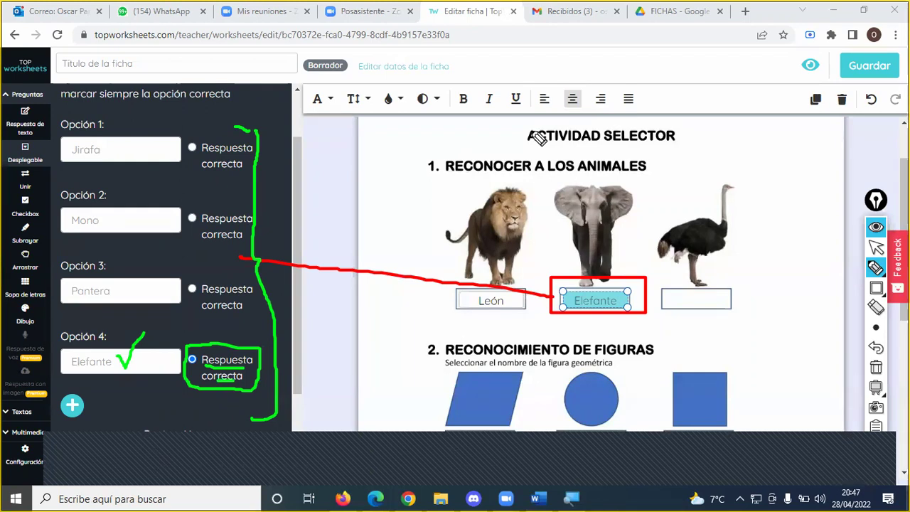
{"action": "left_click", "coordinate": [876, 367]}
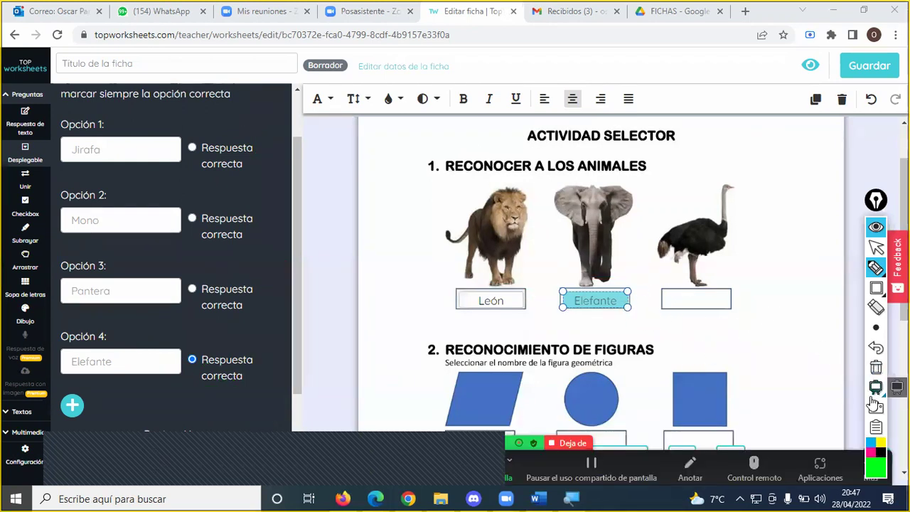
{"action": "left_click", "coordinate": [873, 462]}
{"action": "left_click", "coordinate": [851, 371]}
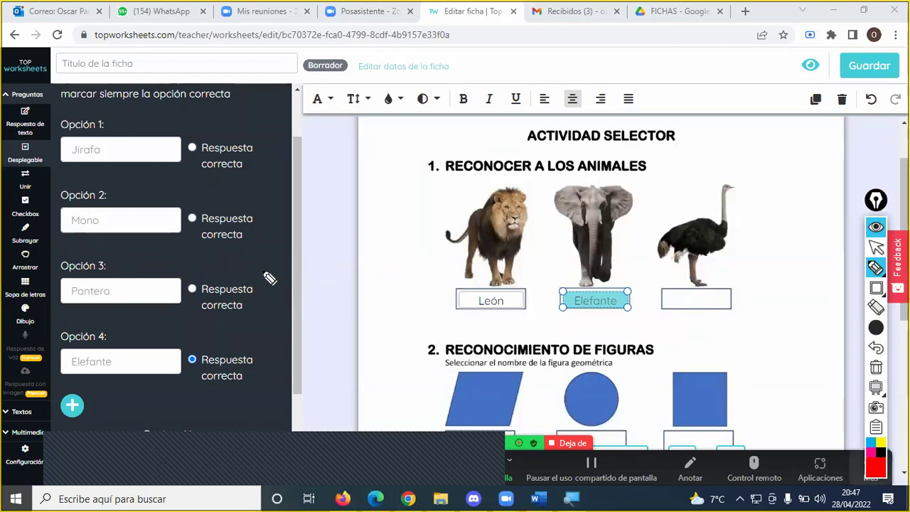
{"action": "key", "text": "Escape"}
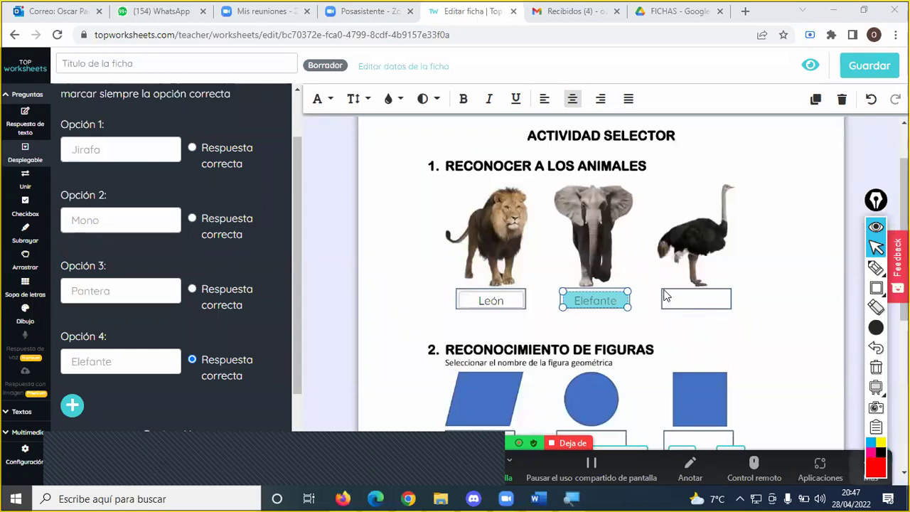
- Place a drop-down box over the ostrich's blank and enter Gallina and Avestruz
{"action": "left_click_drag", "start_coordinate": [664, 307], "coordinate": [729, 306]}
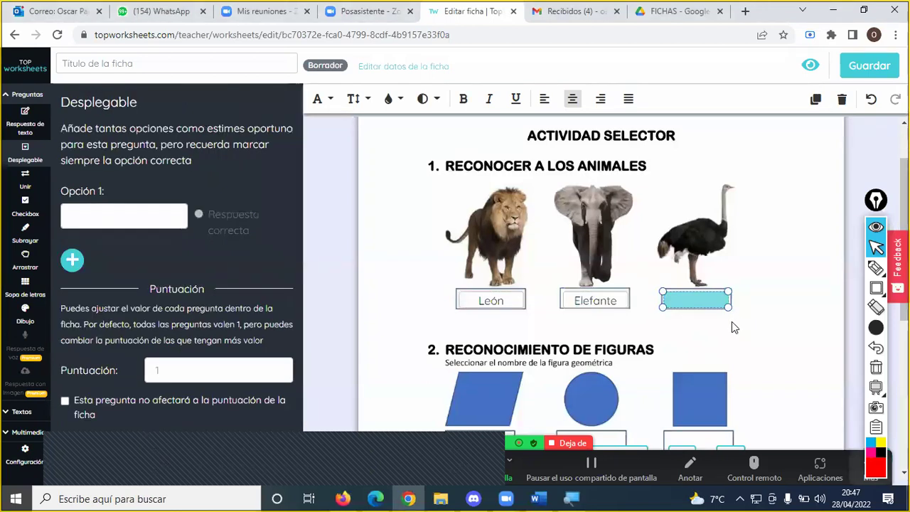
{"action": "left_click", "coordinate": [165, 222]}
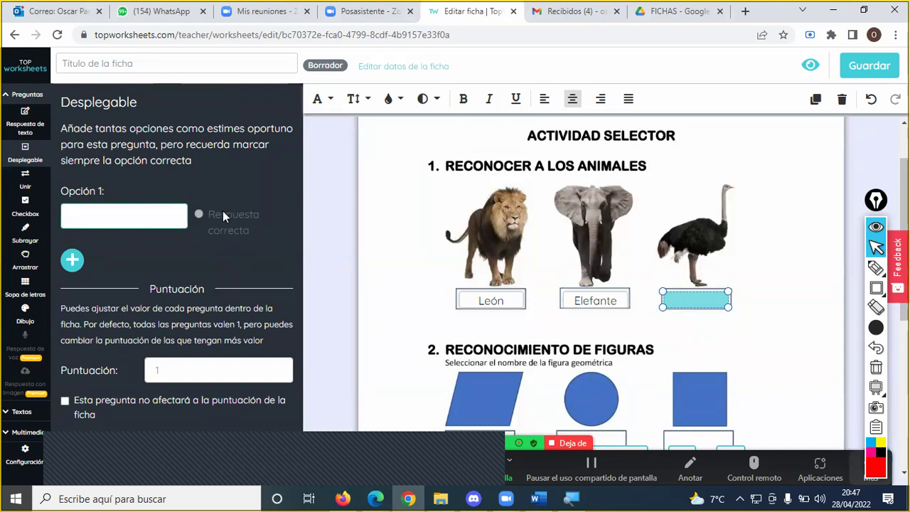
{"action": "type", "text": "Gallin"}
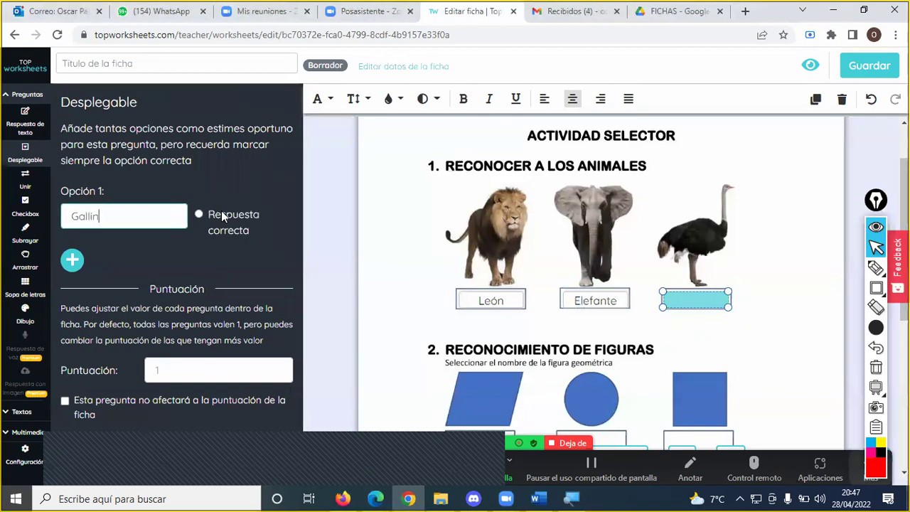
{"action": "type", "text": "a"}
{"action": "left_click", "coordinate": [72, 261]}
{"action": "left_click", "coordinate": [91, 284]}
{"action": "type", "text": "Av"}
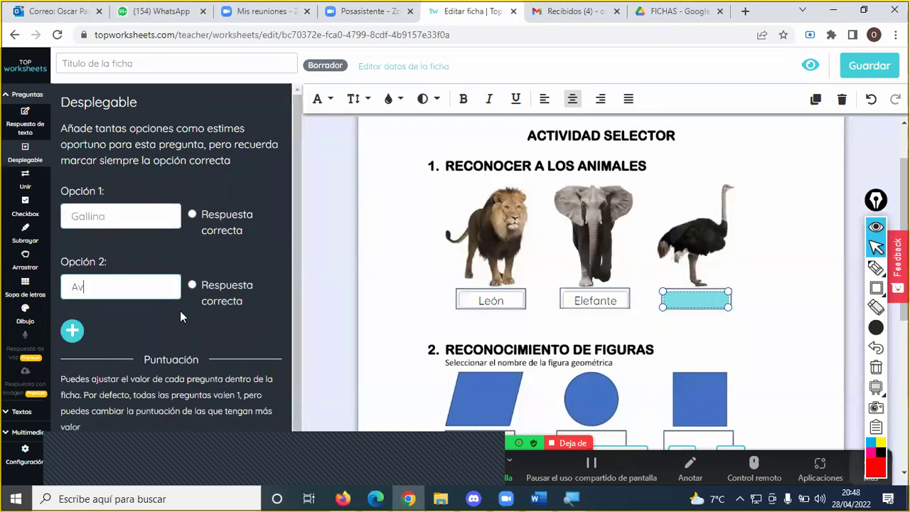
{"action": "type", "text": "estruz"}
- Add Pavo and Gaviota as options and mark Avestruz as the correct answer
{"action": "left_click", "coordinate": [74, 332]}
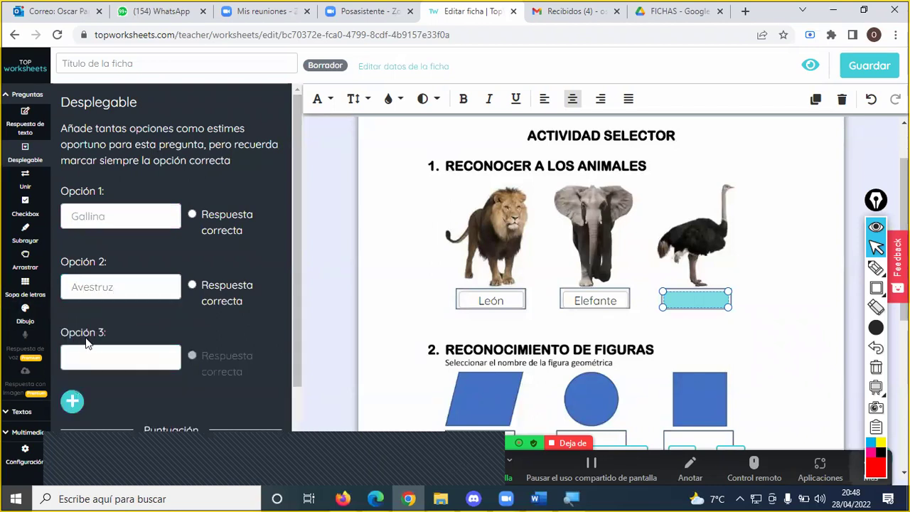
{"action": "left_click", "coordinate": [117, 362]}
{"action": "type", "text": "Pavo"}
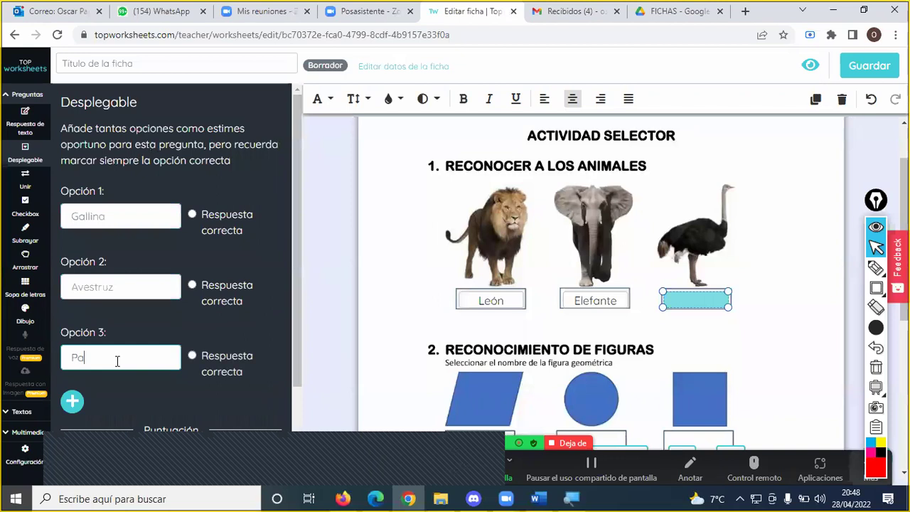
{"action": "left_click", "coordinate": [73, 404]}
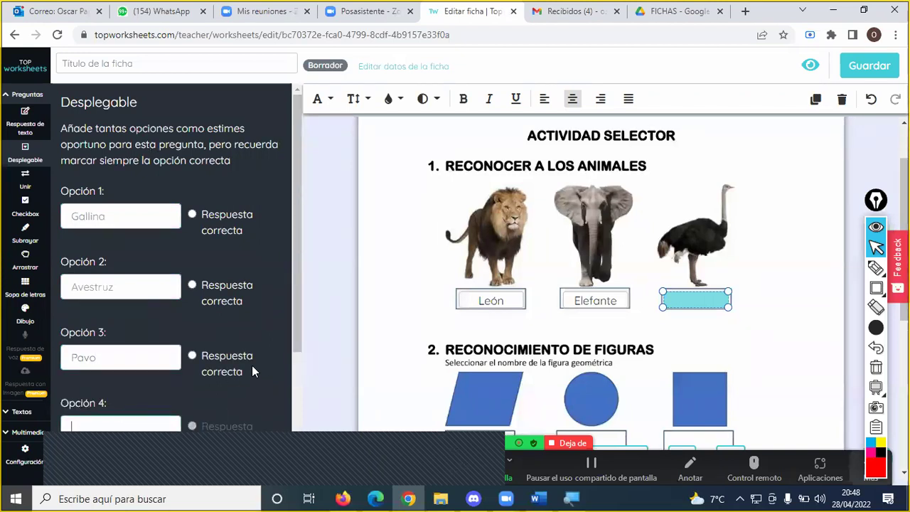
{"action": "scroll", "coordinate": [252, 365], "scroll_direction": "down", "scroll_amount": 1}
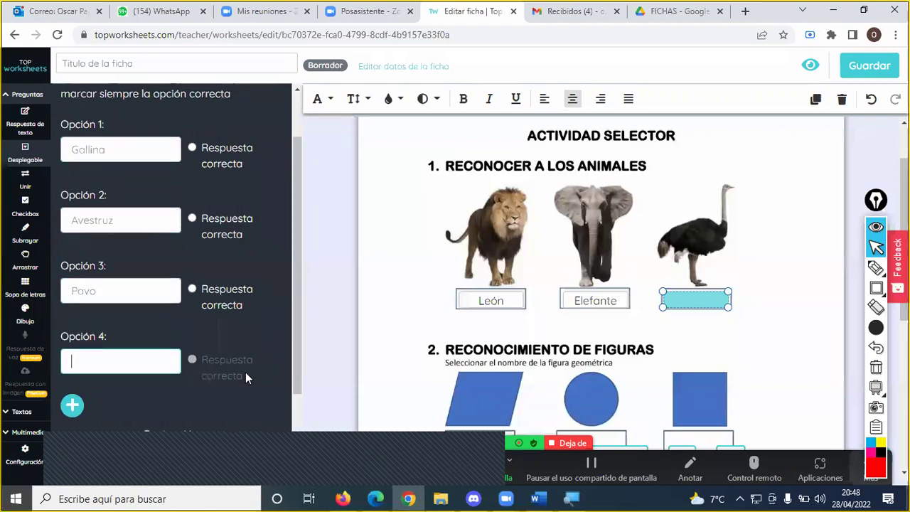
{"action": "type", "text": "Gaviota"}
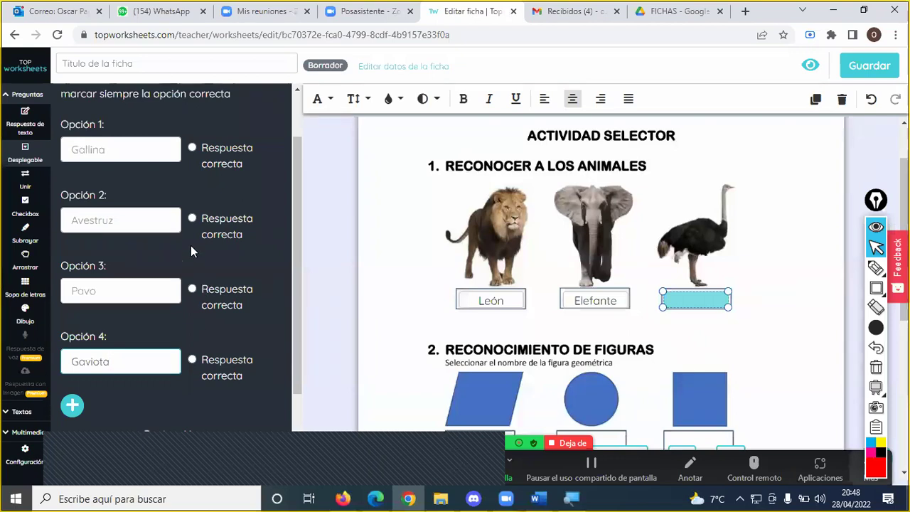
{"action": "left_click", "coordinate": [192, 217]}
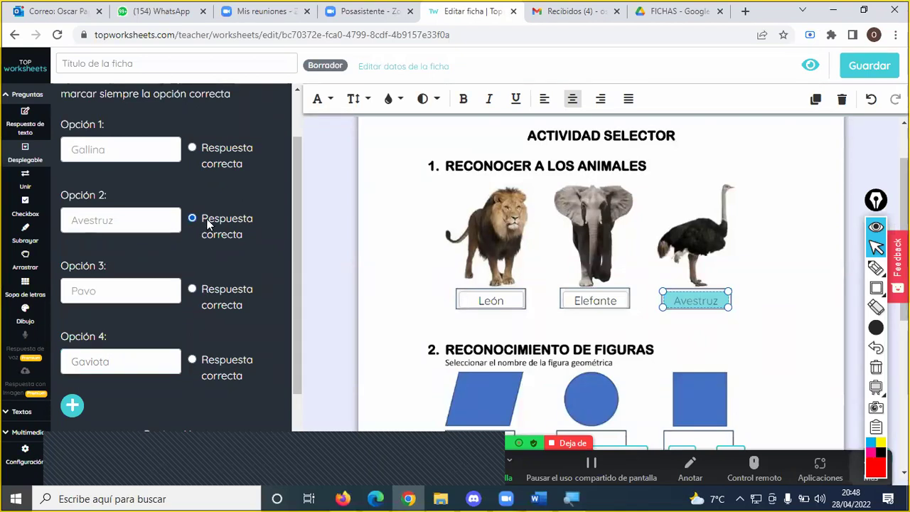
{"action": "left_click", "coordinate": [878, 466]}
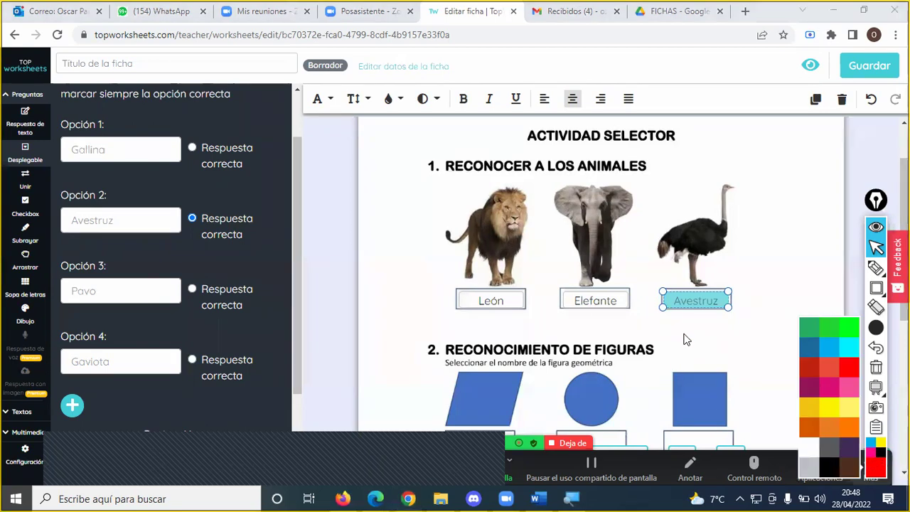
- Dismiss the field-size error and select the Avestruz answer box
{"action": "left_click", "coordinate": [750, 291]}
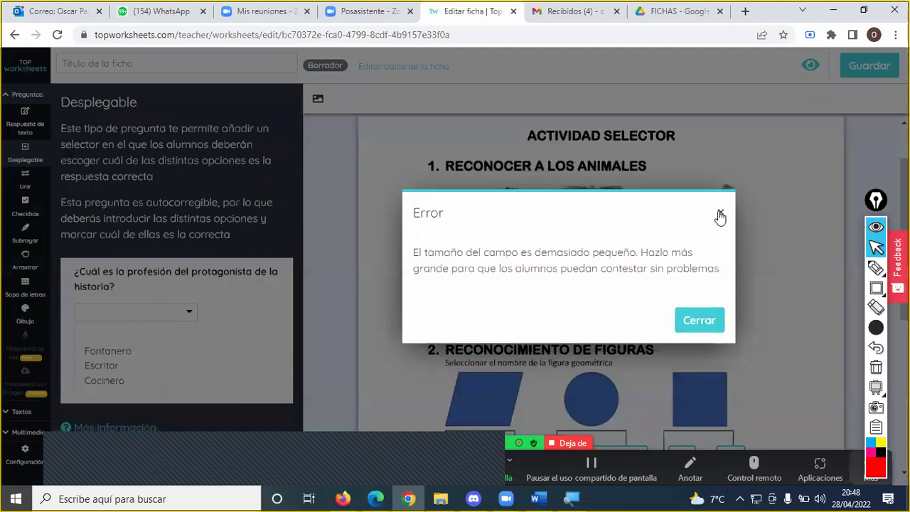
{"action": "left_click", "coordinate": [721, 212]}
{"action": "left_click", "coordinate": [700, 304]}
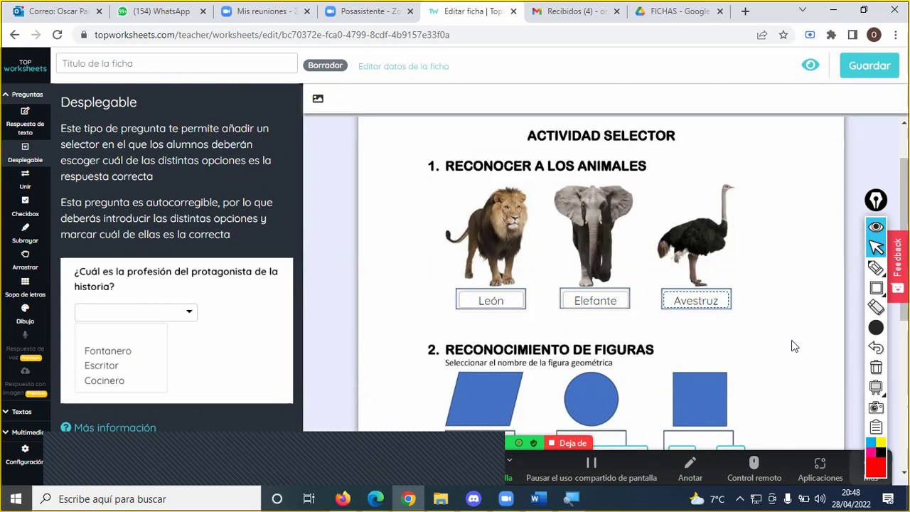
- Outline the Avestruz box with a thin red rectangle and leading line, then reselect it
{"action": "left_click", "coordinate": [878, 290]}
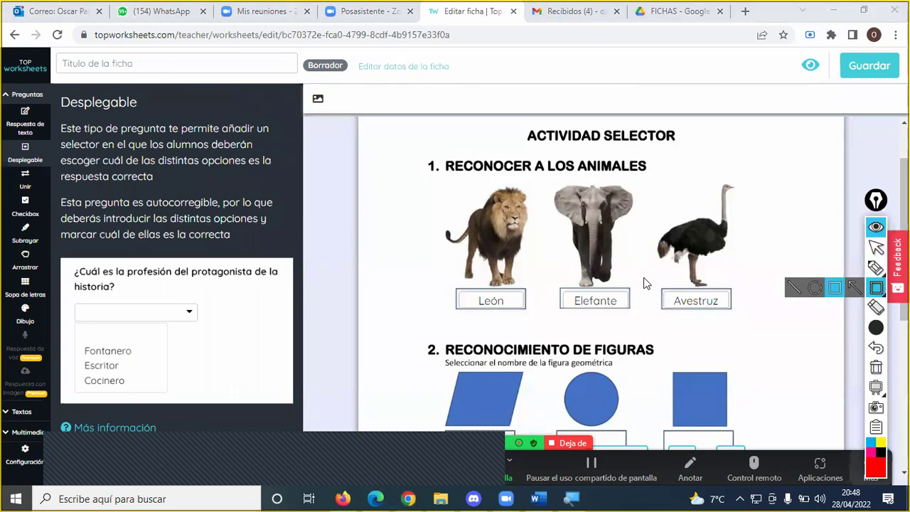
{"action": "left_click_drag", "start_coordinate": [647, 280], "coordinate": [736, 318]}
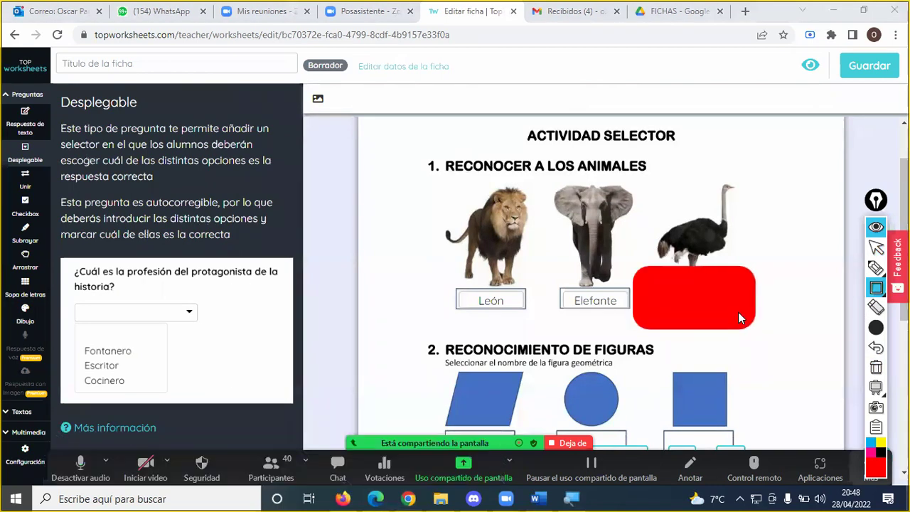
{"action": "key", "text": "ctrl+z"}
{"action": "mouse_move", "coordinate": [875, 328]}
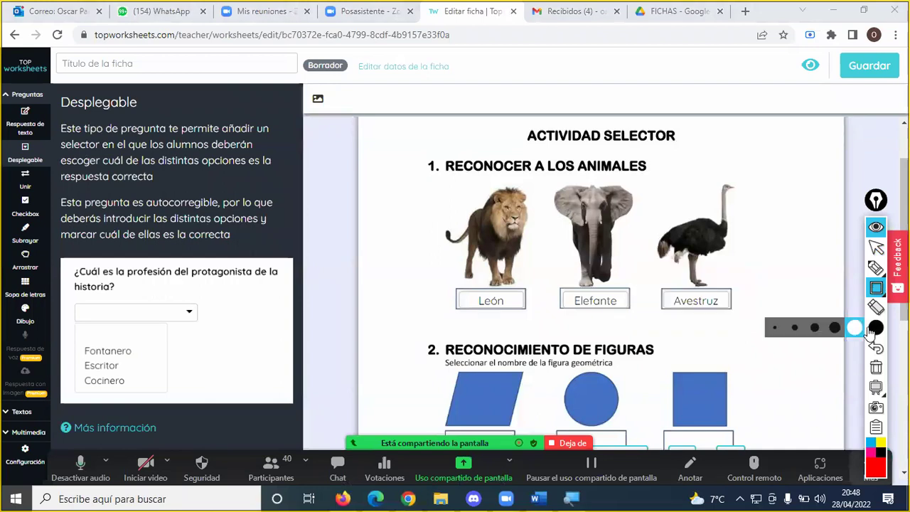
{"action": "left_click", "coordinate": [796, 331]}
{"action": "left_click_drag", "start_coordinate": [653, 281], "coordinate": [742, 318]}
{"action": "left_click", "coordinate": [876, 267]}
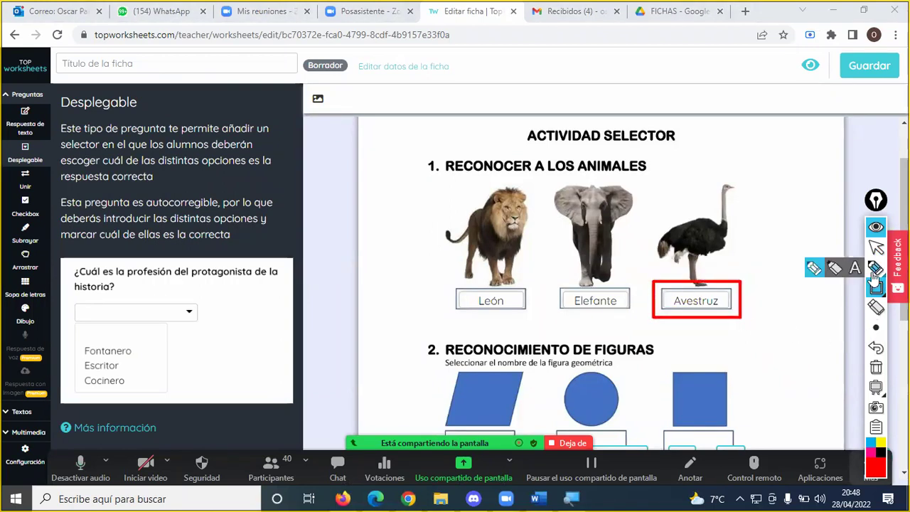
{"action": "mouse_move", "coordinate": [654, 293]}
{"action": "left_mouse_down"}
{"action": "mouse_move", "coordinate": [502, 260]}
{"action": "mouse_move", "coordinate": [331, 243]}
{"action": "left_mouse_up"}
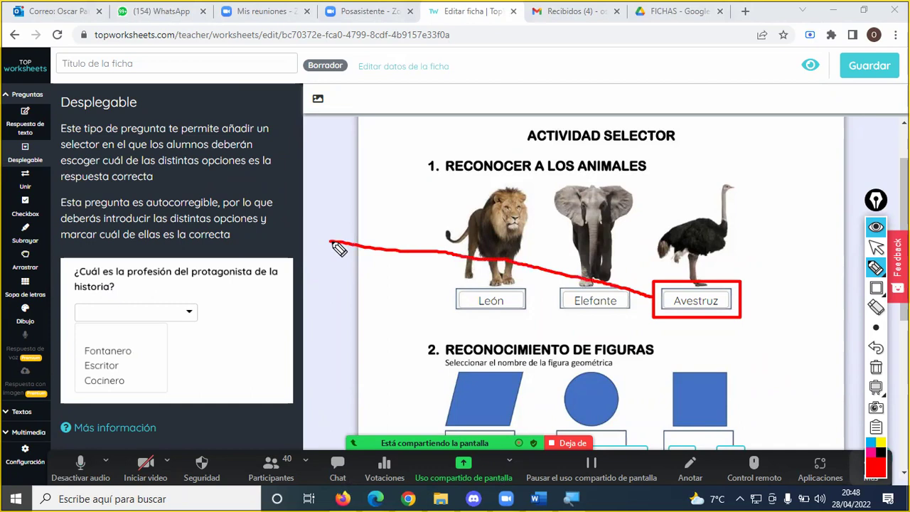
{"action": "left_click", "coordinate": [876, 247]}
{"action": "left_click", "coordinate": [714, 311]}
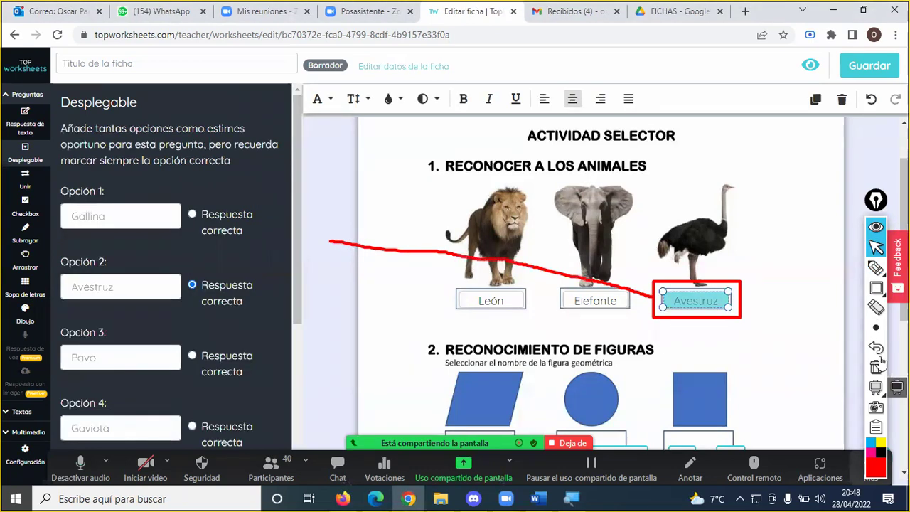
- Extend the red line from the Avestruz box onto the options list
{"action": "left_click", "coordinate": [876, 268]}
{"action": "mouse_move", "coordinate": [331, 246]}
{"action": "left_mouse_down"}
{"action": "mouse_move", "coordinate": [278, 246]}
{"action": "mouse_move", "coordinate": [273, 407]}
{"action": "mouse_move", "coordinate": [250, 457]}
{"action": "left_mouse_up"}
{"action": "left_click_drag", "start_coordinate": [263, 191], "coordinate": [250, 189]}
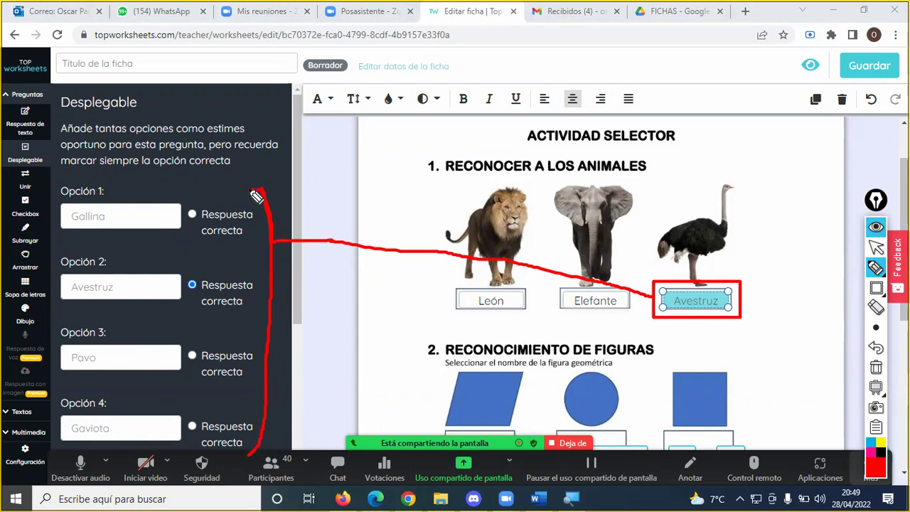
- Tick Avestruz and circle Respuesta correcta and Desplegable in green, then clear all annotations
{"action": "left_click", "coordinate": [881, 469]}
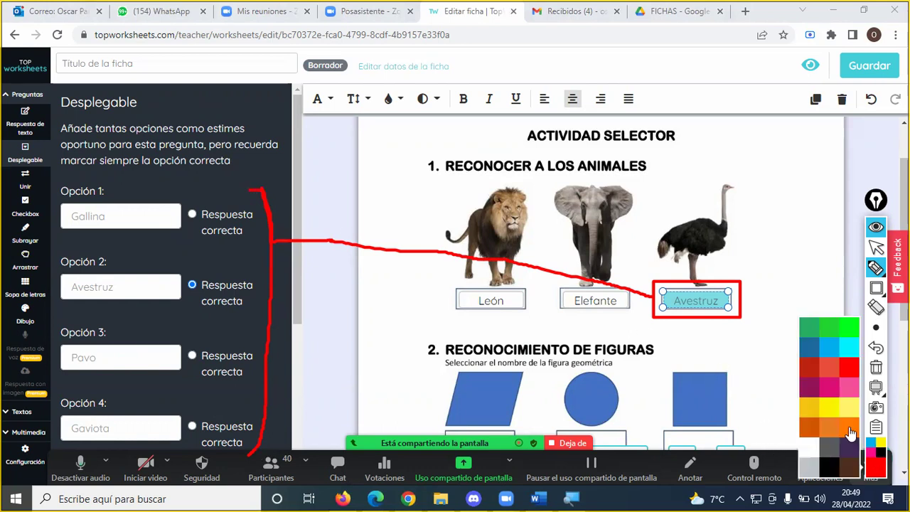
{"action": "left_click", "coordinate": [851, 333]}
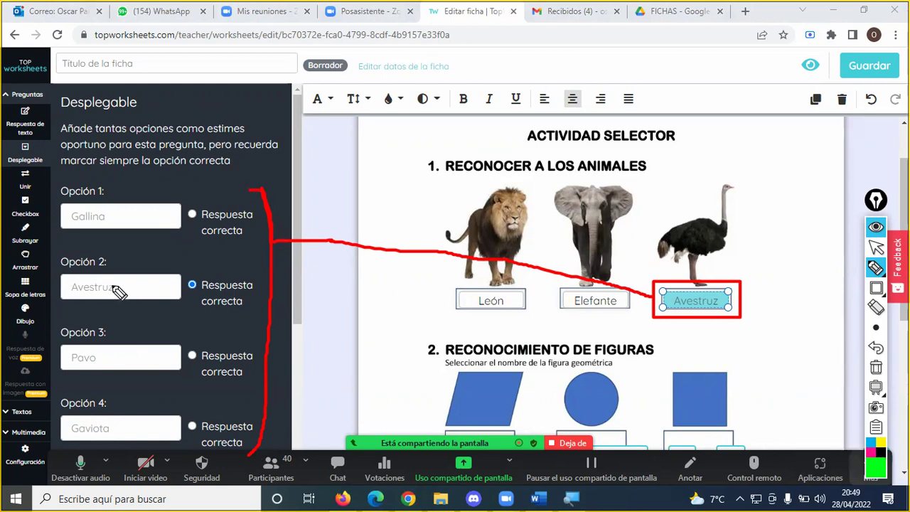
{"action": "mouse_move", "coordinate": [124, 285]}
{"action": "left_mouse_down"}
{"action": "mouse_move", "coordinate": [131, 292]}
{"action": "mouse_move", "coordinate": [151, 269]}
{"action": "left_mouse_up"}
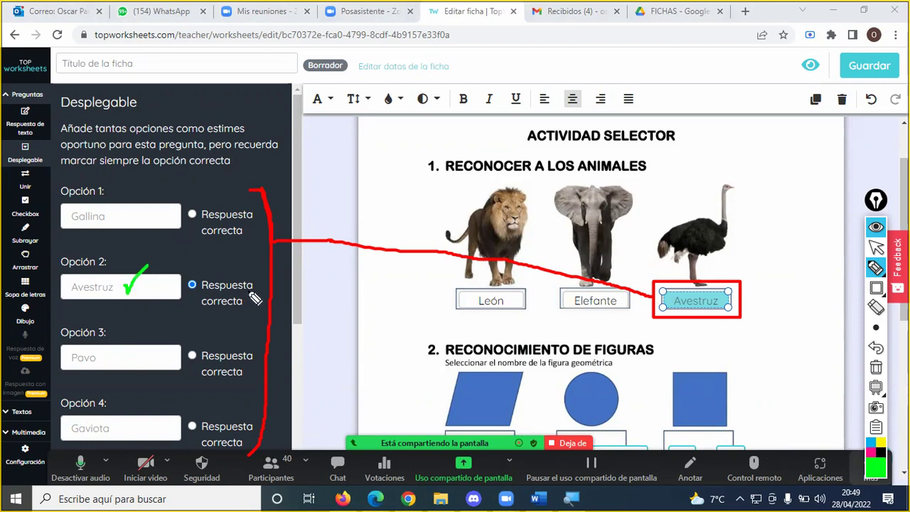
{"action": "mouse_move", "coordinate": [250, 277]}
{"action": "left_mouse_down"}
{"action": "mouse_move", "coordinate": [195, 280]}
{"action": "mouse_move", "coordinate": [186, 293]}
{"action": "mouse_move", "coordinate": [206, 314]}
{"action": "mouse_move", "coordinate": [244, 314]}
{"action": "mouse_move", "coordinate": [249, 280]}
{"action": "left_mouse_up"}
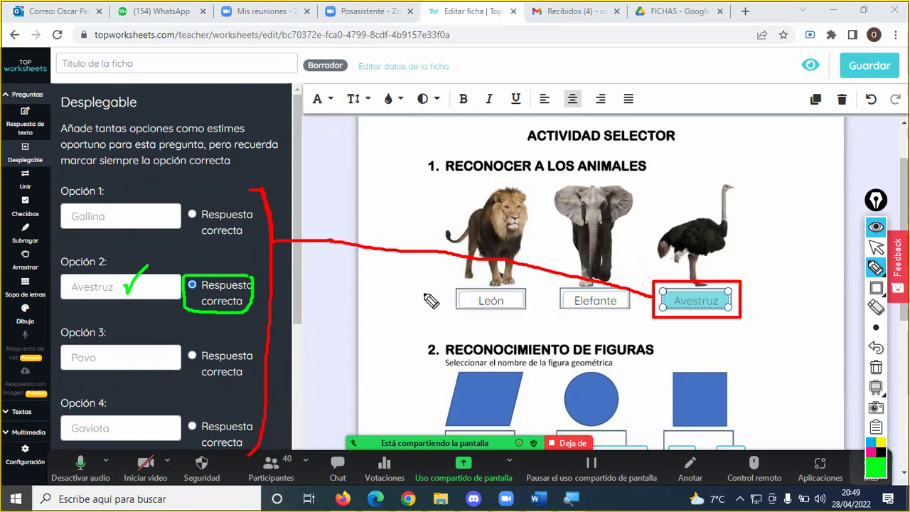
{"action": "mouse_move", "coordinate": [45, 147]}
{"action": "left_mouse_down"}
{"action": "mouse_move", "coordinate": [4, 150]}
{"action": "mouse_move", "coordinate": [17, 178]}
{"action": "mouse_move", "coordinate": [48, 169]}
{"action": "mouse_move", "coordinate": [48, 141]}
{"action": "left_mouse_up"}
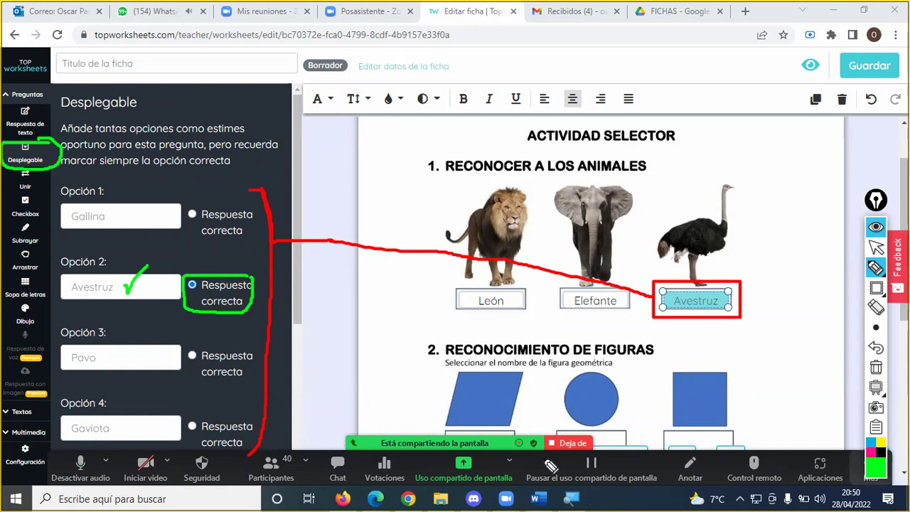
{"action": "left_click", "coordinate": [876, 368]}
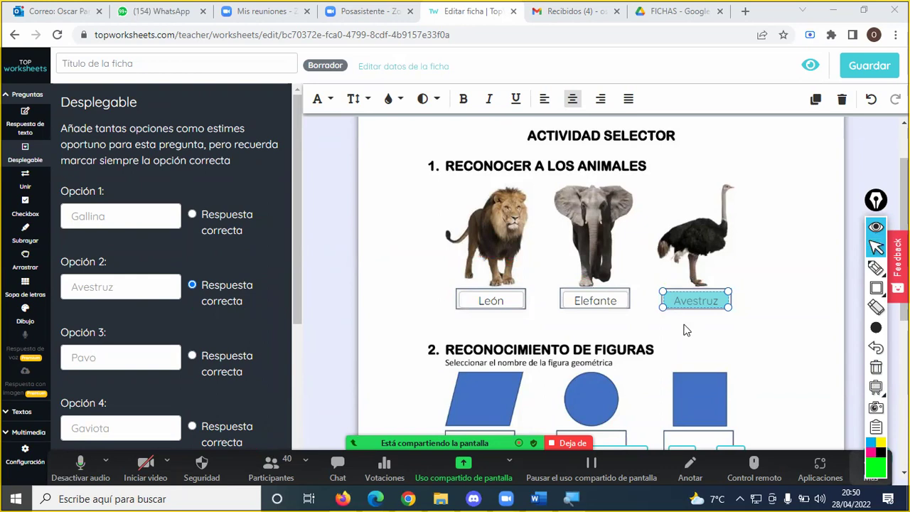
- Place a drop-down box under the parallelogram in section 2 and enter Cuadrado as Opción 1
{"action": "scroll", "coordinate": [684, 339], "scroll_direction": "down", "scroll_amount": 2}
{"action": "scroll", "coordinate": [684, 339], "scroll_direction": "down", "scroll_amount": 4}
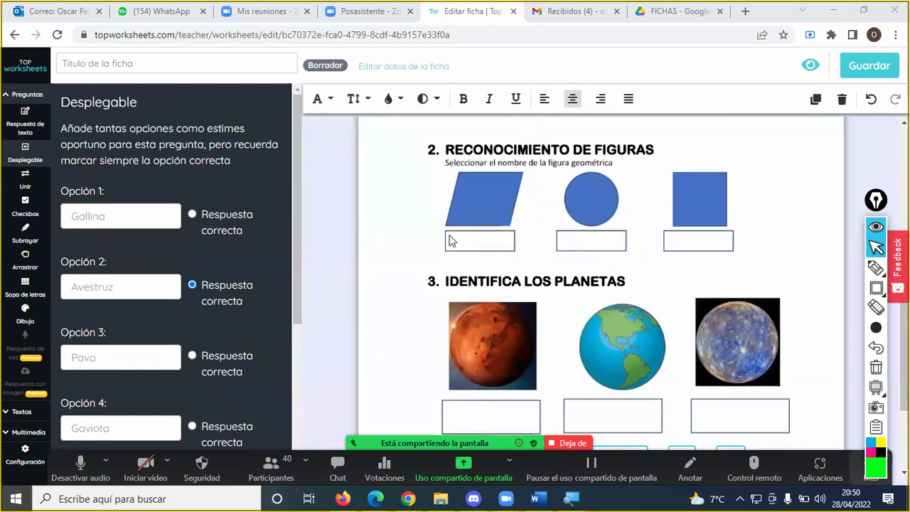
{"action": "mouse_move", "coordinate": [448, 230]}
{"action": "left_mouse_down"}
{"action": "mouse_move", "coordinate": [471, 250]}
{"action": "mouse_move", "coordinate": [511, 248]}
{"action": "left_mouse_up"}
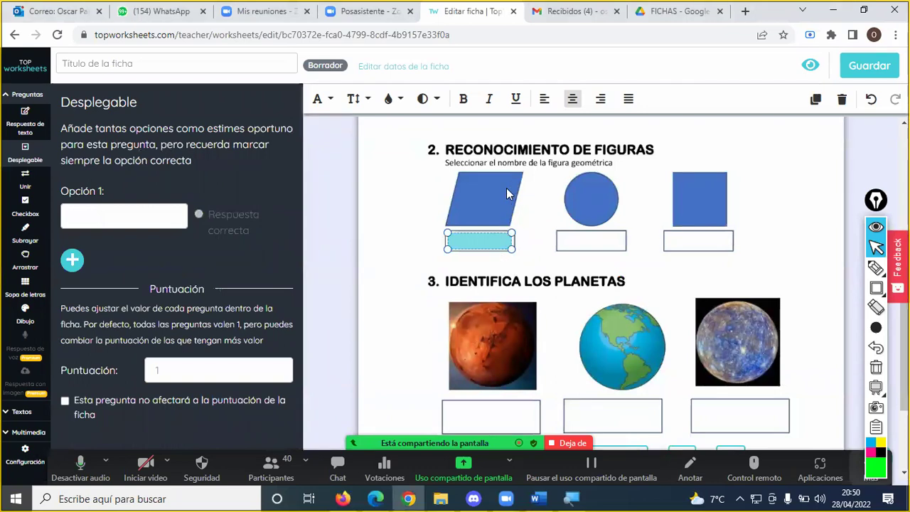
{"action": "left_click", "coordinate": [123, 221]}
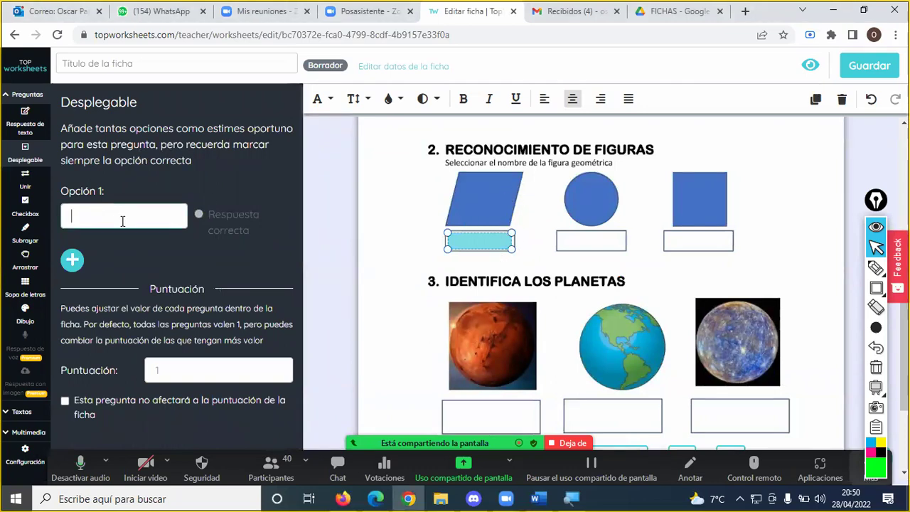
{"action": "type", "text": "Cuadrado"}
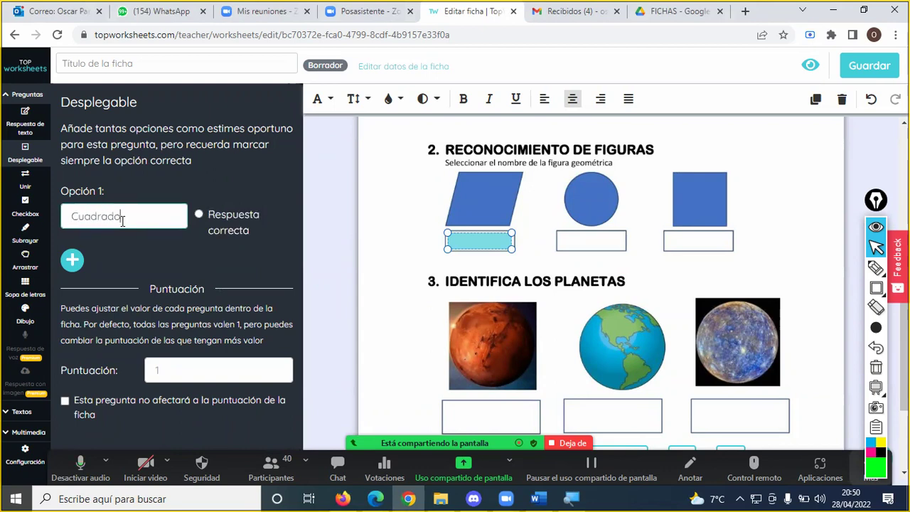
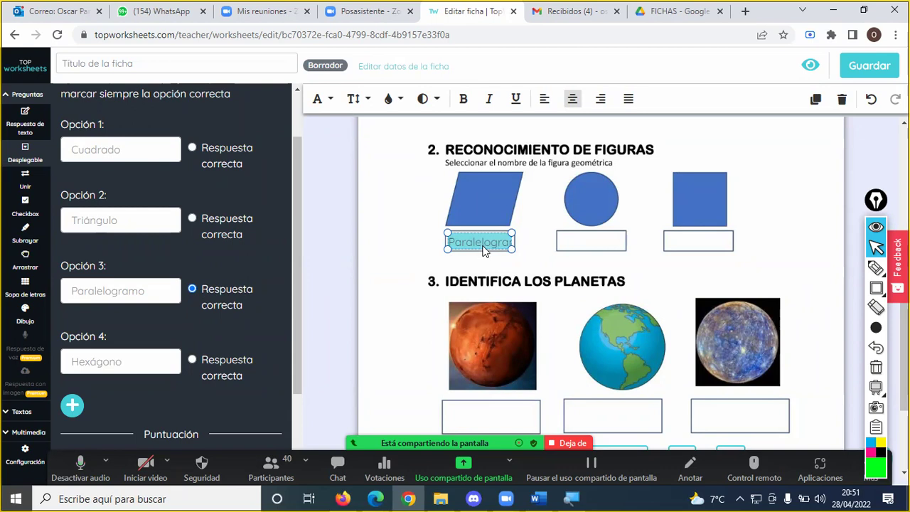
- Widen the Paralelogramo answer box to fit the word, then draw a new dropdown box under the circle
{"action": "left_click_drag", "start_coordinate": [511, 248], "coordinate": [530, 253]}
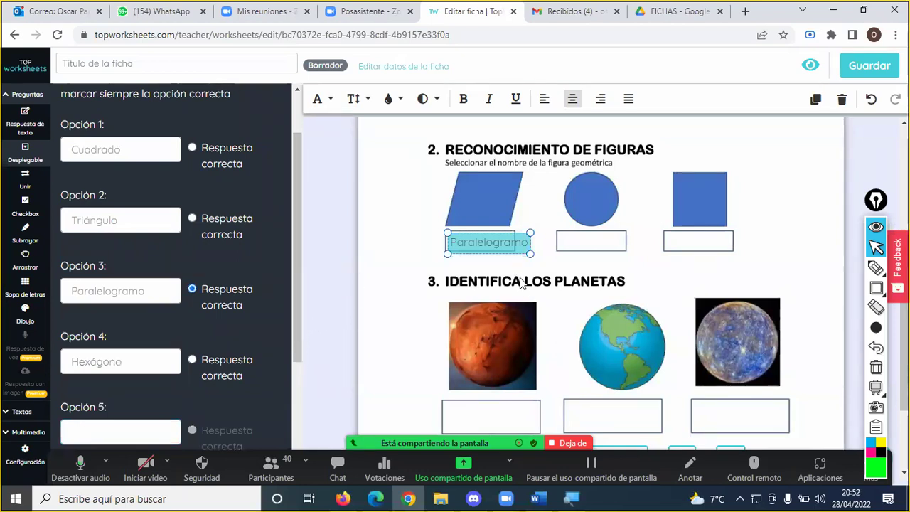
{"action": "left_click_drag", "start_coordinate": [559, 231], "coordinate": [627, 251]}
- Enter the circle dropdown's options: Cuadrado, Triángulo, Hexágono and Círculo
{"action": "left_click", "coordinate": [140, 215]}
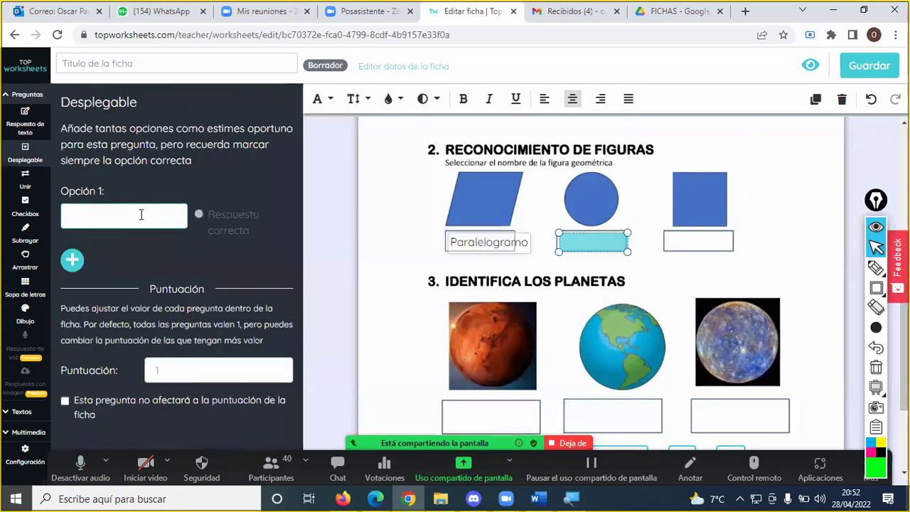
{"action": "type", "text": "Cuadrado"}
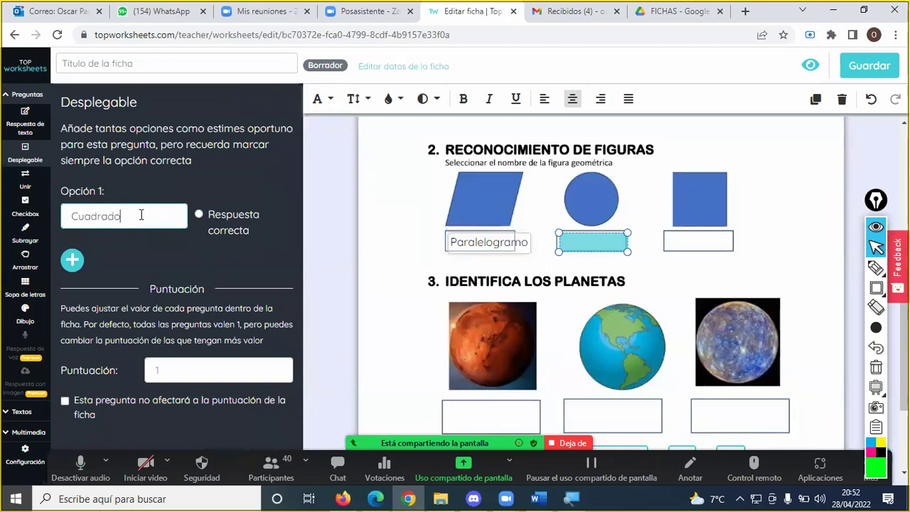
{"action": "left_click", "coordinate": [72, 260]}
{"action": "left_click", "coordinate": [110, 294]}
{"action": "type", "text": "Tr"}
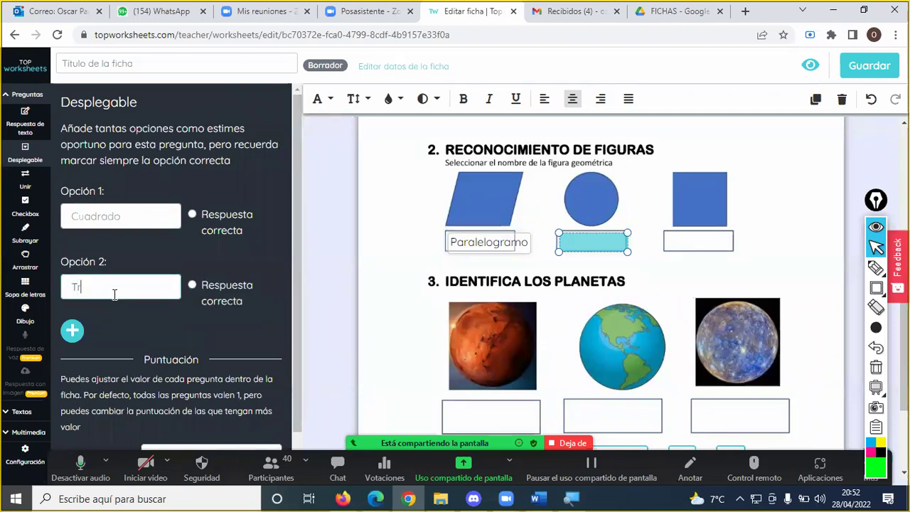
{"action": "type", "text": "iángulo"}
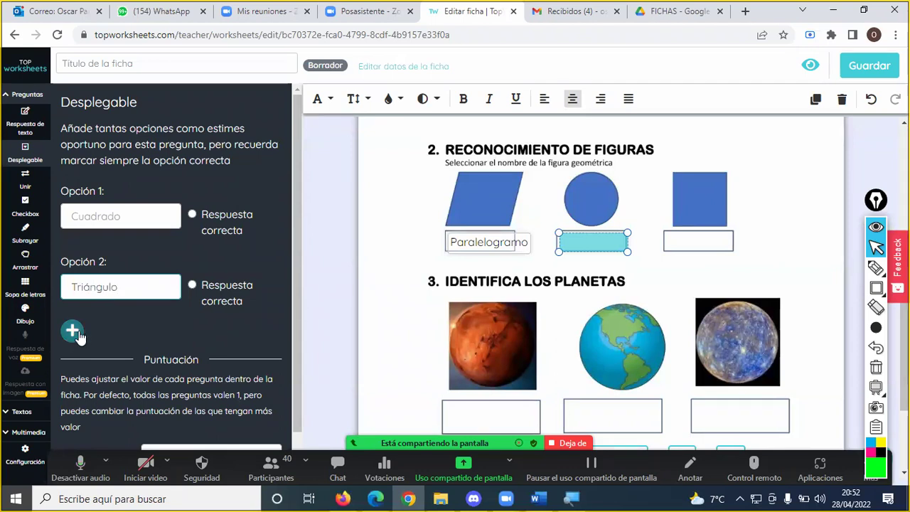
{"action": "left_click", "coordinate": [75, 333]}
{"action": "left_click", "coordinate": [106, 360]}
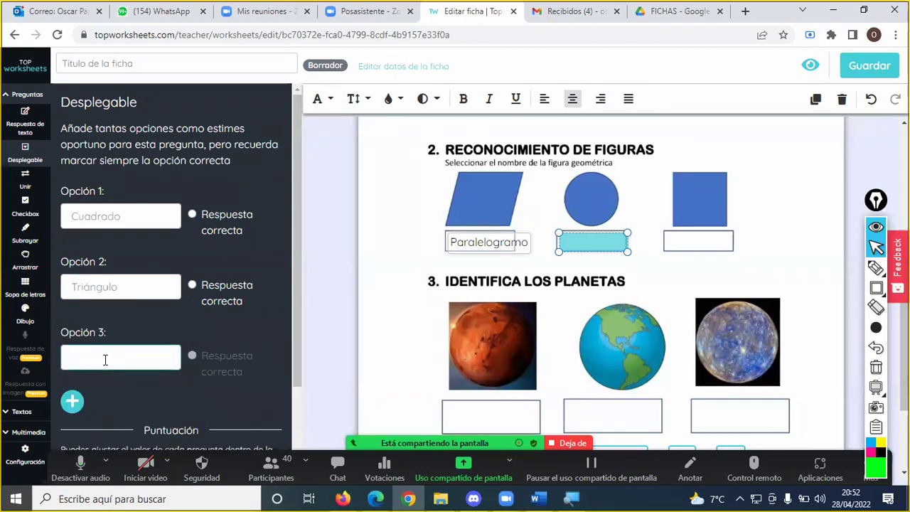
{"action": "type", "text": "Hexágono"}
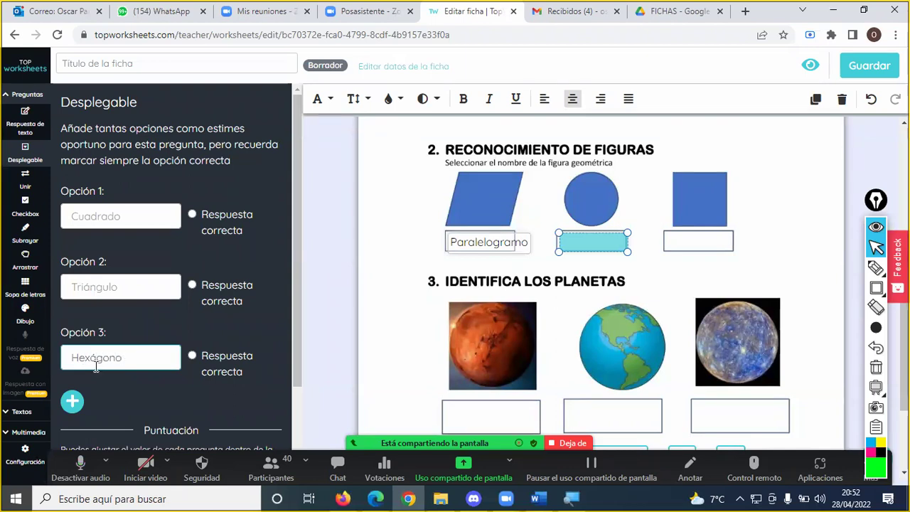
{"action": "left_click", "coordinate": [85, 406]}
{"action": "left_click", "coordinate": [105, 429]}
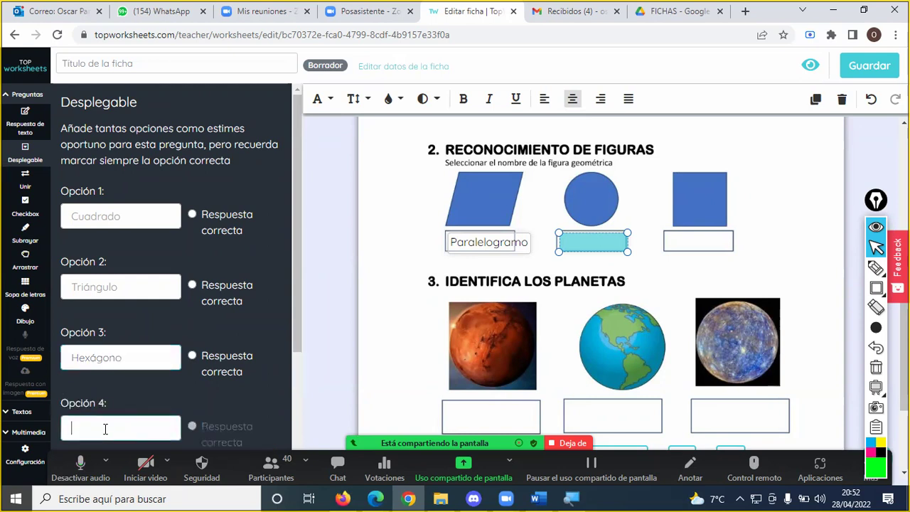
{"action": "type", "text": "C"}
{"action": "type", "text": "ircul"}
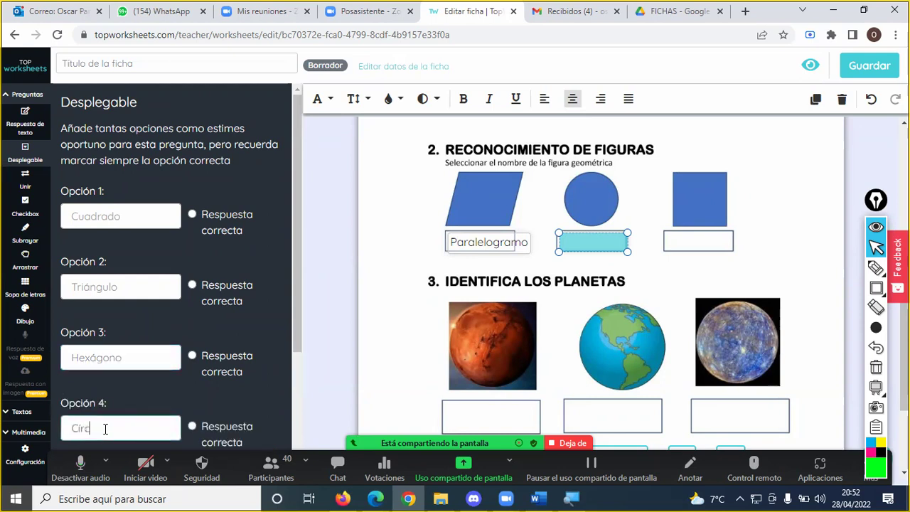
{"action": "type", "text": "o"}
- Mark Círculo as the correct answer and draw a new dropdown box under the square
{"action": "scroll", "coordinate": [156, 398], "scroll_direction": "down", "scroll_amount": 1}
{"action": "left_click", "coordinate": [192, 359]}
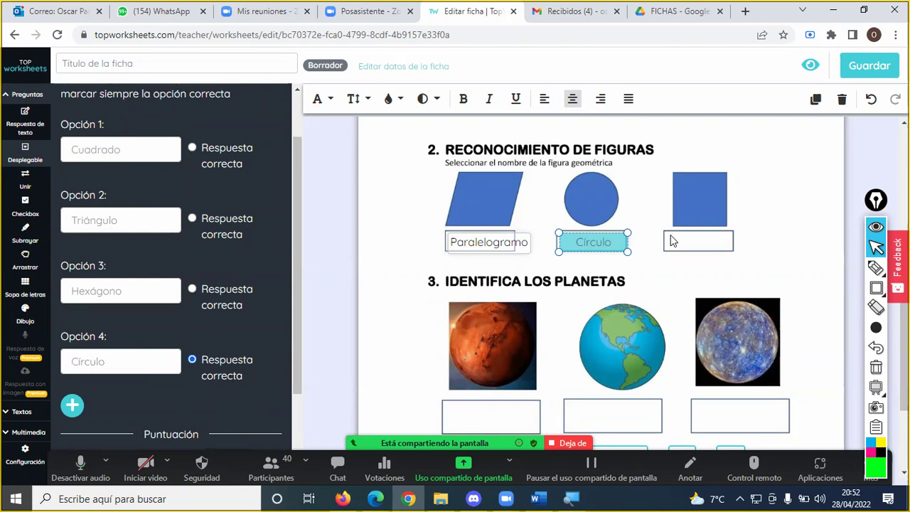
{"action": "left_click_drag", "start_coordinate": [665, 235], "coordinate": [731, 251]}
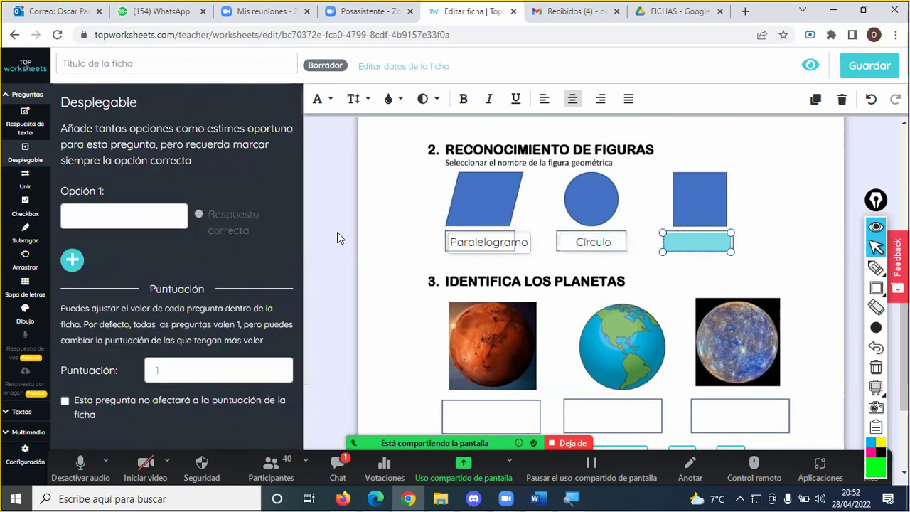
- Enter Cuadrado and Triángulo as the square dropdown's first two options
{"action": "left_click", "coordinate": [142, 211]}
{"action": "type", "text": "Cu"}
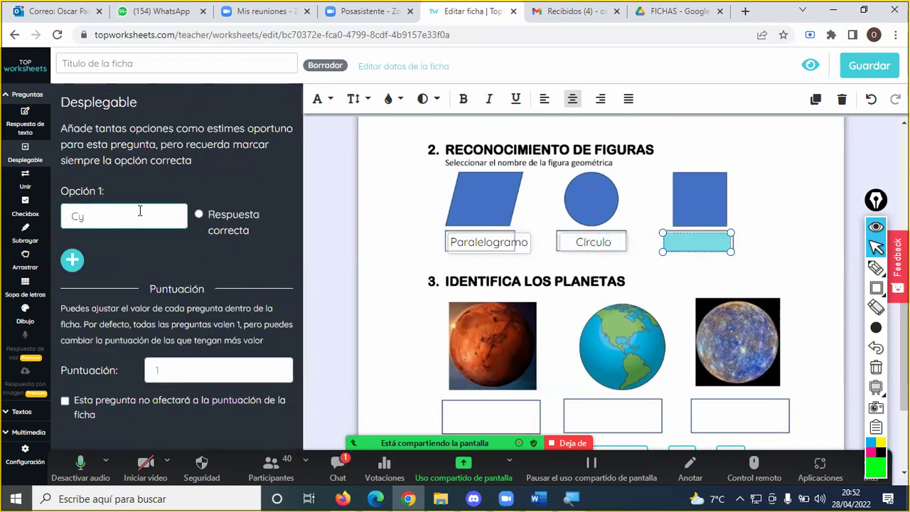
{"action": "key", "text": "BackSpace"}
{"action": "type", "text": "uadrado"}
{"action": "left_click", "coordinate": [72, 260]}
{"action": "left_click", "coordinate": [111, 285]}
{"action": "type", "text": "Triángulo"}
- Add Estrella and Hexágono as options three and four, and mark Cuadrado correct
{"action": "left_click", "coordinate": [72, 330]}
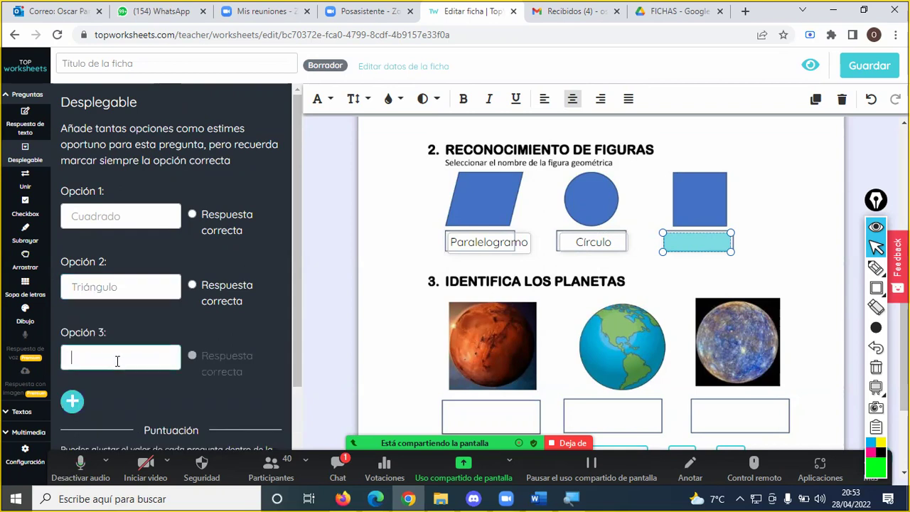
{"action": "type", "text": "Es"}
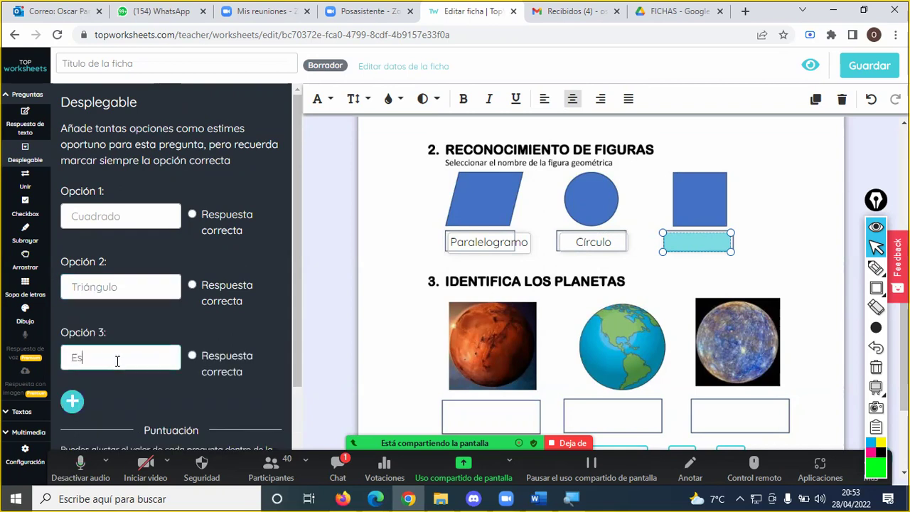
{"action": "type", "text": "trello"}
{"action": "left_click", "coordinate": [72, 400]}
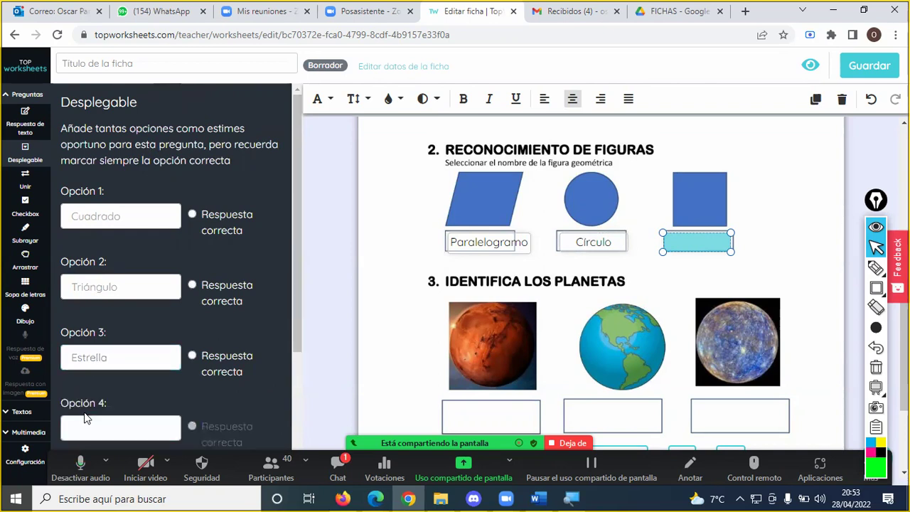
{"action": "left_click", "coordinate": [110, 430]}
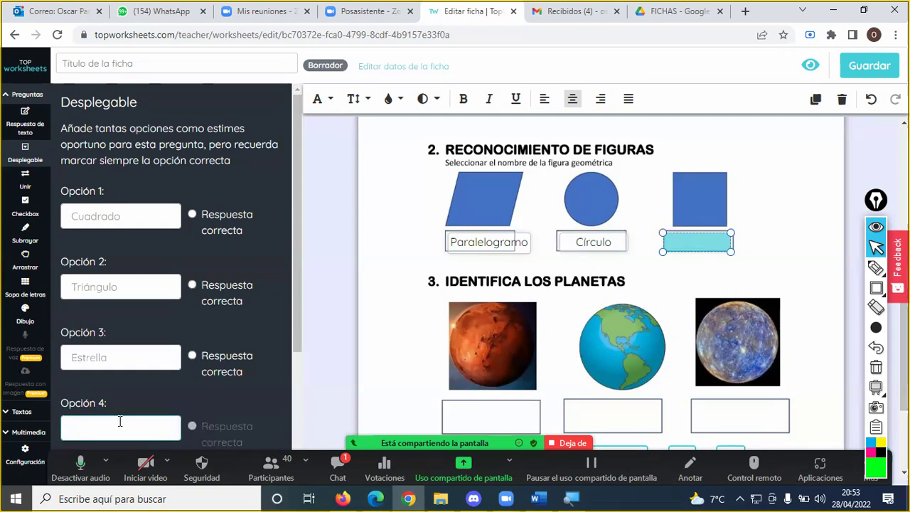
{"action": "type", "text": "H"}
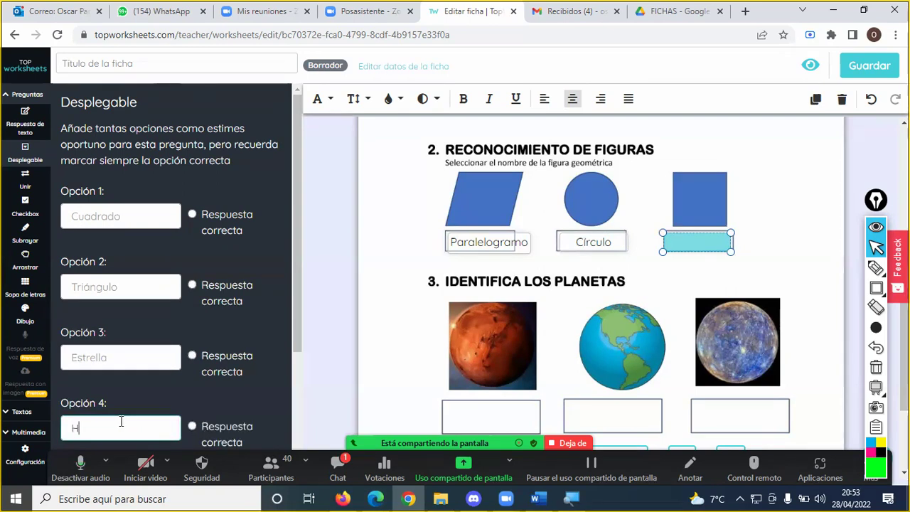
{"action": "type", "text": "exágono"}
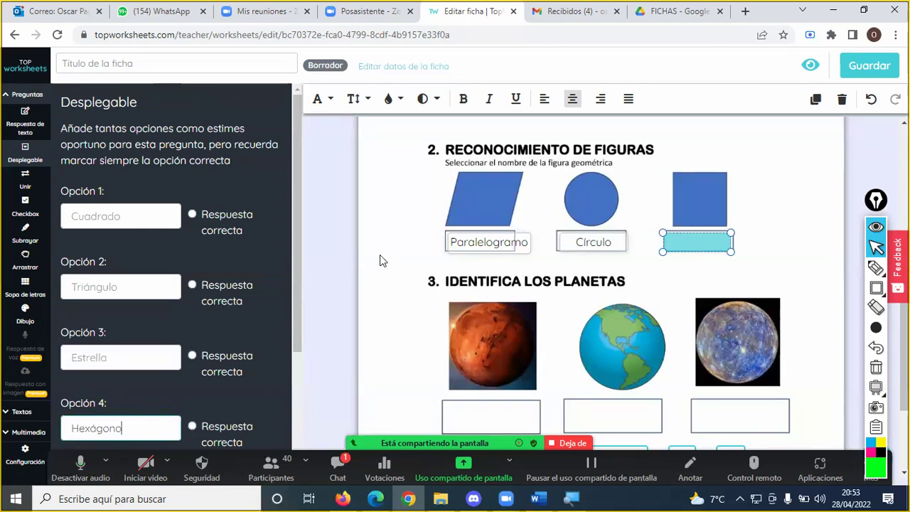
{"action": "left_click", "coordinate": [221, 217]}
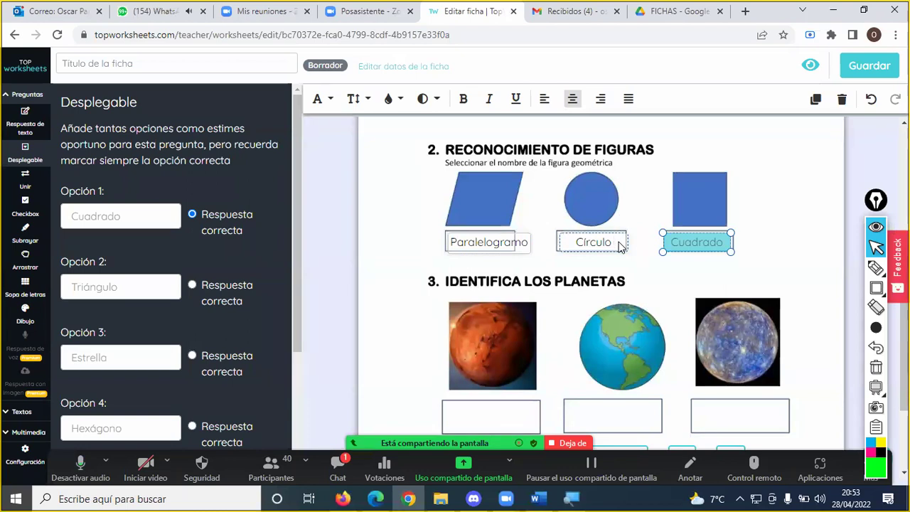
{"action": "scroll", "coordinate": [508, 384], "scroll_direction": "down", "scroll_amount": 1}
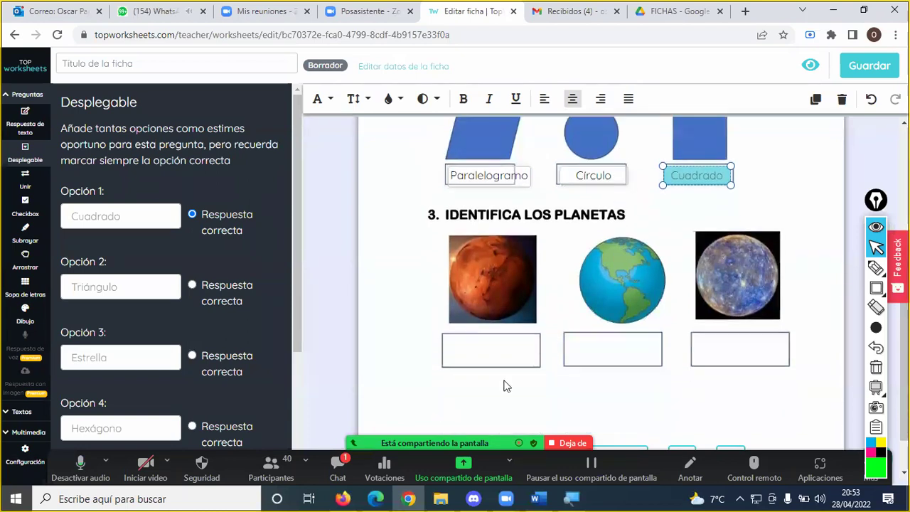
- Try a highlight annotation on the dropdown question type, then clear it and dismiss the meeting chat
{"action": "left_click", "coordinate": [344, 459]}
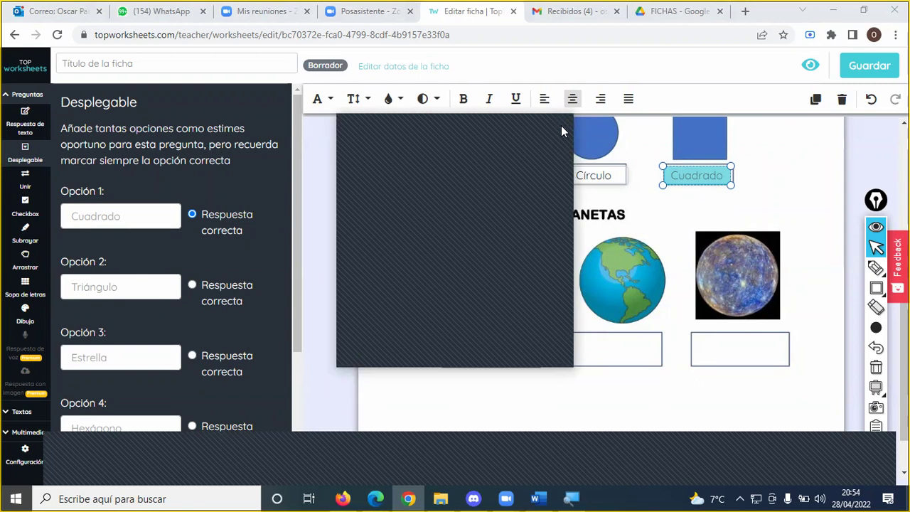
{"action": "left_click", "coordinate": [876, 268]}
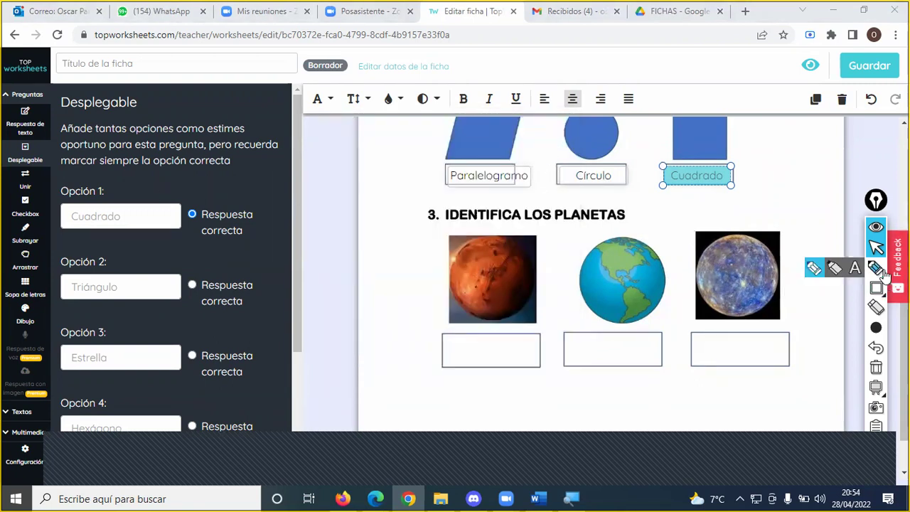
{"action": "mouse_move", "coordinate": [45, 145]}
{"action": "left_mouse_down"}
{"action": "mouse_move", "coordinate": [6, 150]}
{"action": "mouse_move", "coordinate": [8, 174]}
{"action": "mouse_move", "coordinate": [57, 184]}
{"action": "mouse_move", "coordinate": [65, 155]}
{"action": "left_mouse_up"}
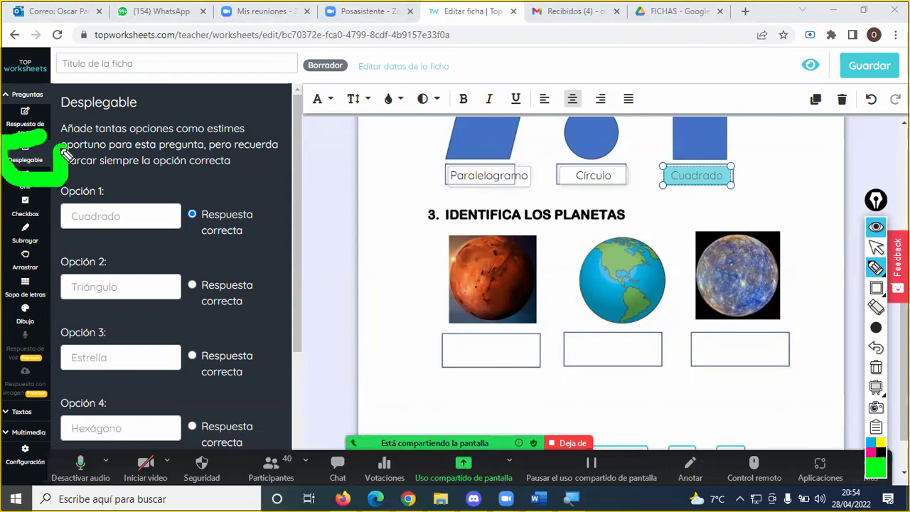
{"action": "mouse_move", "coordinate": [862, 328]}
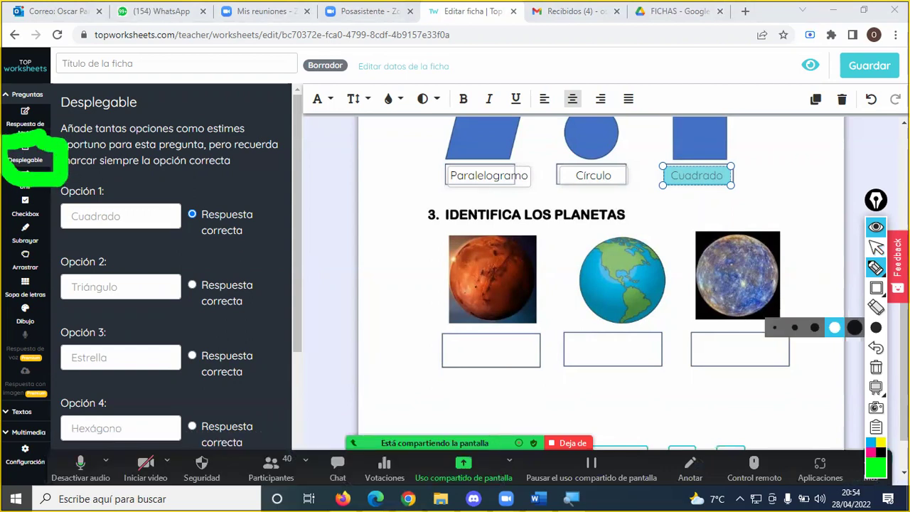
{"action": "left_click", "coordinate": [876, 368]}
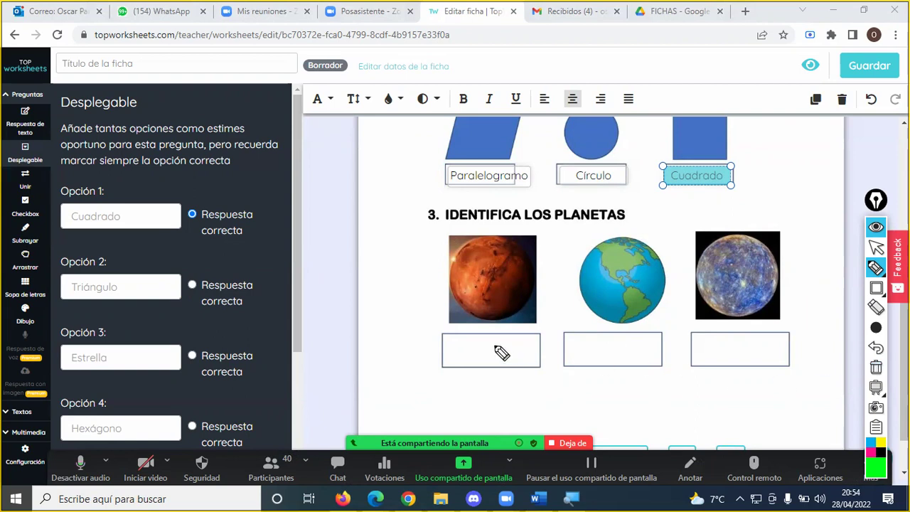
{"action": "key", "text": "Escape"}
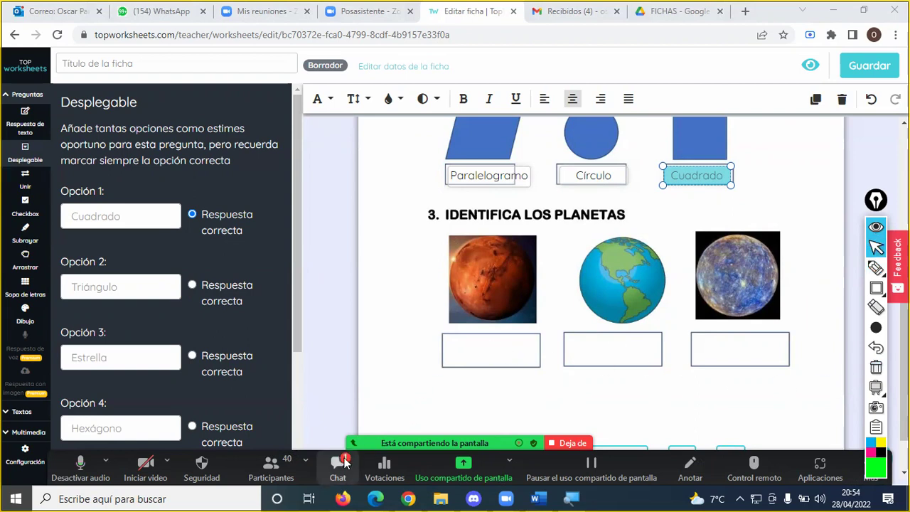
{"action": "left_click", "coordinate": [344, 462]}
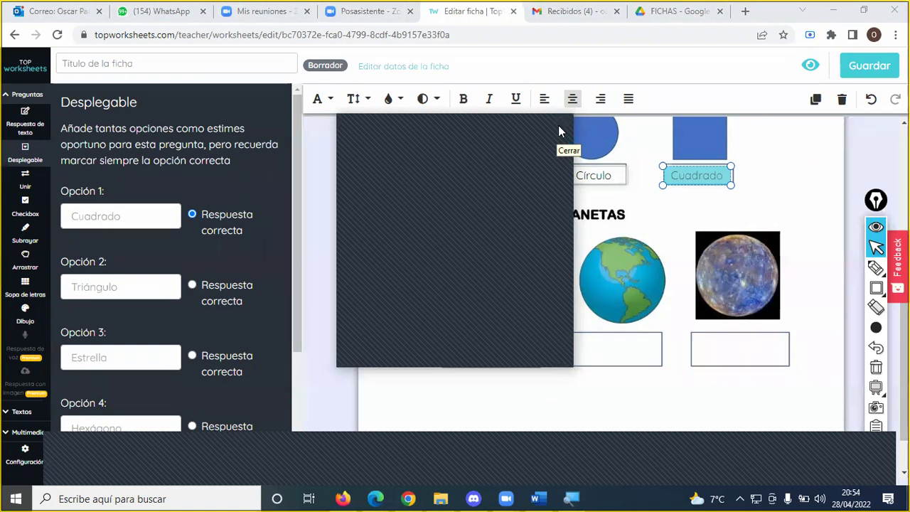
{"action": "left_click", "coordinate": [559, 128]}
- With a thin red pen, circle the Desplegable type beside its description, then return to the editor
{"action": "mouse_move", "coordinate": [879, 330]}
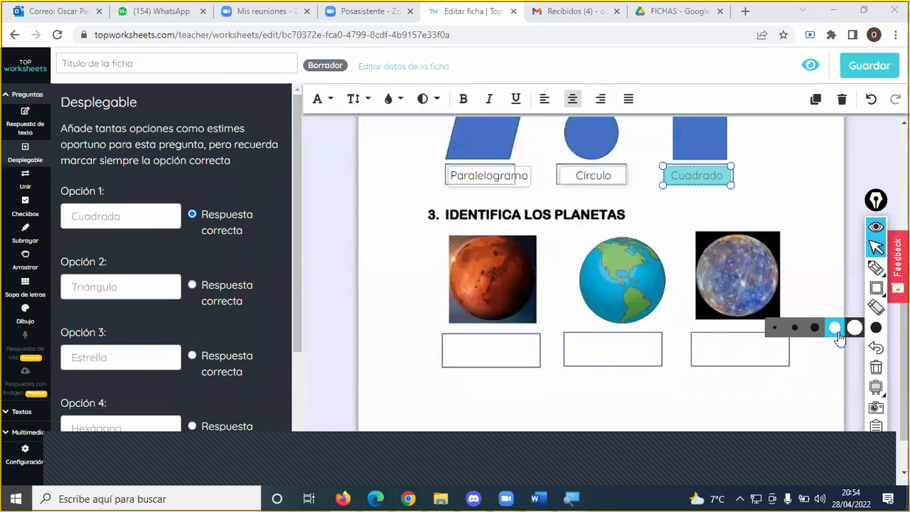
{"action": "left_click", "coordinate": [794, 327]}
{"action": "mouse_move", "coordinate": [867, 469]}
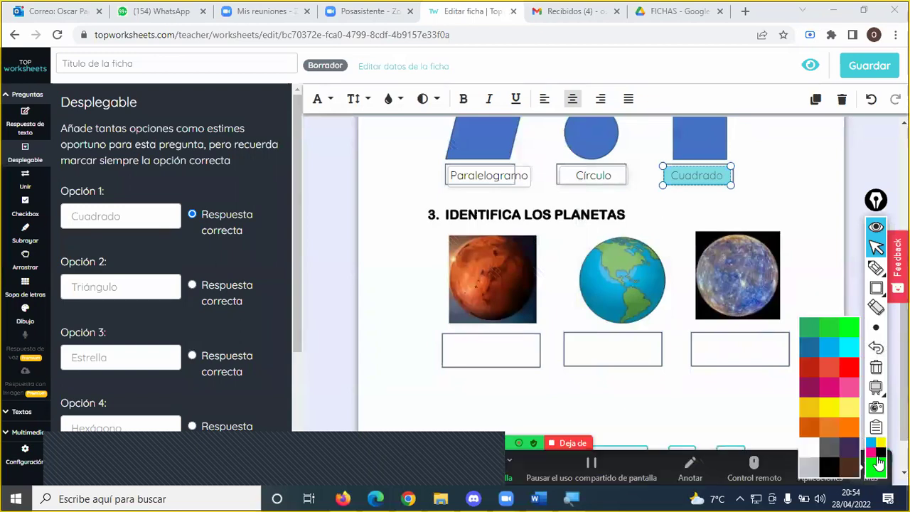
{"action": "left_click", "coordinate": [845, 375]}
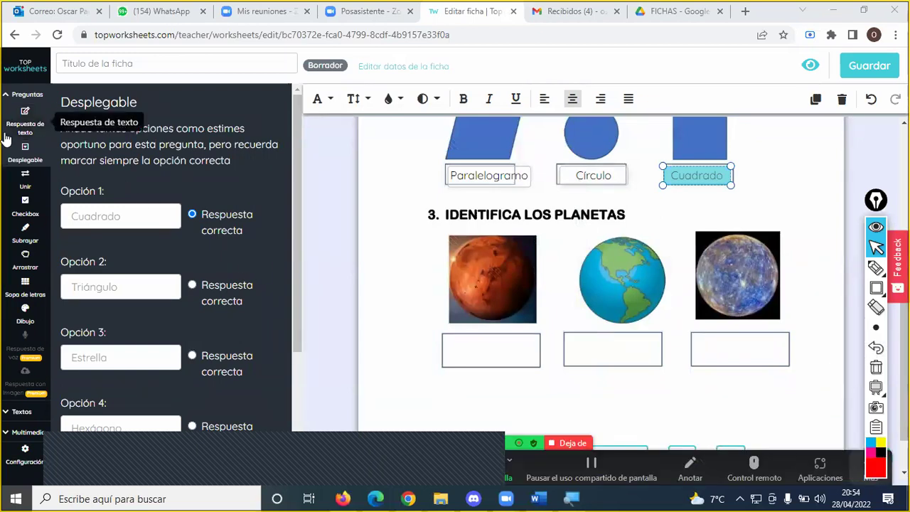
{"action": "left_click", "coordinate": [10, 164]}
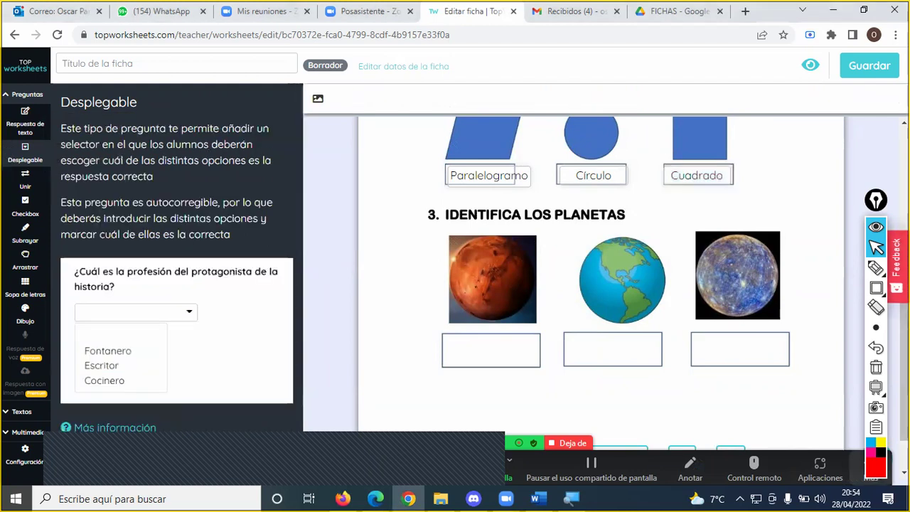
{"action": "left_click", "coordinate": [876, 268]}
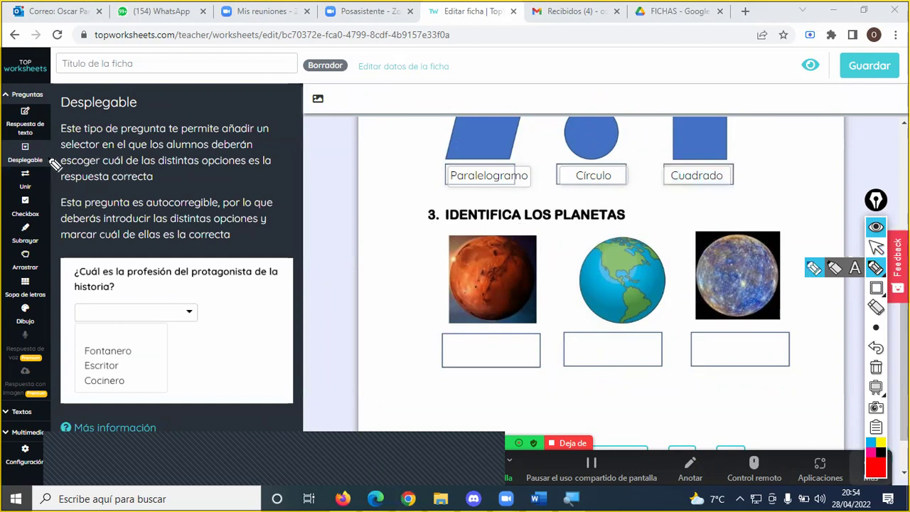
{"action": "mouse_move", "coordinate": [57, 163]}
{"action": "left_mouse_down"}
{"action": "mouse_move", "coordinate": [55, 146]}
{"action": "mouse_move", "coordinate": [8, 151]}
{"action": "mouse_move", "coordinate": [8, 171]}
{"action": "mouse_move", "coordinate": [51, 170]}
{"action": "left_mouse_up"}
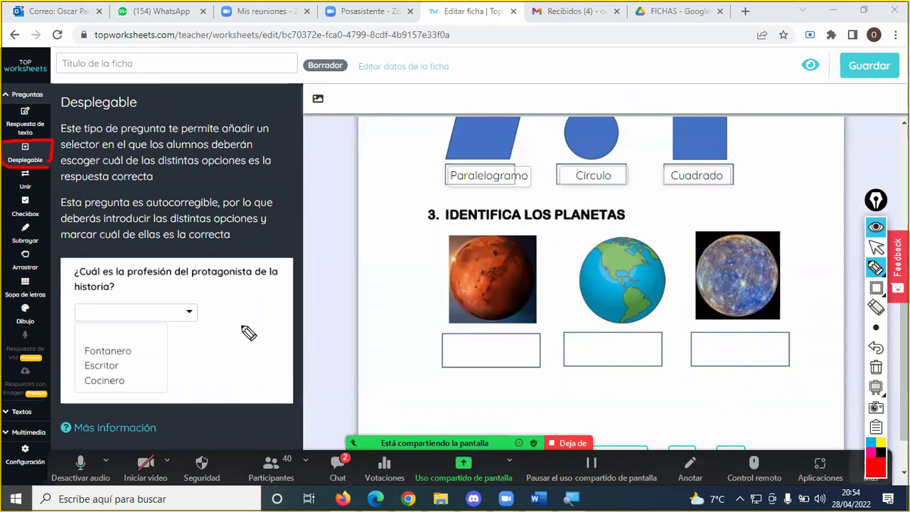
{"action": "left_click", "coordinate": [353, 464]}
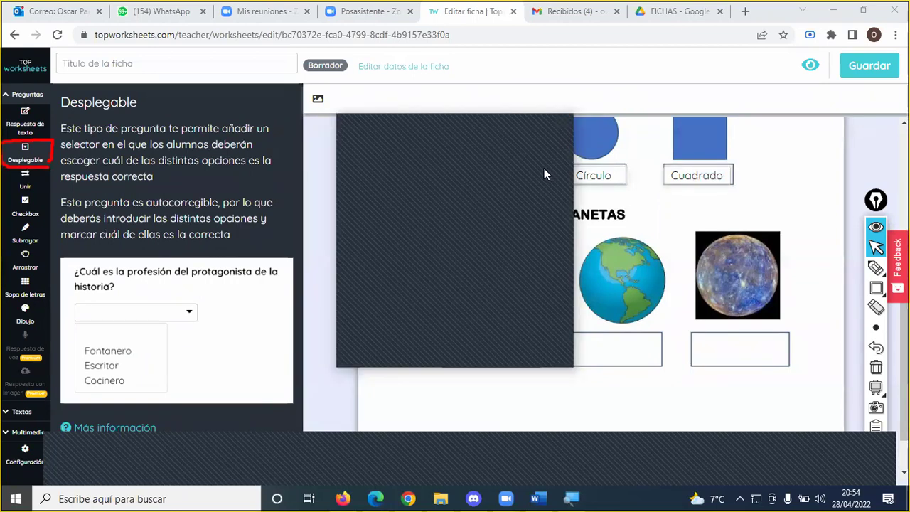
{"action": "left_click", "coordinate": [555, 122]}
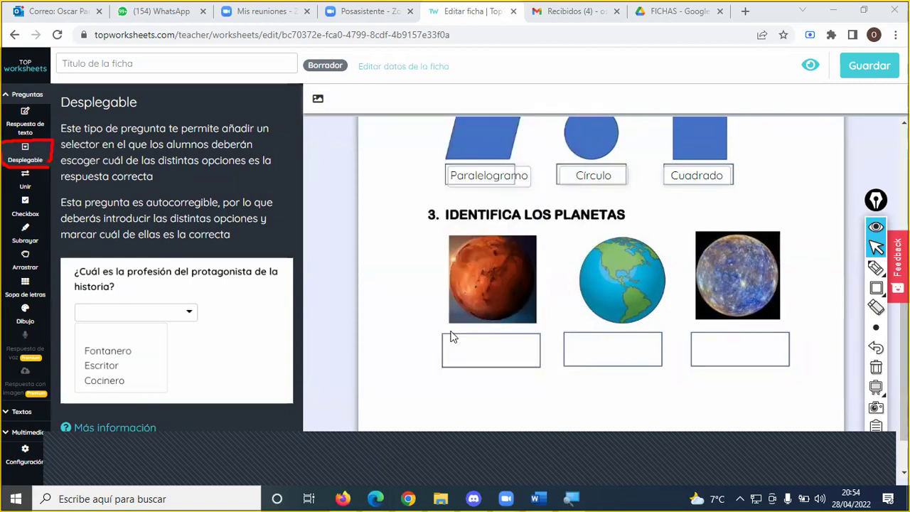
- Add a dropdown in the Mars slot with options Júpiter, Tierra, Venus and Marte
{"action": "left_click_drag", "start_coordinate": [448, 338], "coordinate": [532, 363]}
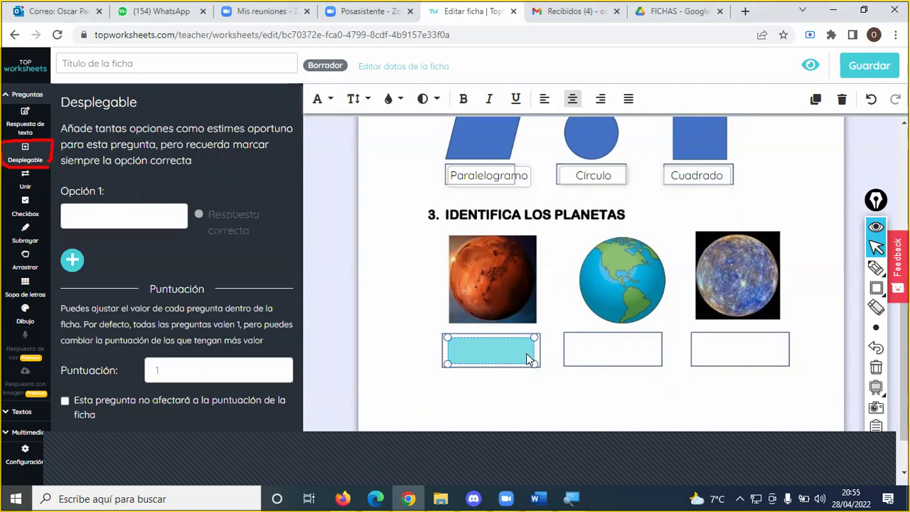
{"action": "left_click", "coordinate": [117, 217]}
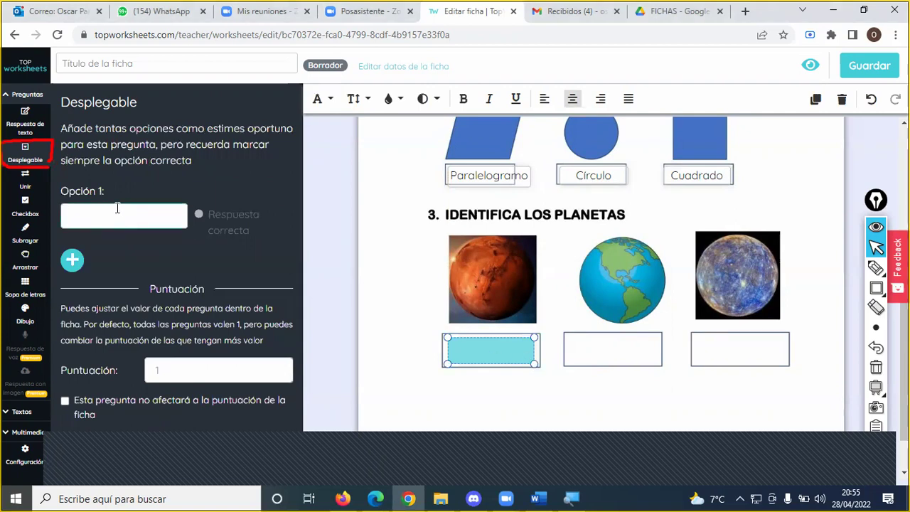
{"action": "type", "text": "Júpiter"}
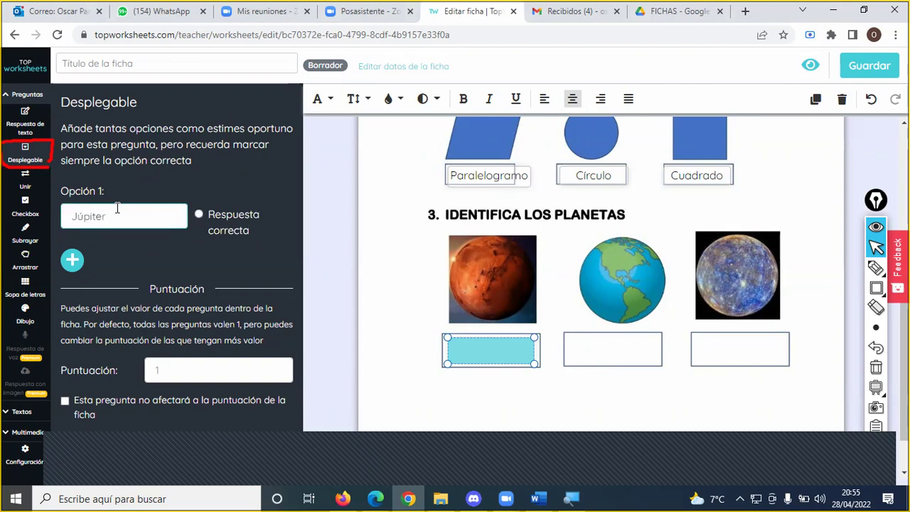
{"action": "left_click", "coordinate": [77, 261]}
{"action": "left_click", "coordinate": [104, 284]}
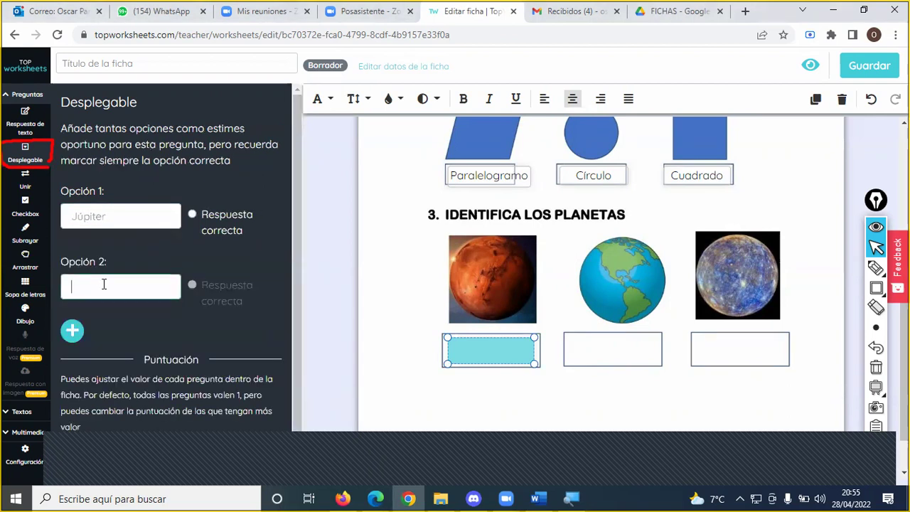
{"action": "type", "text": "Tierra"}
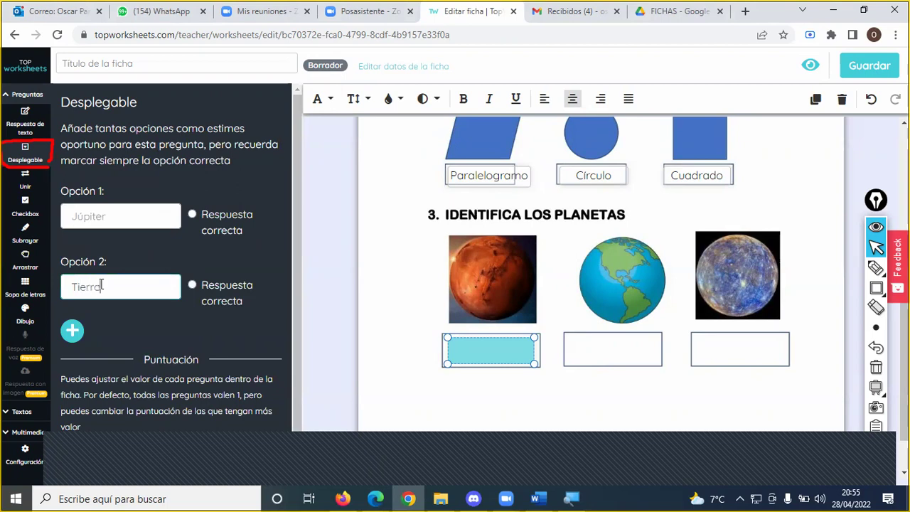
{"action": "left_click", "coordinate": [72, 331]}
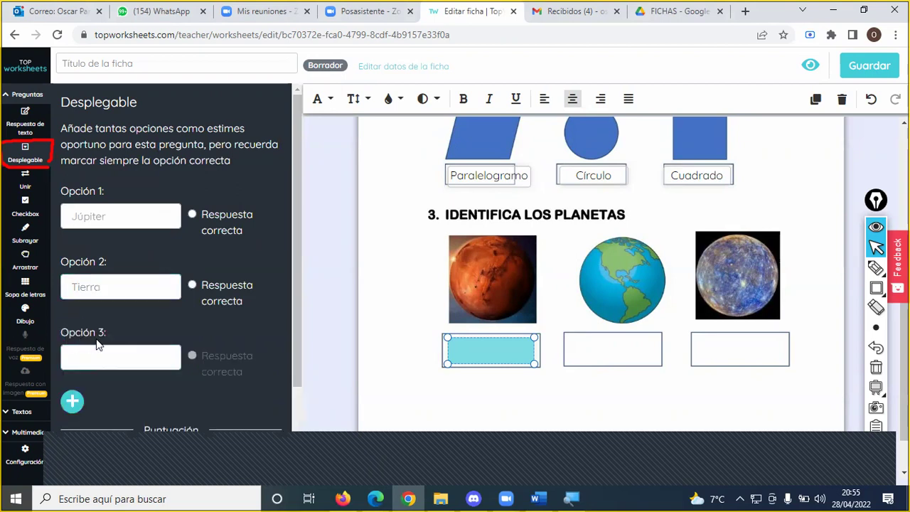
{"action": "left_click", "coordinate": [112, 352]}
{"action": "type", "text": "Venus"}
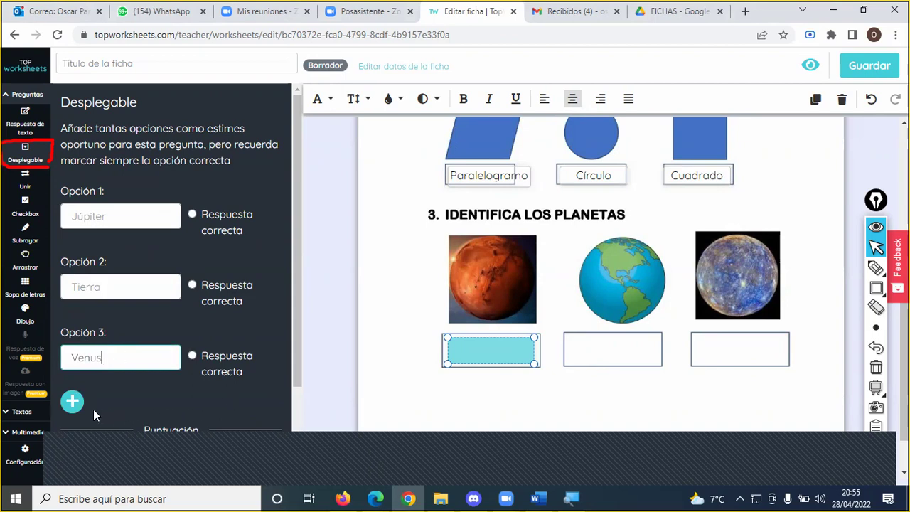
{"action": "left_click", "coordinate": [72, 403]}
{"action": "left_click", "coordinate": [135, 425]}
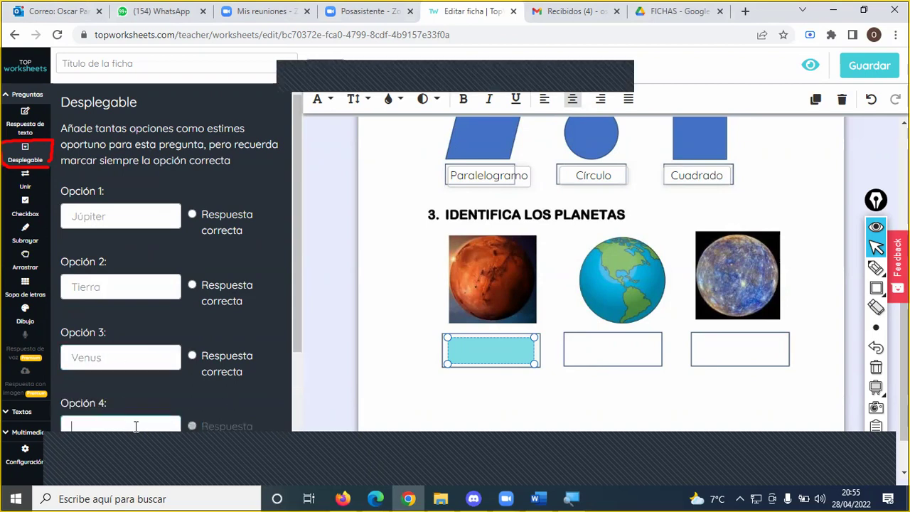
{"action": "type", "text": "Marte"}
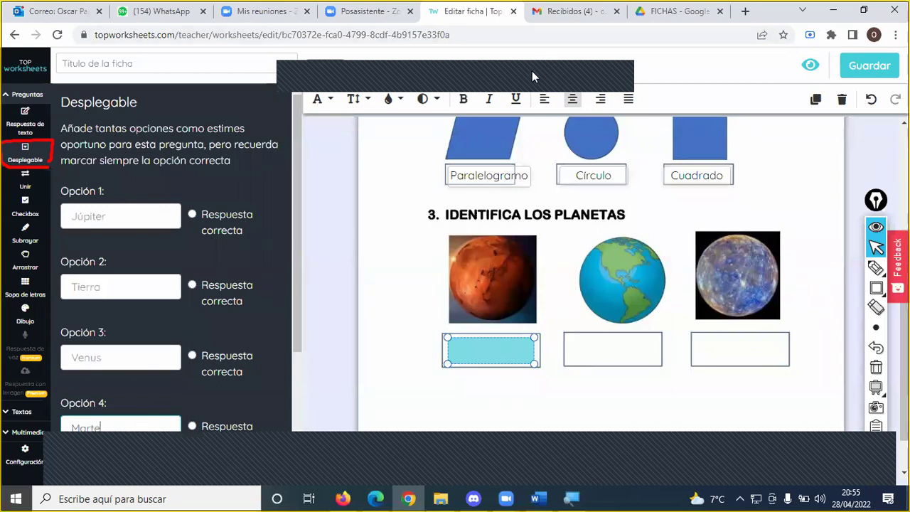
- Mark Marte correct, then draw a dropdown under Earth starting with the option Tierra
{"action": "scroll", "coordinate": [137, 392], "scroll_direction": "down", "scroll_amount": 1}
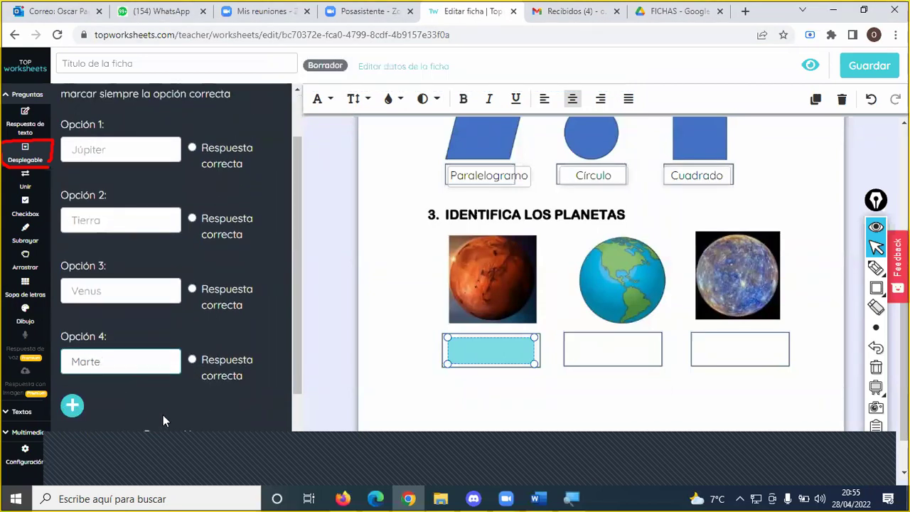
{"action": "left_click", "coordinate": [191, 359]}
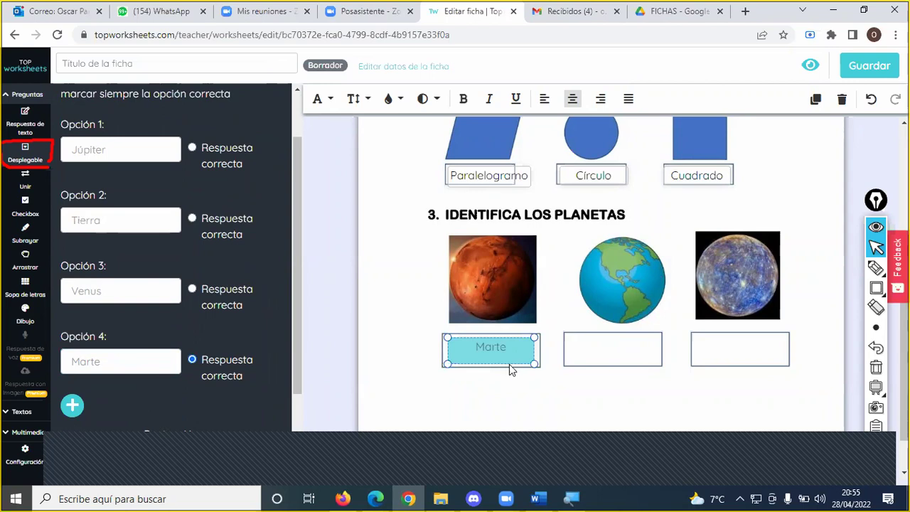
{"action": "left_click_drag", "start_coordinate": [570, 338], "coordinate": [658, 363]}
{"action": "left_click", "coordinate": [141, 213]}
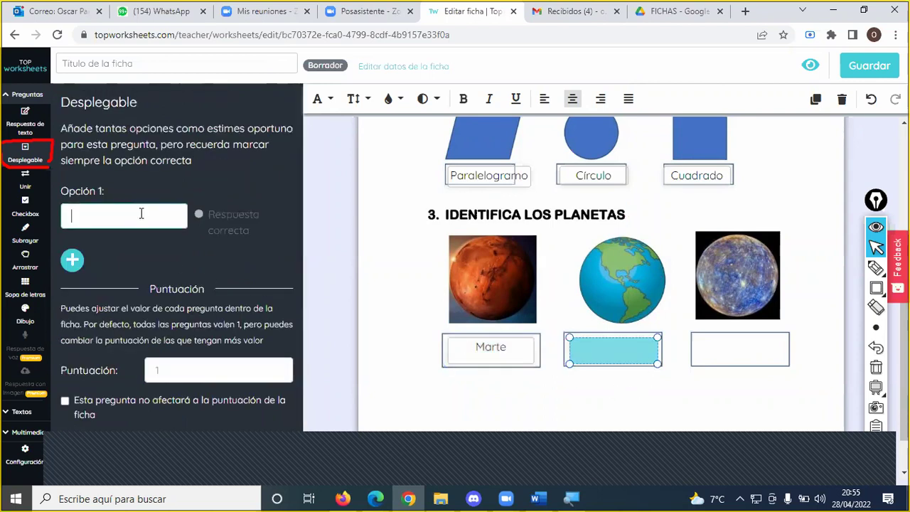
{"action": "type", "text": "Tierra"}
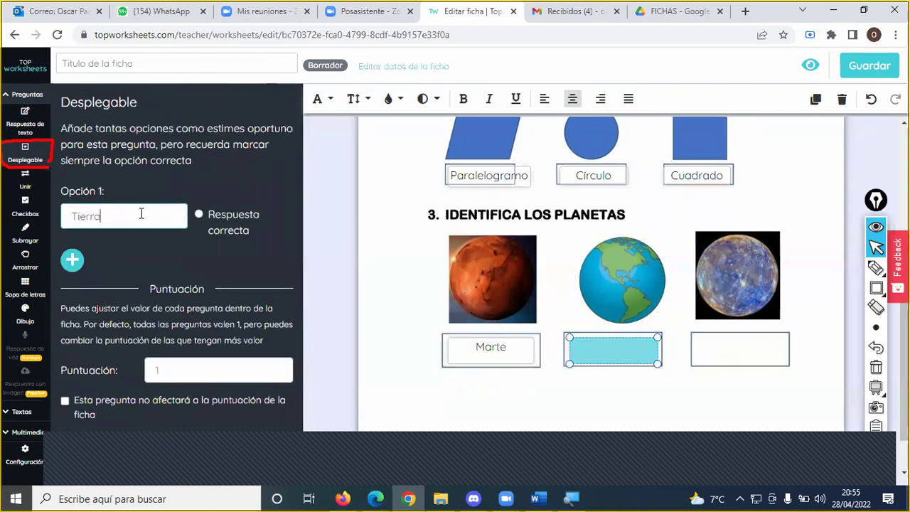
- Add Marte as the Earth dropdown's second option, correcting the typo
{"action": "left_click", "coordinate": [83, 264]}
{"action": "left_click", "coordinate": [133, 292]}
{"action": "type", "text": "Mofrte"}
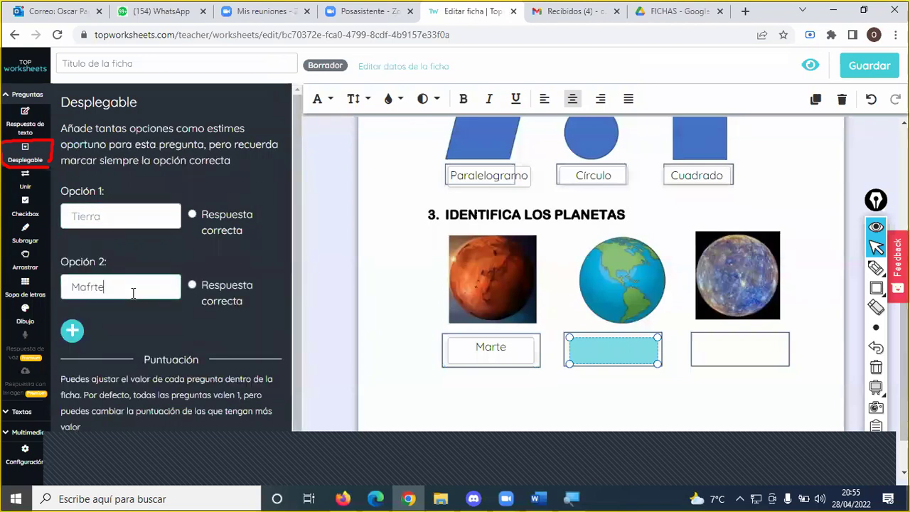
{"action": "key", "text": "ctrl+a"}
{"action": "type", "text": "Mafrte"}
{"action": "left_click", "coordinate": [86, 287]}
{"action": "key", "text": "BackSpace"}
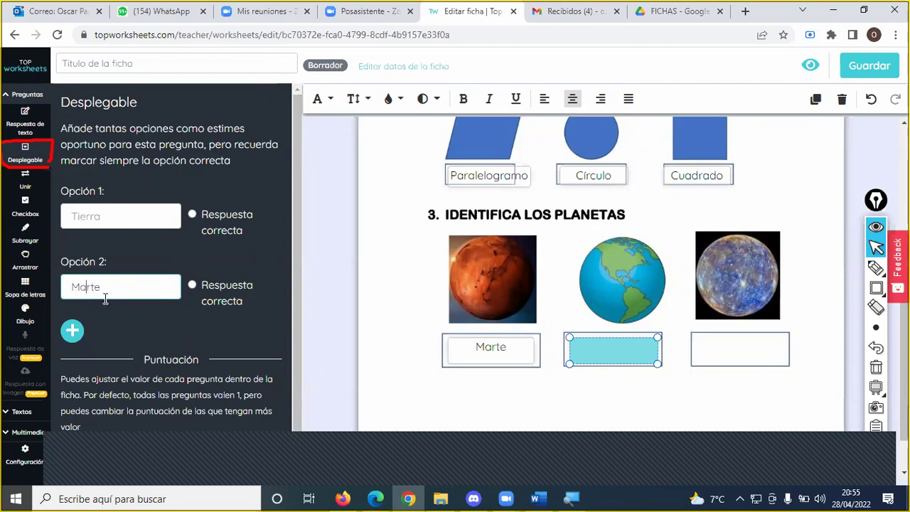
- Add Venus and Saturno, mark Tierra correct, and draw a dropdown in the third planet's slot
{"action": "left_click", "coordinate": [71, 330]}
{"action": "left_click", "coordinate": [118, 358]}
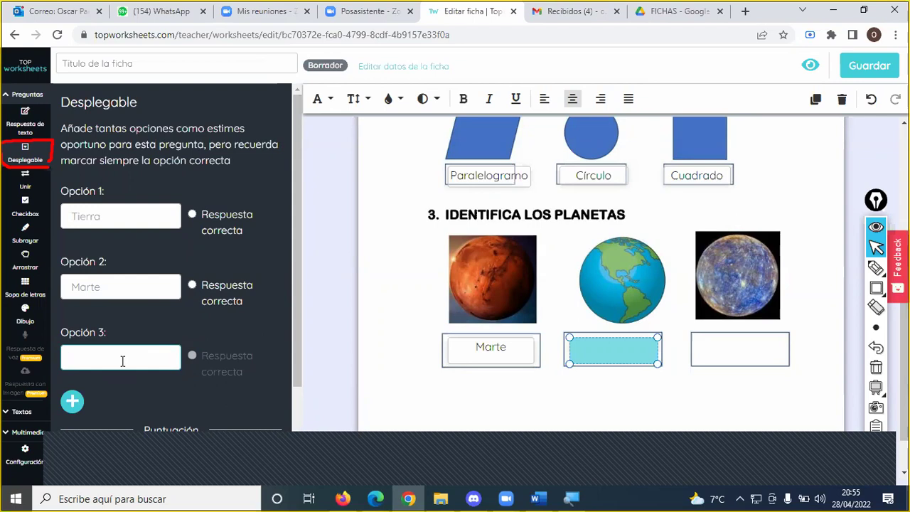
{"action": "type", "text": "Venus"}
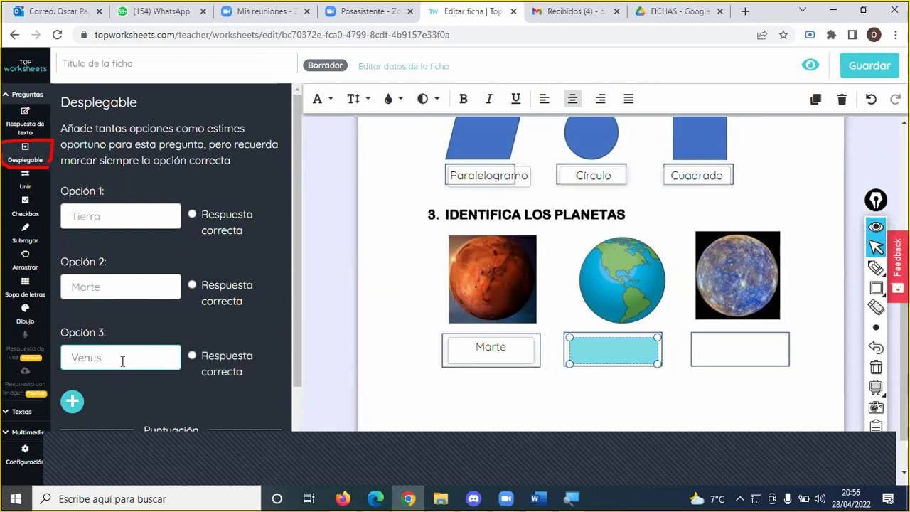
{"action": "left_click", "coordinate": [74, 409]}
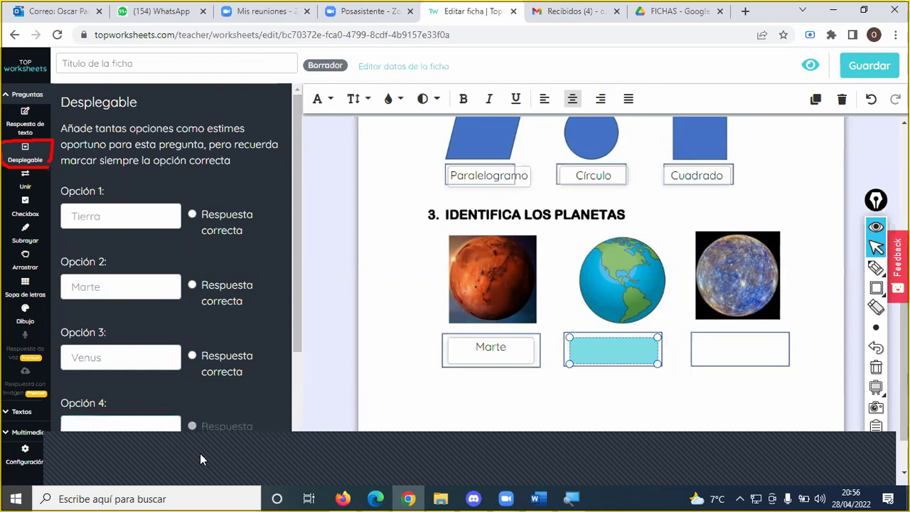
{"action": "type", "text": "Saturno"}
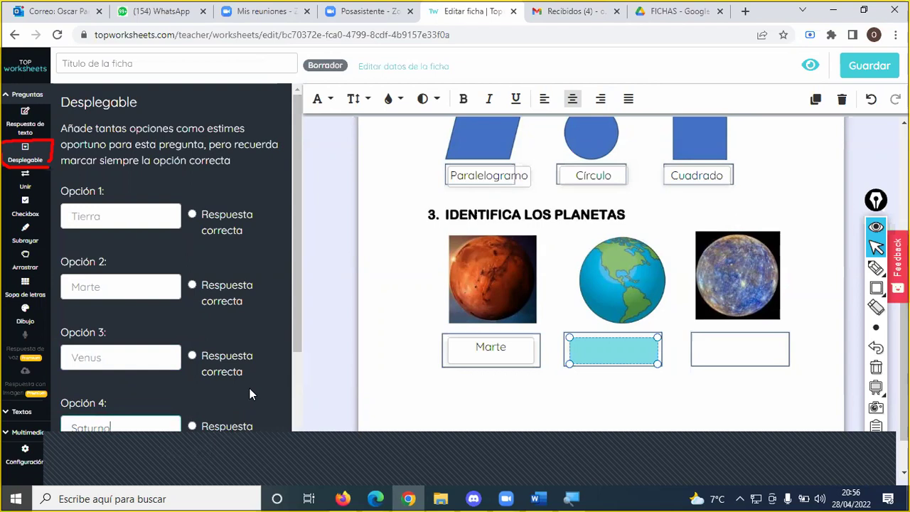
{"action": "left_click", "coordinate": [192, 214]}
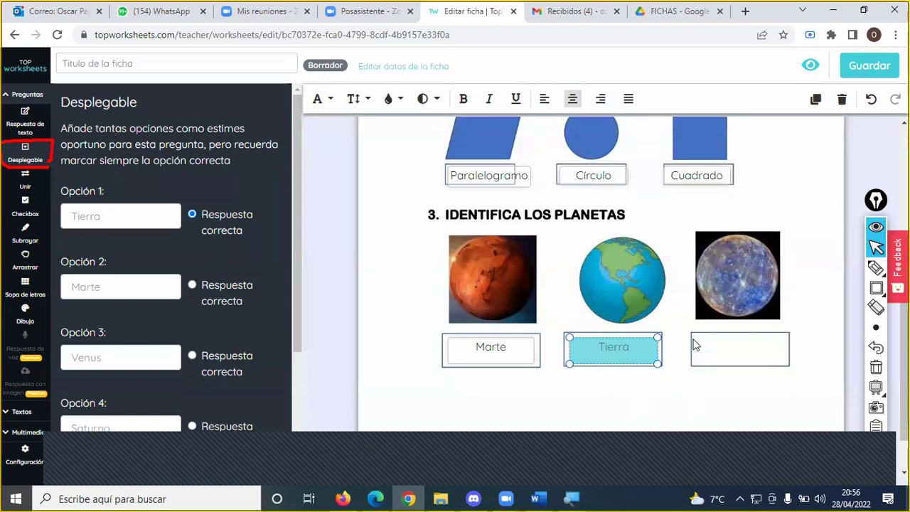
{"action": "left_click_drag", "start_coordinate": [695, 339], "coordinate": [789, 364]}
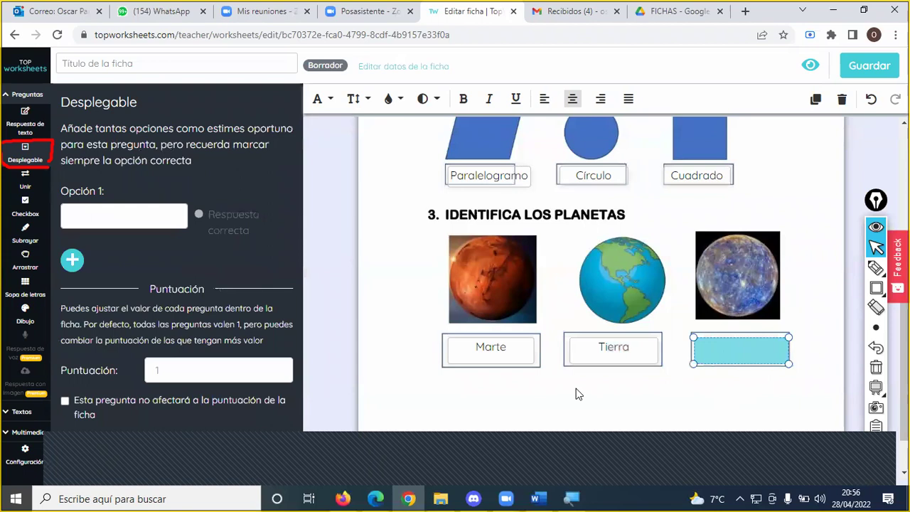
- Fill the third planet's dropdown with Venus, Mercurio, Tierra and Marte, marking Mercurio correct
{"action": "left_click", "coordinate": [343, 456]}
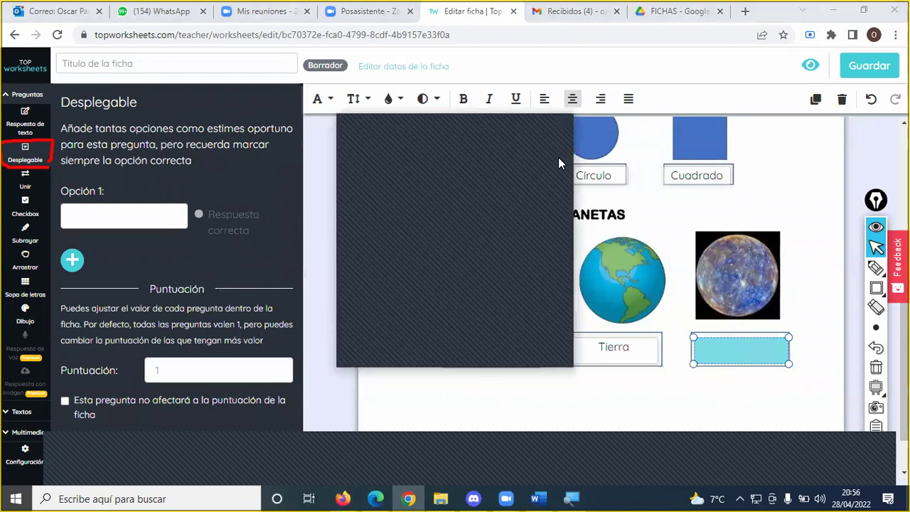
{"action": "left_click", "coordinate": [165, 210]}
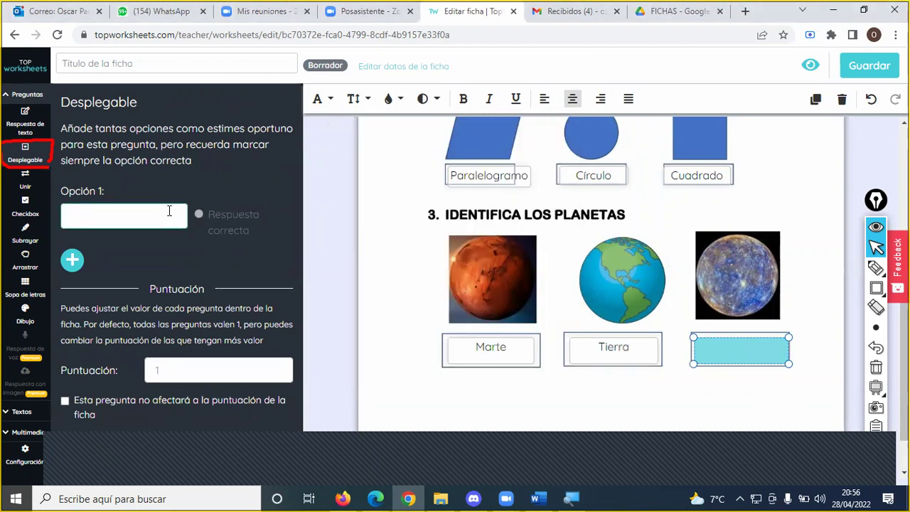
{"action": "type", "text": "Ven"}
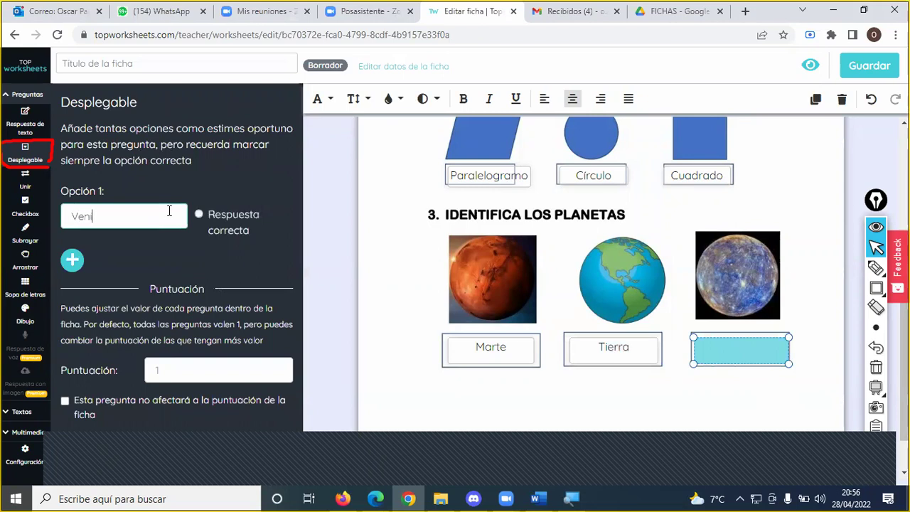
{"action": "type", "text": "us"}
{"action": "left_click", "coordinate": [72, 260]}
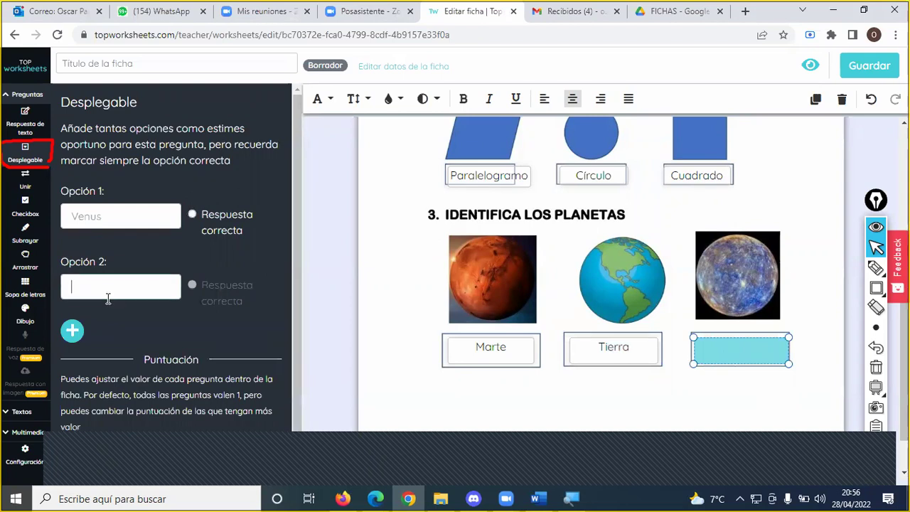
{"action": "type", "text": "Mercurio"}
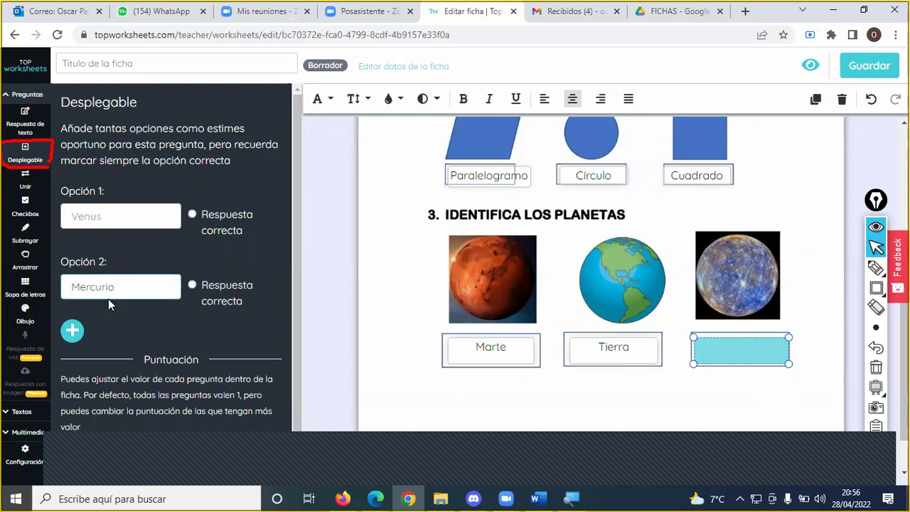
{"action": "left_click", "coordinate": [72, 331]}
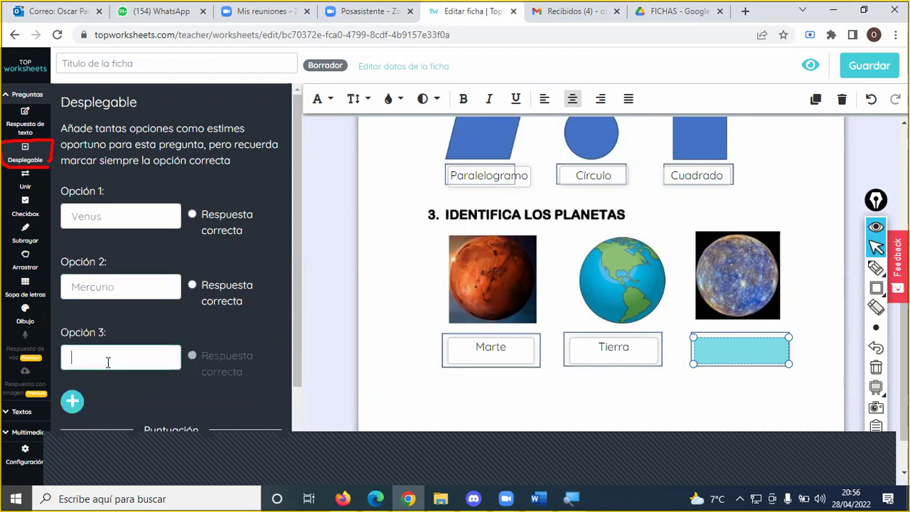
{"action": "type", "text": "Tierra"}
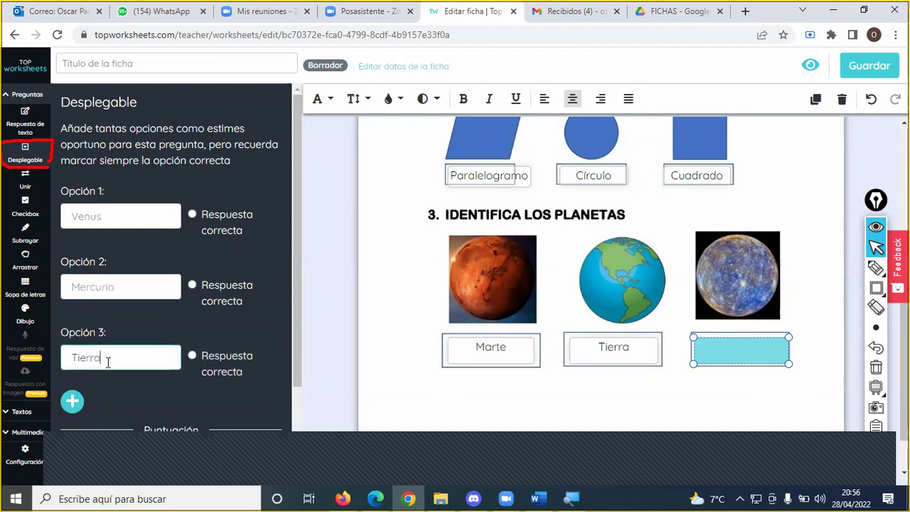
{"action": "left_click", "coordinate": [78, 405]}
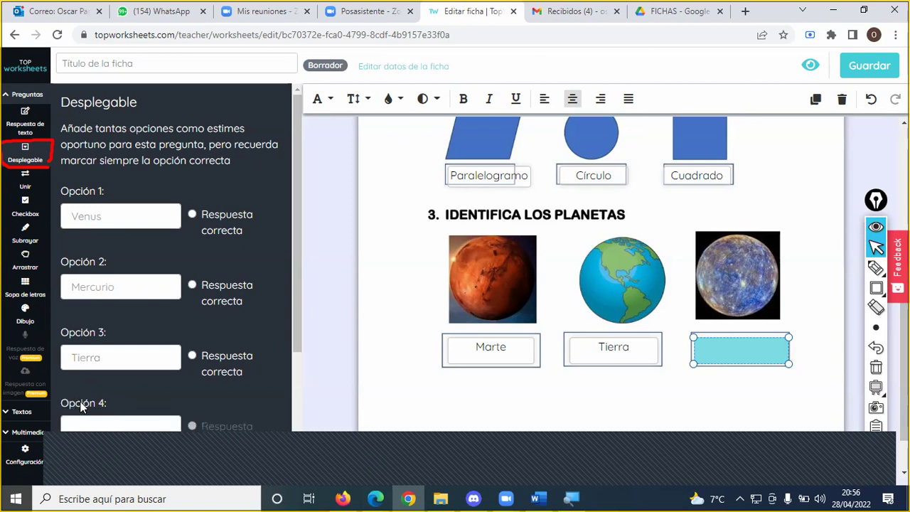
{"action": "type", "text": "Marte"}
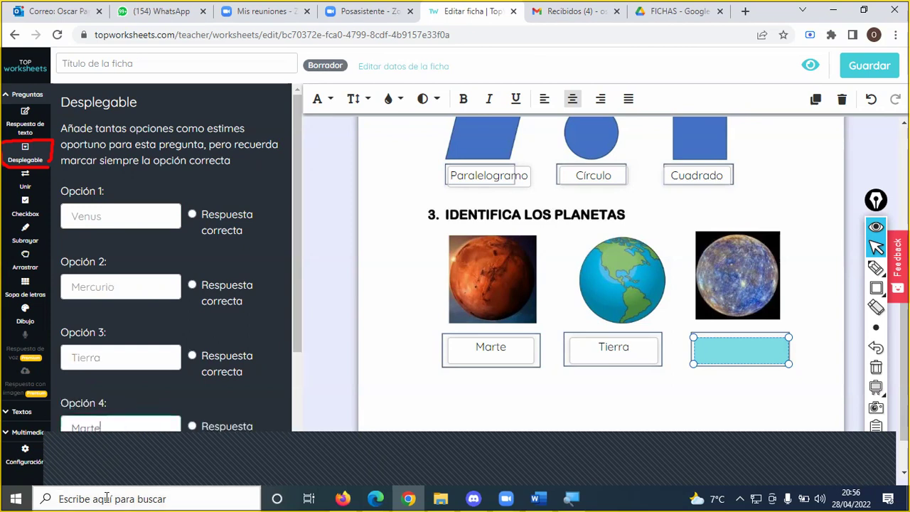
{"action": "left_click", "coordinate": [192, 284]}
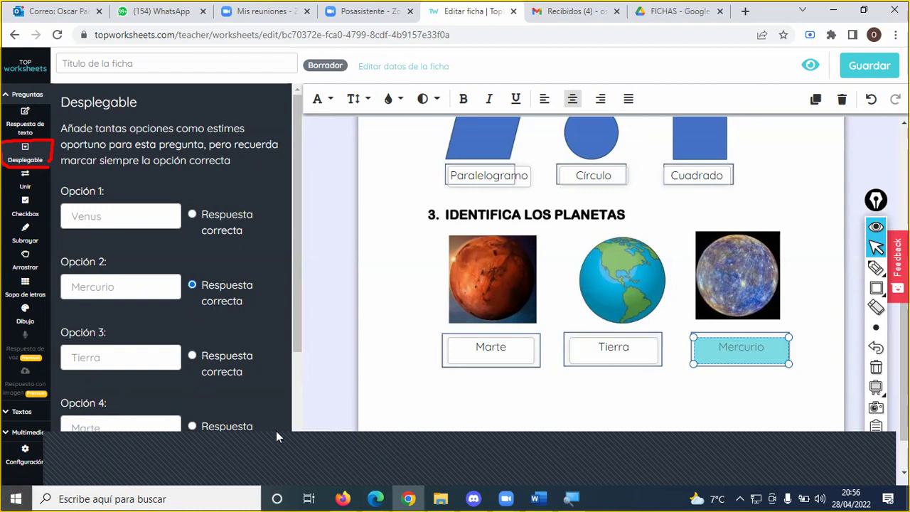
{"action": "mouse_move", "coordinate": [415, 498]}
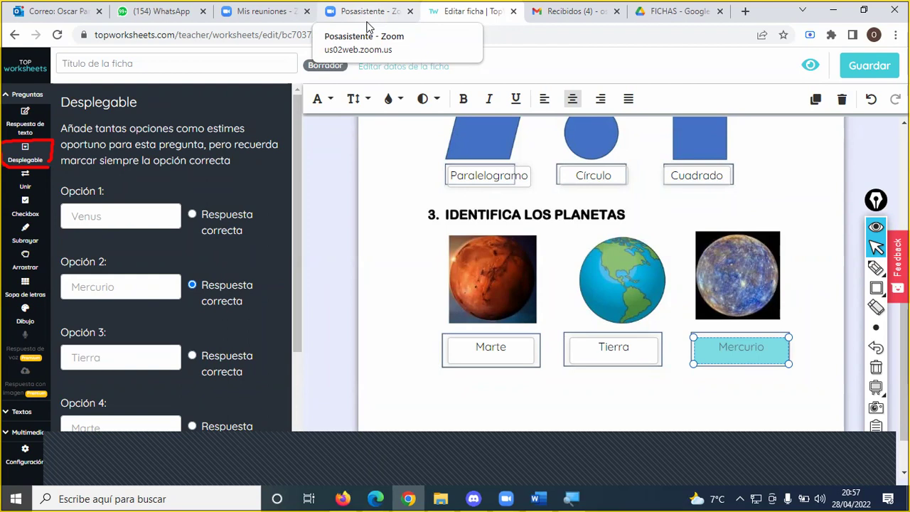
{"action": "left_click", "coordinate": [345, 498]}
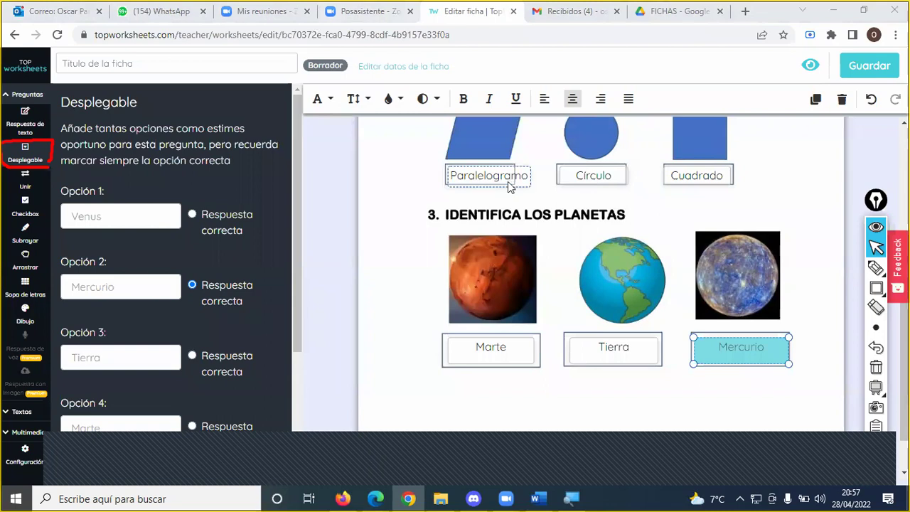
{"action": "scroll", "coordinate": [481, 217], "scroll_direction": "down", "scroll_amount": 1}
{"action": "scroll", "coordinate": [506, 288], "scroll_direction": "up", "scroll_amount": 5}
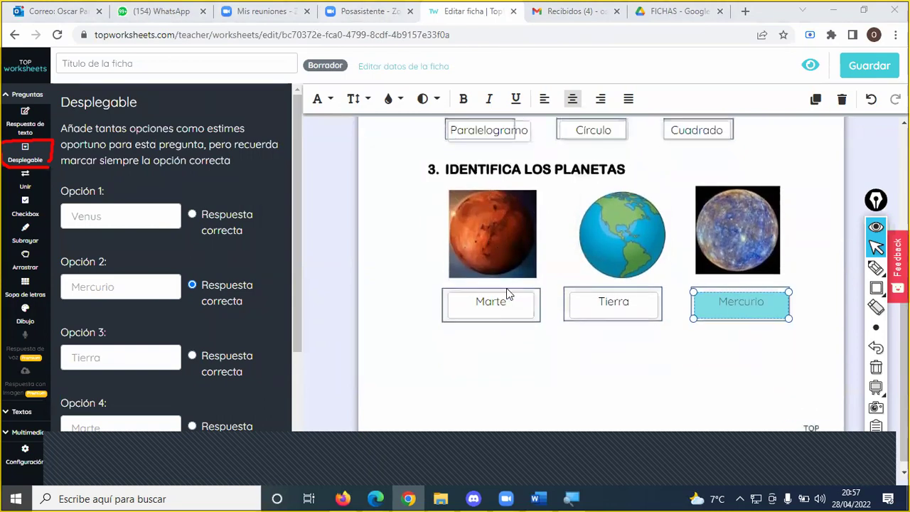
{"action": "scroll", "coordinate": [506, 286], "scroll_direction": "down", "scroll_amount": 2}
{"action": "scroll", "coordinate": [506, 286], "scroll_direction": "down", "scroll_amount": 3}
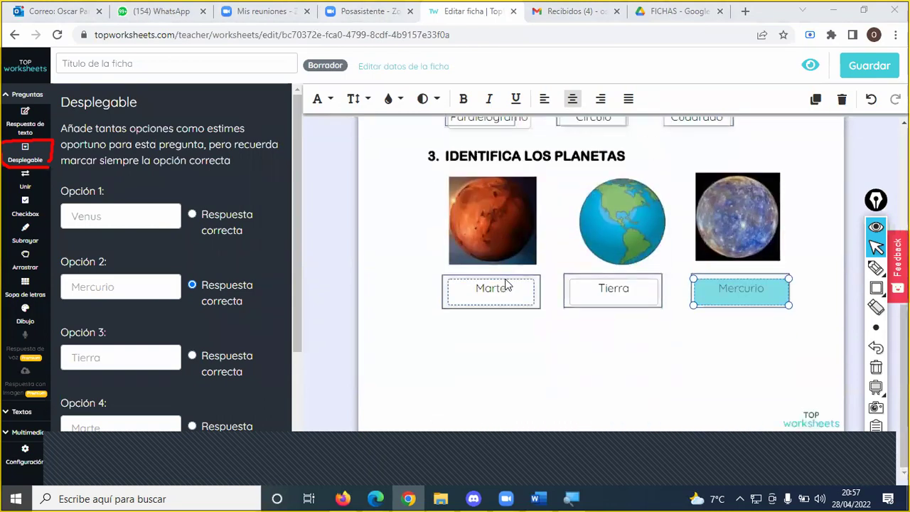
{"action": "scroll", "coordinate": [510, 279], "scroll_direction": "up", "scroll_amount": 5}
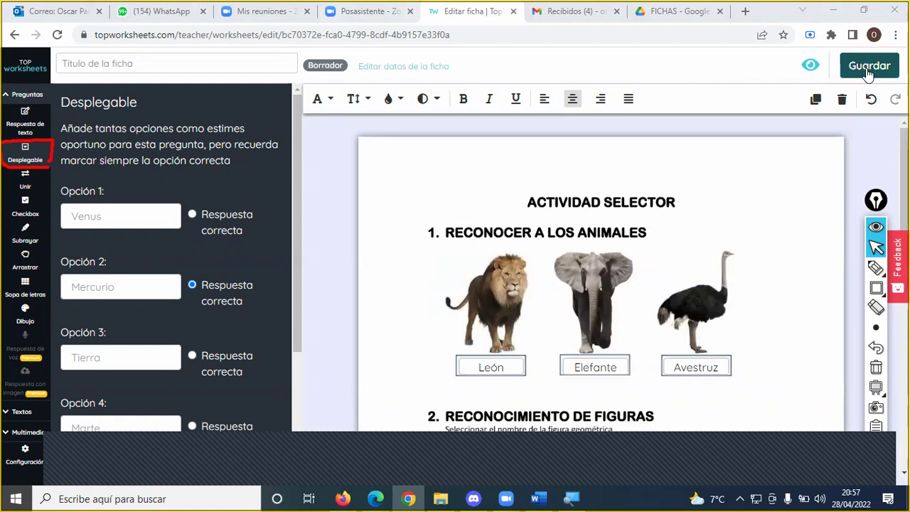
- Mark the Guardar button in red, attempt to save, then erase the annotations
{"action": "left_click", "coordinate": [876, 267]}
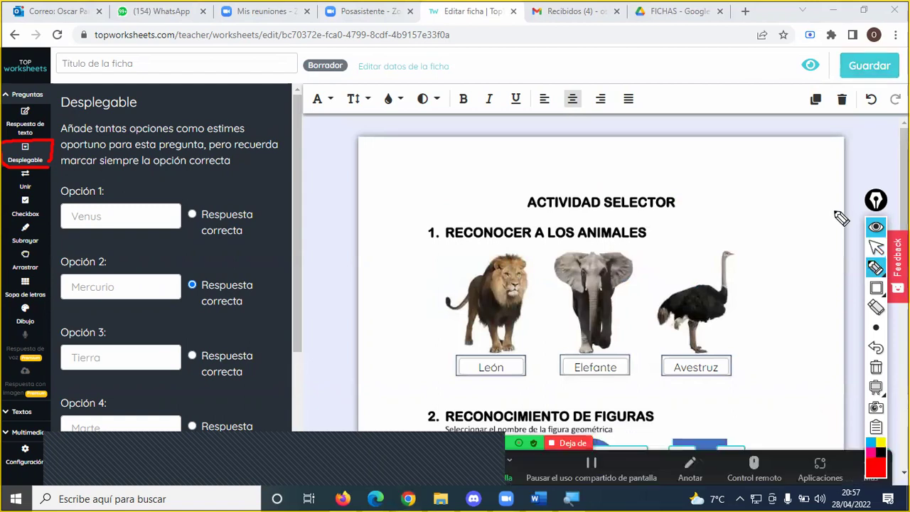
{"action": "mouse_move", "coordinate": [814, 200]}
{"action": "left_mouse_down"}
{"action": "mouse_move", "coordinate": [859, 101]}
{"action": "mouse_move", "coordinate": [819, 60]}
{"action": "mouse_move", "coordinate": [878, 39]}
{"action": "mouse_move", "coordinate": [895, 58]}
{"action": "mouse_move", "coordinate": [873, 85]}
{"action": "mouse_move", "coordinate": [862, 84]}
{"action": "left_mouse_up"}
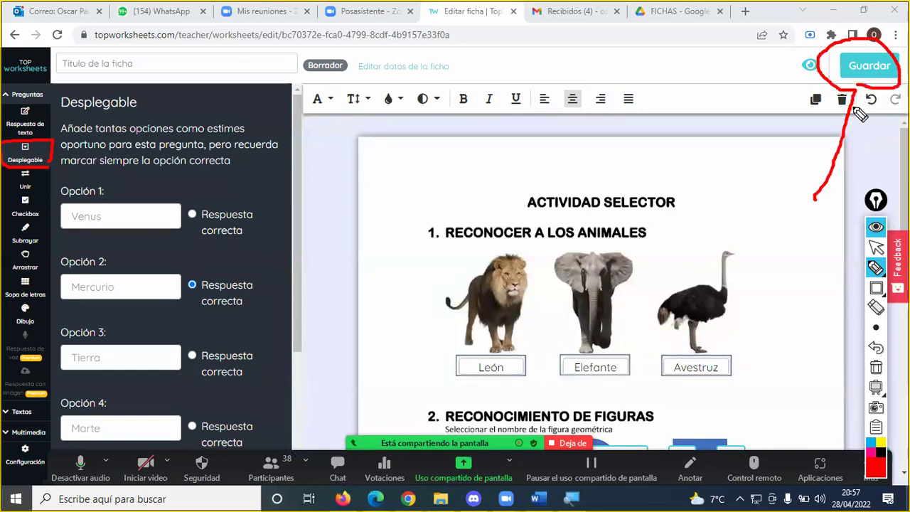
{"action": "left_click", "coordinate": [869, 65]}
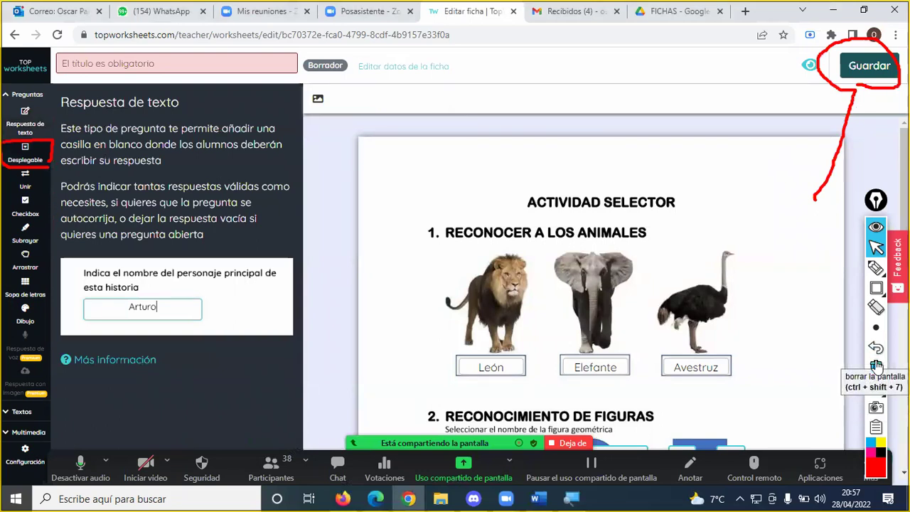
{"action": "left_click", "coordinate": [876, 366]}
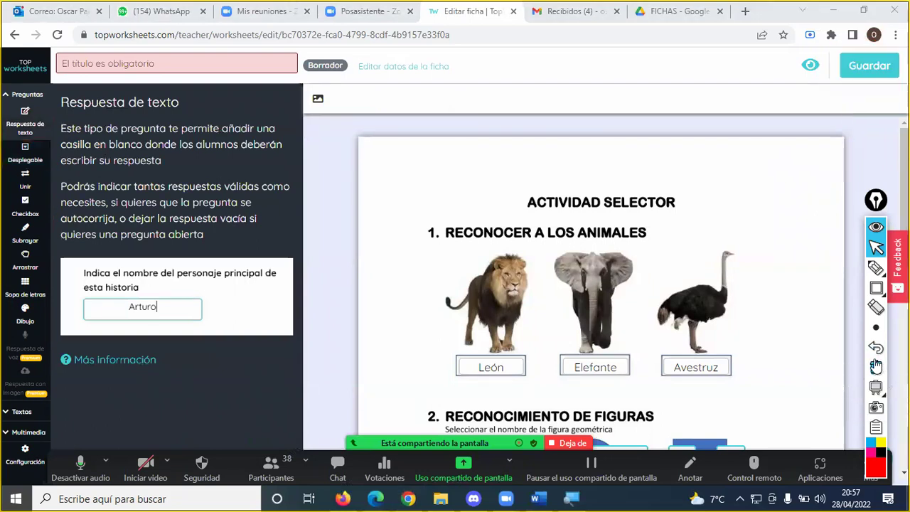
- Type the title 'Reconocimiento de Figuras y animales', fixing the stray letter
{"action": "left_click", "coordinate": [156, 62]}
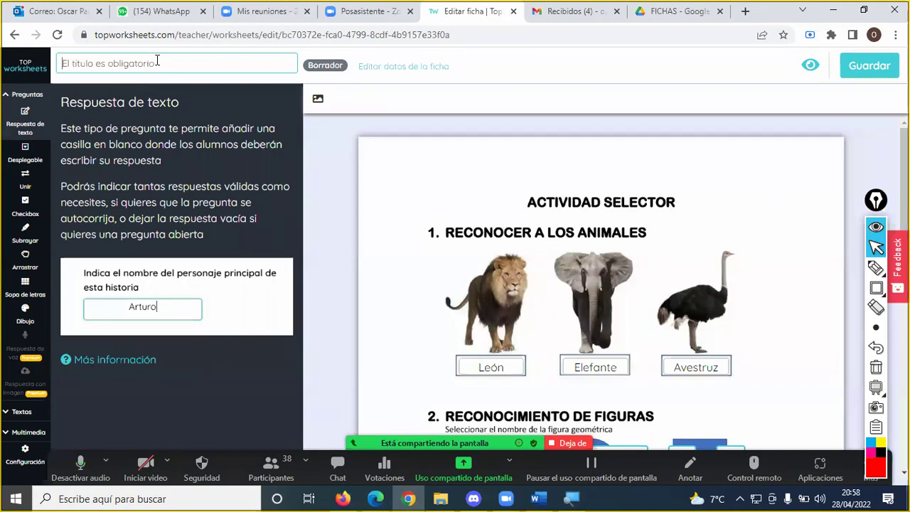
{"action": "type", "text": "Reconocimiento de "}
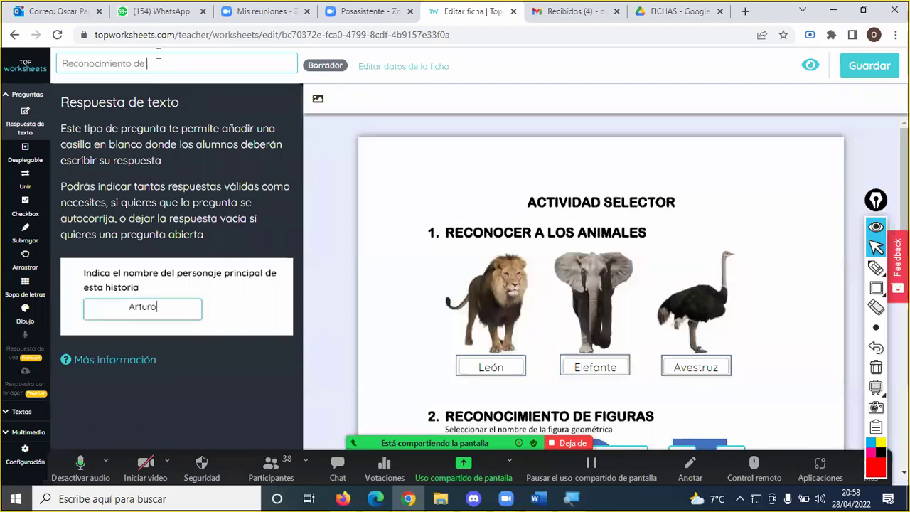
{"action": "type", "text": "Figuras e"}
{"action": "key", "text": "BackSpace"}
{"action": "type", "text": "y animales"}
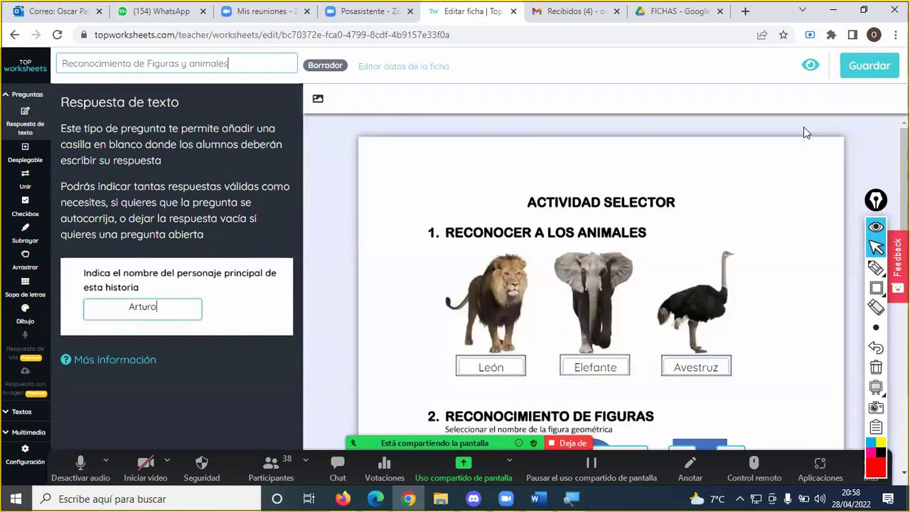
- In the save settings, set language Español, subject Ciencias de la Naturaleza and topic Animales
{"action": "left_click", "coordinate": [870, 68]}
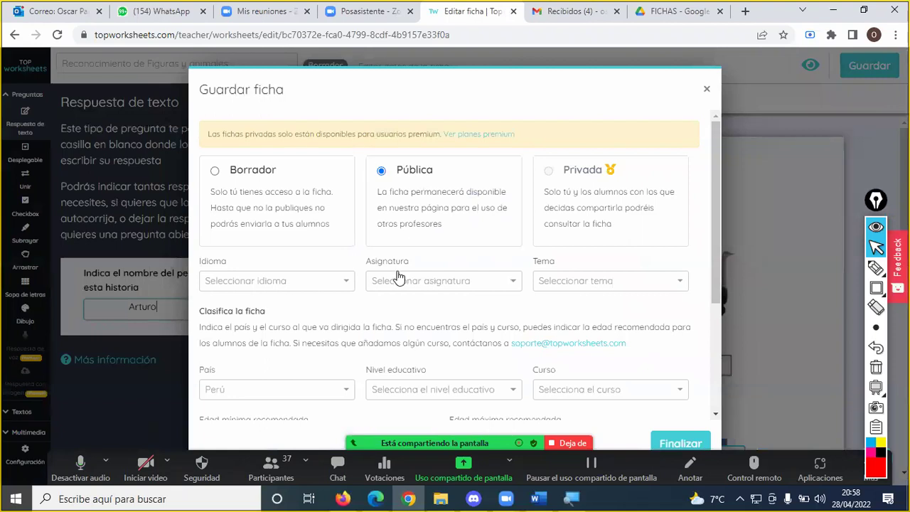
{"action": "scroll", "coordinate": [402, 278], "scroll_direction": "down", "scroll_amount": 2}
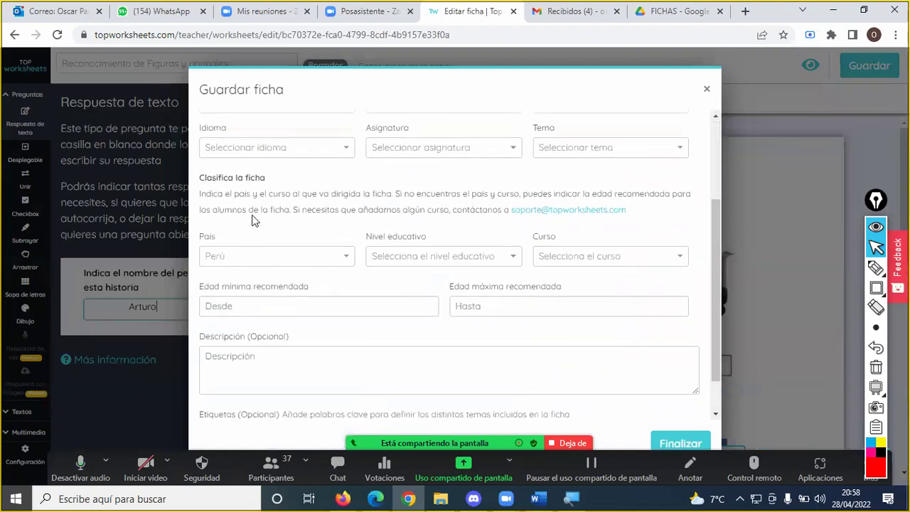
{"action": "scroll", "coordinate": [269, 196], "scroll_direction": "up", "scroll_amount": 1}
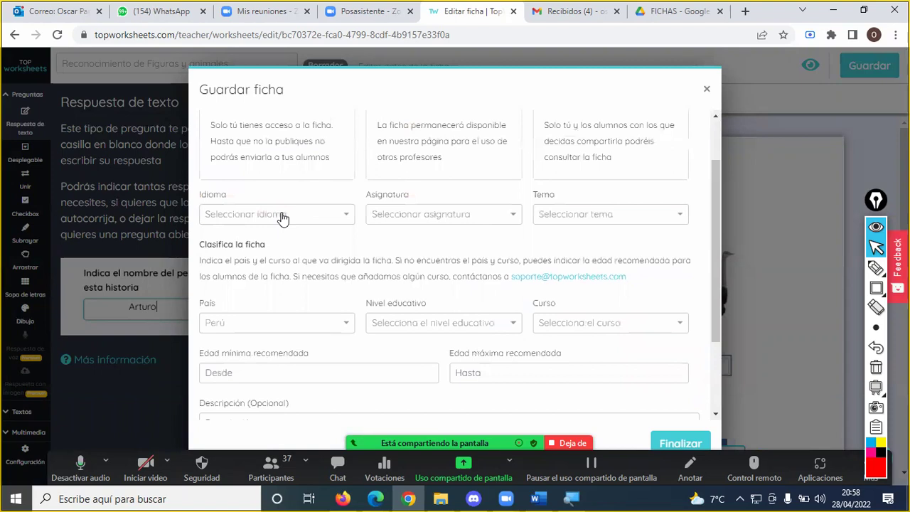
{"action": "left_click", "coordinate": [282, 217]}
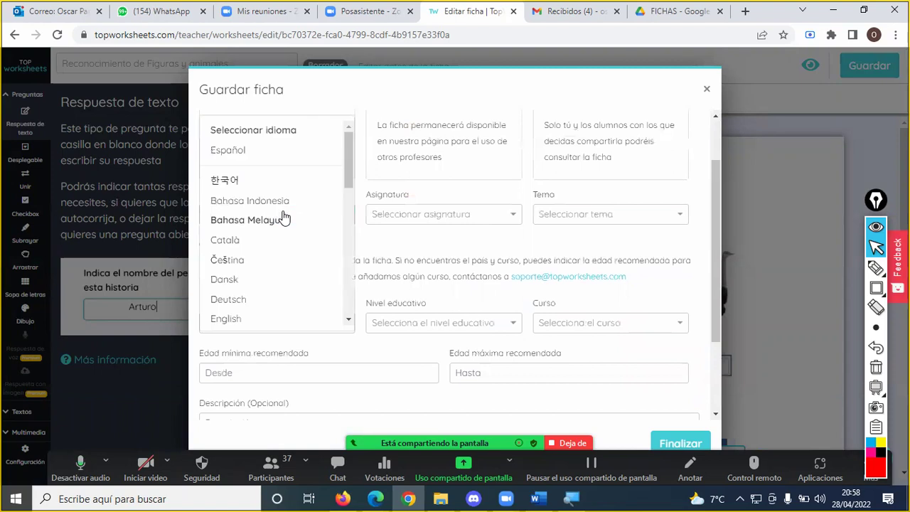
{"action": "left_click", "coordinate": [260, 150]}
{"action": "left_click", "coordinate": [431, 216]}
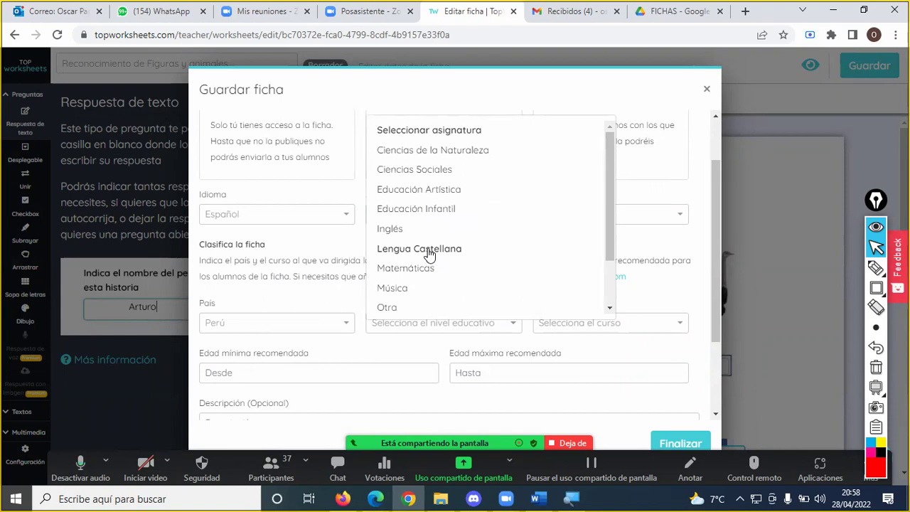
{"action": "left_click", "coordinate": [448, 155]}
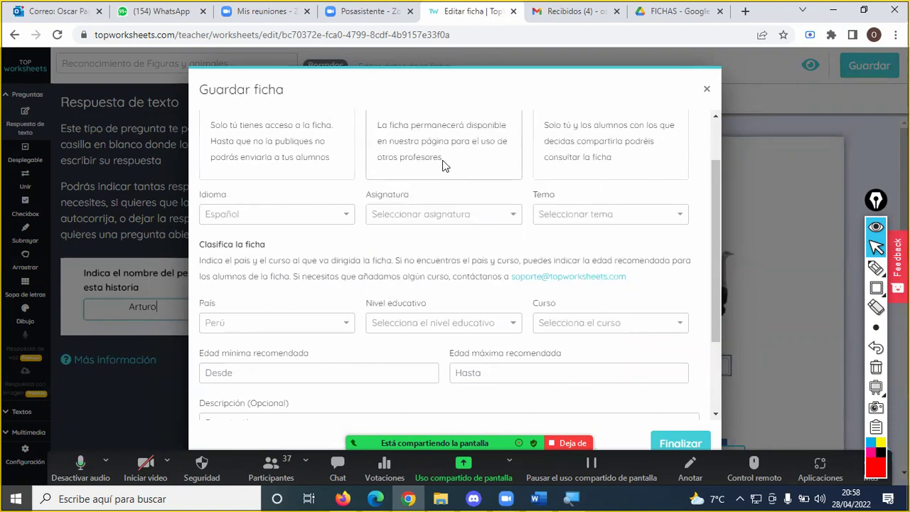
{"action": "left_click", "coordinate": [569, 213]}
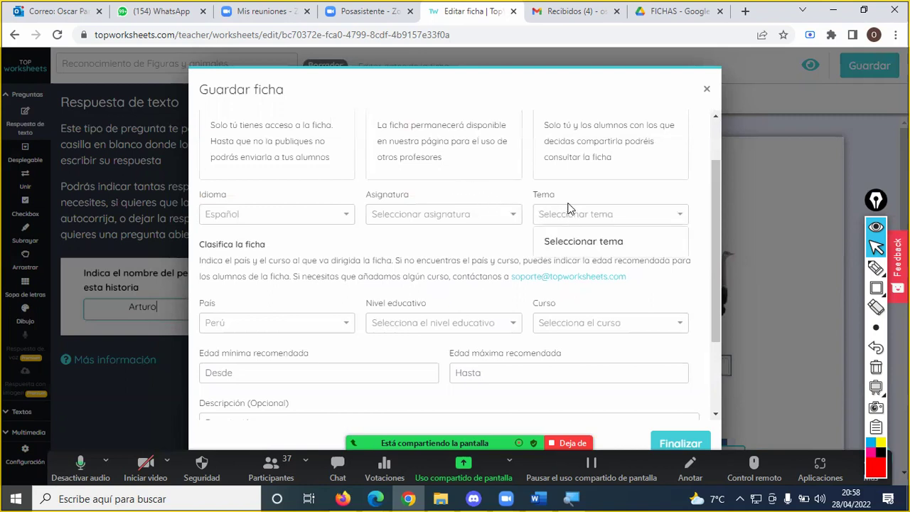
{"action": "left_click", "coordinate": [574, 243]}
{"action": "left_click", "coordinate": [571, 215]}
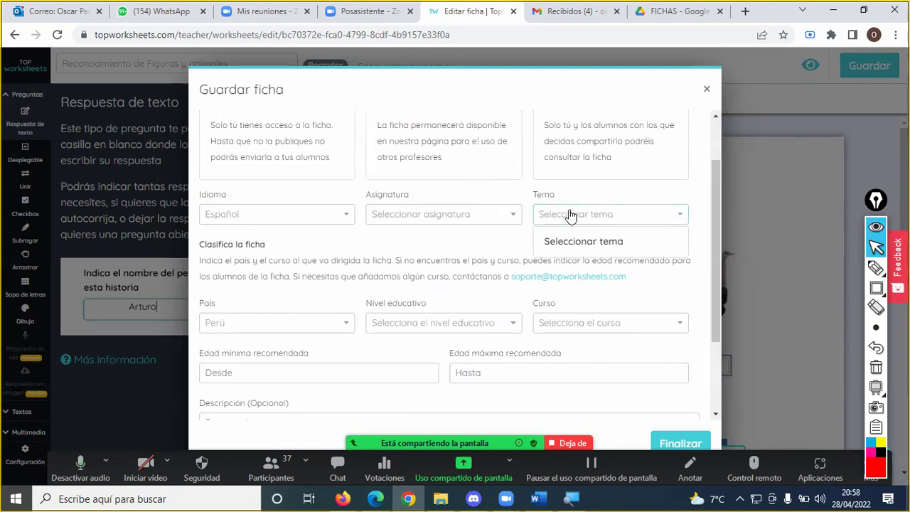
{"action": "left_click", "coordinate": [474, 212]}
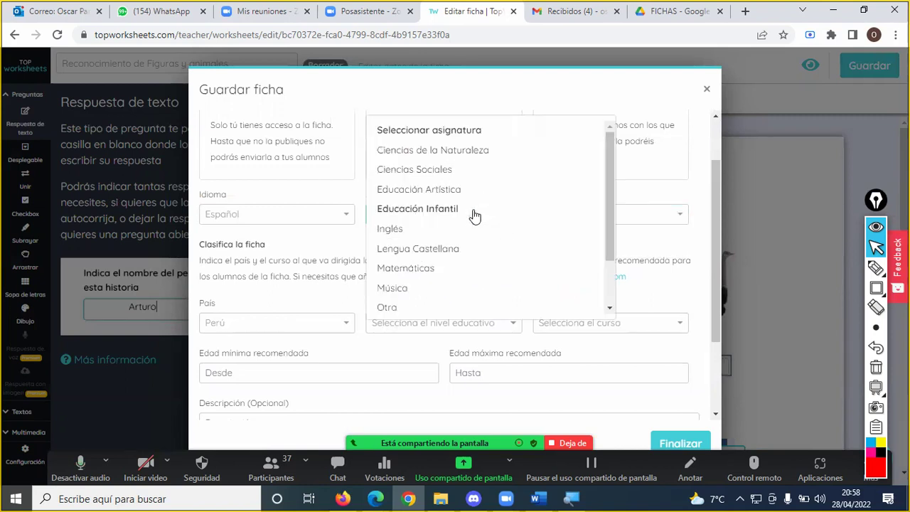
{"action": "left_click", "coordinate": [477, 150]}
{"action": "left_click", "coordinate": [579, 222]}
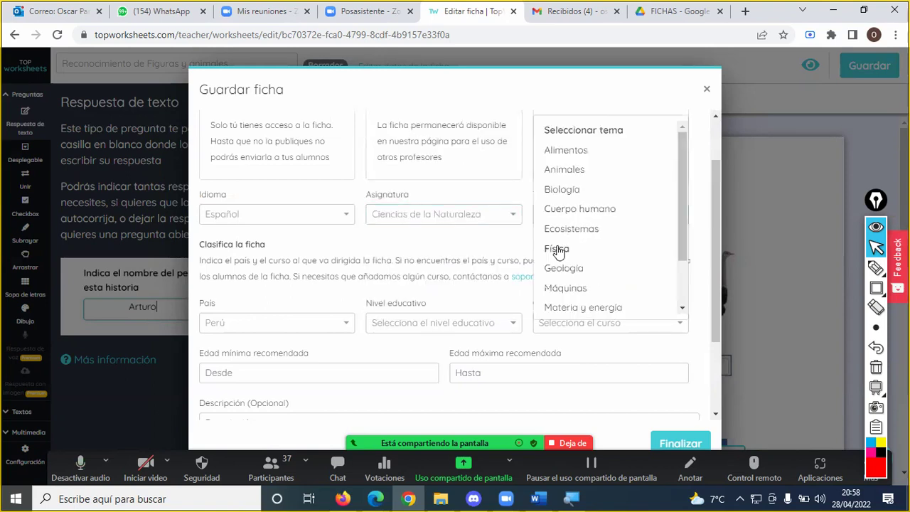
{"action": "left_click", "coordinate": [573, 173]}
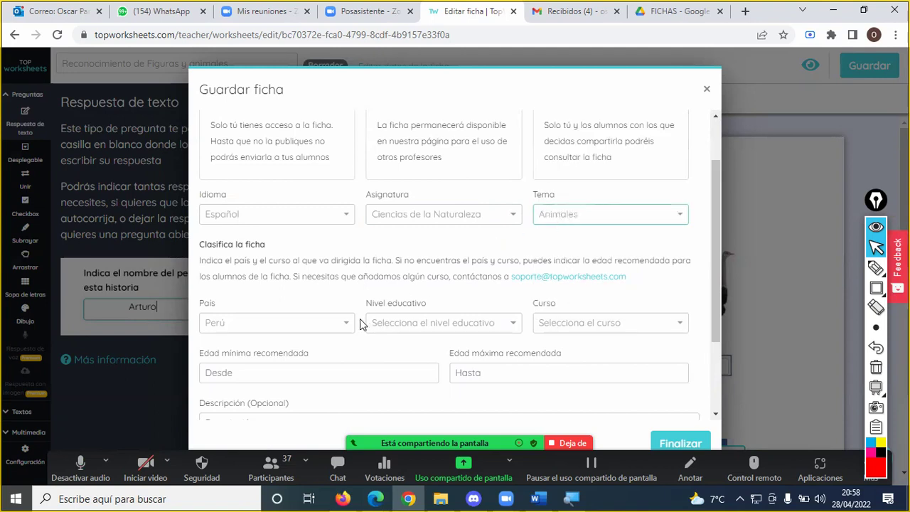
- Set level Secundaria and grade 5º grado, then finish publishing the worksheet
{"action": "left_click", "coordinate": [415, 325]}
{"action": "left_click", "coordinate": [418, 296]}
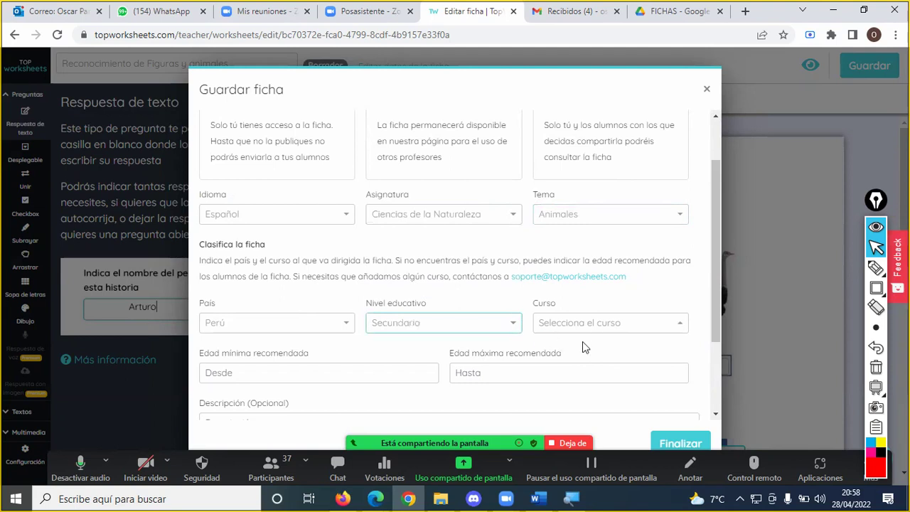
{"action": "left_click", "coordinate": [594, 324]}
{"action": "left_click", "coordinate": [587, 294]}
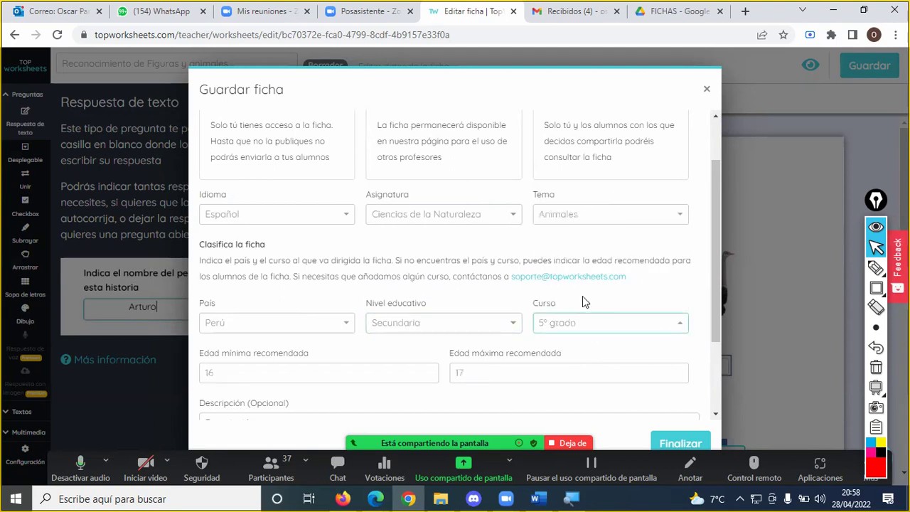
{"action": "scroll", "coordinate": [370, 354], "scroll_direction": "down", "scroll_amount": 1}
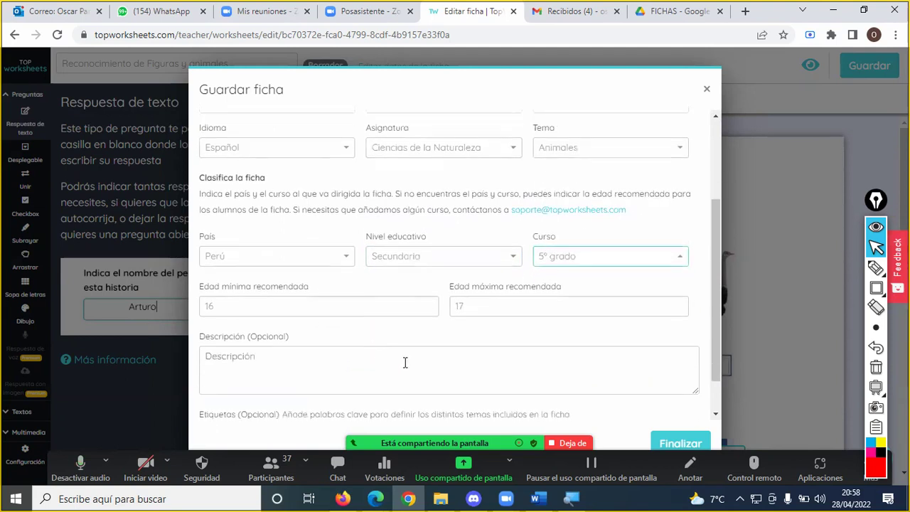
{"action": "left_click", "coordinate": [675, 439]}
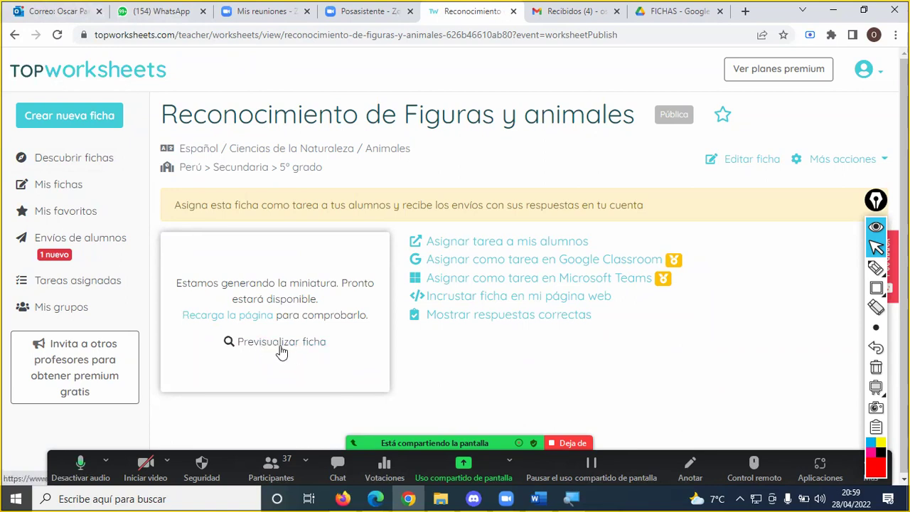
- Outline Previsualizar ficha with a red rectangle and open the worksheet preview
{"action": "left_click", "coordinate": [876, 287]}
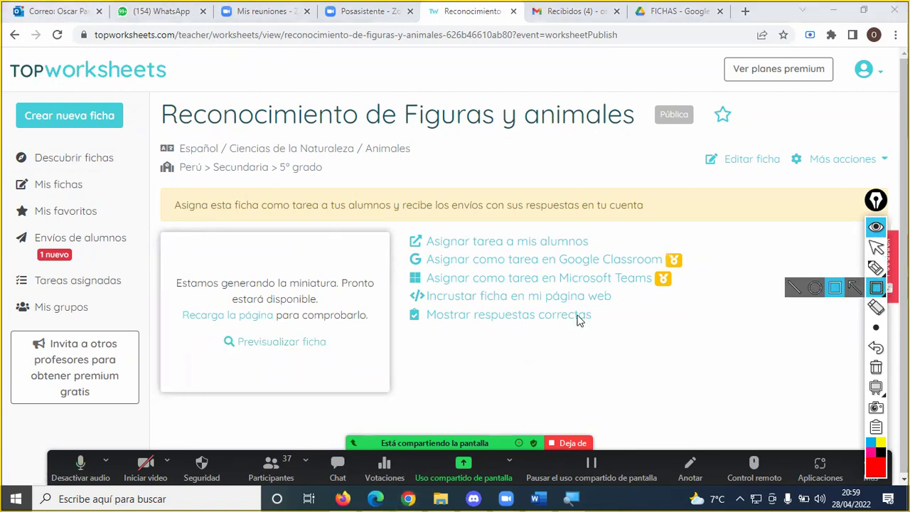
{"action": "mouse_move", "coordinate": [219, 332]}
{"action": "left_mouse_down"}
{"action": "mouse_move", "coordinate": [255, 369]}
{"action": "mouse_move", "coordinate": [351, 359]}
{"action": "mouse_move", "coordinate": [339, 357]}
{"action": "left_mouse_up"}
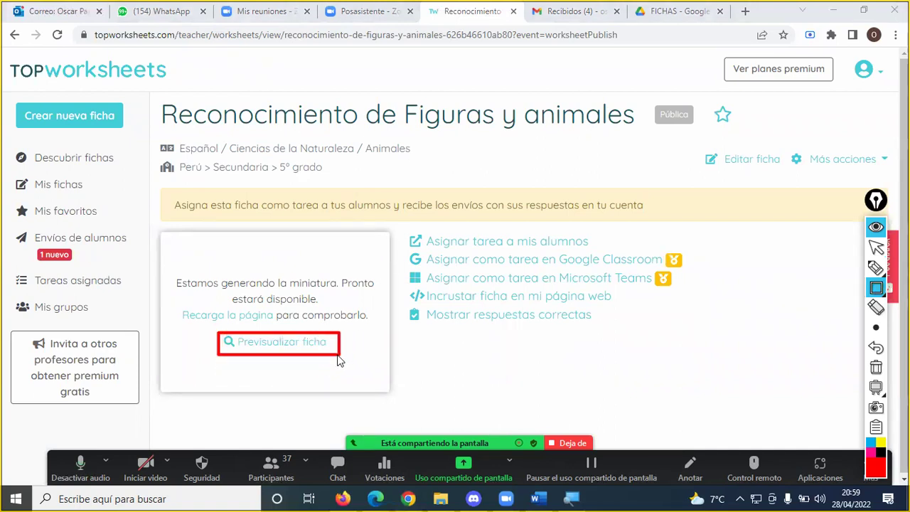
{"action": "left_click", "coordinate": [305, 343]}
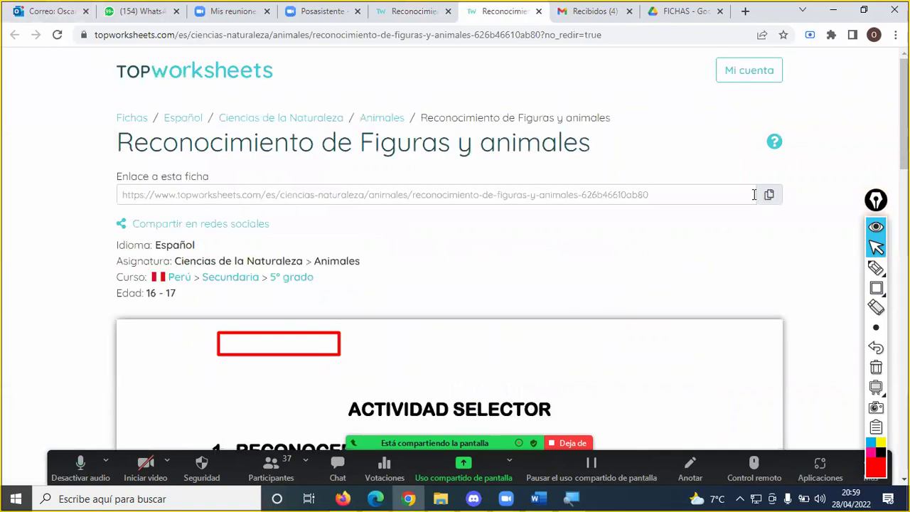
- Erase the red Zoom annotation box drawn over the worksheet page
{"action": "left_click", "coordinate": [876, 367]}
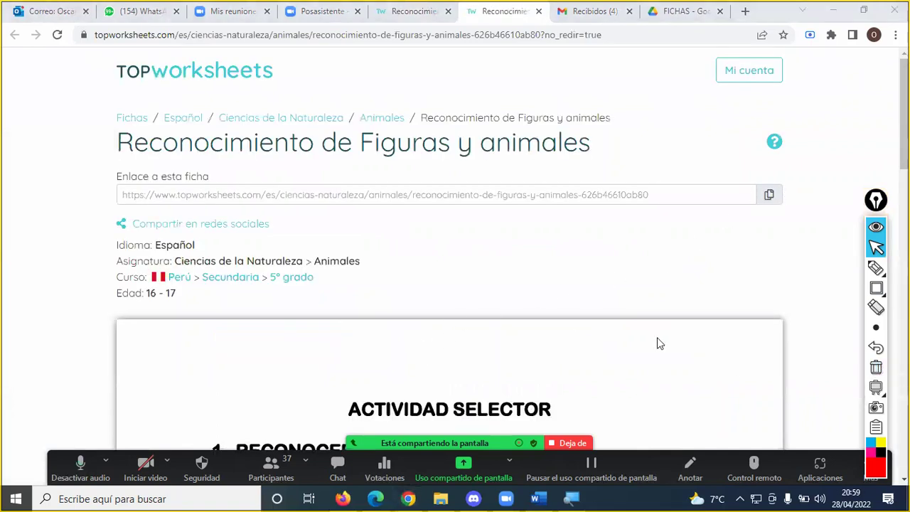
{"action": "scroll", "coordinate": [462, 307], "scroll_direction": "down", "scroll_amount": 3}
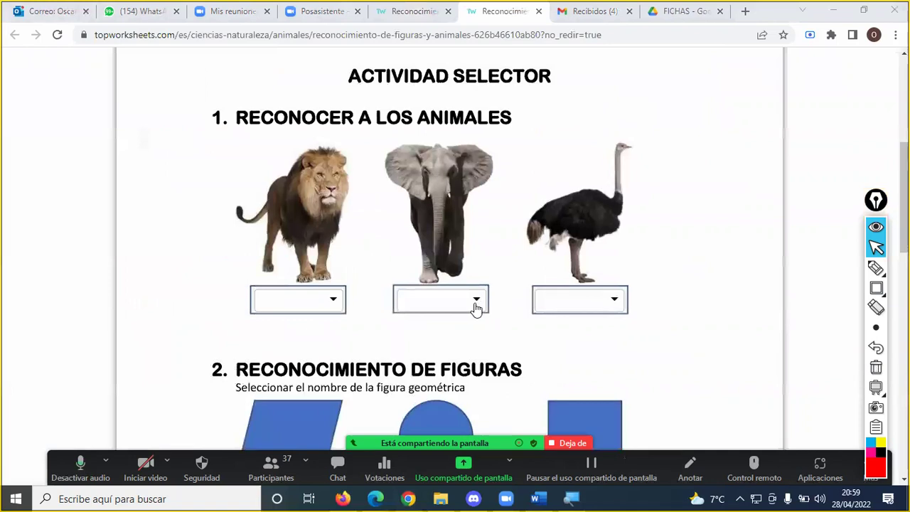
{"action": "scroll", "coordinate": [477, 299], "scroll_direction": "up", "scroll_amount": 3}
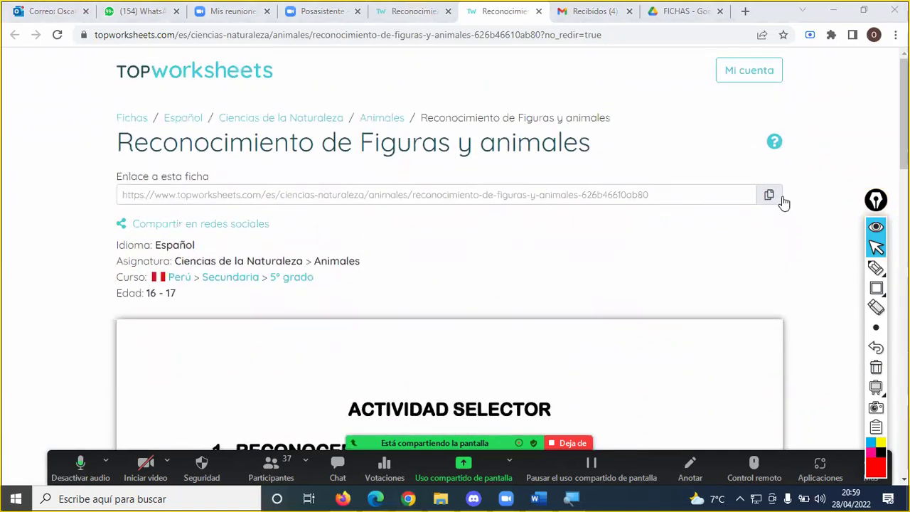
- Copy the worksheet's 'Enlace a esta ficha' link to the clipboard
{"action": "left_click", "coordinate": [770, 196]}
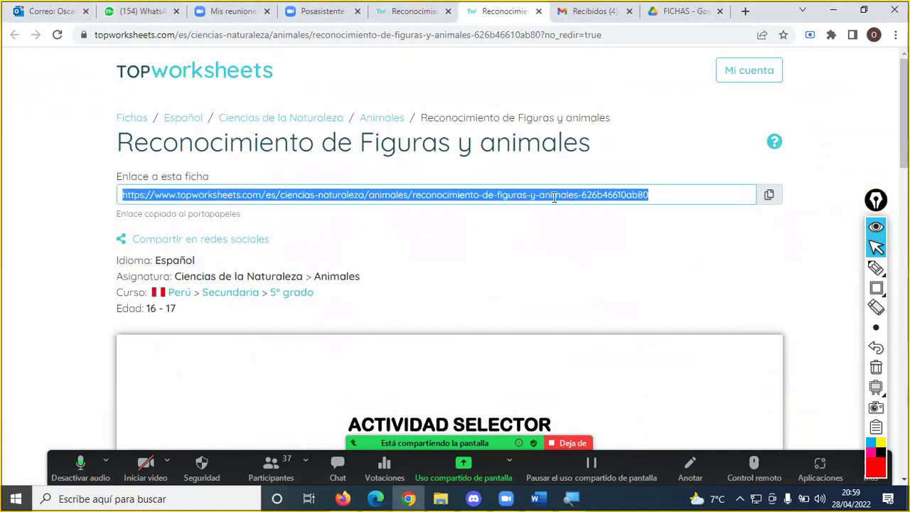
{"action": "left_click", "coordinate": [769, 196]}
{"action": "left_click", "coordinate": [770, 197]}
{"action": "left_click", "coordinate": [768, 195]}
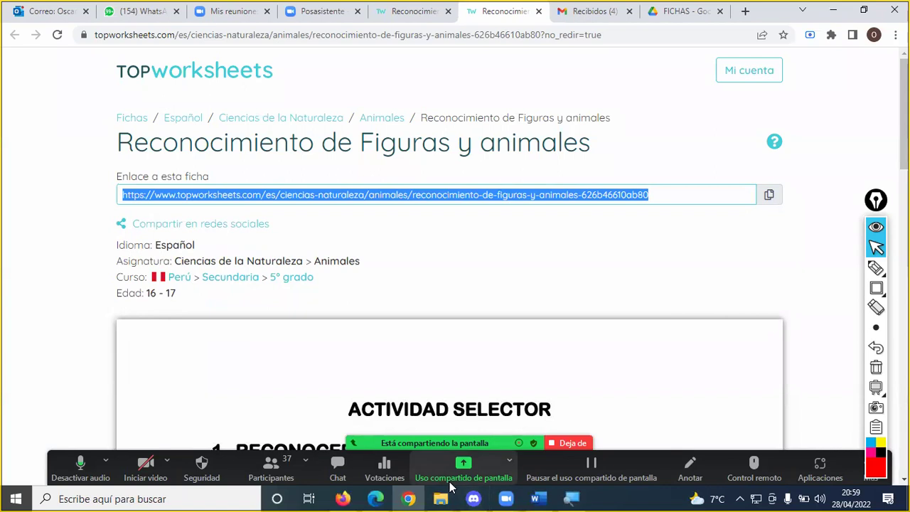
{"action": "left_click", "coordinate": [341, 465]}
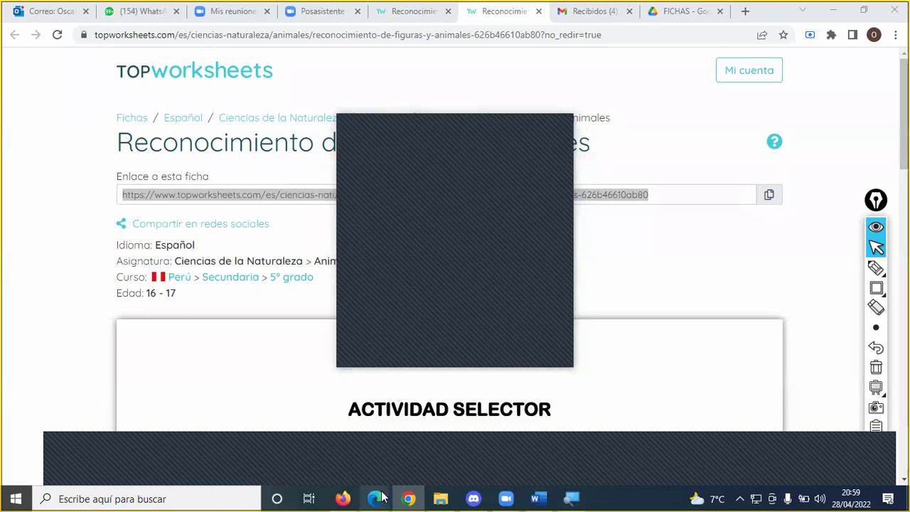
- Paste and send the worksheet link in the Google Meet chat, then close it and return to Chrome
{"action": "mouse_move", "coordinate": [376, 498]}
{"action": "left_click", "coordinate": [356, 468]}
{"action": "key", "text": "ctrl+v"}
{"action": "key", "text": "Return"}
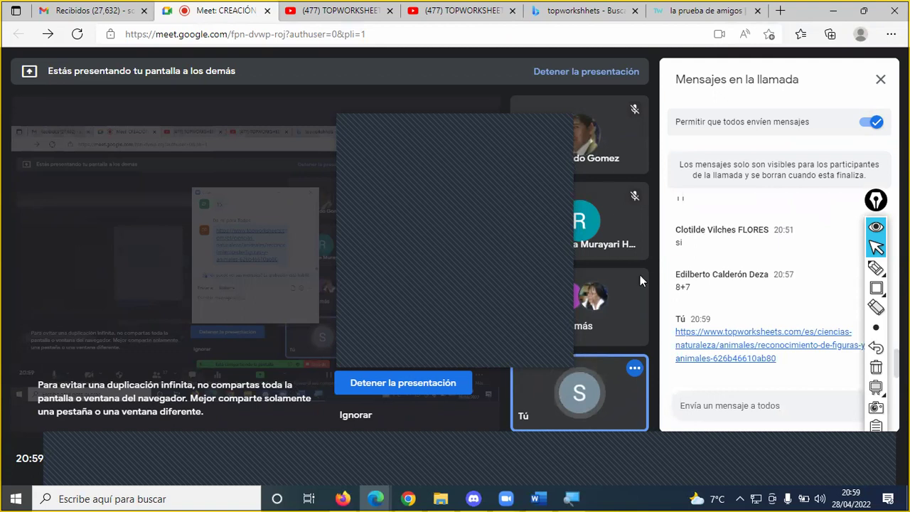
{"action": "left_click", "coordinate": [880, 80]}
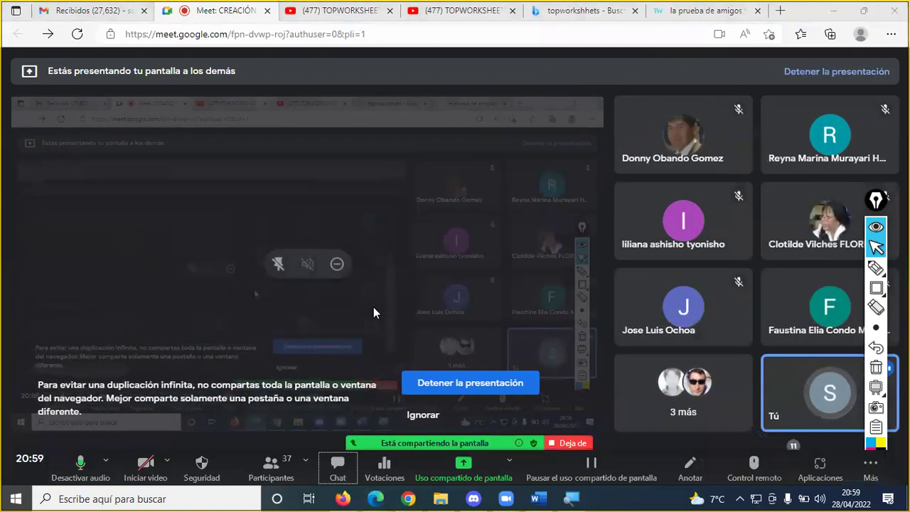
{"action": "key", "text": "alt+Tab"}
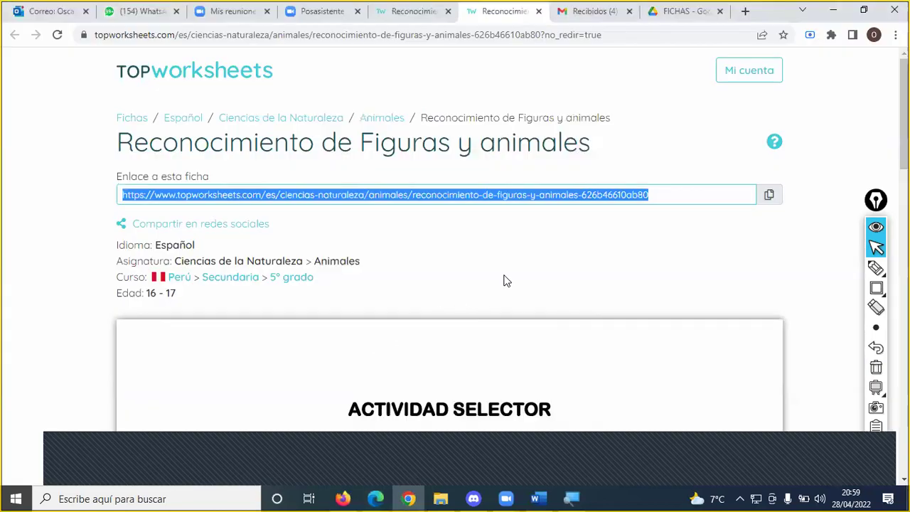
- Answer the animal dropdowns: León for the lion, Elefante for the elephant, Avestruz for the ostrich
{"action": "scroll", "coordinate": [519, 280], "scroll_direction": "down", "scroll_amount": 2}
{"action": "scroll", "coordinate": [709, 270], "scroll_direction": "down", "scroll_amount": 3}
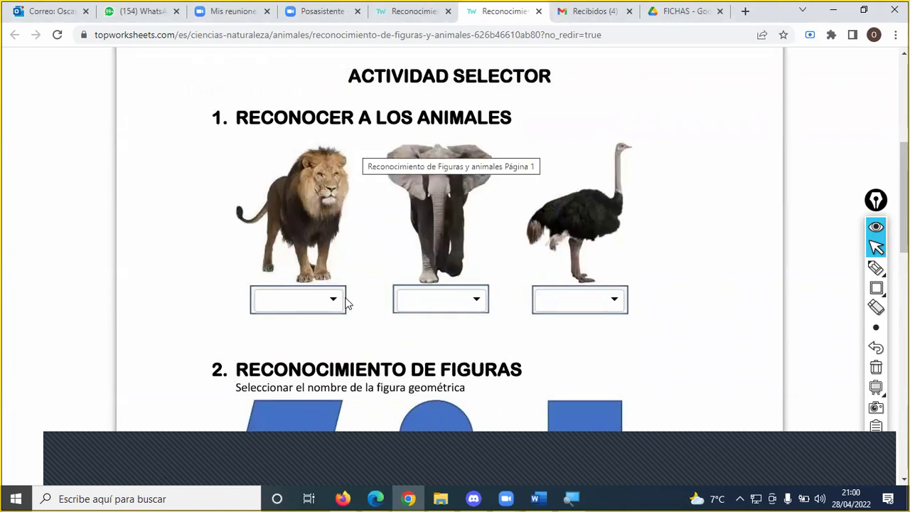
{"action": "scroll", "coordinate": [346, 304], "scroll_direction": "down", "scroll_amount": 1}
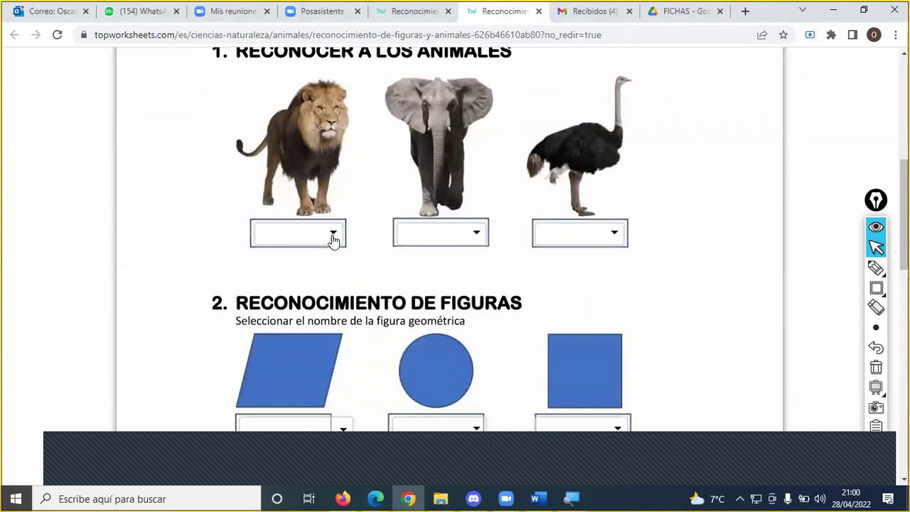
{"action": "left_click", "coordinate": [334, 235]}
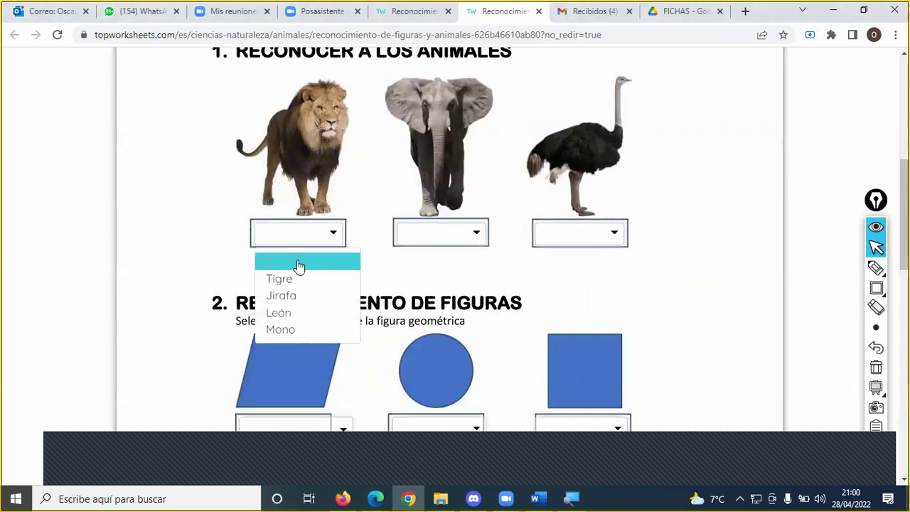
{"action": "left_click", "coordinate": [294, 312]}
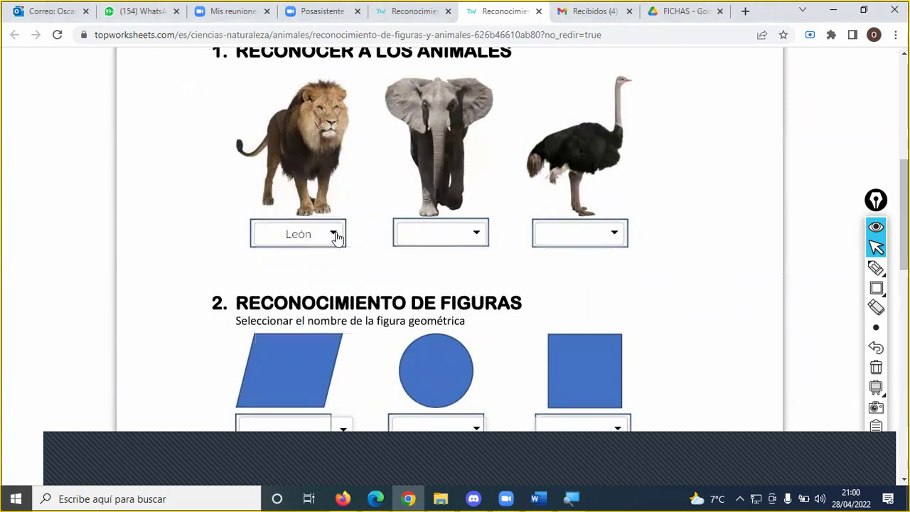
{"action": "left_click", "coordinate": [477, 240]}
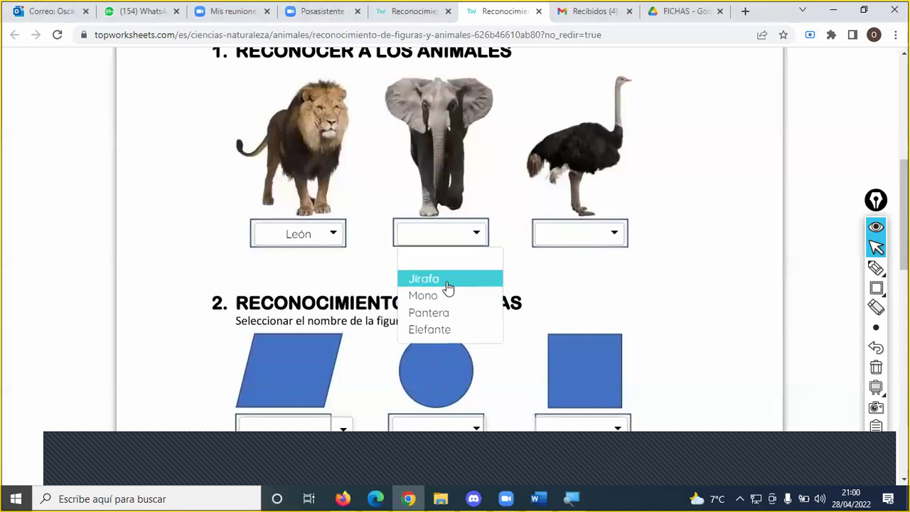
{"action": "left_click", "coordinate": [441, 330]}
{"action": "left_click", "coordinate": [590, 236]}
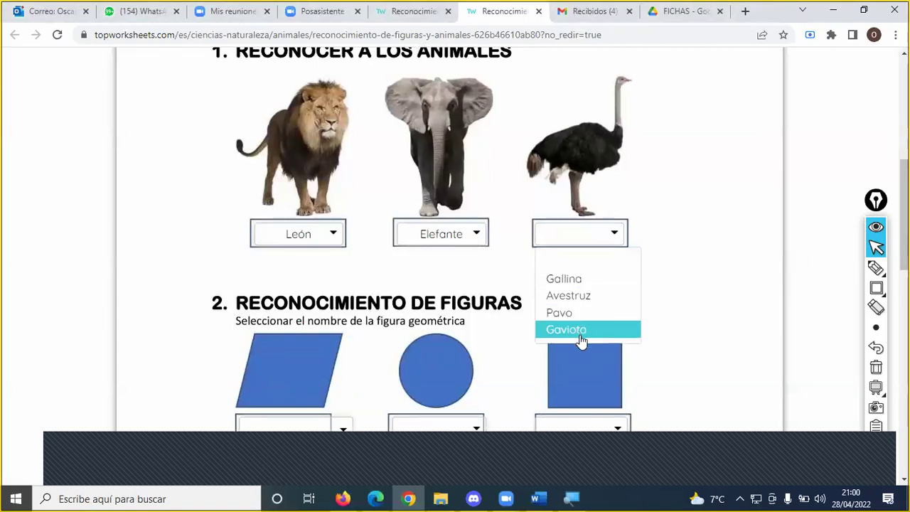
{"action": "left_click", "coordinate": [582, 298]}
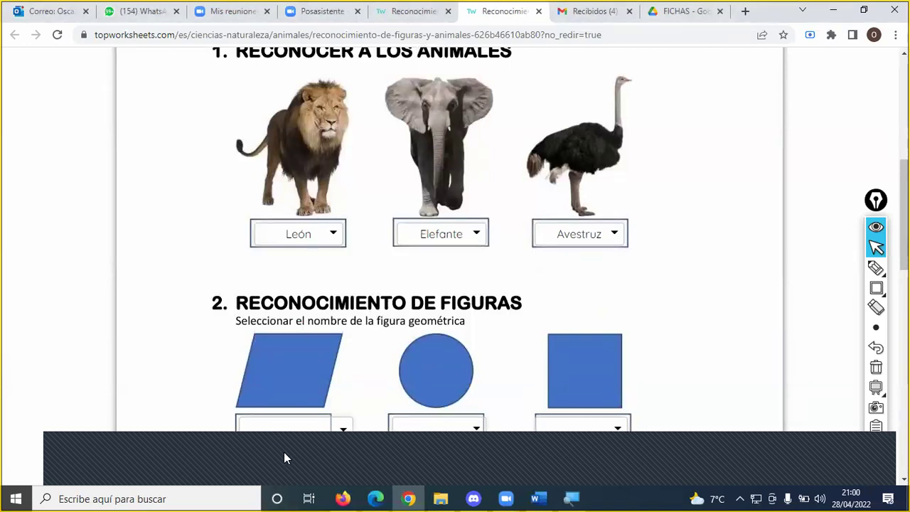
{"action": "left_click", "coordinate": [332, 466]}
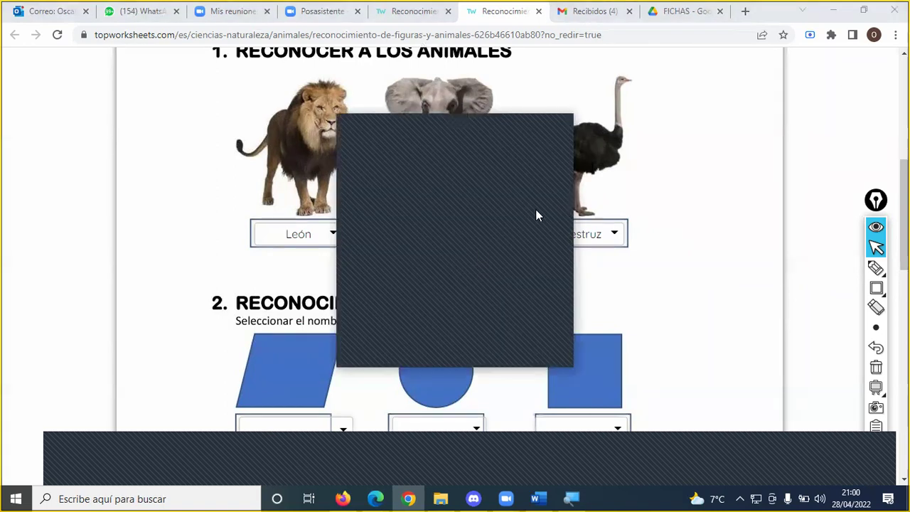
- Dismiss the popup and answer the shapes Paralelogramo, Círculo and Cuadrado
{"action": "left_click", "coordinate": [557, 130]}
{"action": "scroll", "coordinate": [514, 203], "scroll_direction": "down", "scroll_amount": 4}
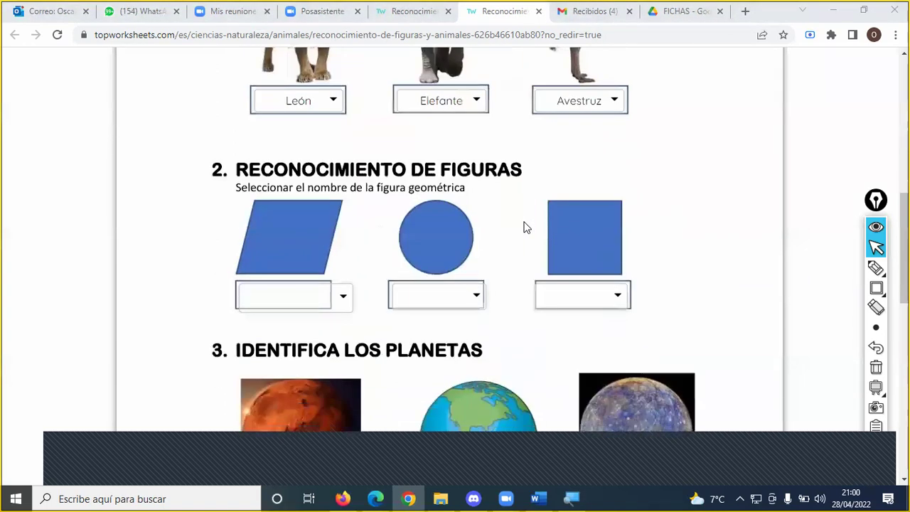
{"action": "left_click", "coordinate": [344, 169]}
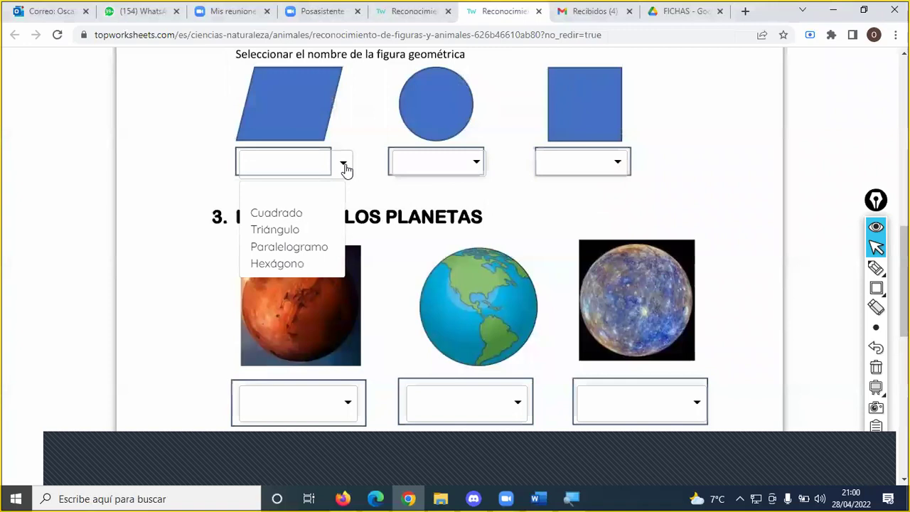
{"action": "left_click", "coordinate": [291, 246]}
{"action": "left_click", "coordinate": [426, 162]}
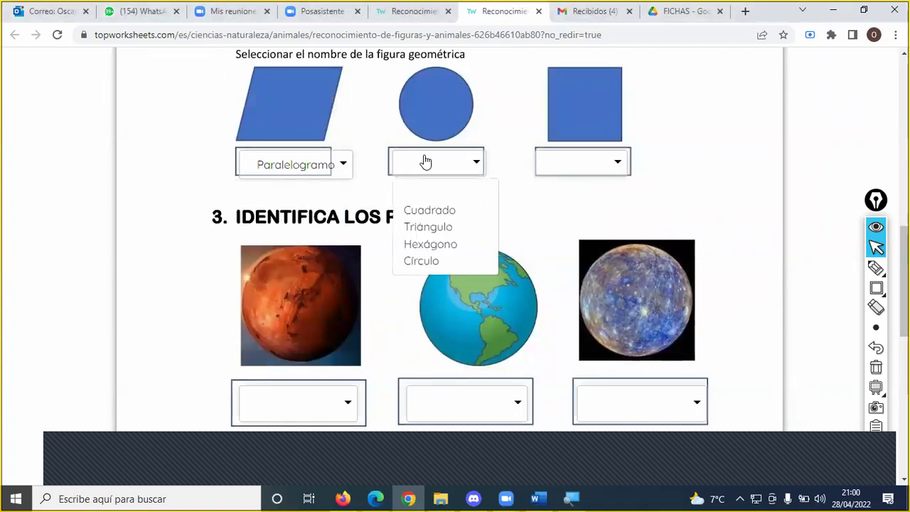
{"action": "left_click", "coordinate": [418, 259]}
{"action": "left_click", "coordinate": [558, 165]}
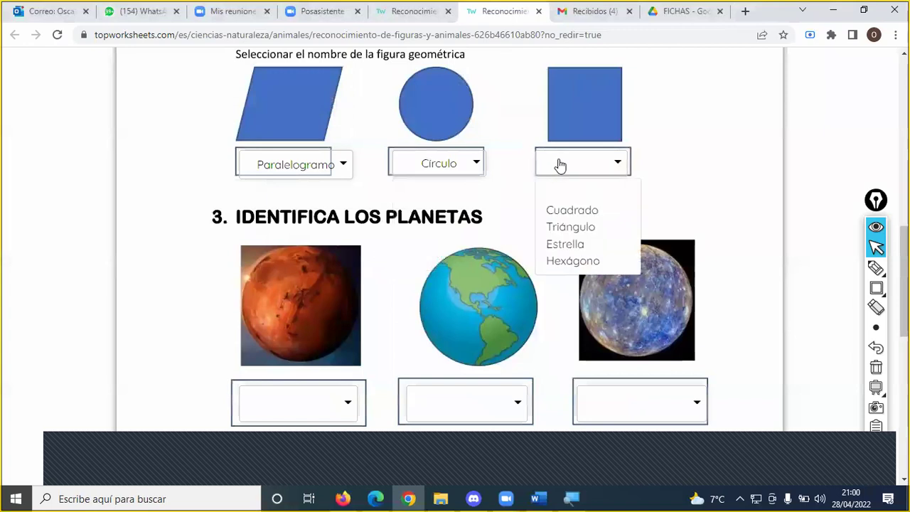
{"action": "left_click", "coordinate": [568, 215]}
- Answer the planets Marte, Tierra and Mercurio, then scroll down to Finalizar
{"action": "scroll", "coordinate": [440, 260], "scroll_direction": "down", "scroll_amount": 2}
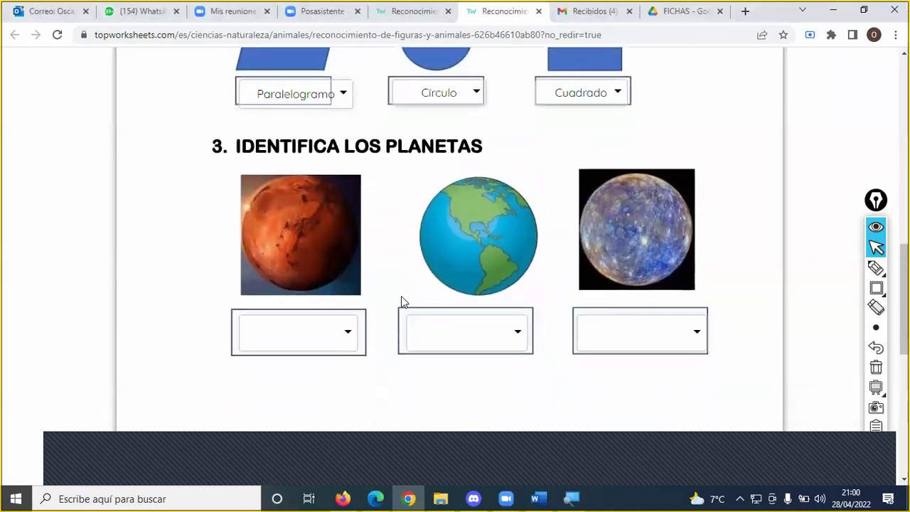
{"action": "left_click", "coordinate": [354, 282]}
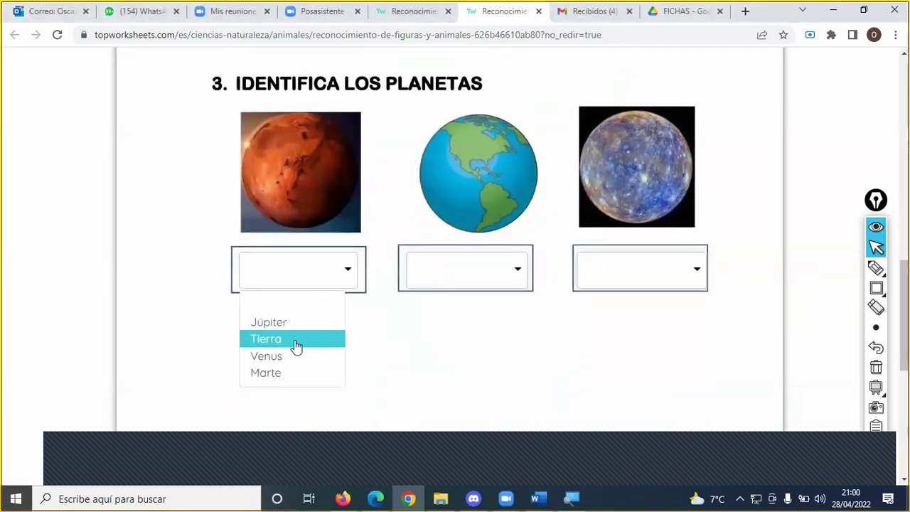
{"action": "left_click", "coordinate": [281, 377]}
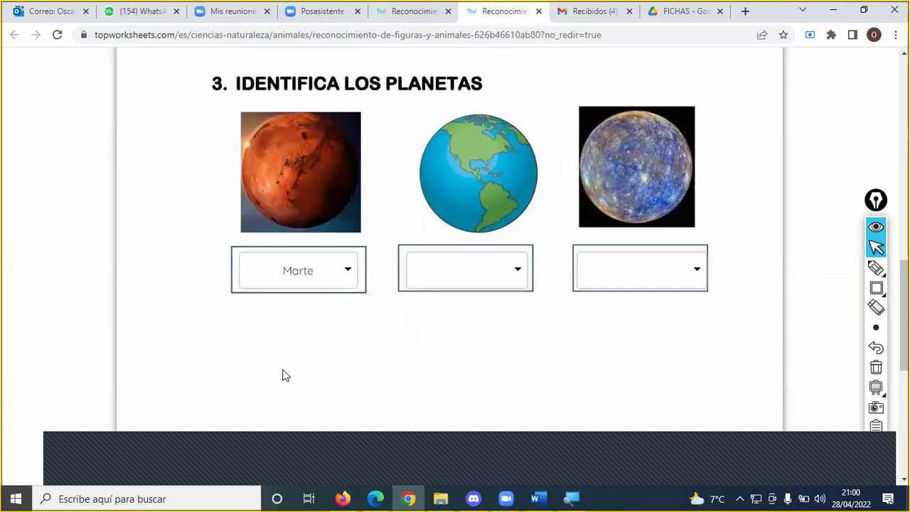
{"action": "left_click", "coordinate": [485, 281]}
{"action": "left_click", "coordinate": [452, 324]}
{"action": "left_click", "coordinate": [610, 263]}
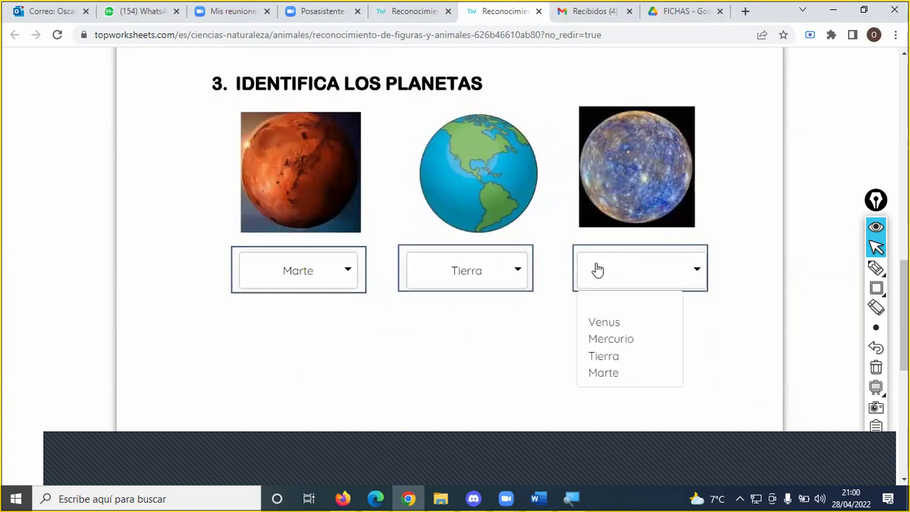
{"action": "left_click", "coordinate": [602, 339]}
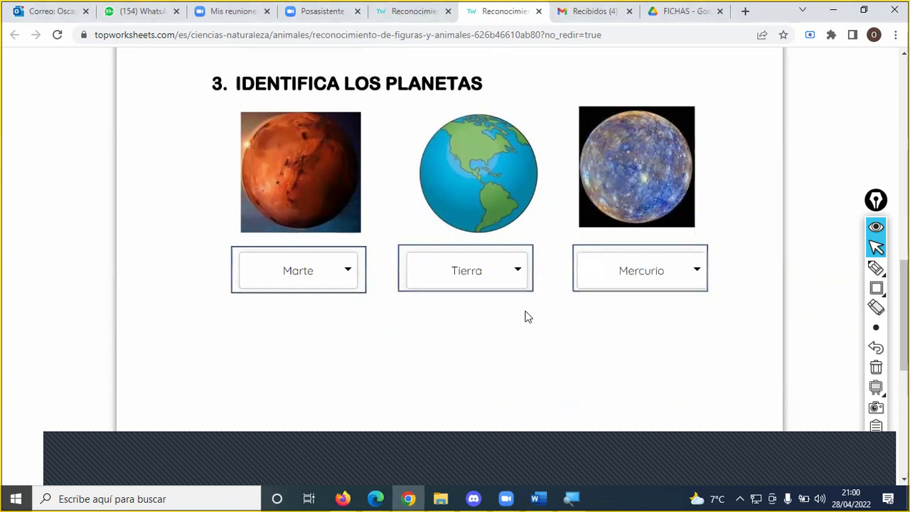
{"action": "scroll", "coordinate": [521, 323], "scroll_direction": "up", "scroll_amount": 5}
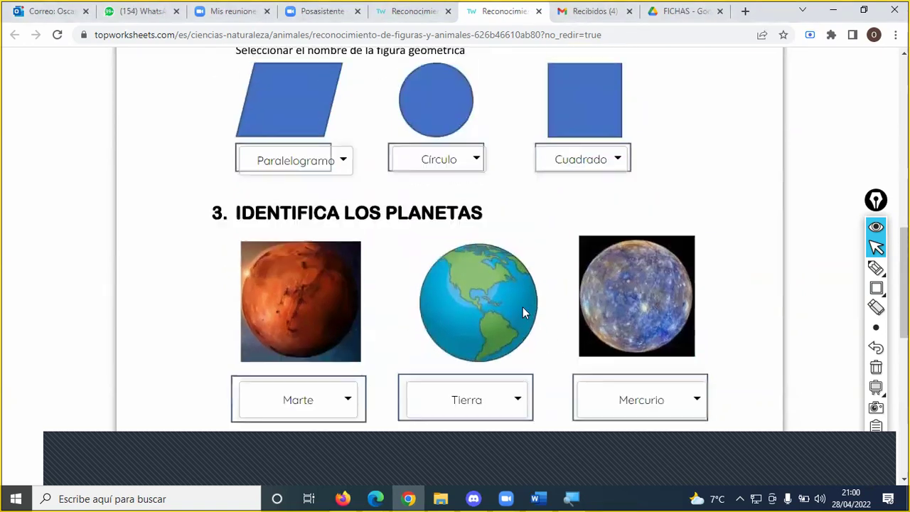
{"action": "scroll", "coordinate": [508, 277], "scroll_direction": "up", "scroll_amount": 3}
{"action": "scroll", "coordinate": [506, 274], "scroll_direction": "down", "scroll_amount": 4}
{"action": "scroll", "coordinate": [513, 258], "scroll_direction": "down", "scroll_amount": 8}
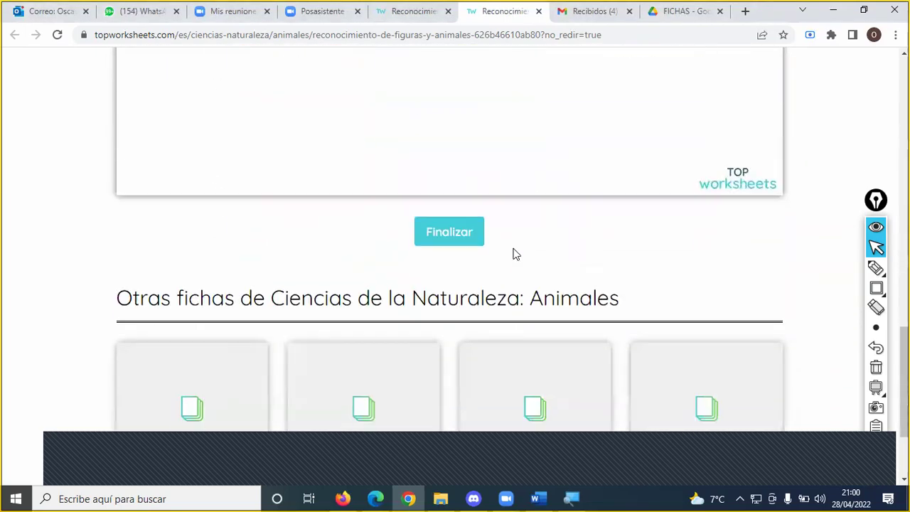
{"action": "left_click", "coordinate": [459, 241]}
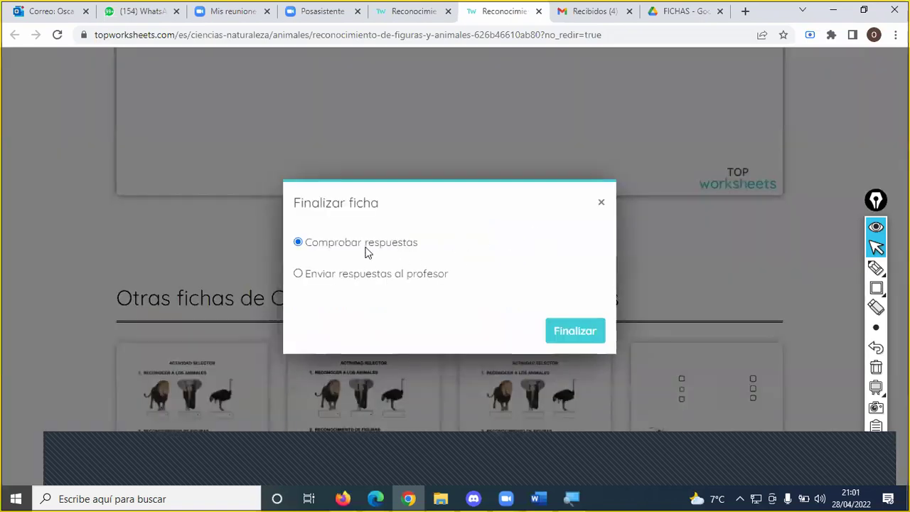
{"action": "left_click", "coordinate": [562, 334]}
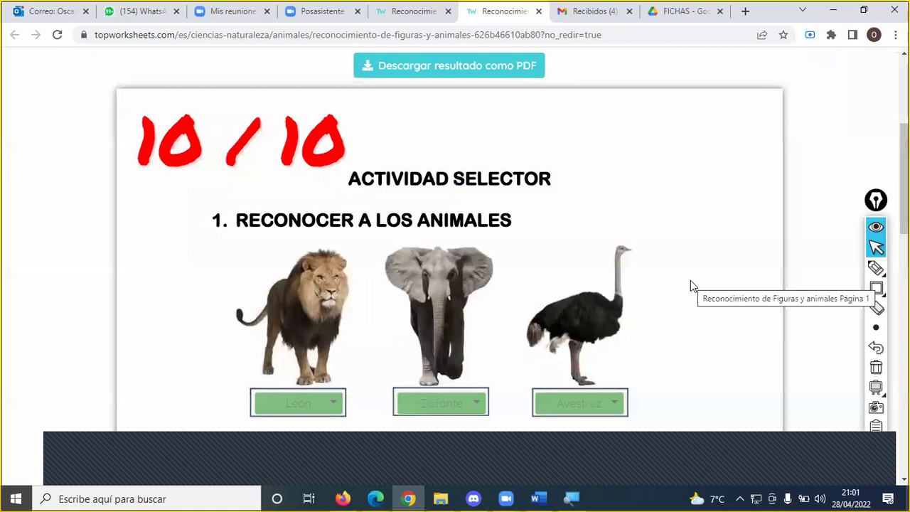
{"action": "scroll", "coordinate": [704, 341], "scroll_direction": "down", "scroll_amount": 3}
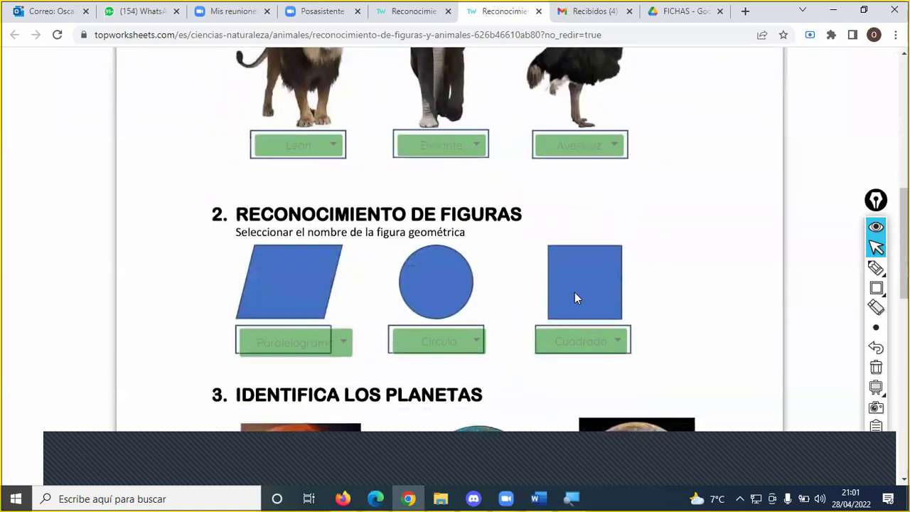
{"action": "scroll", "coordinate": [619, 288], "scroll_direction": "down", "scroll_amount": 4}
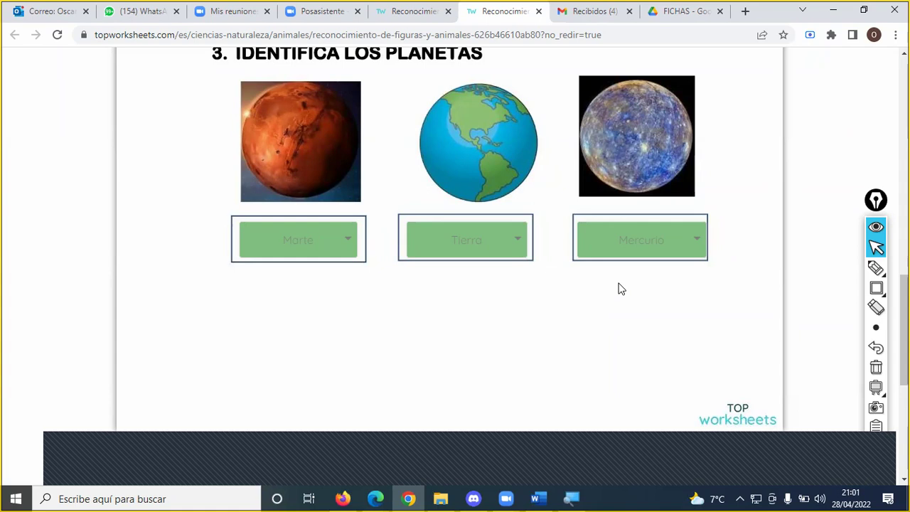
{"action": "scroll", "coordinate": [695, 267], "scroll_direction": "up", "scroll_amount": 6}
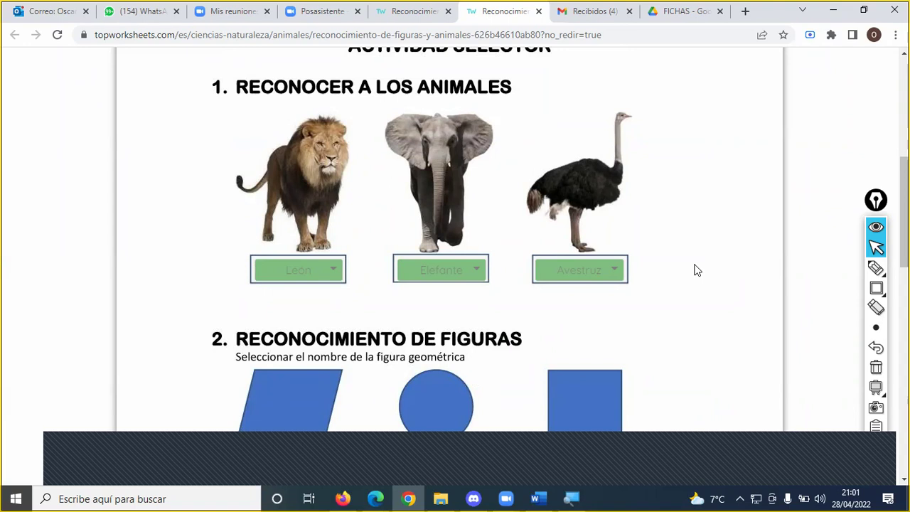
{"action": "scroll", "coordinate": [656, 239], "scroll_direction": "up", "scroll_amount": 3}
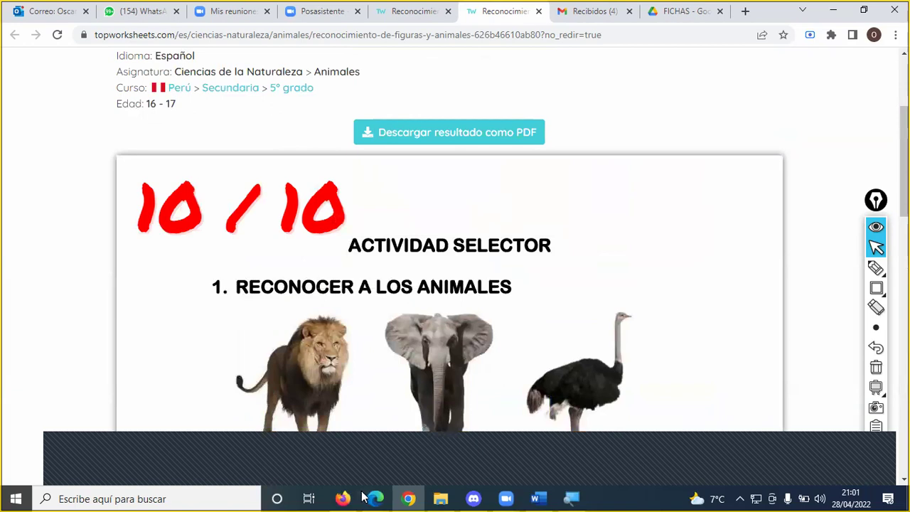
- Switch over to the Edge window showing the worksheet's teacher page
{"action": "left_click", "coordinate": [346, 467]}
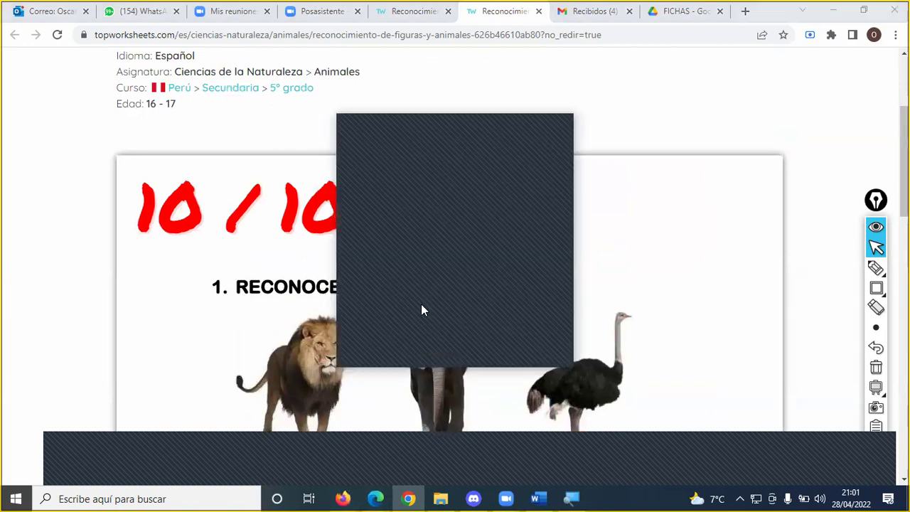
{"action": "left_click", "coordinate": [562, 124]}
{"action": "left_click", "coordinate": [558, 134]}
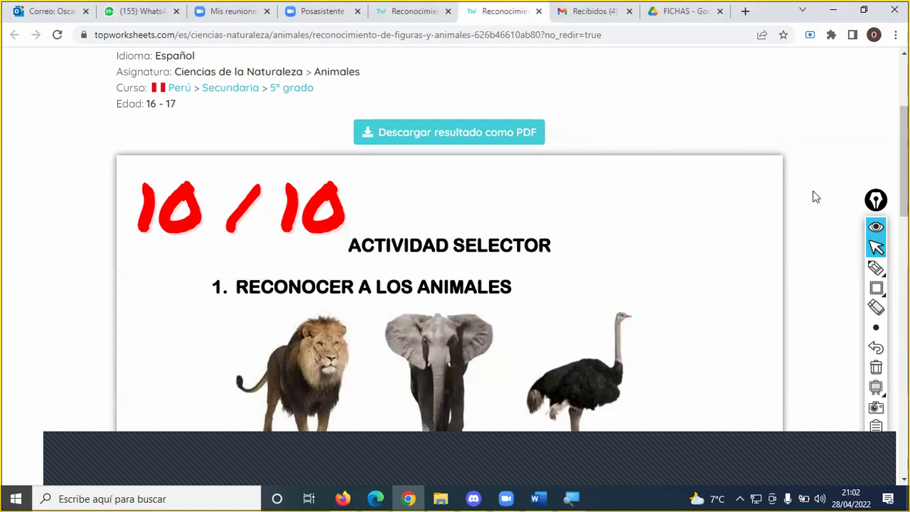
{"action": "left_click", "coordinate": [337, 460]}
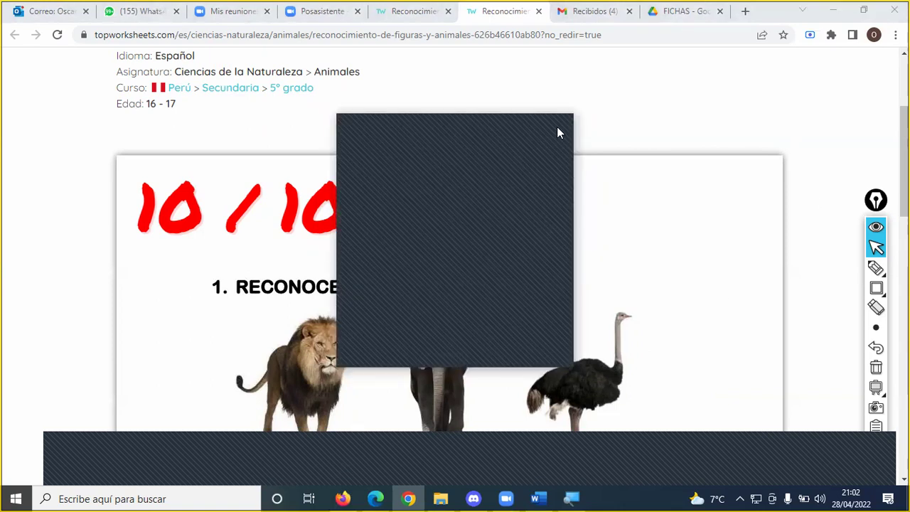
{"action": "left_click", "coordinate": [558, 134]}
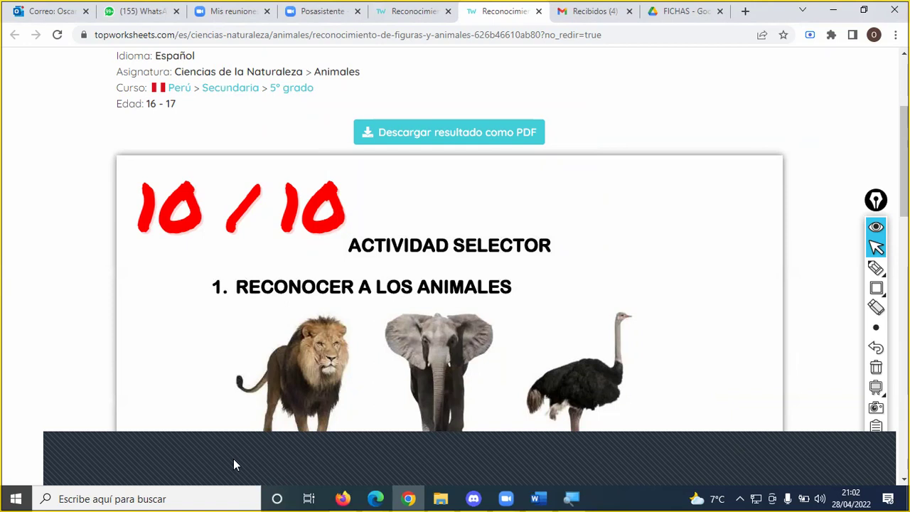
{"action": "left_click", "coordinate": [334, 456]}
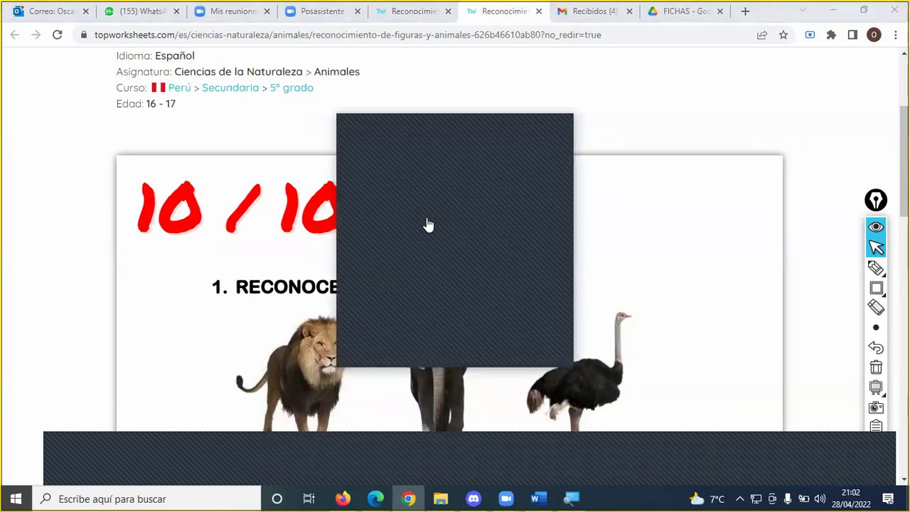
{"action": "left_click", "coordinate": [428, 224]}
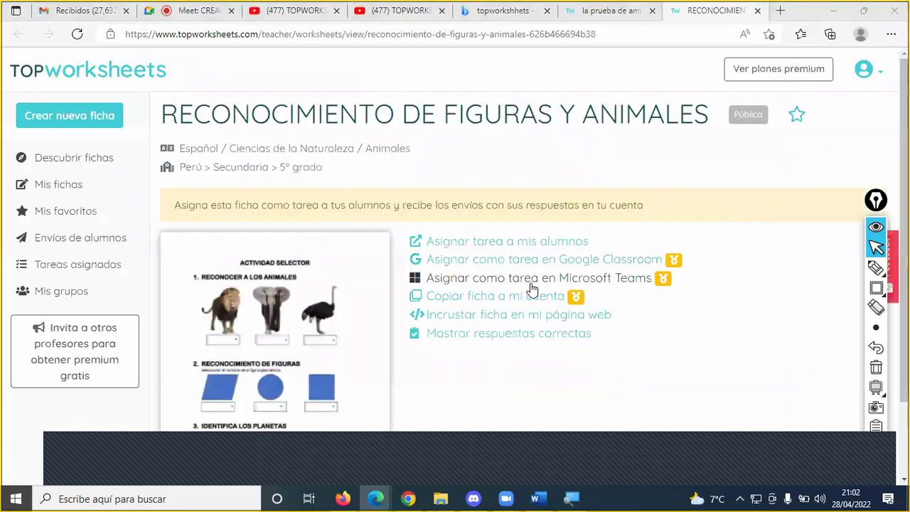
- Preview the worksheet as students see it with Previsualizar ficha and scroll through it
{"action": "mouse_move", "coordinate": [358, 369]}
{"action": "scroll", "coordinate": [340, 386], "scroll_direction": "down", "scroll_amount": 1}
{"action": "scroll", "coordinate": [349, 382], "scroll_direction": "up", "scroll_amount": 1}
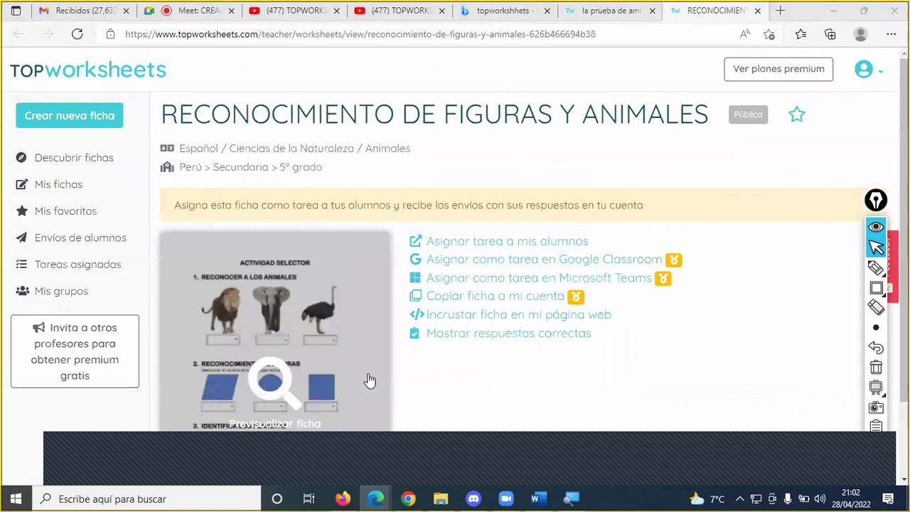
{"action": "scroll", "coordinate": [370, 381], "scroll_direction": "down", "scroll_amount": 1}
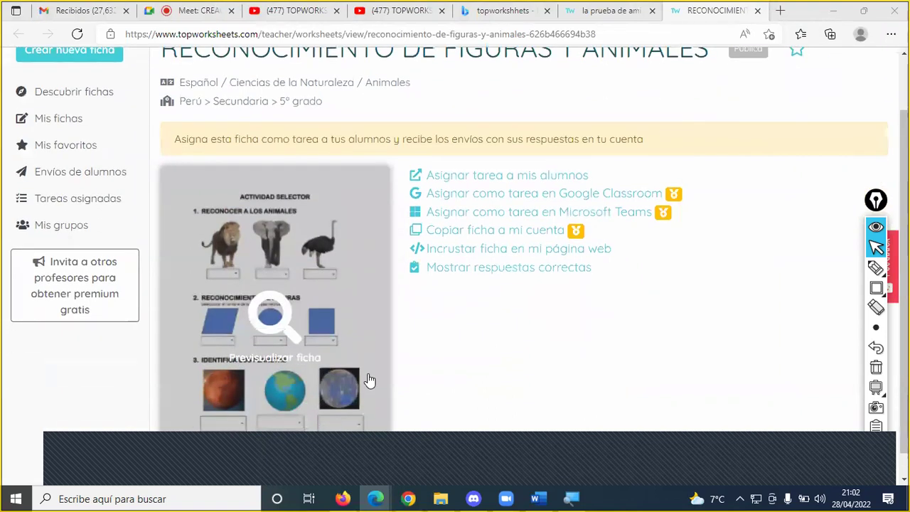
{"action": "left_click", "coordinate": [276, 355]}
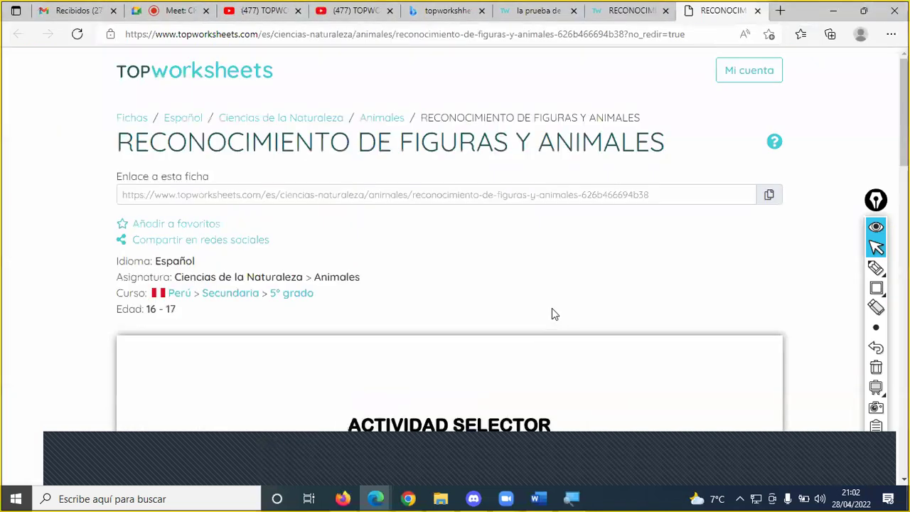
{"action": "scroll", "coordinate": [556, 314], "scroll_direction": "down", "scroll_amount": 5}
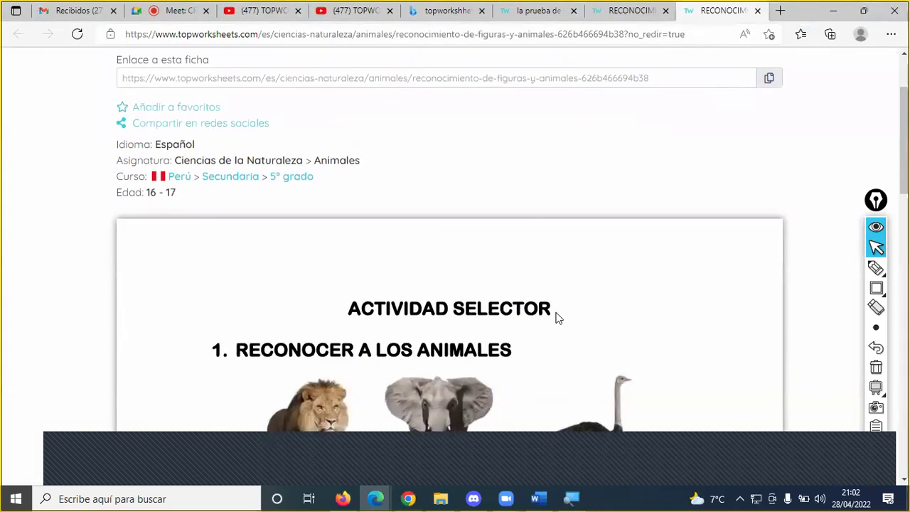
{"action": "scroll", "coordinate": [561, 320], "scroll_direction": "down", "scroll_amount": 2}
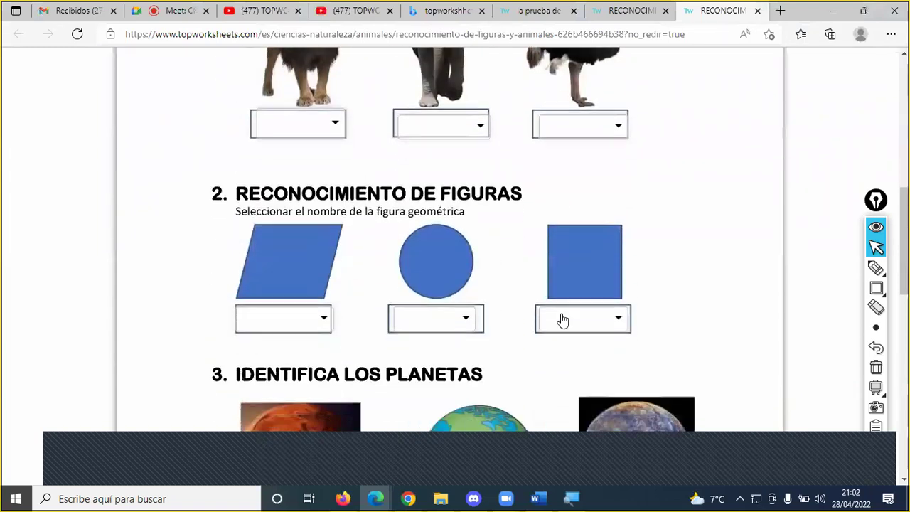
{"action": "scroll", "coordinate": [565, 321], "scroll_direction": "down", "scroll_amount": 2}
{"action": "scroll", "coordinate": [569, 322], "scroll_direction": "down", "scroll_amount": 2}
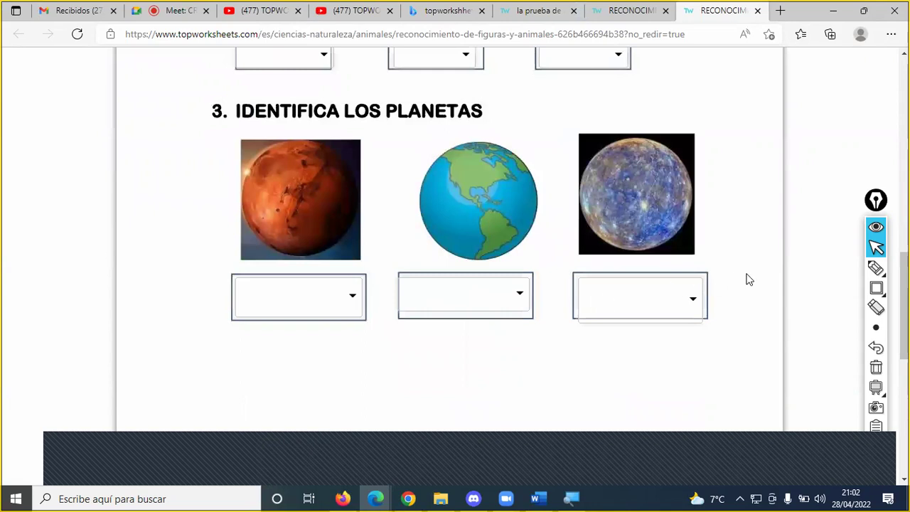
{"action": "scroll", "coordinate": [723, 284], "scroll_direction": "up", "scroll_amount": 2}
{"action": "scroll", "coordinate": [722, 287], "scroll_direction": "down", "scroll_amount": 2}
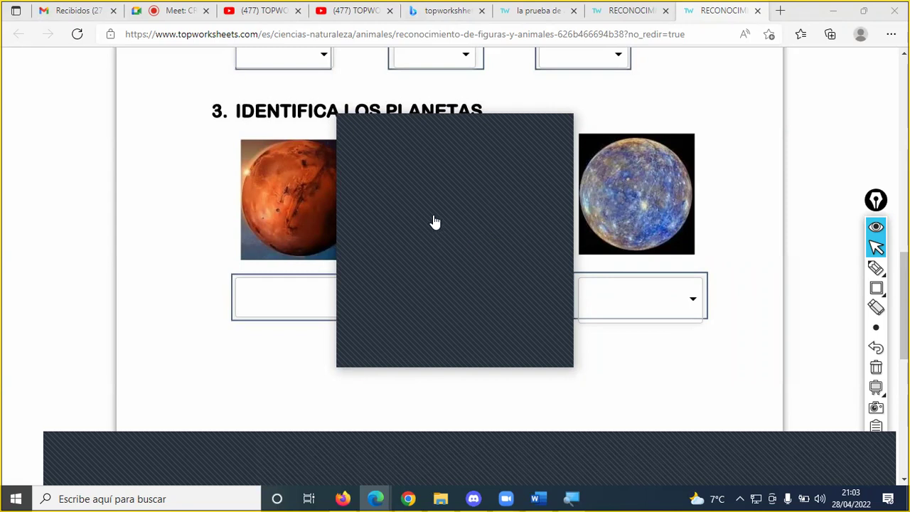
{"action": "left_click", "coordinate": [555, 124]}
- Open the second copy of the worksheet and copy its link
{"action": "left_click", "coordinate": [439, 240]}
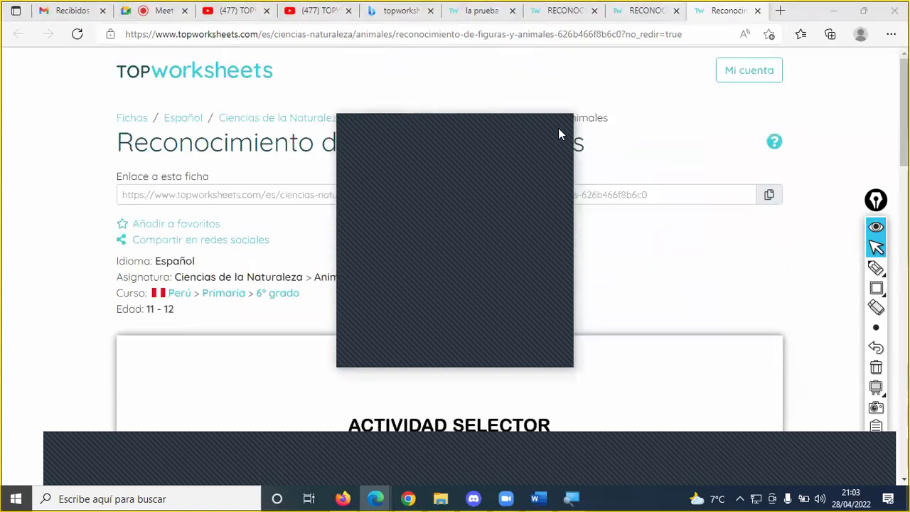
{"action": "scroll", "coordinate": [507, 258], "scroll_direction": "down", "scroll_amount": 2}
{"action": "scroll", "coordinate": [507, 260], "scroll_direction": "down", "scroll_amount": 1}
{"action": "scroll", "coordinate": [507, 260], "scroll_direction": "up", "scroll_amount": 3}
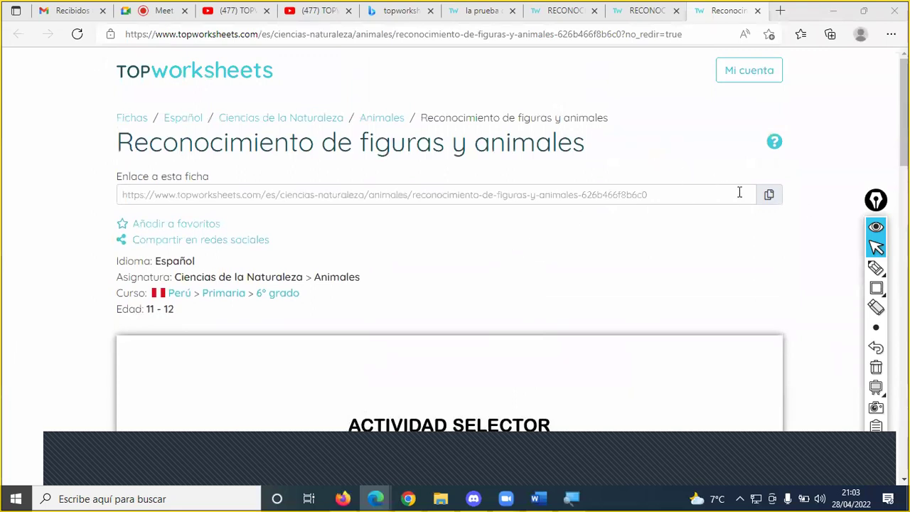
{"action": "left_click", "coordinate": [769, 196]}
- Close the extra tabs and reopen the worksheet's student preview in a new tab
{"action": "left_click", "coordinate": [757, 10]}
{"action": "left_click", "coordinate": [757, 10]}
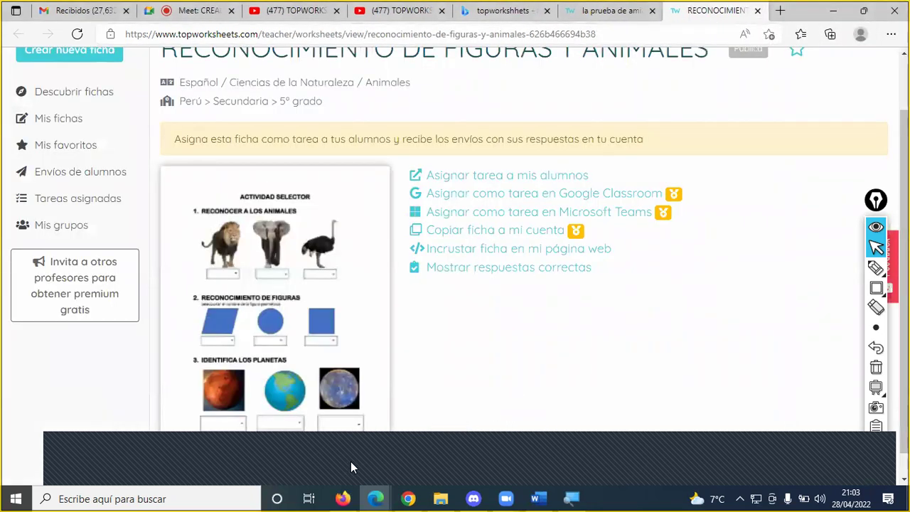
{"action": "left_click", "coordinate": [437, 221]}
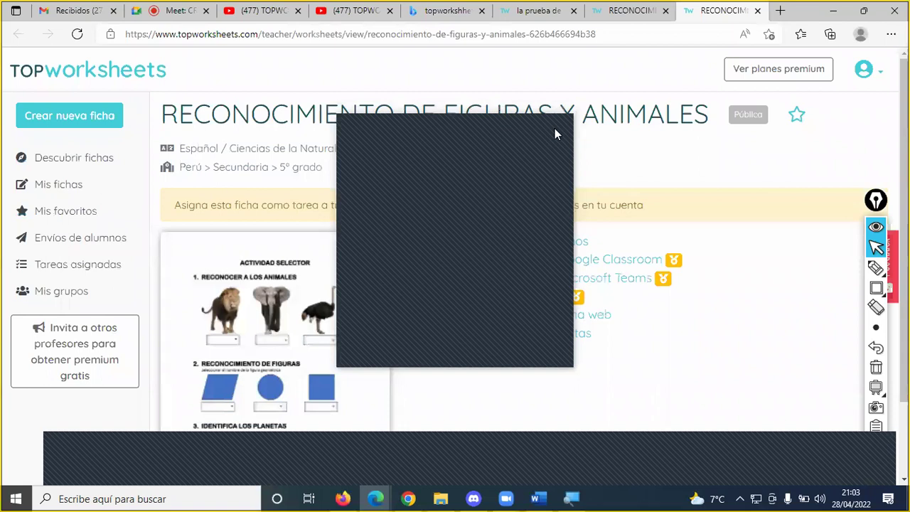
{"action": "left_click", "coordinate": [555, 133]}
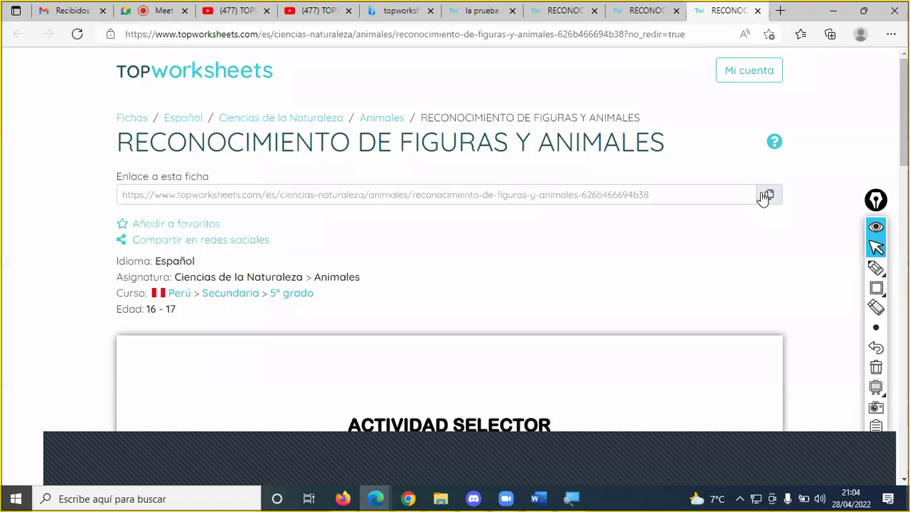
- Answer the animals LEON, ELAFANTE and AVESTRUZ
{"action": "scroll", "coordinate": [716, 272], "scroll_direction": "down", "scroll_amount": 6}
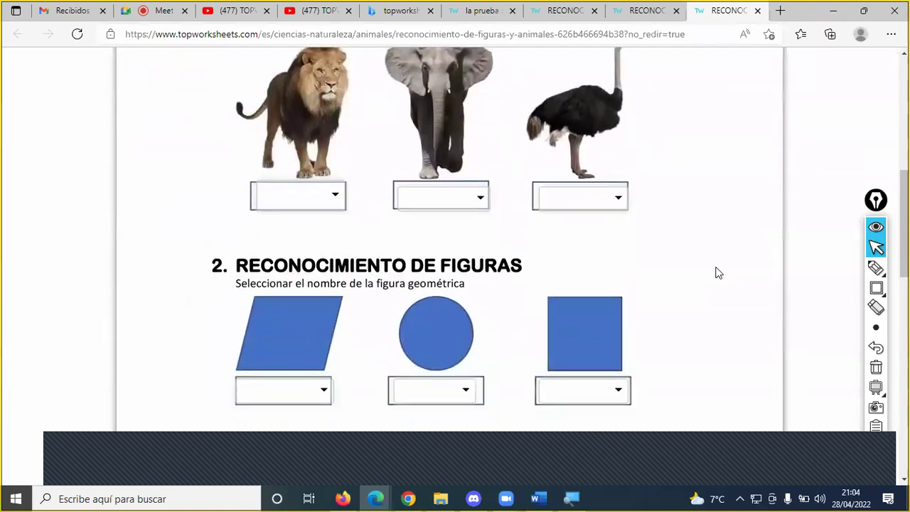
{"action": "scroll", "coordinate": [716, 273], "scroll_direction": "down", "scroll_amount": 3}
{"action": "scroll", "coordinate": [718, 270], "scroll_direction": "down", "scroll_amount": 2}
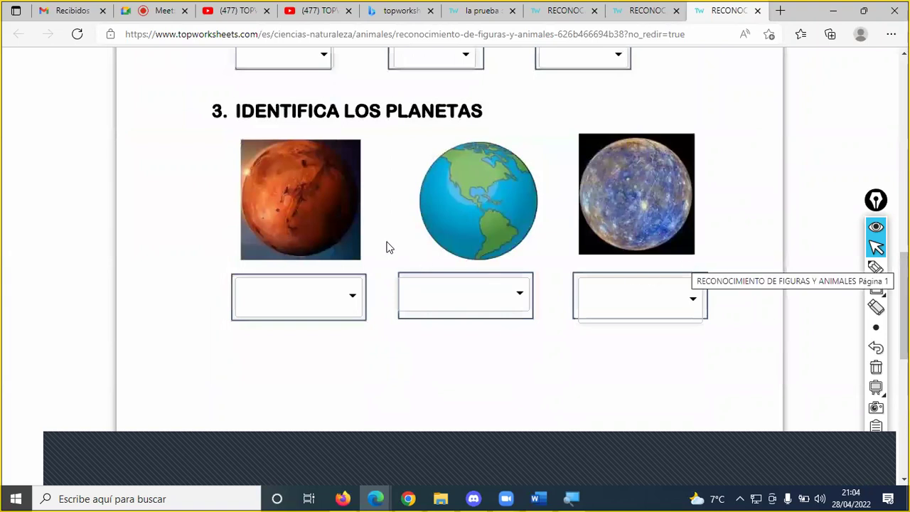
{"action": "scroll", "coordinate": [426, 250], "scroll_direction": "up", "scroll_amount": 1}
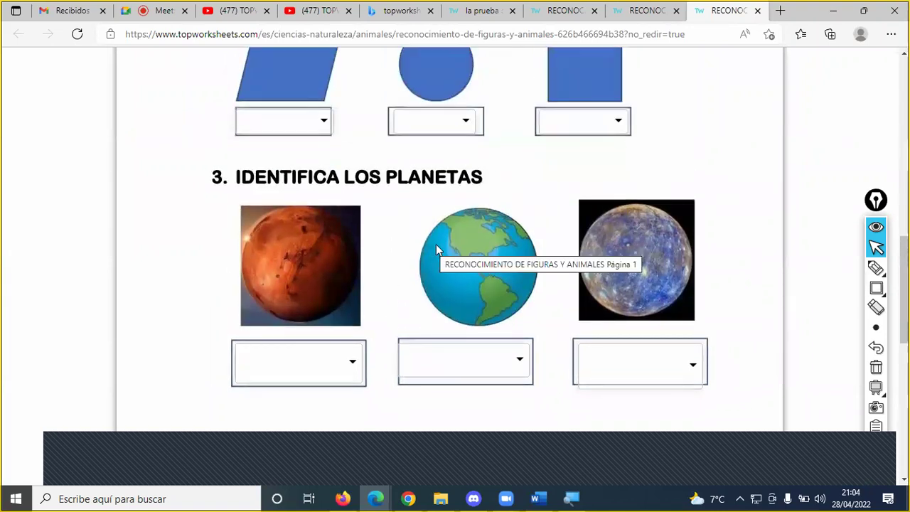
{"action": "scroll", "coordinate": [461, 240], "scroll_direction": "up", "scroll_amount": 2}
{"action": "scroll", "coordinate": [461, 238], "scroll_direction": "up", "scroll_amount": 2}
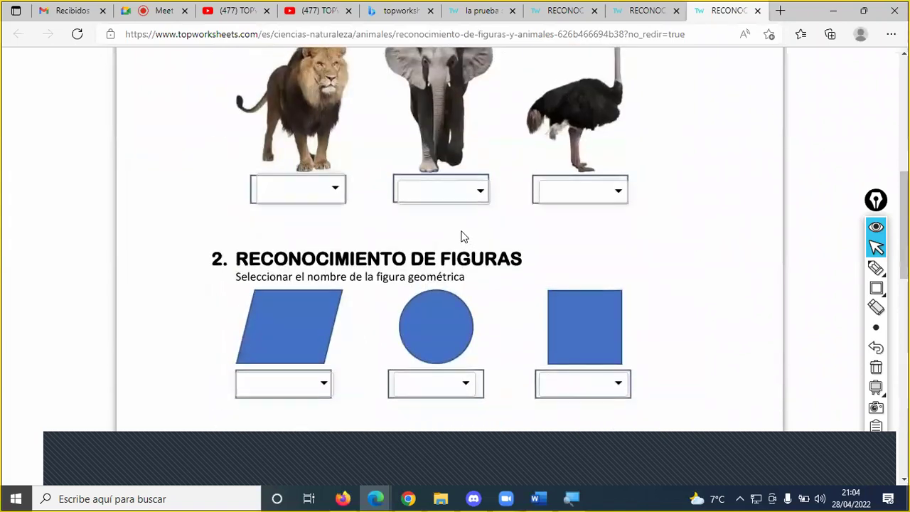
{"action": "left_click", "coordinate": [311, 186]}
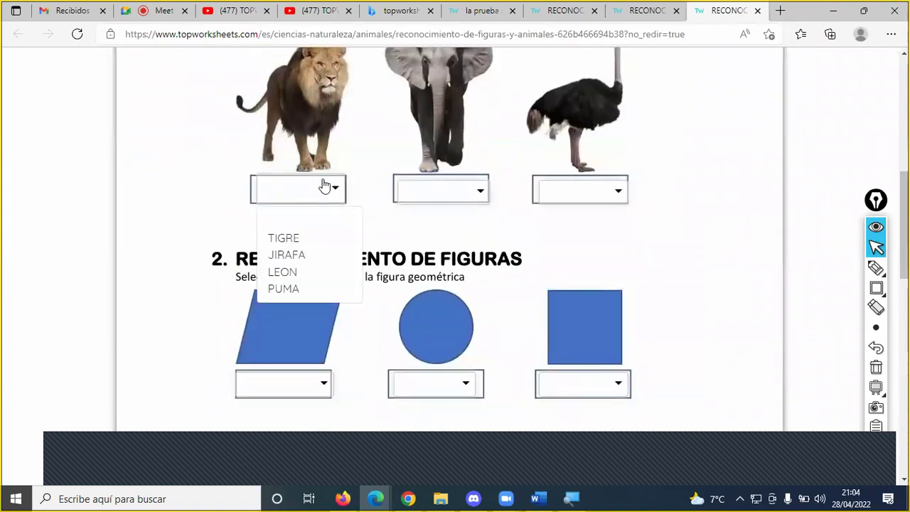
{"action": "left_click", "coordinate": [313, 272]}
{"action": "left_click", "coordinate": [468, 197]}
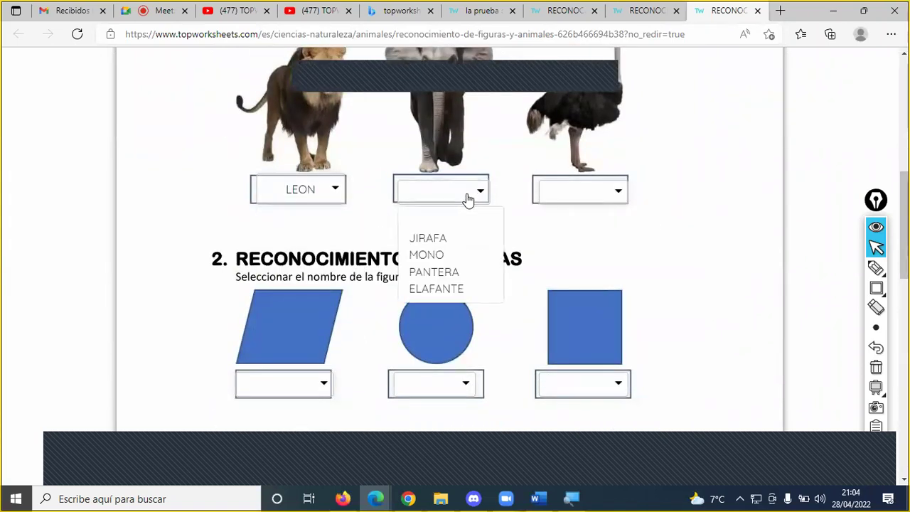
{"action": "left_click", "coordinate": [429, 293]}
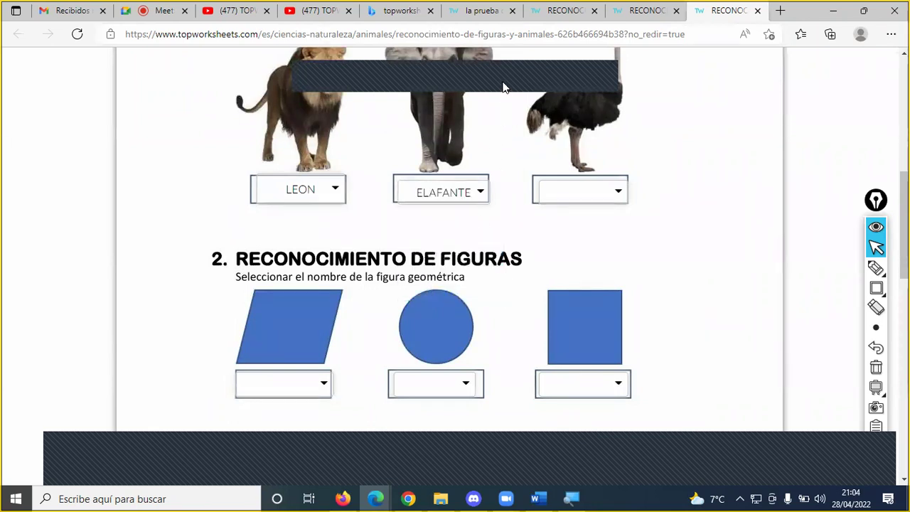
{"action": "left_click", "coordinate": [580, 192]}
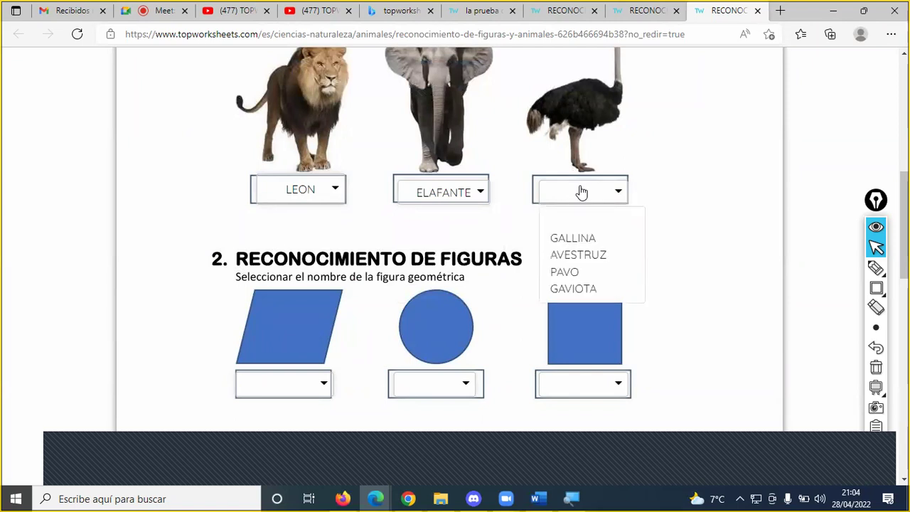
{"action": "left_click", "coordinate": [582, 255]}
- Answer the shapes PARALELOGRAMO, CIRCULO and CUADRADO
{"action": "scroll", "coordinate": [601, 242], "scroll_direction": "down", "scroll_amount": 2}
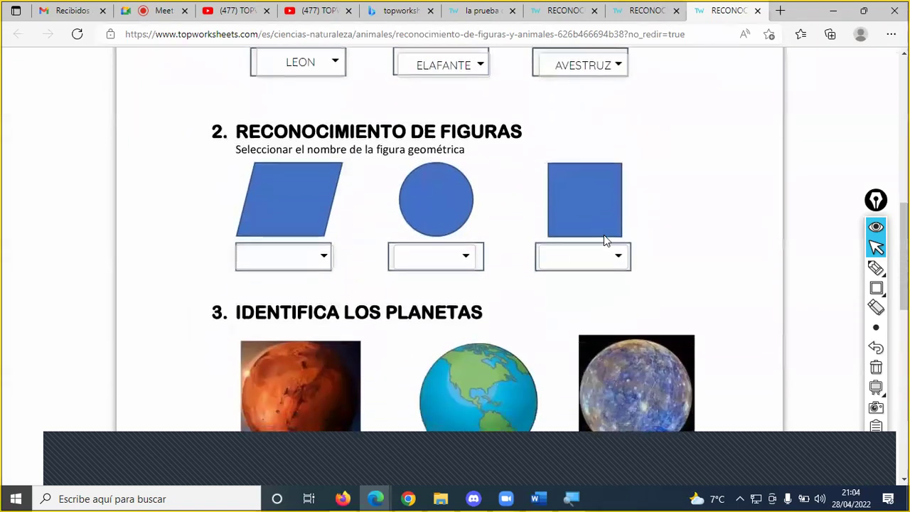
{"action": "left_click", "coordinate": [306, 254]}
{"action": "left_click", "coordinate": [302, 334]}
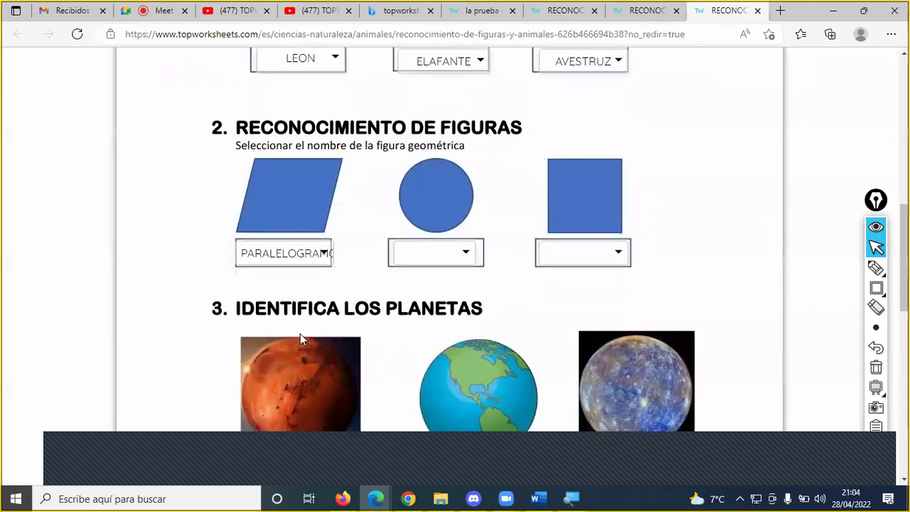
{"action": "left_click", "coordinate": [432, 259]}
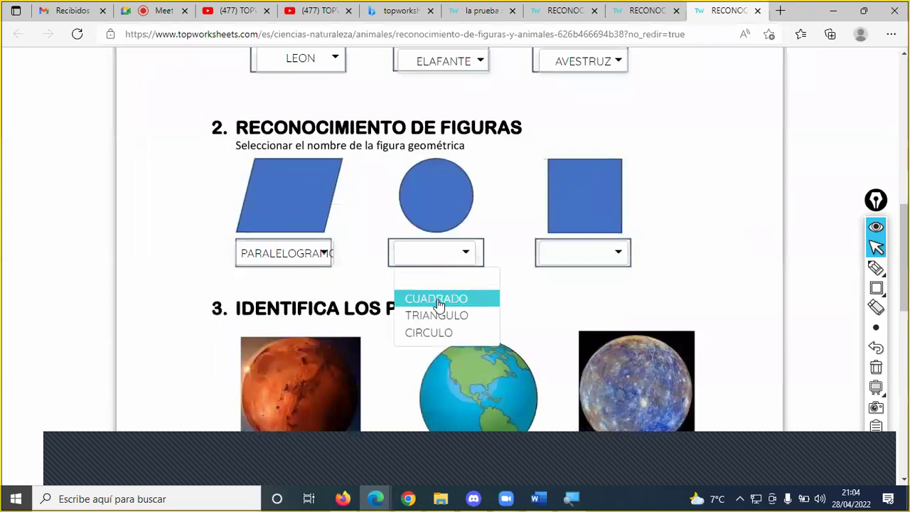
{"action": "left_click", "coordinate": [435, 332]}
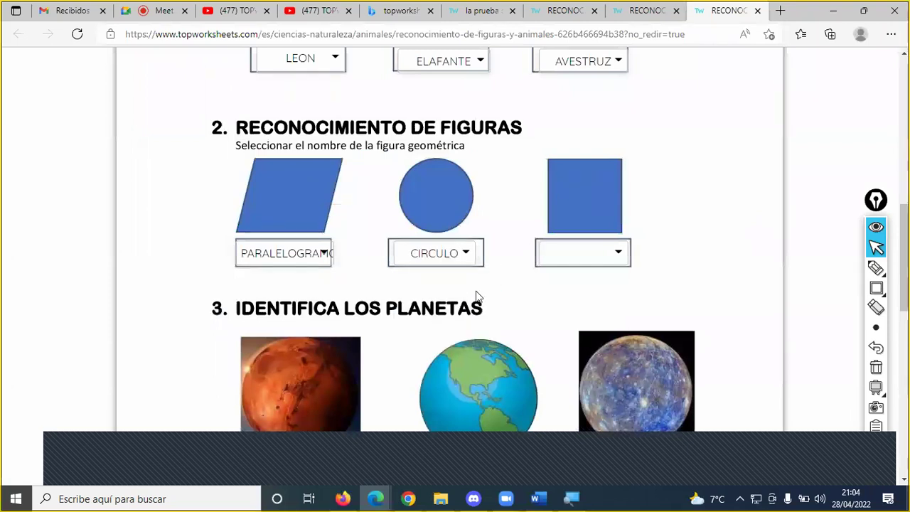
{"action": "left_click", "coordinate": [572, 259]}
{"action": "left_click", "coordinate": [579, 305]}
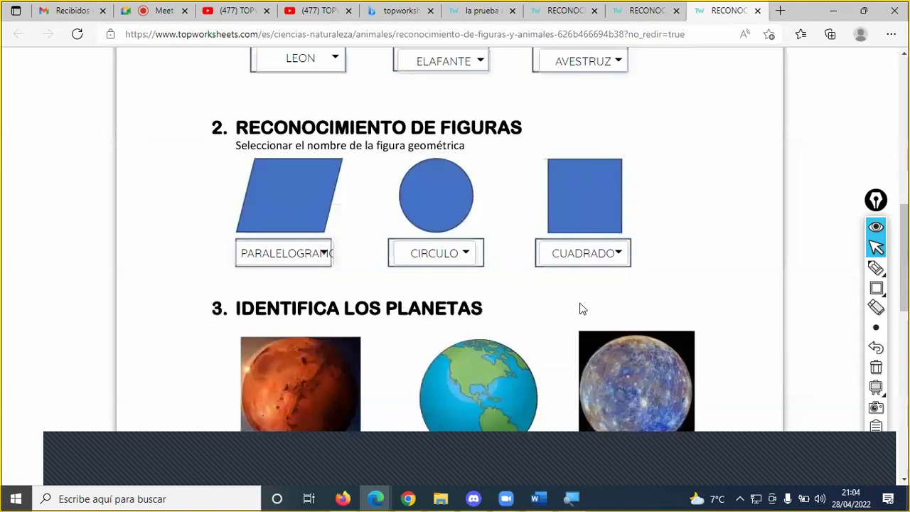
- Answer the planets MARTES, TIERRA and MERCURIO
{"action": "scroll", "coordinate": [338, 305], "scroll_direction": "down", "scroll_amount": 2}
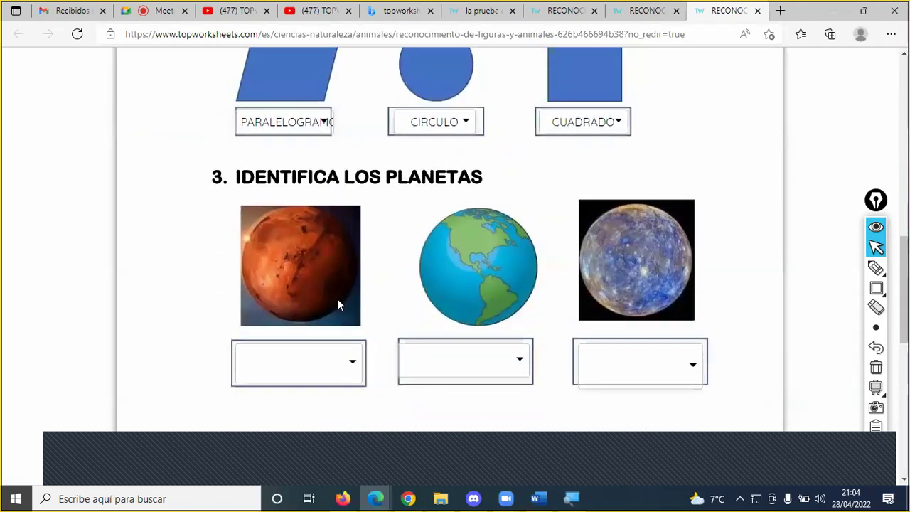
{"action": "scroll", "coordinate": [337, 304], "scroll_direction": "down", "scroll_amount": 1}
{"action": "left_click", "coordinate": [335, 311]}
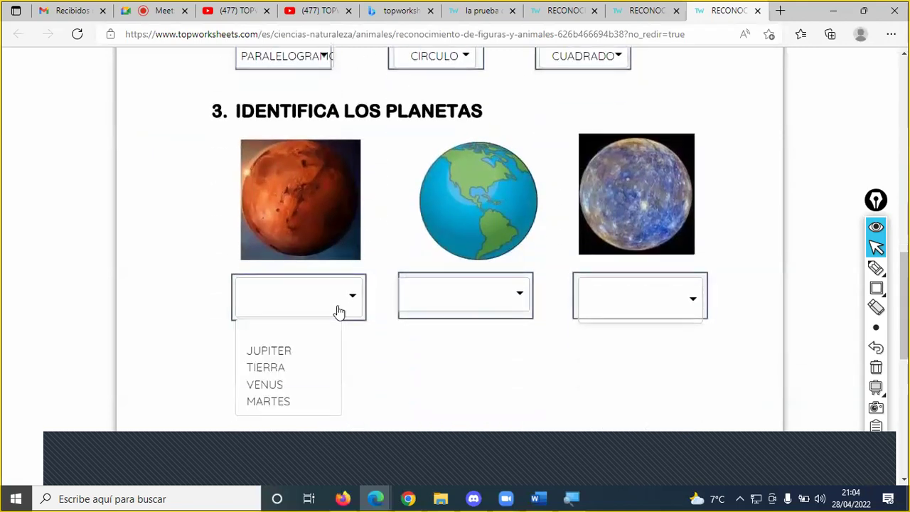
{"action": "left_click", "coordinate": [296, 401]}
{"action": "left_click", "coordinate": [468, 297]}
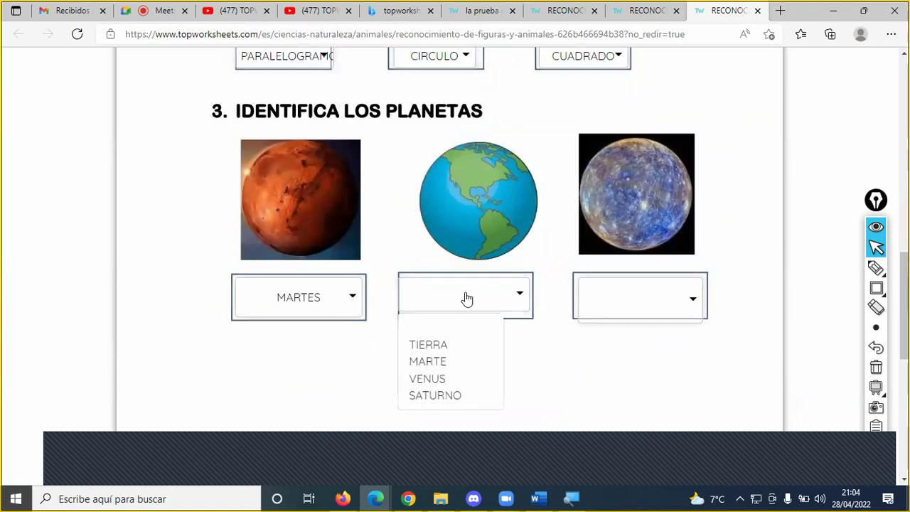
{"action": "left_click", "coordinate": [439, 346]}
{"action": "left_click", "coordinate": [599, 301]}
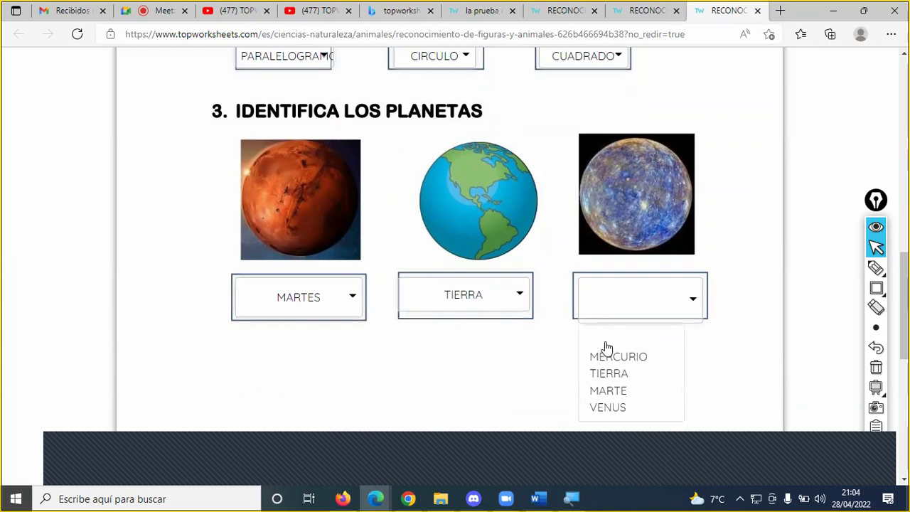
{"action": "left_click", "coordinate": [614, 355]}
- Submit the worksheet with Finalizar for a 10/10 score and open the second copy
{"action": "scroll", "coordinate": [603, 273], "scroll_direction": "down", "scroll_amount": 3}
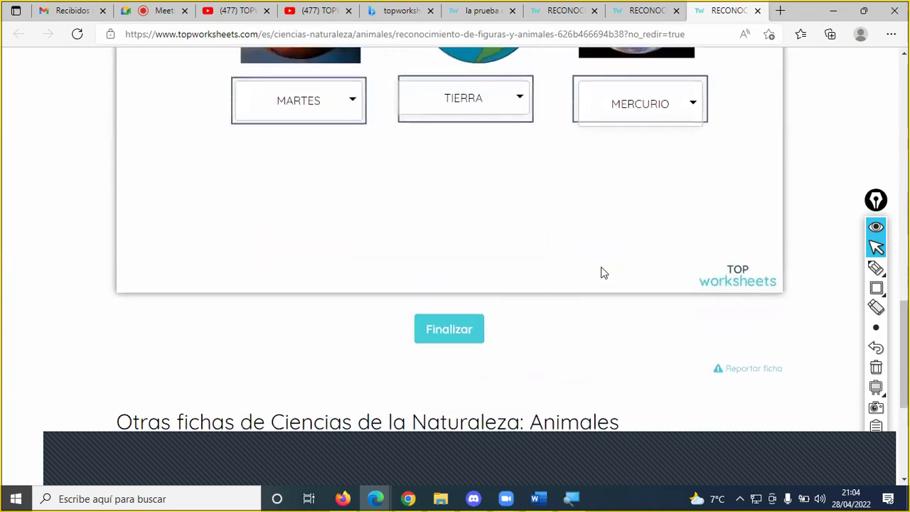
{"action": "left_click", "coordinate": [464, 336]}
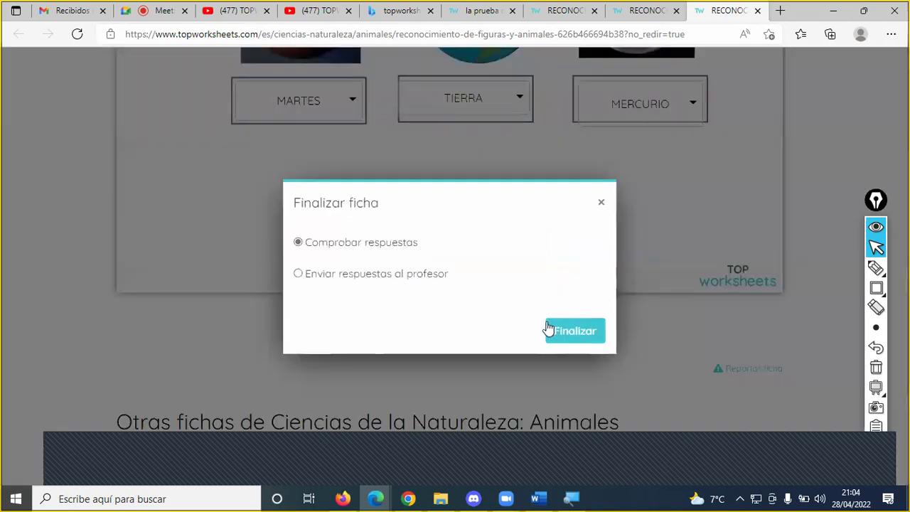
{"action": "left_click", "coordinate": [560, 329]}
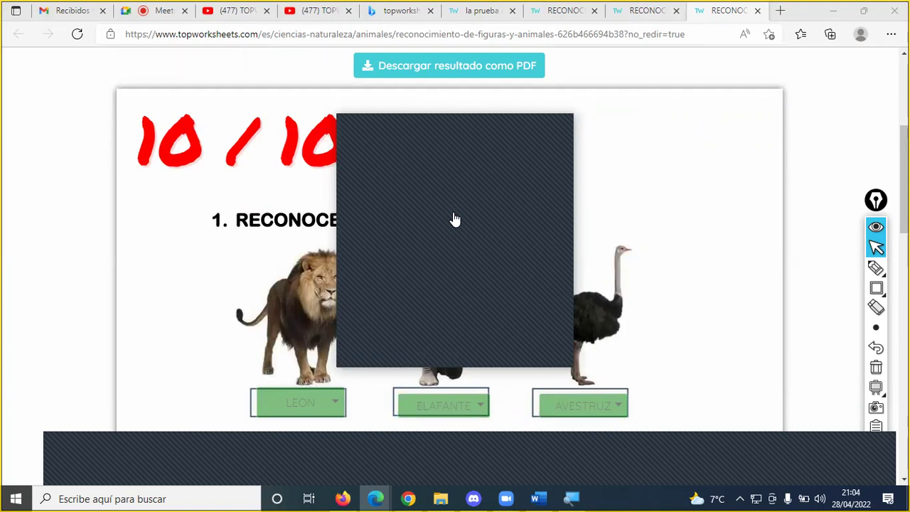
{"action": "left_click", "coordinate": [441, 220]}
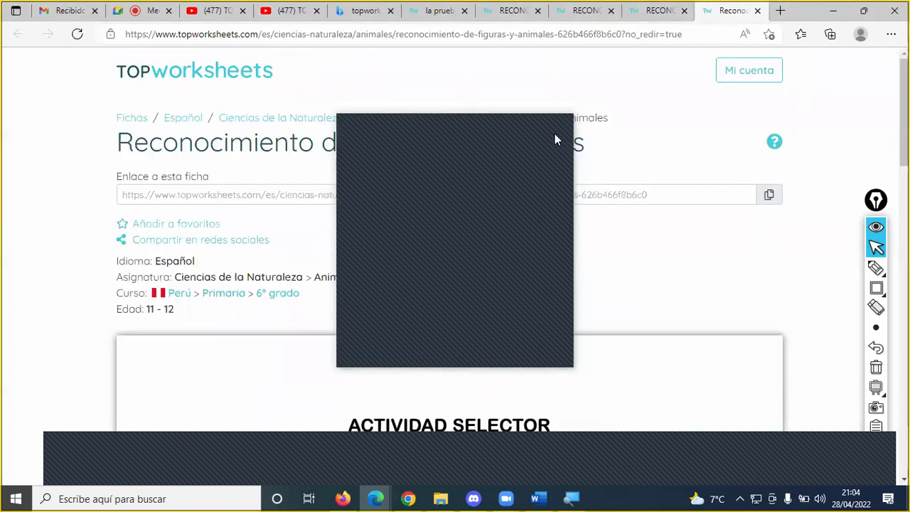
- On the second copy, answer the animals leon, elefante and avetruz
{"action": "scroll", "coordinate": [472, 299], "scroll_direction": "down", "scroll_amount": 5}
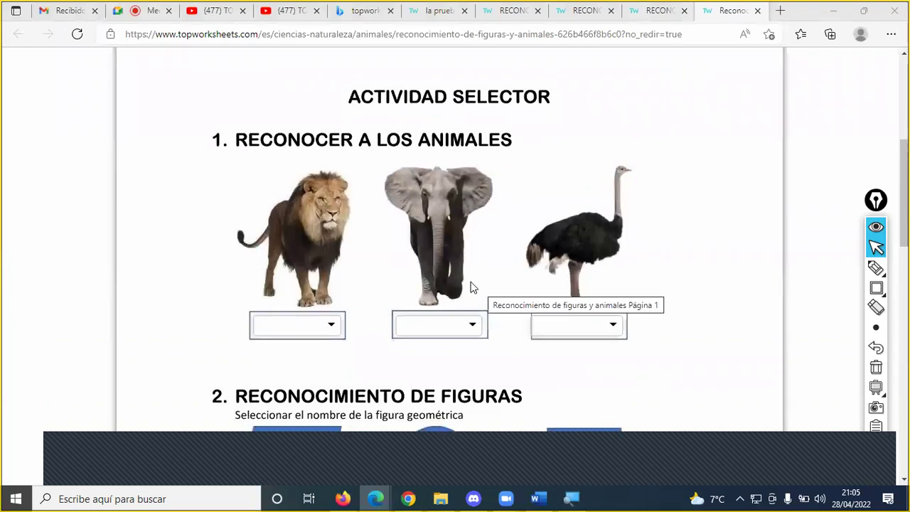
{"action": "left_click", "coordinate": [334, 324]}
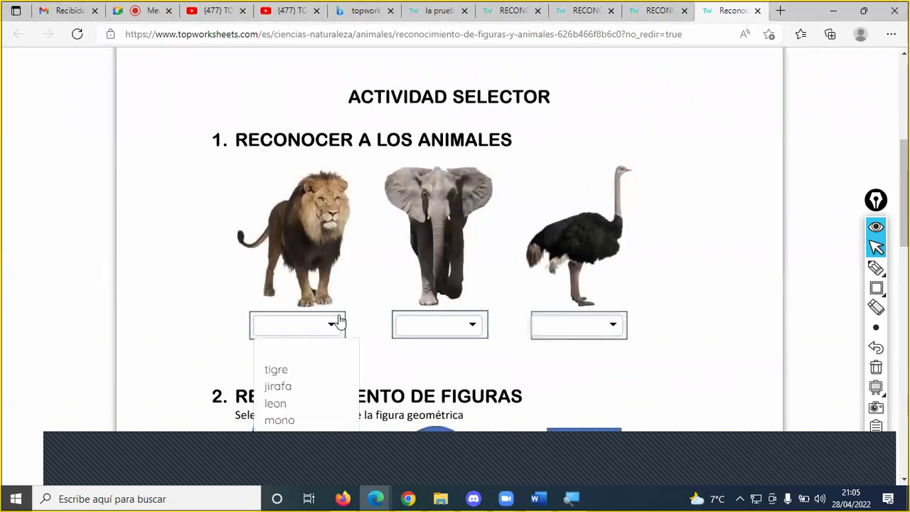
{"action": "left_click", "coordinate": [301, 404]}
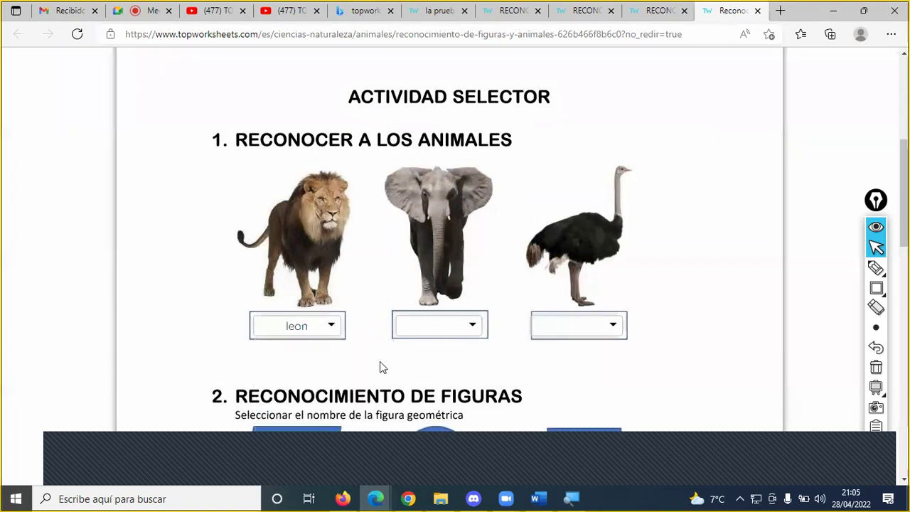
{"action": "left_click", "coordinate": [452, 324]}
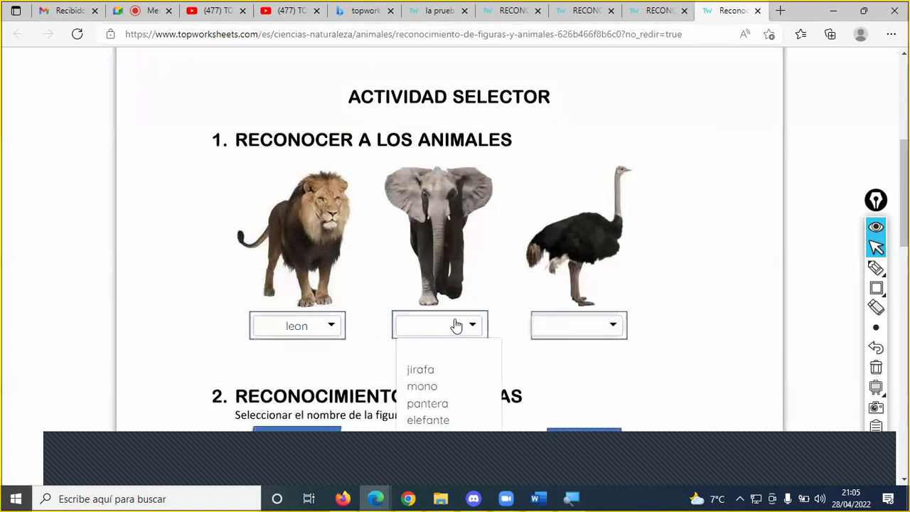
{"action": "left_click", "coordinate": [428, 421]}
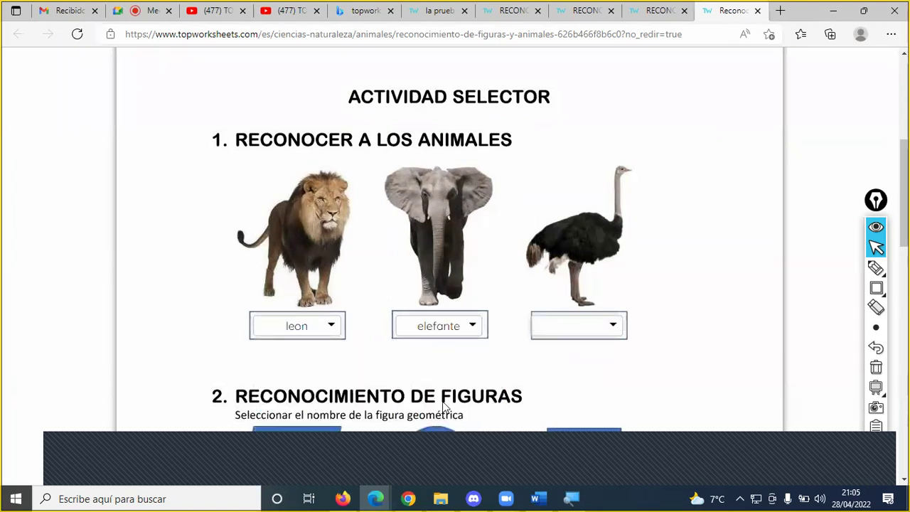
{"action": "left_click", "coordinate": [585, 330]}
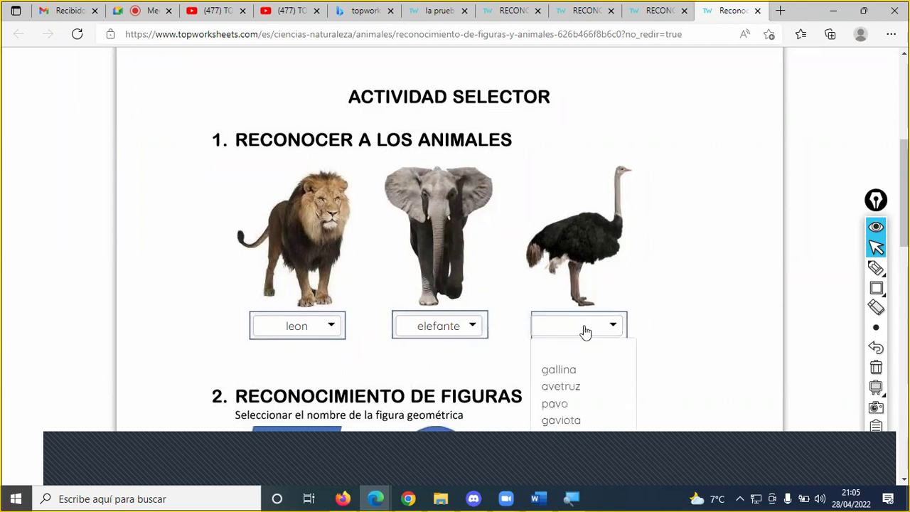
{"action": "left_click", "coordinate": [577, 387]}
- Answer the shapes paralelogramo, circulo and cuadrado, correcting a mistaken hexagono
{"action": "scroll", "coordinate": [634, 324], "scroll_direction": "down", "scroll_amount": 5}
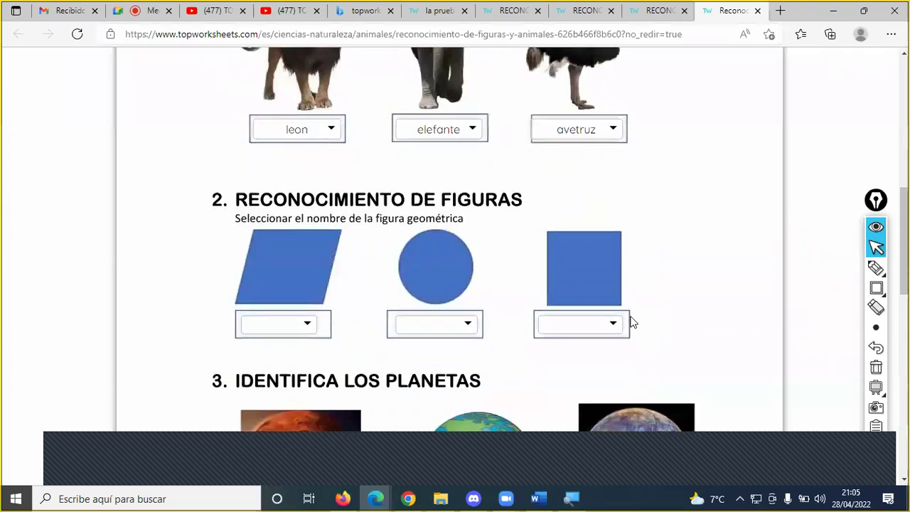
{"action": "left_click", "coordinate": [309, 133]}
{"action": "left_click", "coordinate": [320, 220]}
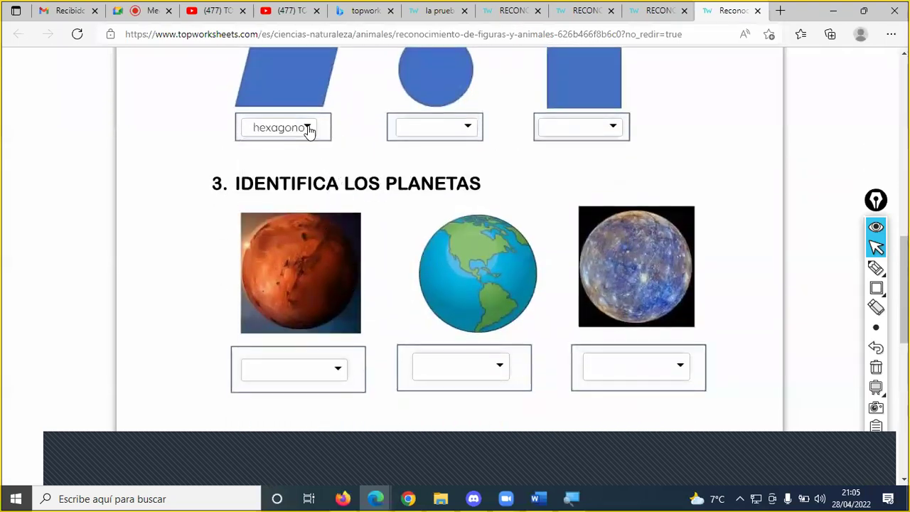
{"action": "left_click", "coordinate": [309, 128]}
{"action": "left_click", "coordinate": [314, 206]}
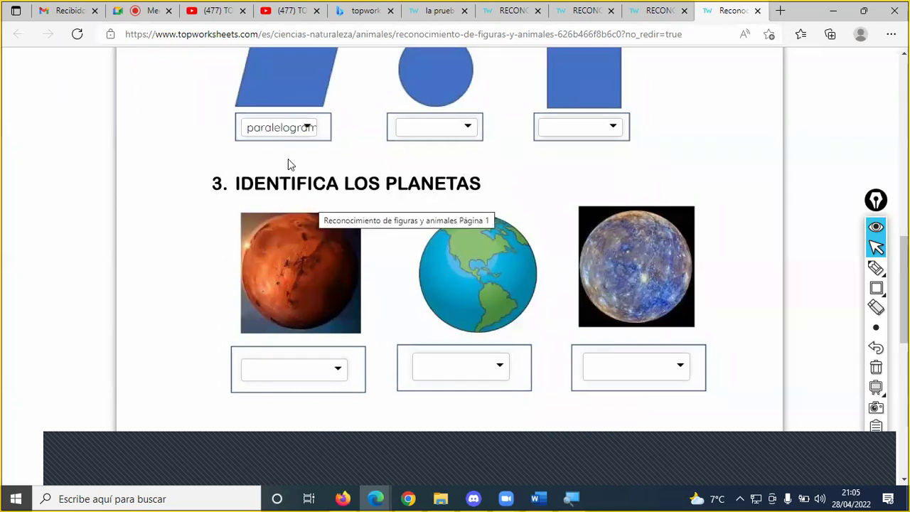
{"action": "scroll", "coordinate": [427, 143], "scroll_direction": "up", "scroll_amount": 1}
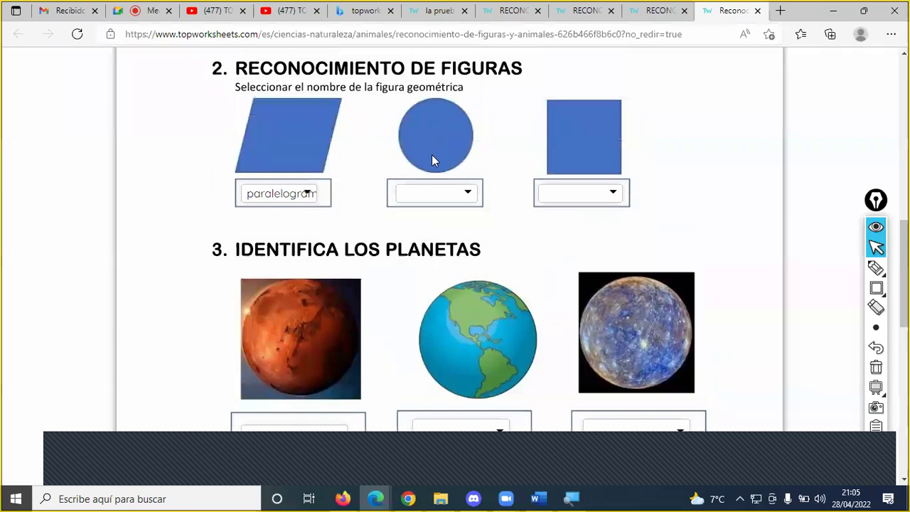
{"action": "left_click", "coordinate": [462, 192]}
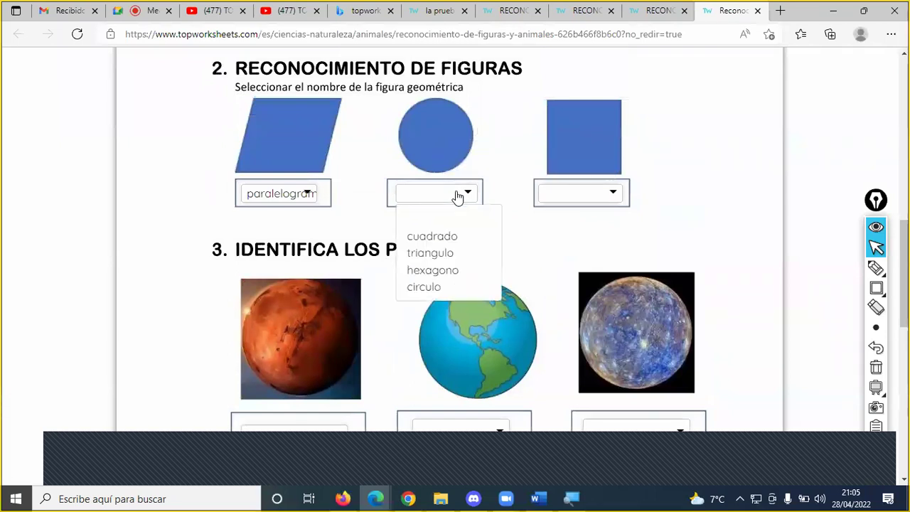
{"action": "left_click", "coordinate": [436, 287]}
{"action": "left_click", "coordinate": [563, 202]}
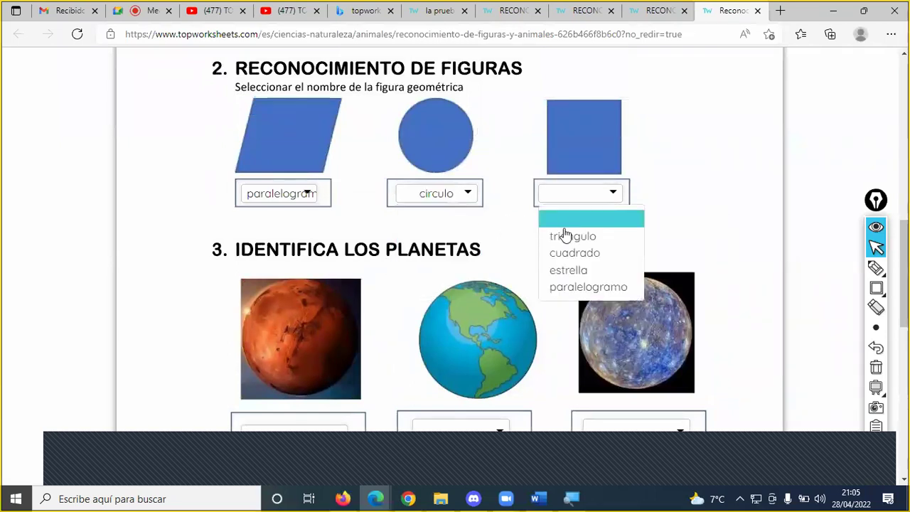
{"action": "left_click", "coordinate": [565, 253]}
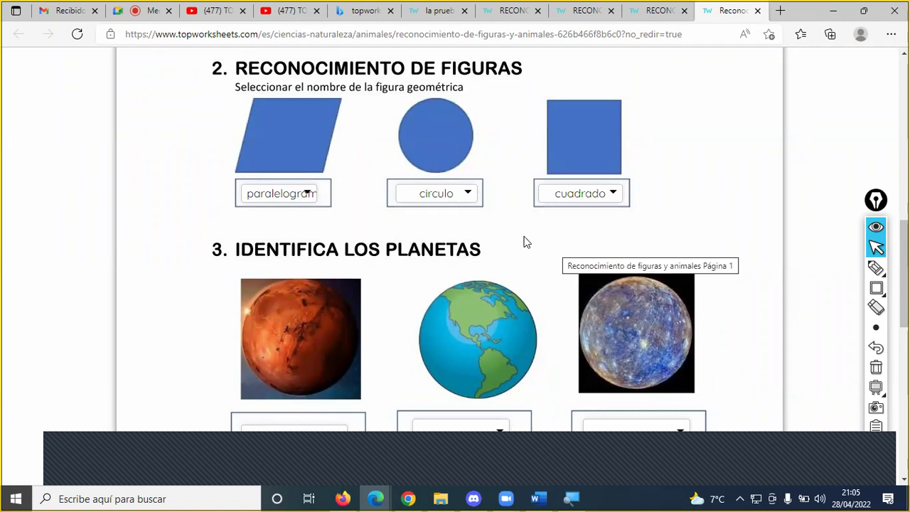
- Answer the planets marte, tierra and mercurio
{"action": "scroll", "coordinate": [498, 243], "scroll_direction": "down", "scroll_amount": 2}
{"action": "left_click", "coordinate": [340, 302]}
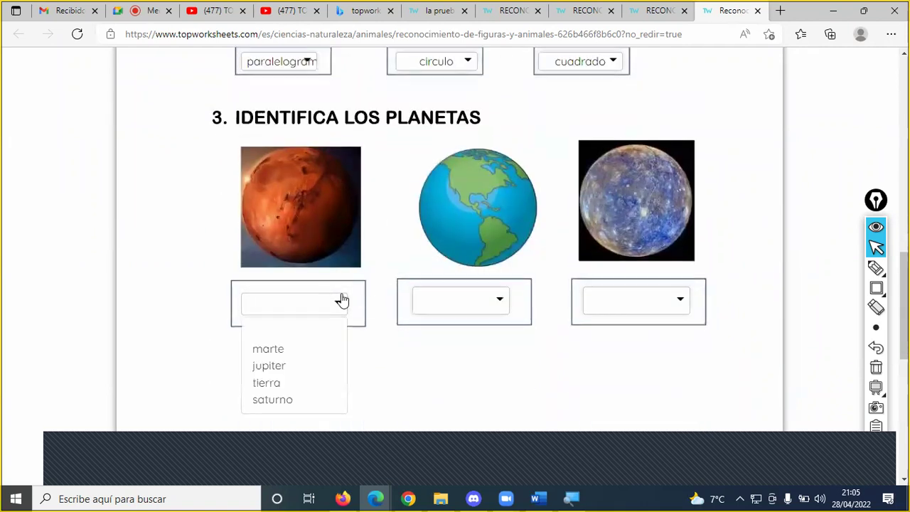
{"action": "left_click", "coordinate": [317, 348]}
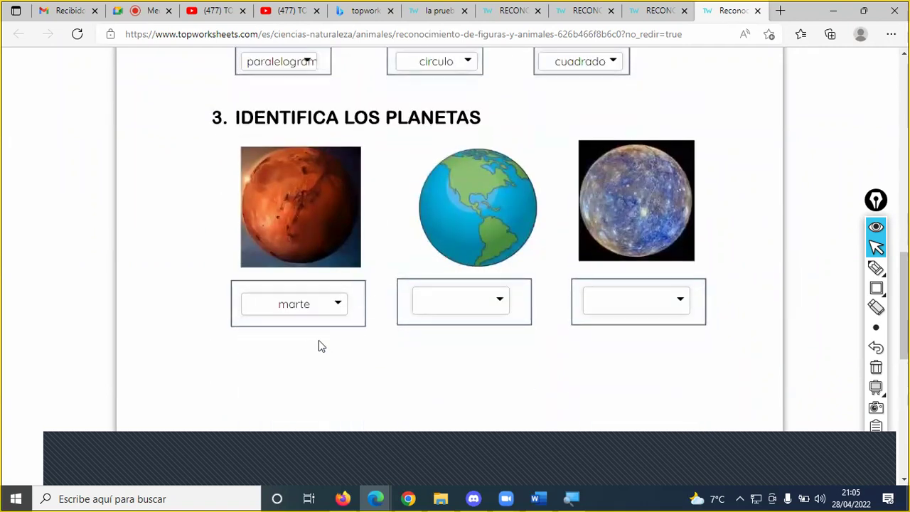
{"action": "left_click", "coordinate": [421, 304]}
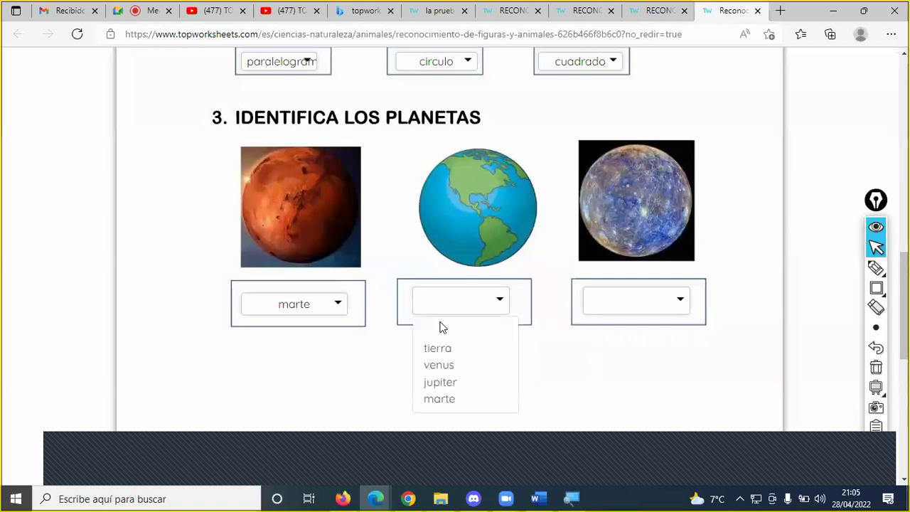
{"action": "left_click", "coordinate": [442, 348]}
{"action": "left_click", "coordinate": [655, 310]}
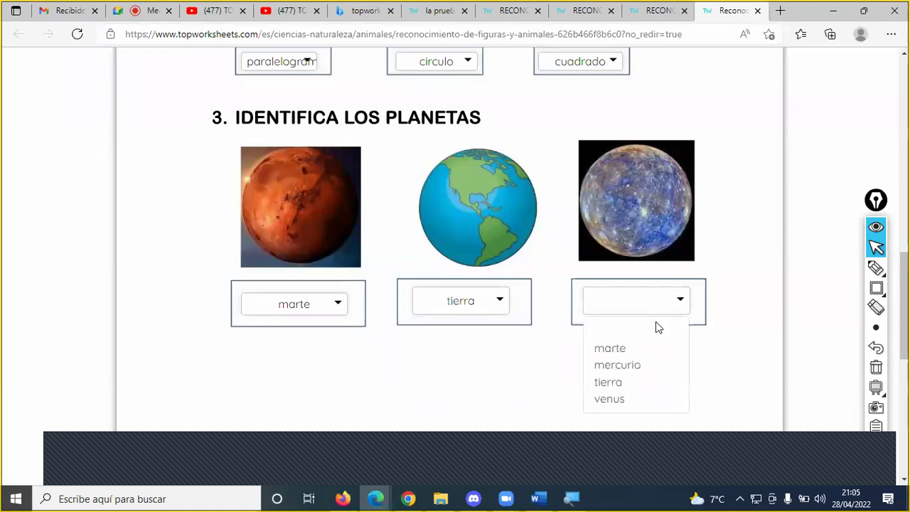
{"action": "left_click", "coordinate": [644, 366]}
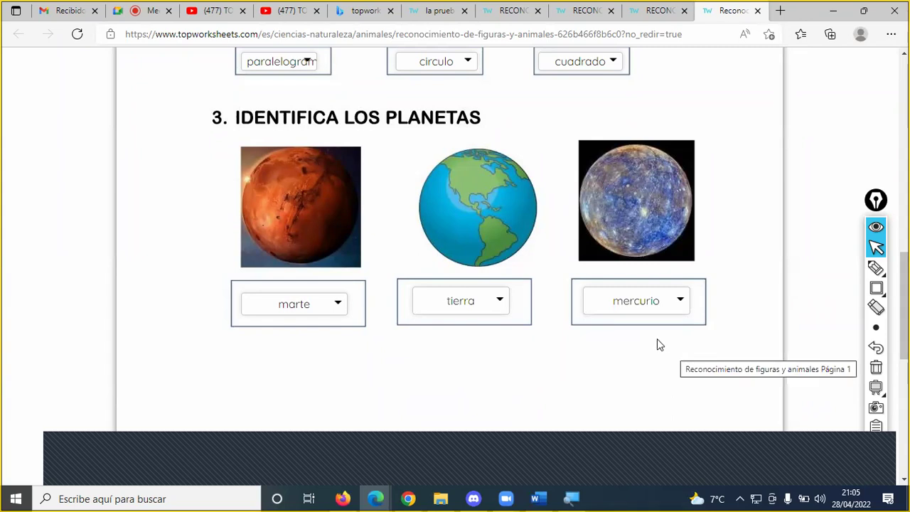
- Submit the second copy with Finalizar for answer checking
{"action": "scroll", "coordinate": [518, 268], "scroll_direction": "down", "scroll_amount": 5}
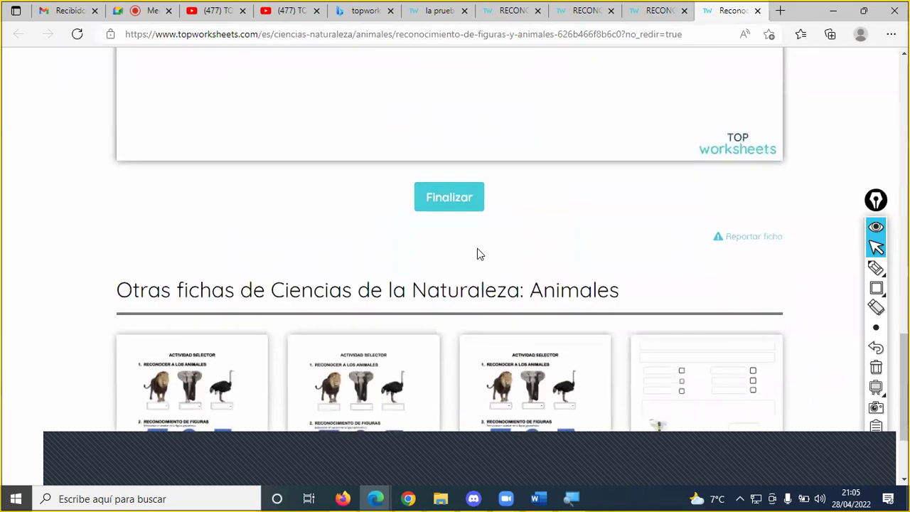
{"action": "left_click", "coordinate": [459, 202]}
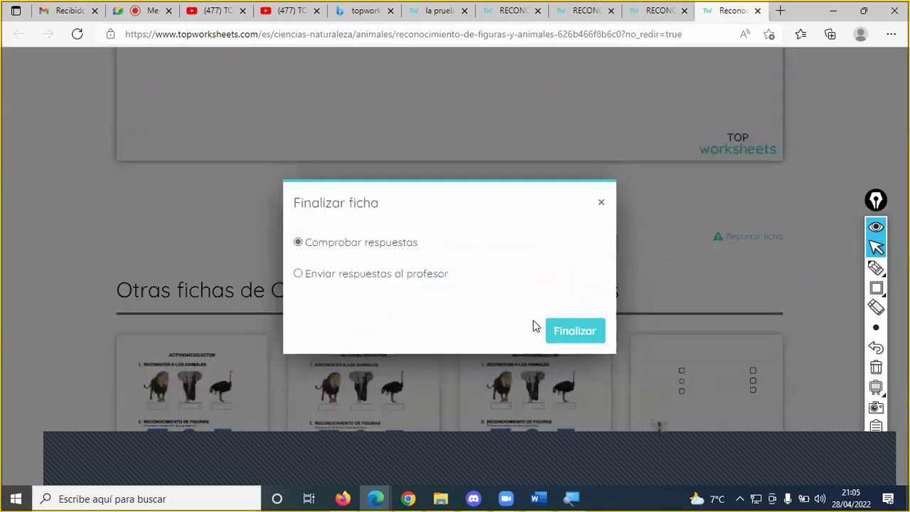
{"action": "left_click", "coordinate": [587, 339]}
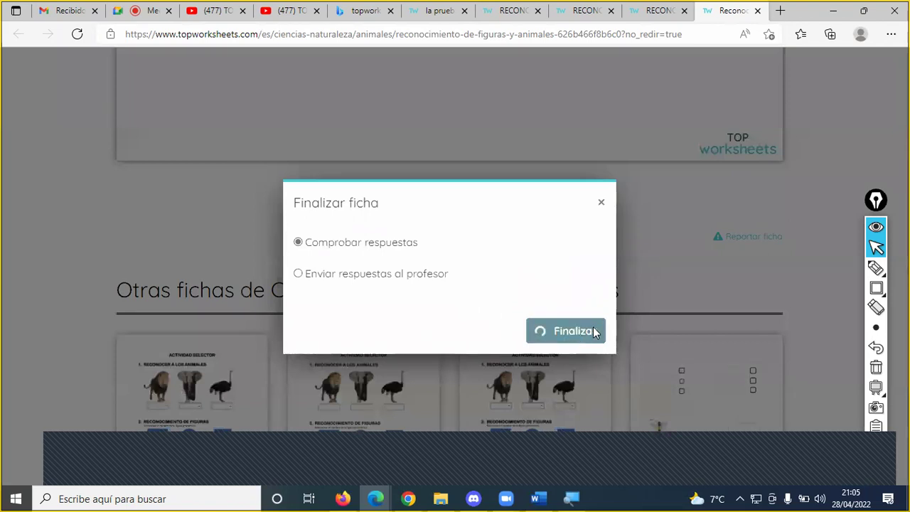